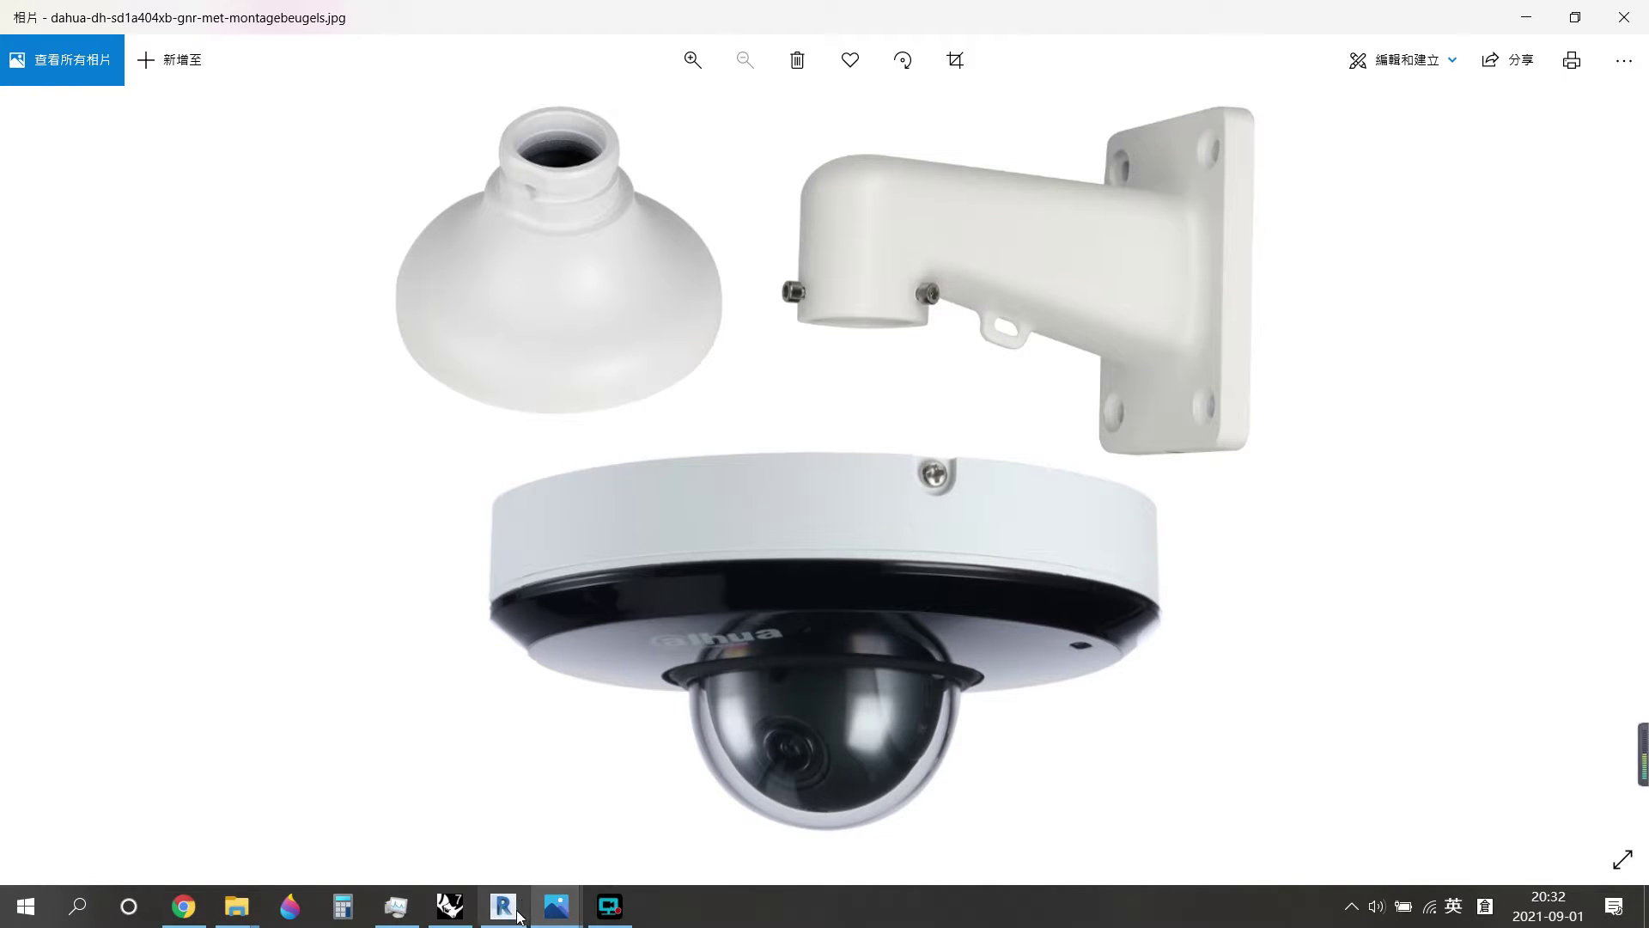
View the bracket's line-drawing photo in Photos, then bring the empty Rhino 7 scene forward.
{"action": "left_click", "coordinate": [562, 904]}
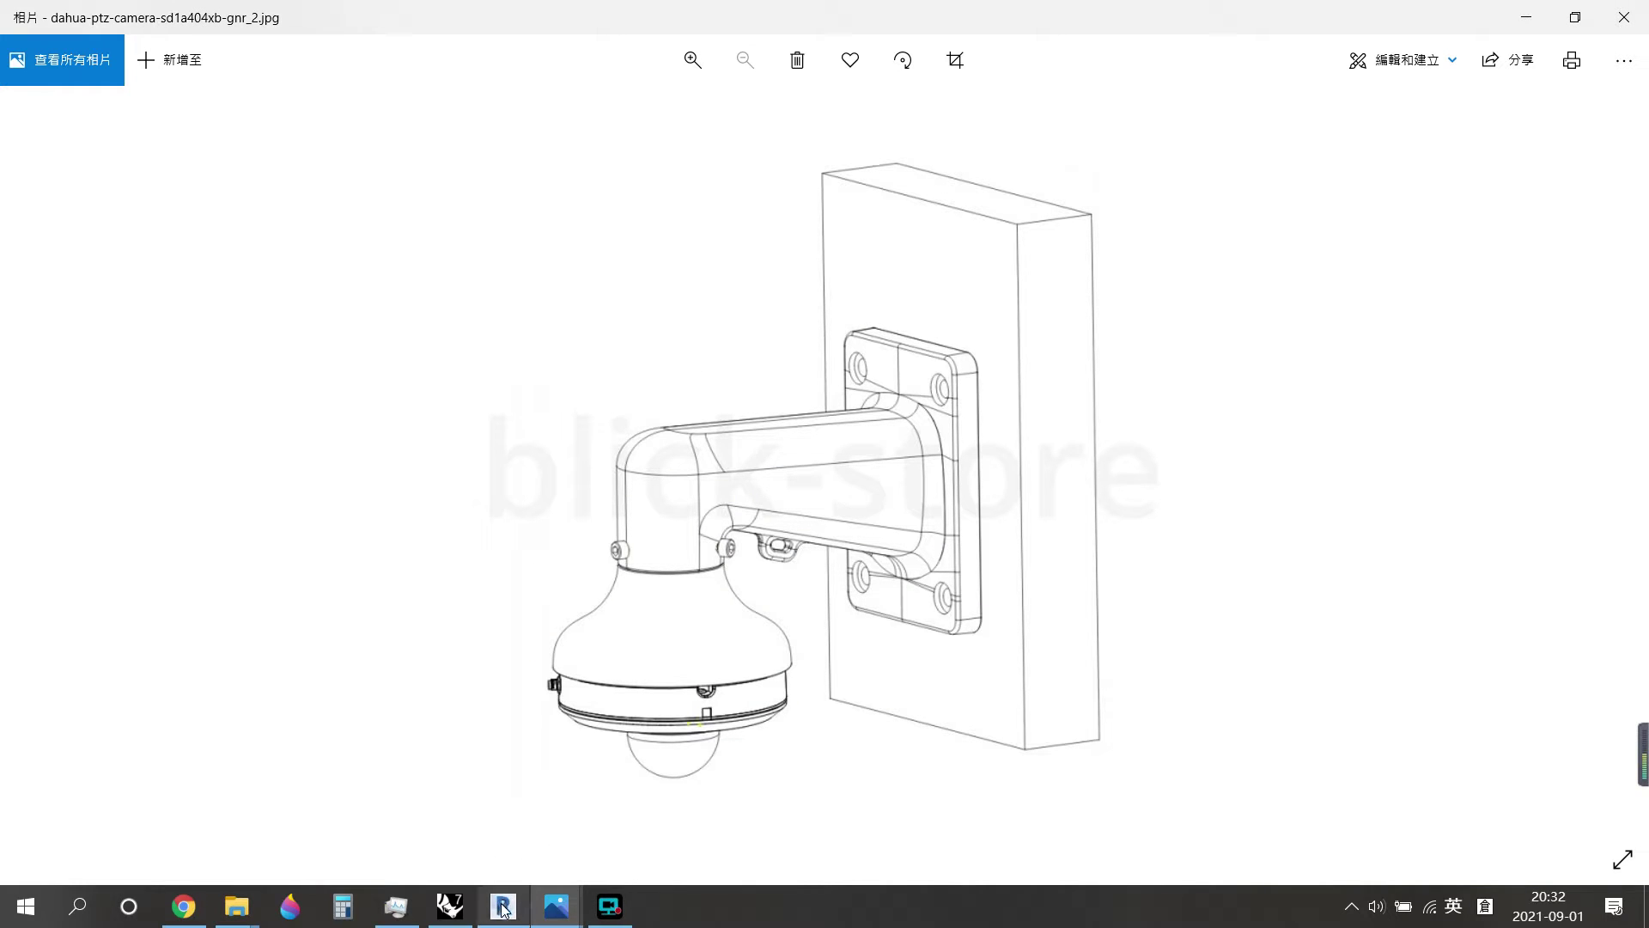
{"action": "left_click", "coordinate": [449, 903]}
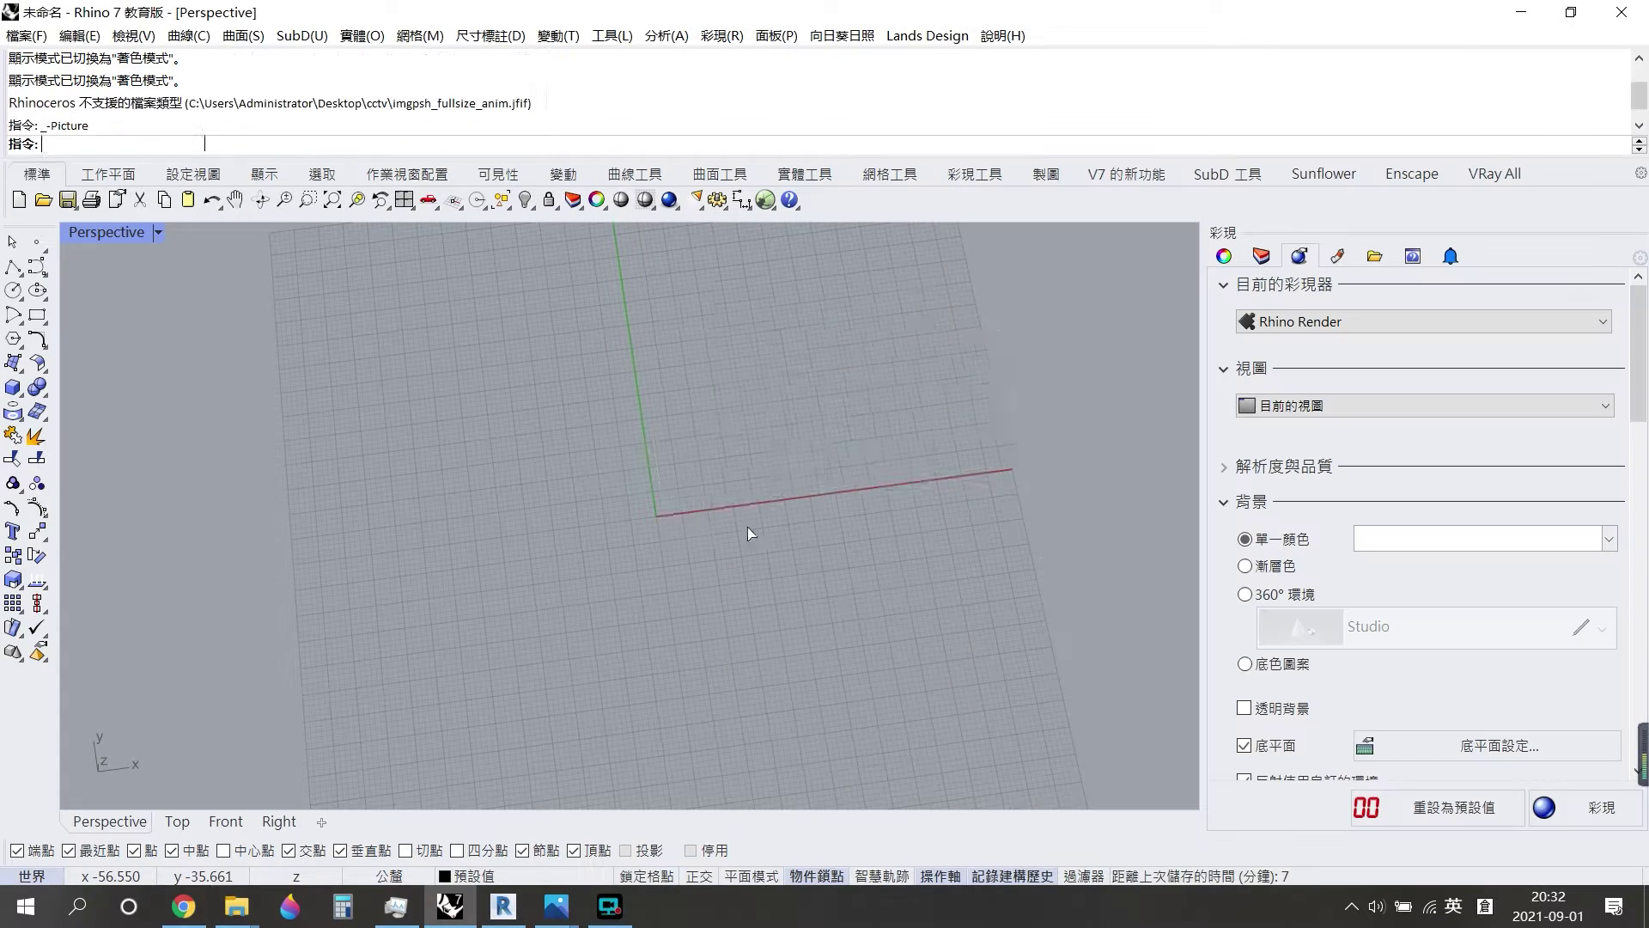
Measure the mounting plate on the top view with a polyline.
{"action": "left_click", "coordinate": [177, 821]}
{"action": "left_click", "coordinate": [37, 266]}
{"action": "scroll", "coordinate": [1039, 515], "scroll_direction": "up", "scroll_amount": 3}
{"action": "scroll", "coordinate": [1039, 516], "scroll_direction": "up", "scroll_amount": 3}
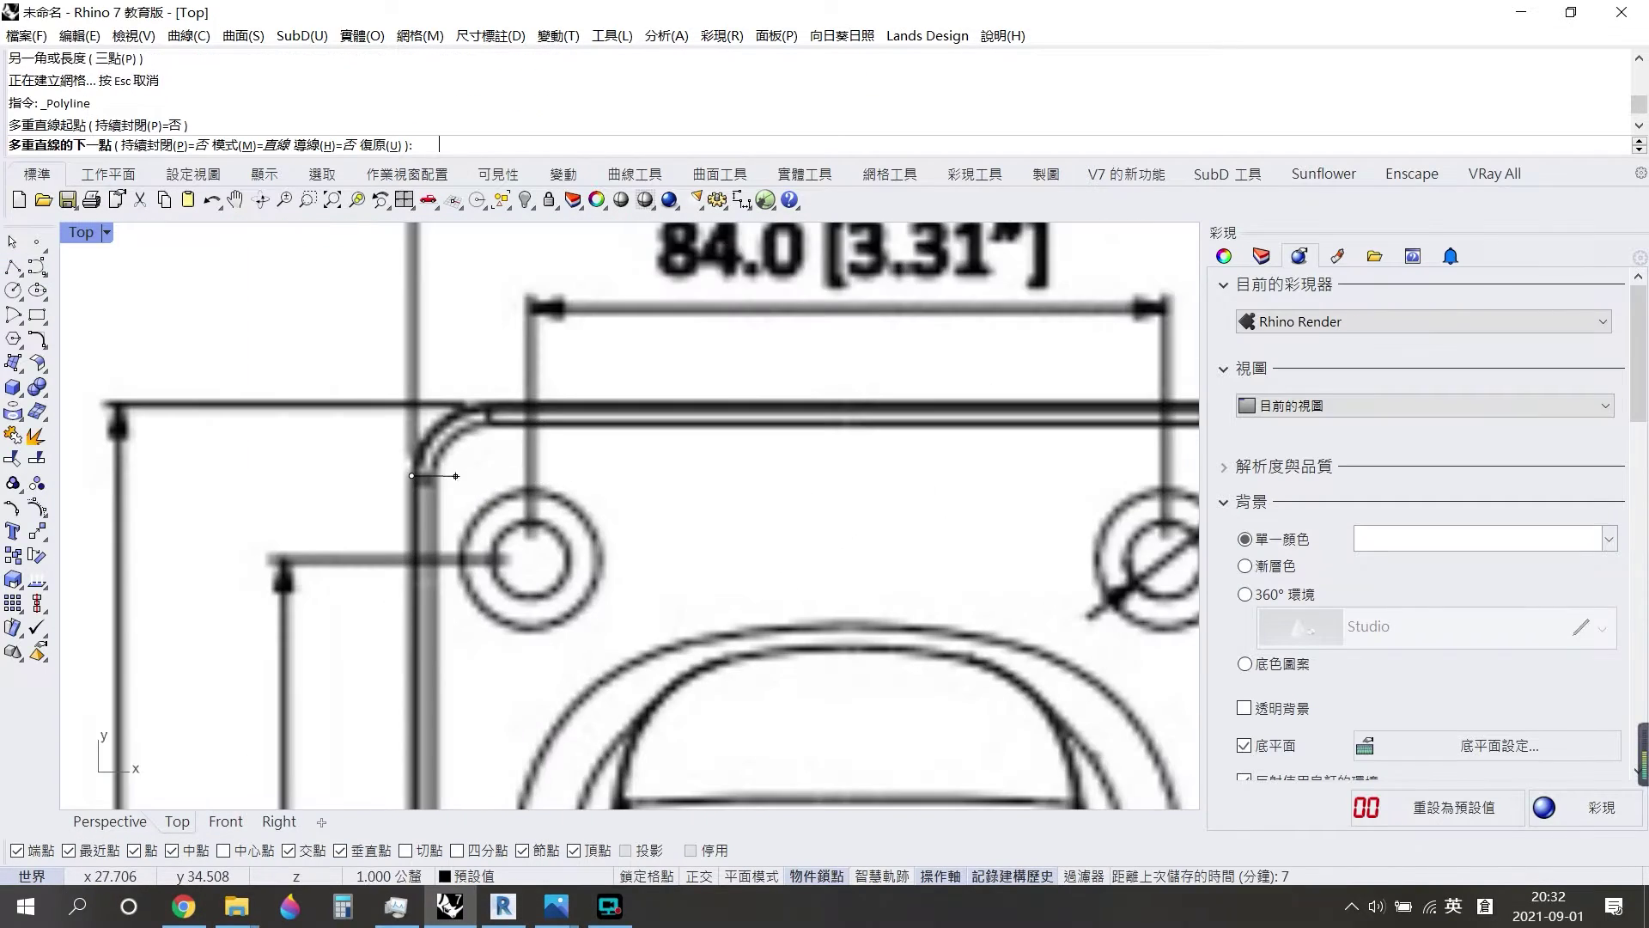
{"action": "scroll", "coordinate": [1039, 515], "scroll_direction": "up", "scroll_amount": 2}
{"action": "key", "text": "Escape"}
Scale the reference picture so the plate measures 115, then delete the measuring polyline.
{"action": "left_click", "coordinate": [872, 547]}
{"action": "type", "text": "sca"}
{"action": "left_click", "coordinate": [15, 581]}
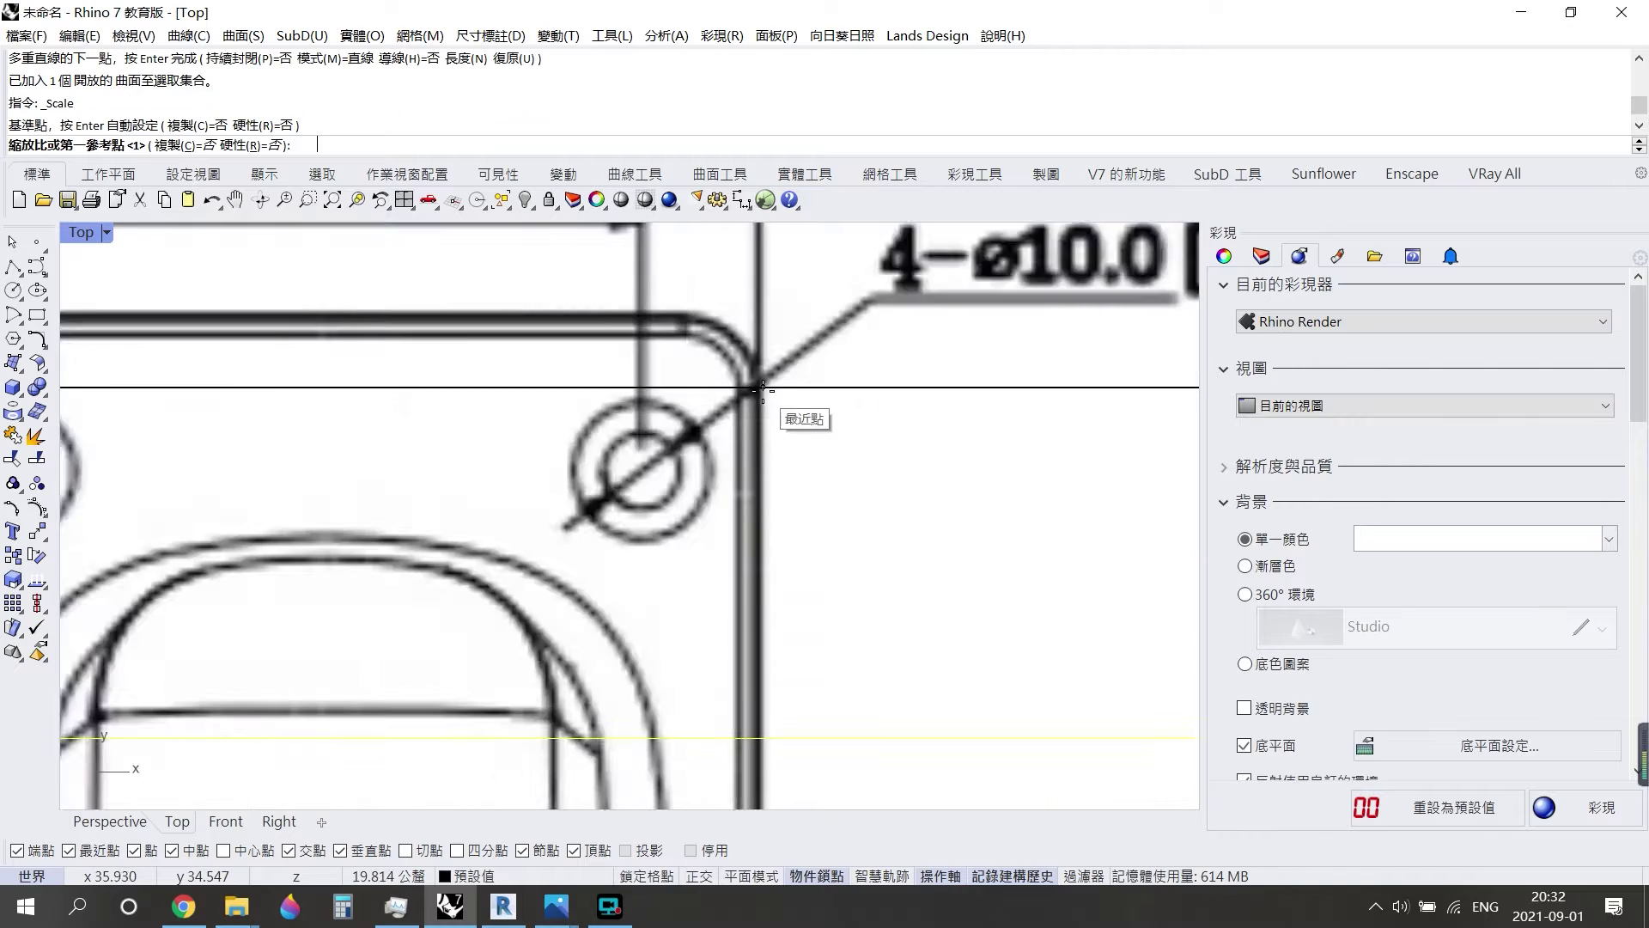
{"action": "scroll", "coordinate": [662, 339], "scroll_direction": "down", "scroll_amount": 2}
{"action": "scroll", "coordinate": [663, 339], "scroll_direction": "down", "scroll_amount": 2}
{"action": "scroll", "coordinate": [550, 534], "scroll_direction": "down", "scroll_amount": 2}
{"action": "key", "text": "Delete"}
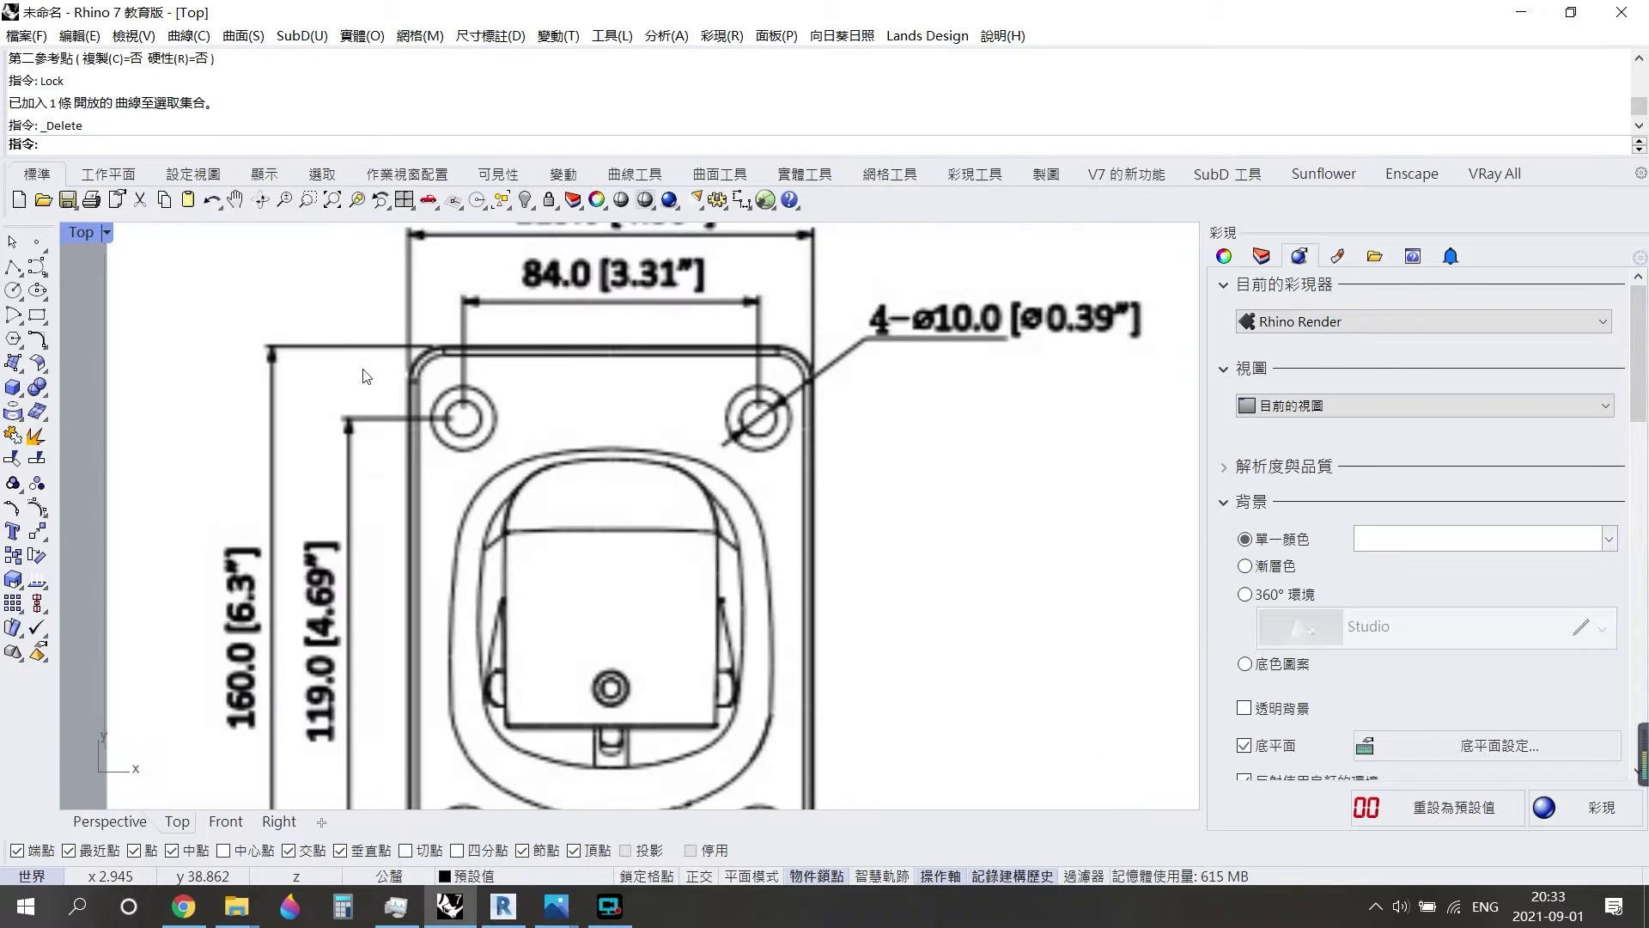
Draw a 115 × 160 rectangle and snap it onto the plate's corner.
{"action": "left_click", "coordinate": [37, 315]}
{"action": "scroll", "coordinate": [574, 433], "scroll_direction": "down", "scroll_amount": 2}
{"action": "left_click", "coordinate": [706, 315]}
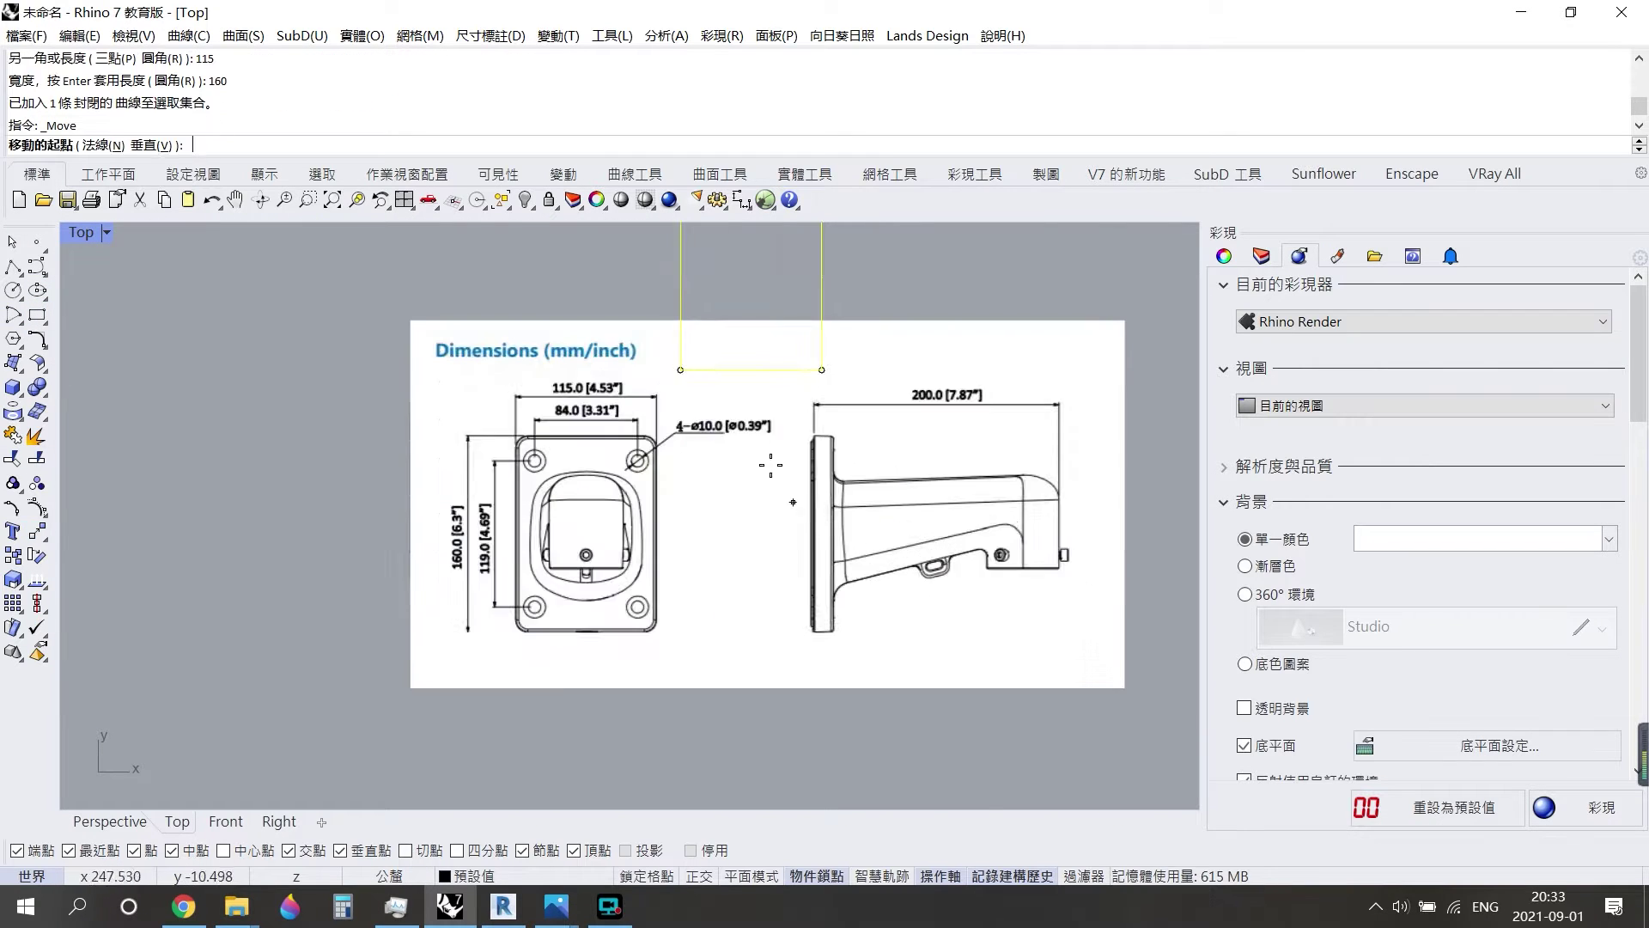
{"action": "scroll", "coordinate": [755, 461], "scroll_direction": "up", "scroll_amount": 5}
{"action": "left_click", "coordinate": [504, 633]}
{"action": "scroll", "coordinate": [504, 633], "scroll_direction": "down", "scroll_amount": 3}
{"action": "type", "text": "f"}
{"action": "key", "text": "Return"}
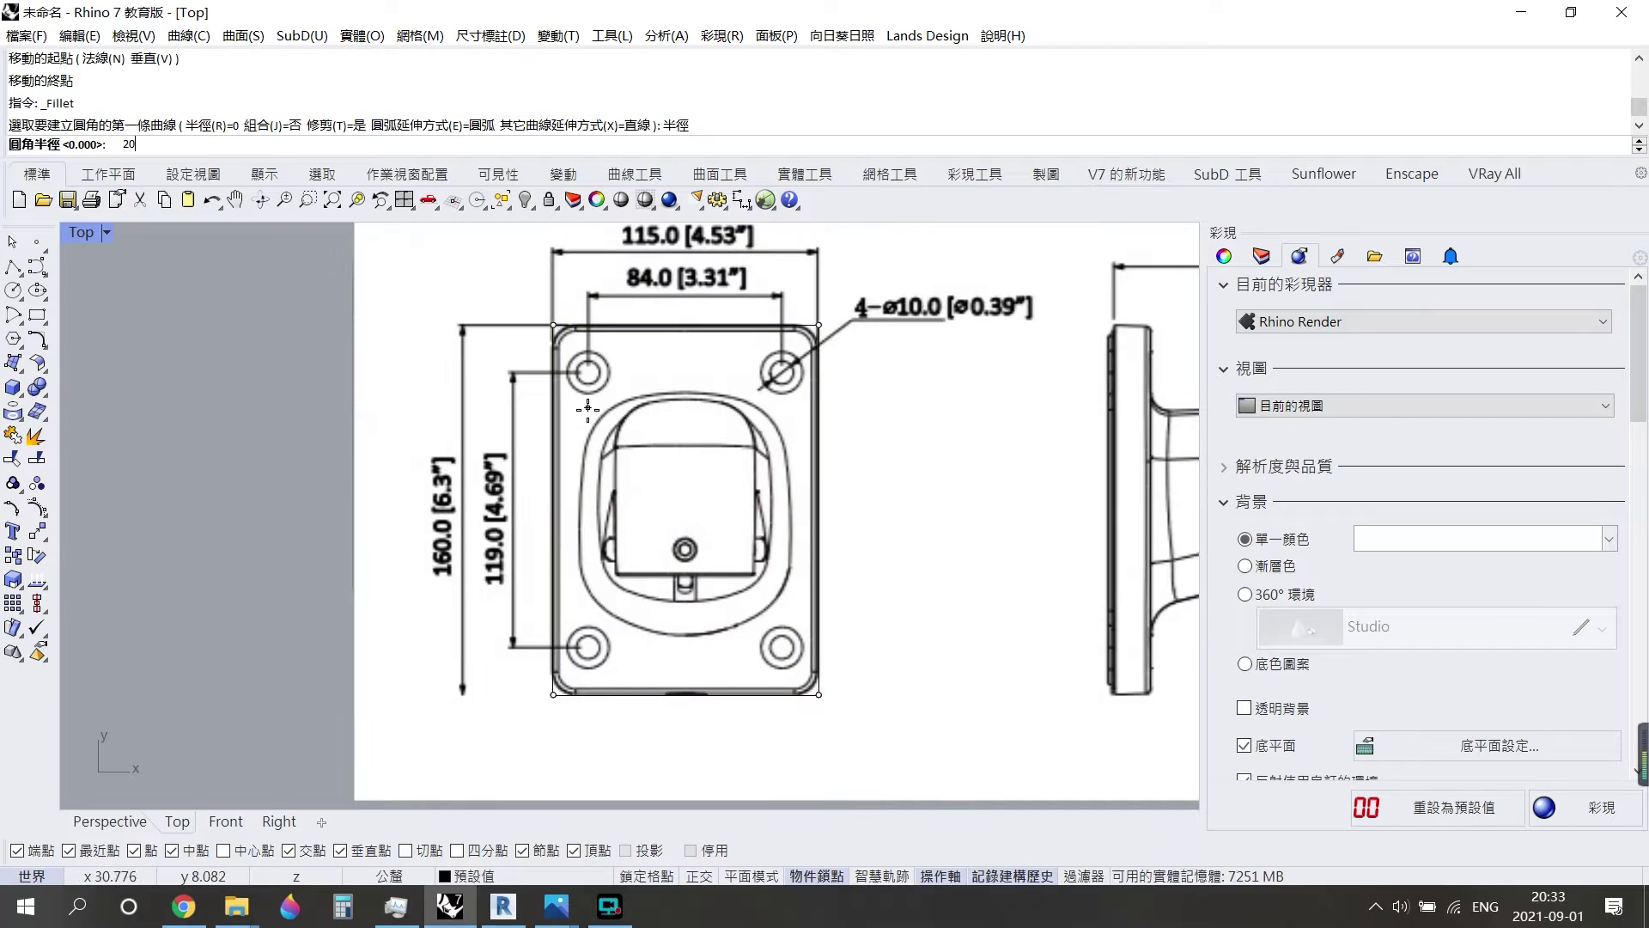
Fillet the first rectangle corner with radius 10.
{"action": "key", "text": "Return"}
{"action": "type", "text": "10"}
{"action": "key", "text": "Return"}
{"action": "left_click", "coordinate": [555, 404]}
{"action": "left_click", "coordinate": [601, 327]}
{"action": "scroll", "coordinate": [615, 352], "scroll_direction": "up", "scroll_amount": 5}
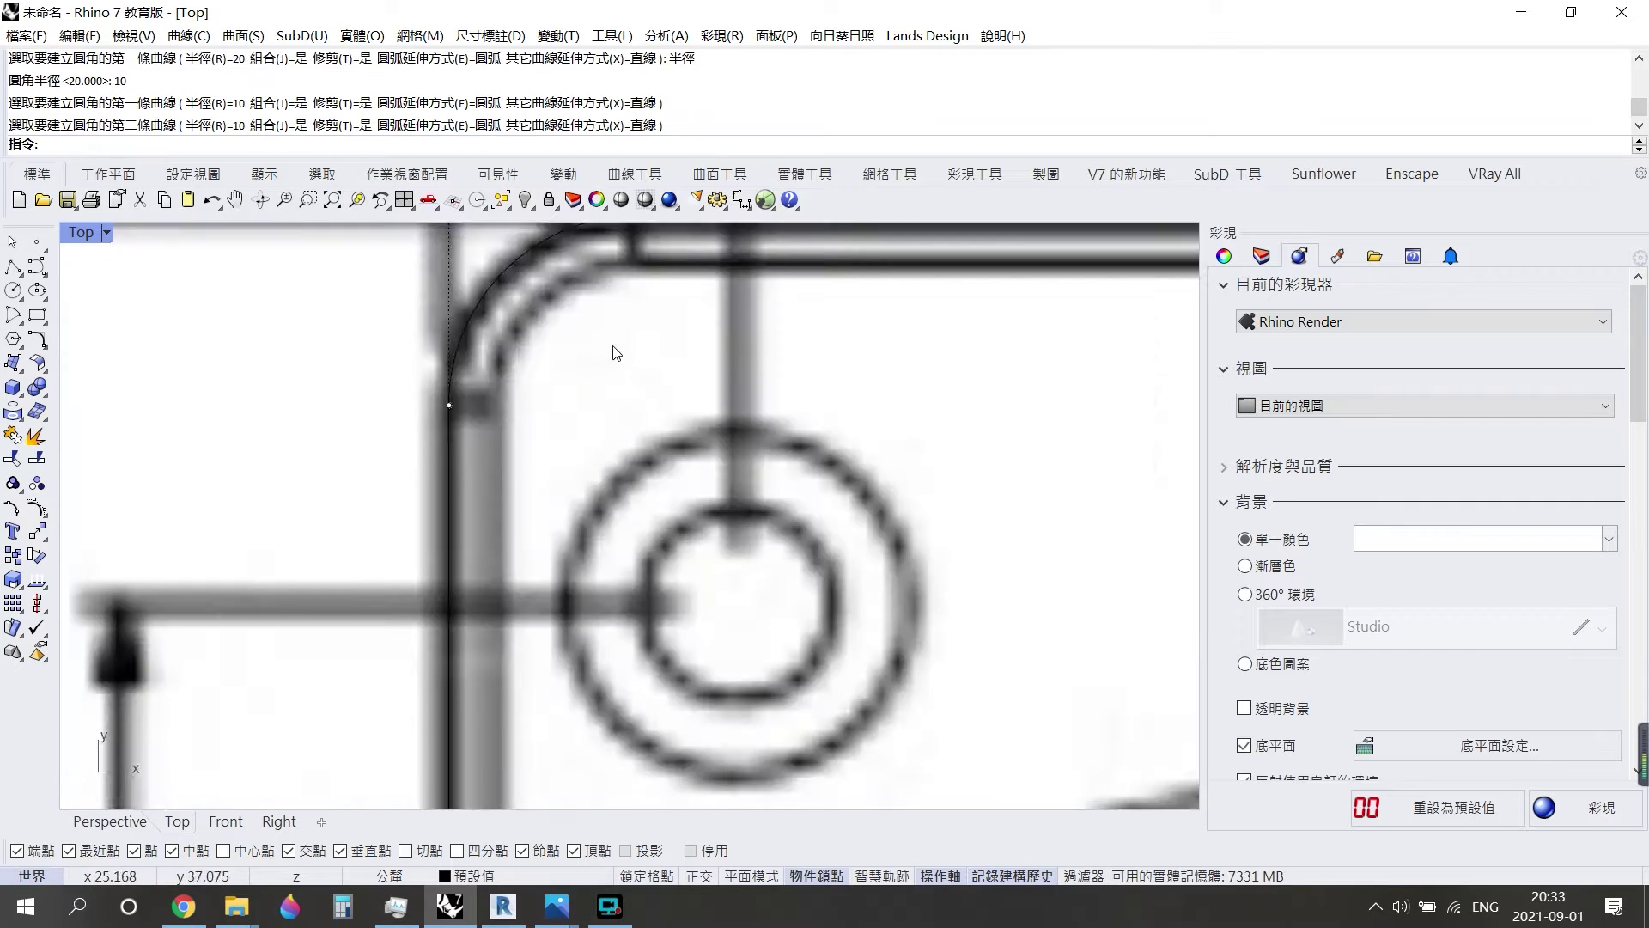
Fillet the next corner at radius 10 and select the rounded outline in perspective.
{"action": "key", "text": "Return"}
{"action": "scroll", "coordinate": [615, 352], "scroll_direction": "down", "scroll_amount": 5}
{"action": "left_click", "coordinate": [461, 601]}
{"action": "left_click", "coordinate": [773, 349]}
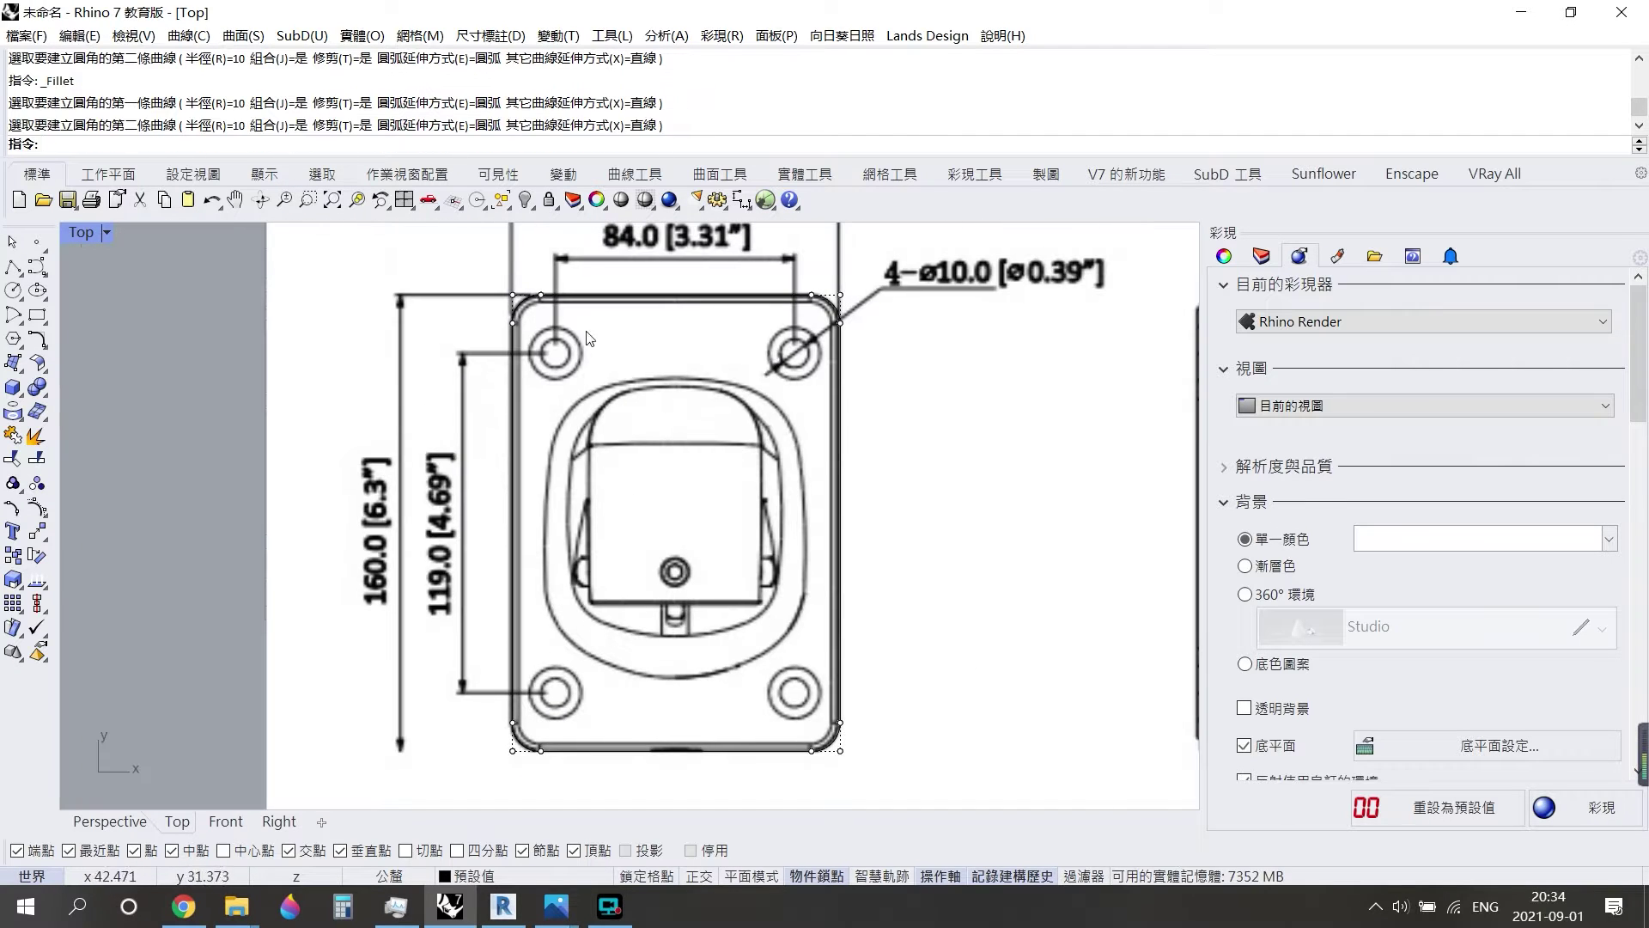
{"action": "right_click_drag", "start_coordinate": [590, 338], "coordinate": [521, 391]}
{"action": "left_click", "coordinate": [445, 404]}
{"action": "left_click", "coordinate": [110, 821]}
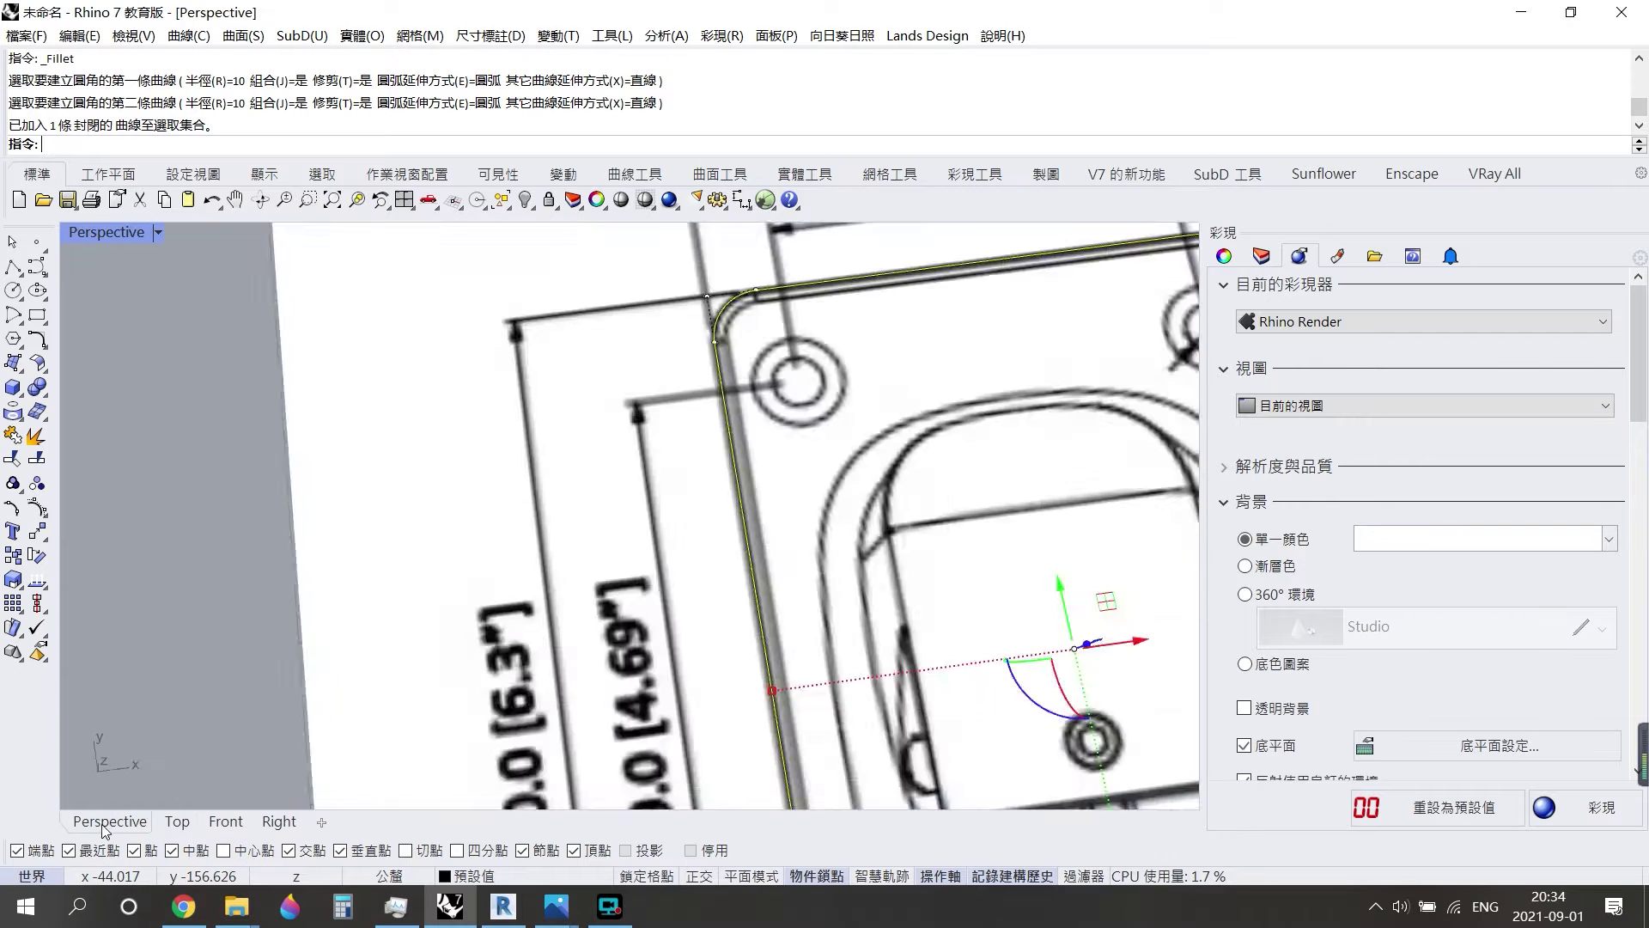
{"action": "scroll", "coordinate": [610, 643], "scroll_direction": "down", "scroll_amount": 5}
Extrude the rounded rectangle 10 thick with ExtrudeCrv.
{"action": "type", "text": "ExtrudeCrv"}
{"action": "key", "text": "Return"}
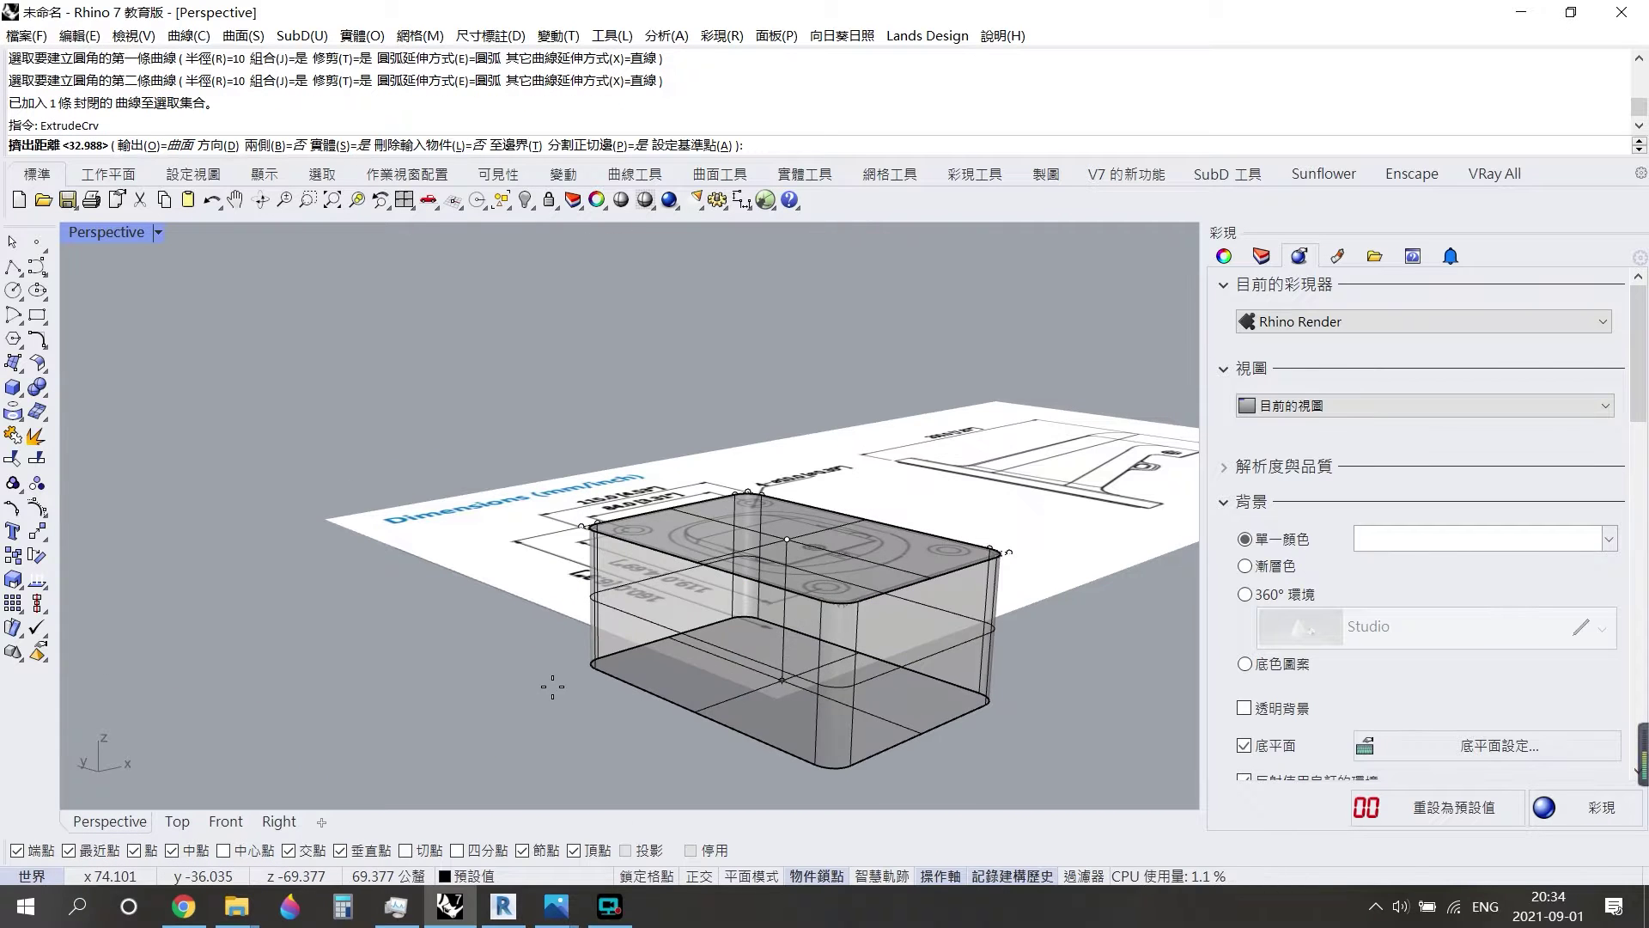
{"action": "type", "text": "10"}
{"action": "key", "text": "Return"}
Draw a diameter-10 circle on the top-left hole and copy it to all four holes.
{"action": "left_click", "coordinate": [177, 821]}
{"action": "scroll", "coordinate": [631, 551], "scroll_direction": "up", "scroll_amount": 3}
{"action": "left_click", "coordinate": [13, 291]}
{"action": "scroll", "coordinate": [631, 551], "scroll_direction": "up", "scroll_amount": 3}
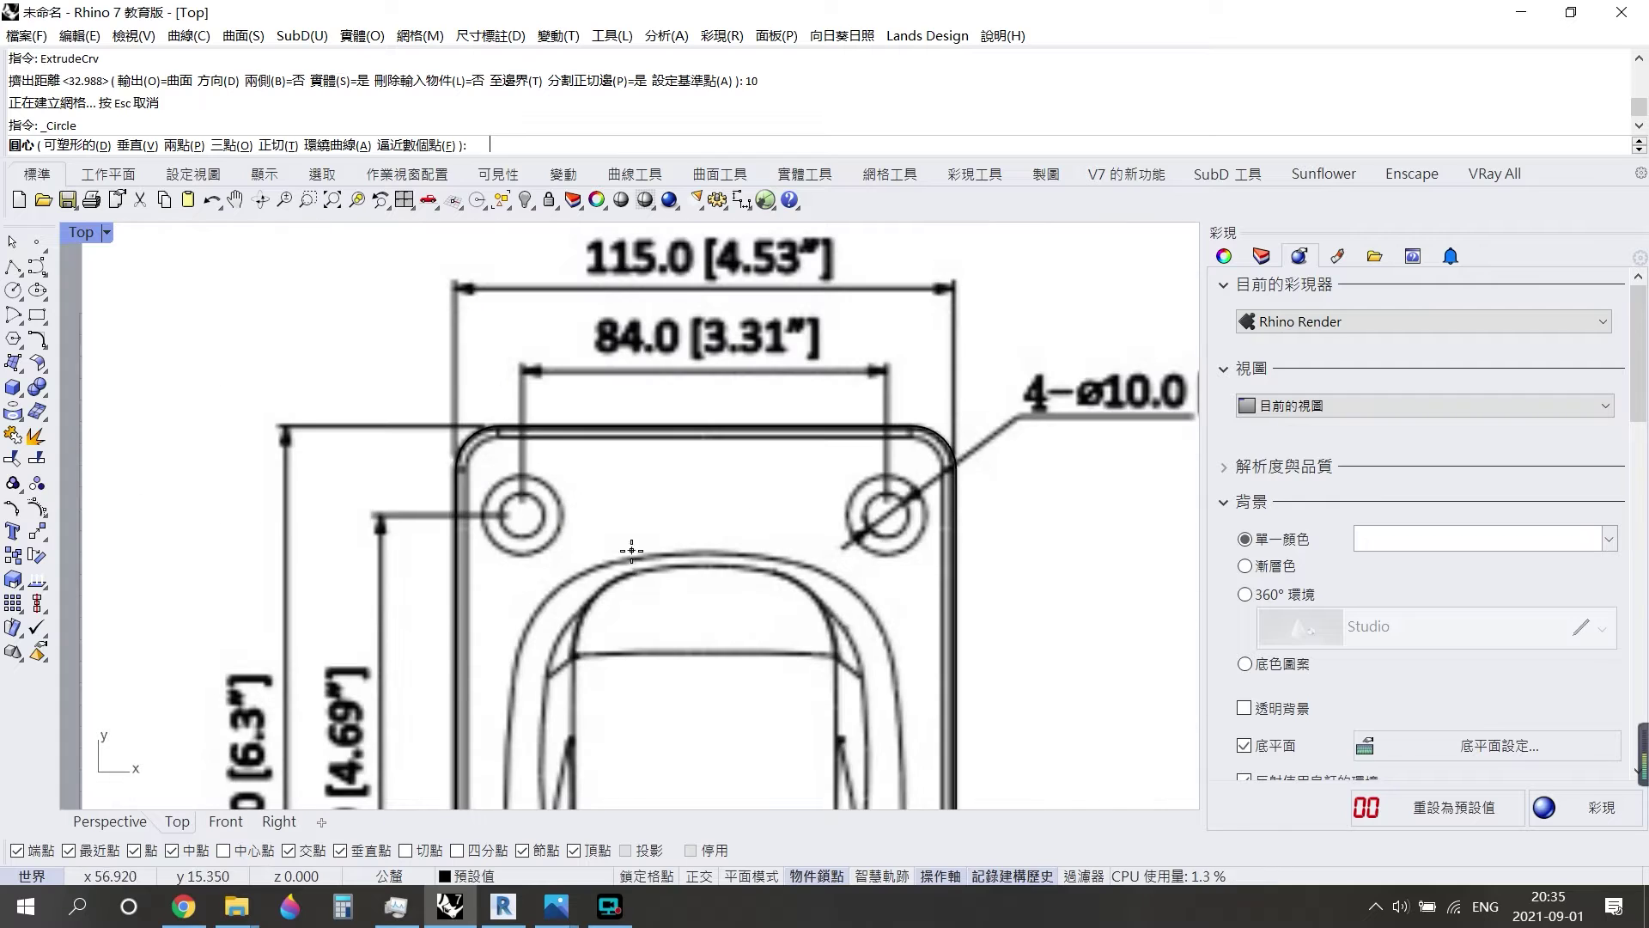
{"action": "scroll", "coordinate": [631, 550], "scroll_direction": "down", "scroll_amount": 1}
{"action": "scroll", "coordinate": [515, 515], "scroll_direction": "up", "scroll_amount": 4}
{"action": "left_click", "coordinate": [429, 486]}
{"action": "type", "text": "10"}
{"action": "key", "text": "Return"}
{"action": "scroll", "coordinate": [669, 519], "scroll_direction": "down", "scroll_amount": 3}
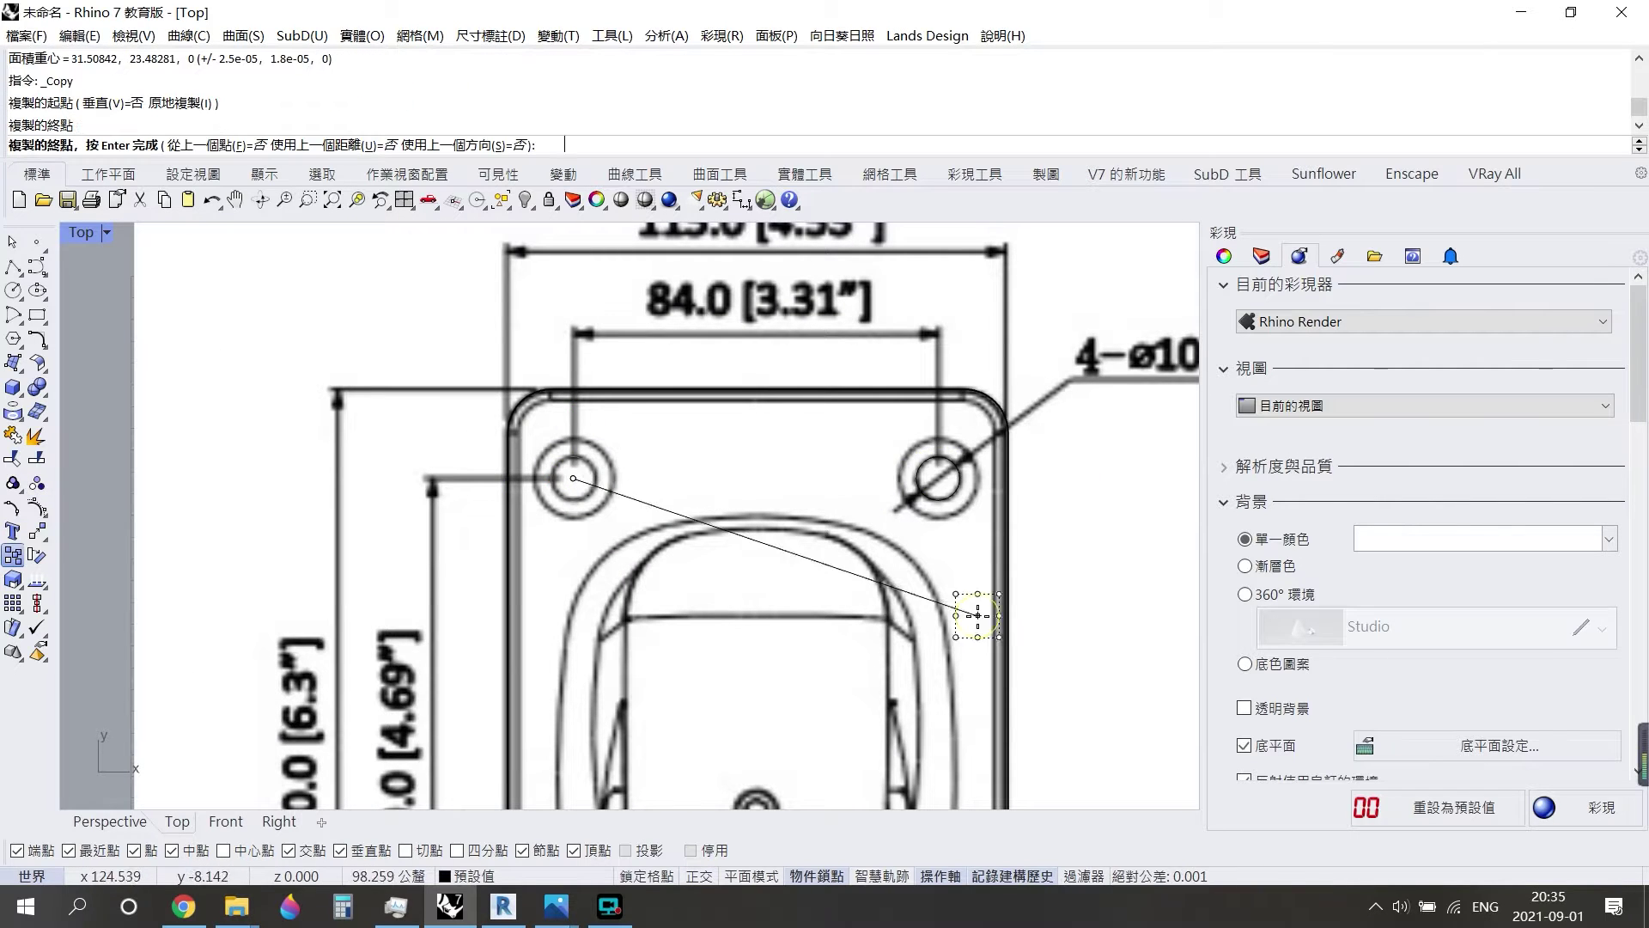
{"action": "key", "text": "Escape"}
{"action": "scroll", "coordinate": [773, 516], "scroll_direction": "down", "scroll_amount": 3}
{"action": "scroll", "coordinate": [866, 620], "scroll_direction": "up", "scroll_amount": 1}
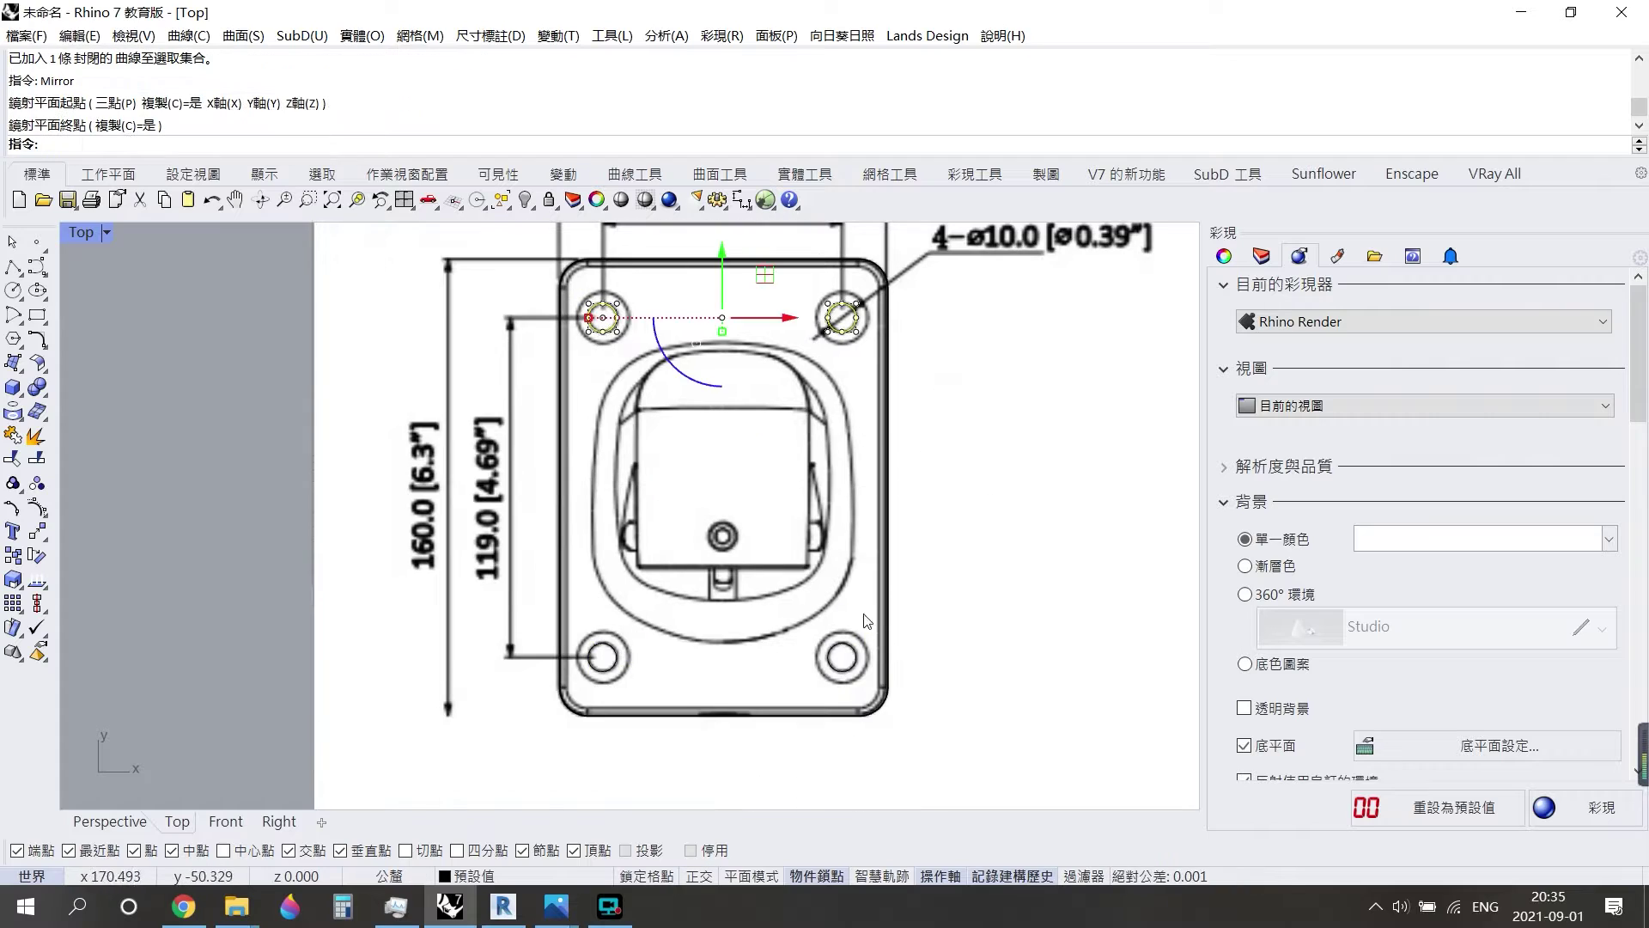
Extrude the four hole circles 0.5 into thin cylinders.
{"action": "left_click", "coordinate": [110, 821]}
{"action": "left_click", "coordinate": [999, 563], "text": "shift"}
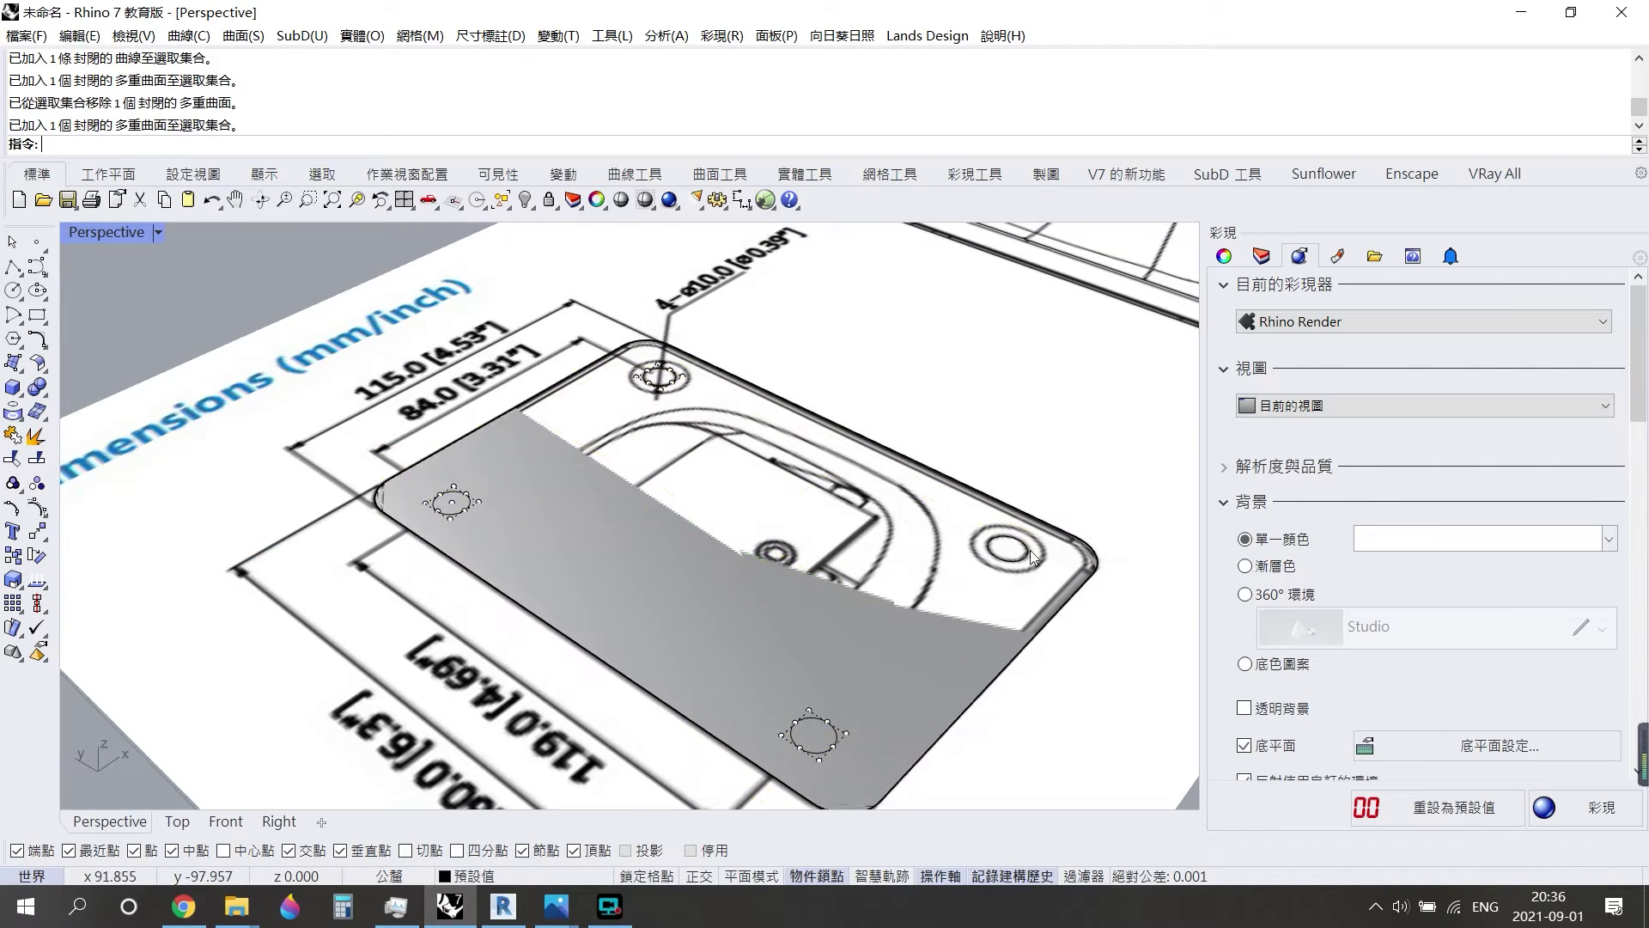
{"action": "left_click", "coordinate": [1029, 550], "text": "shift"}
{"action": "scroll", "coordinate": [1015, 557], "scroll_direction": "up", "scroll_amount": 1}
{"action": "scroll", "coordinate": [529, 518], "scroll_direction": "down", "scroll_amount": 3}
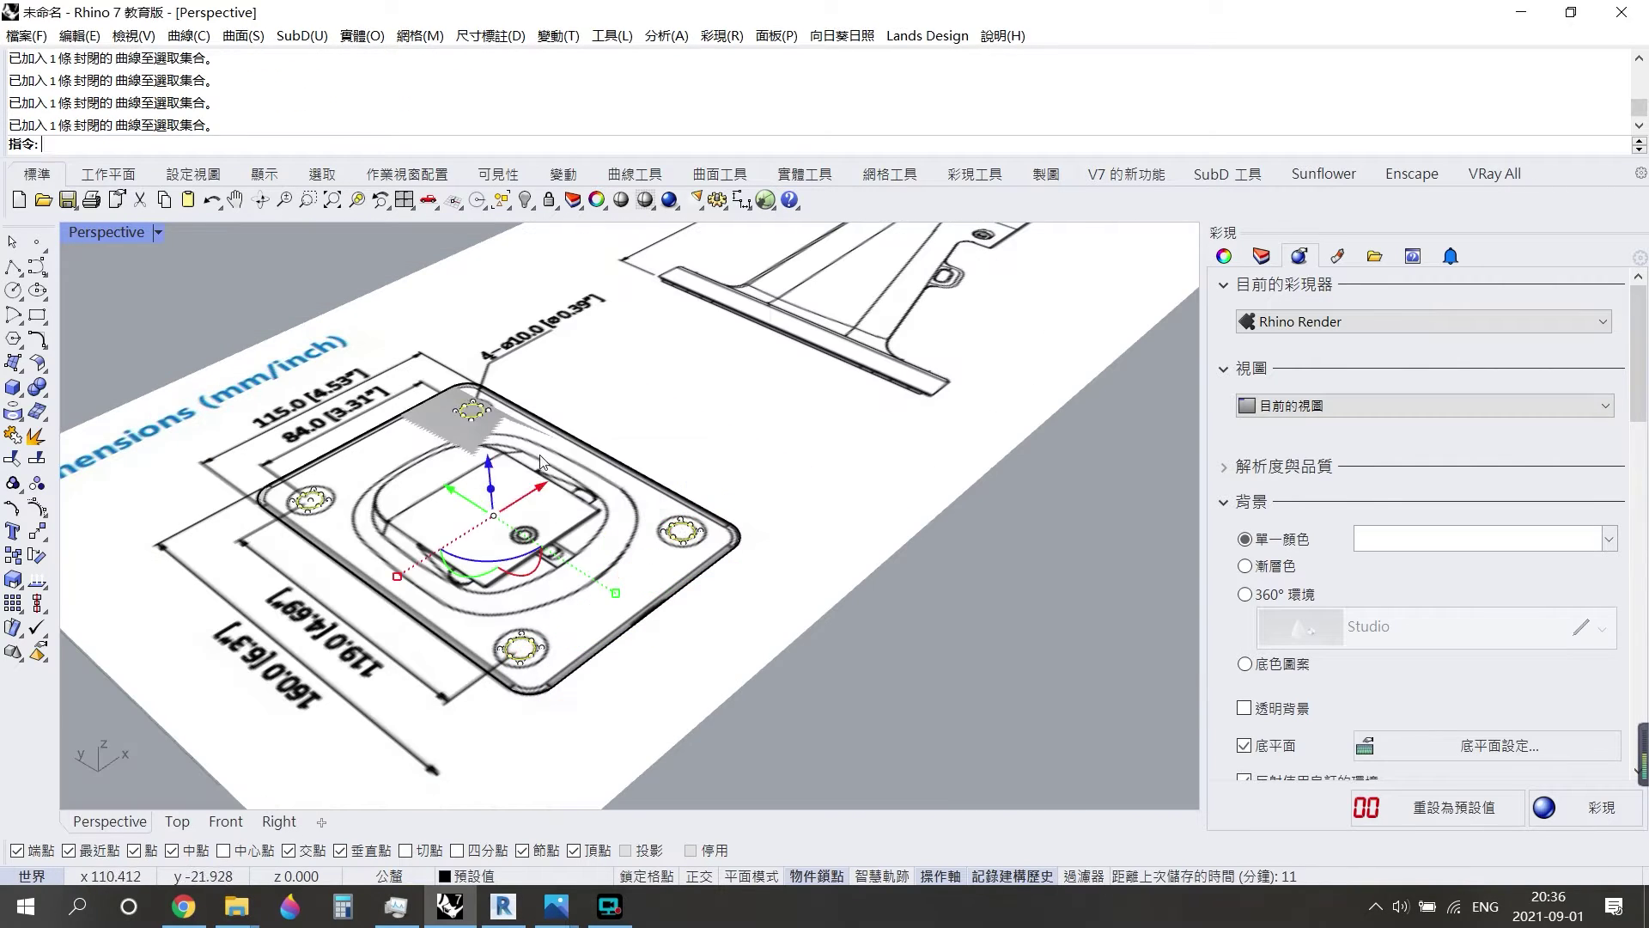
{"action": "key", "text": "Return"}
{"action": "type", "text": "0.5"}
{"action": "key", "text": "Return"}
{"action": "right_click_drag", "start_coordinate": [607, 350], "coordinate": [700, 434]}
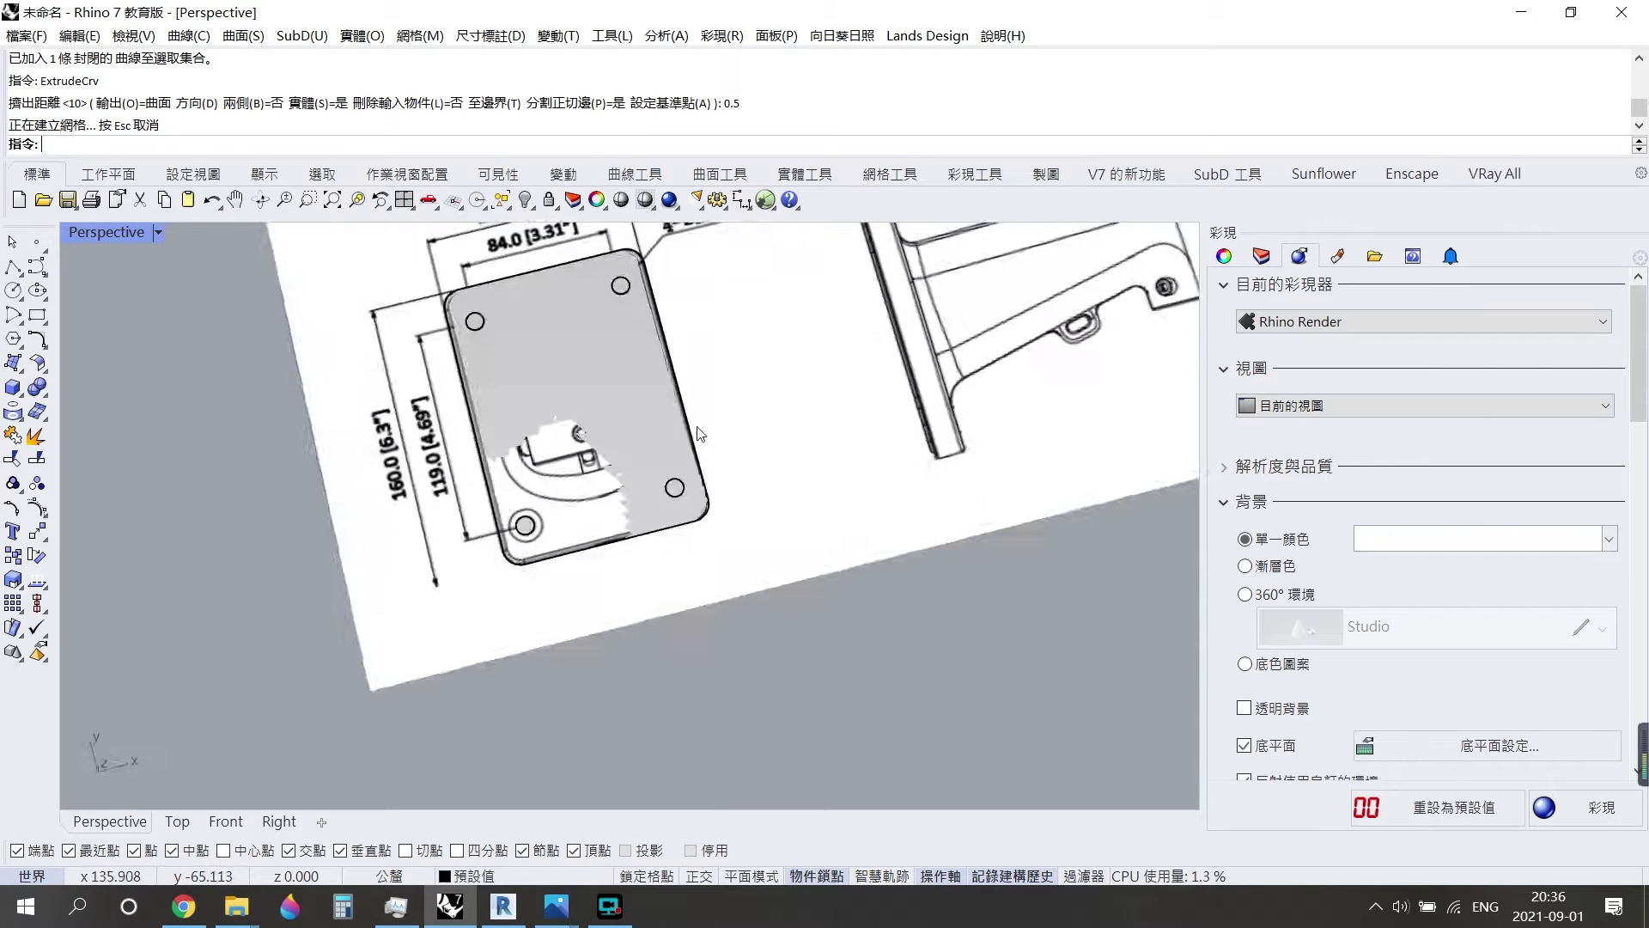
{"action": "key", "text": "ctrl+F1"}
Trace a curve around the mount's inner rounded outline on the top view.
{"action": "left_click", "coordinate": [37, 267]}
{"action": "left_click", "coordinate": [638, 414]}
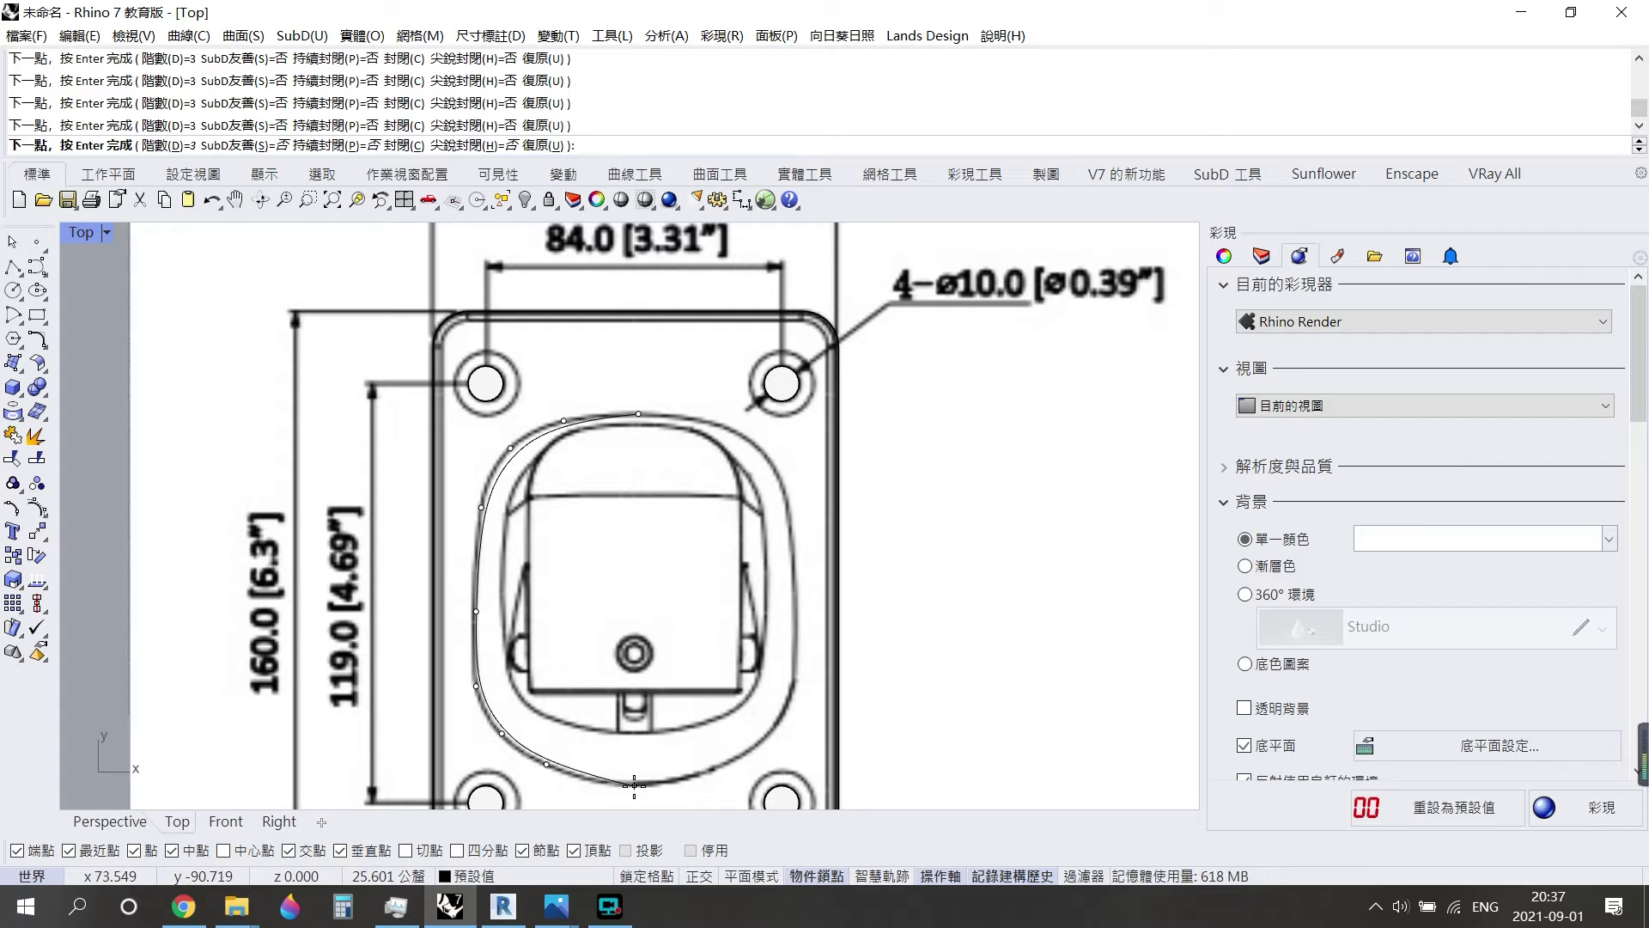
{"action": "type", "text": "Conti"}
{"action": "key", "text": "Return"}
{"action": "left_click", "coordinate": [680, 777]}
{"action": "left_click", "coordinate": [739, 756]}
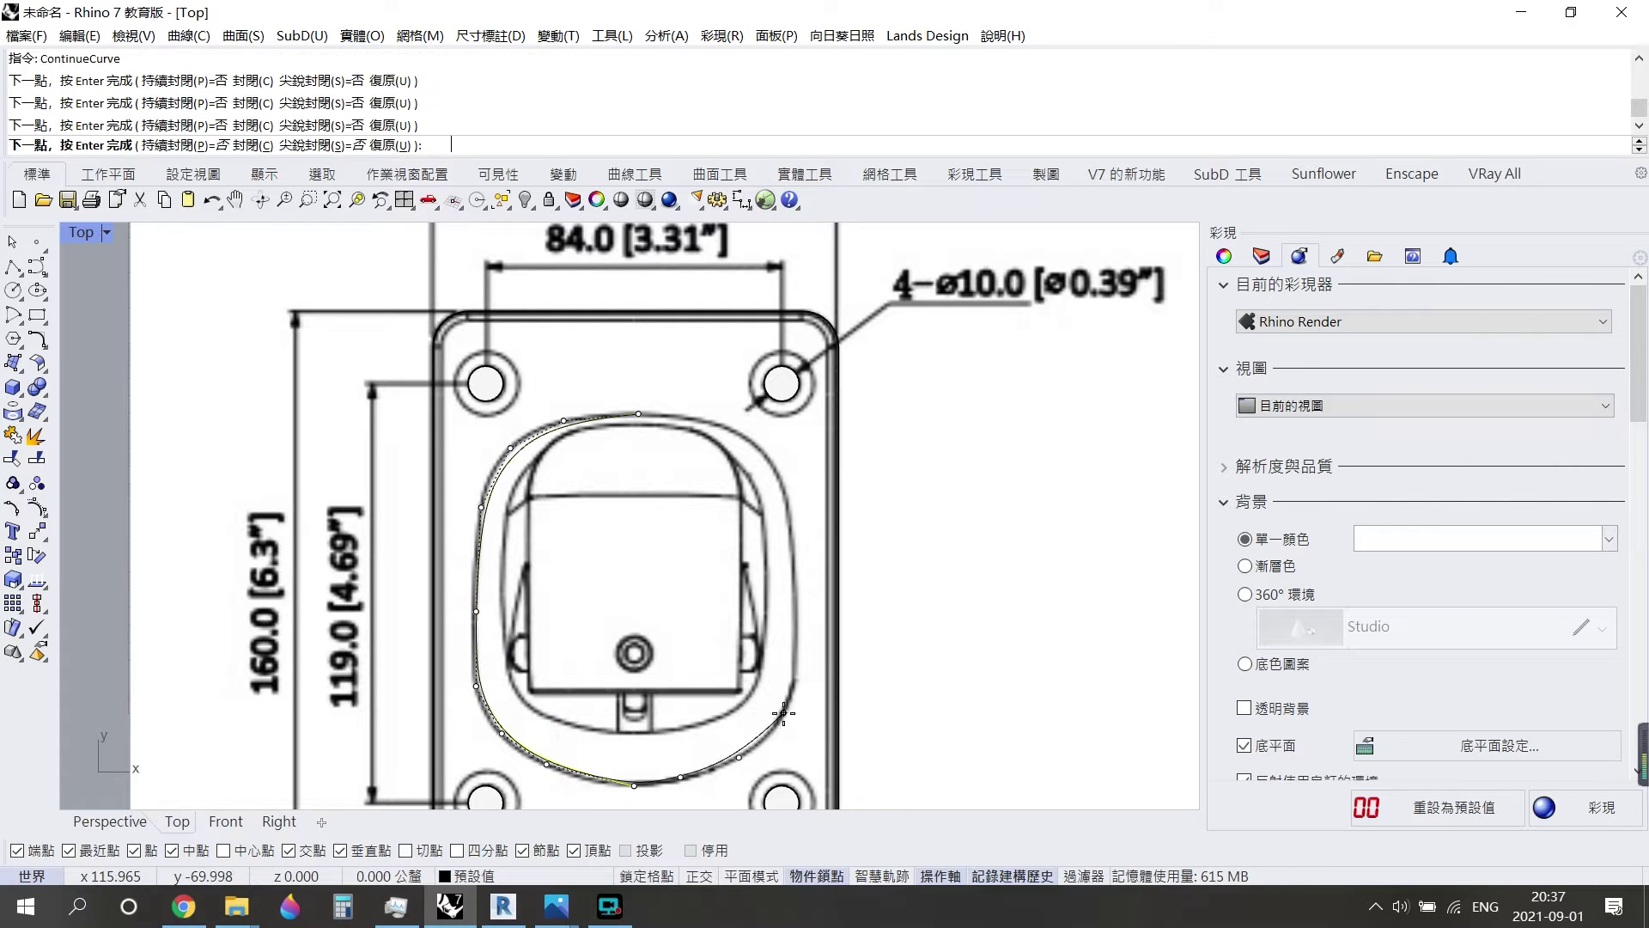
{"action": "scroll", "coordinate": [750, 484], "scroll_direction": "up", "scroll_amount": 3}
Show control points and drag the top and lower points onto the drawn outline.
{"action": "left_click", "coordinate": [750, 484]}
{"action": "left_click", "coordinate": [816, 513]}
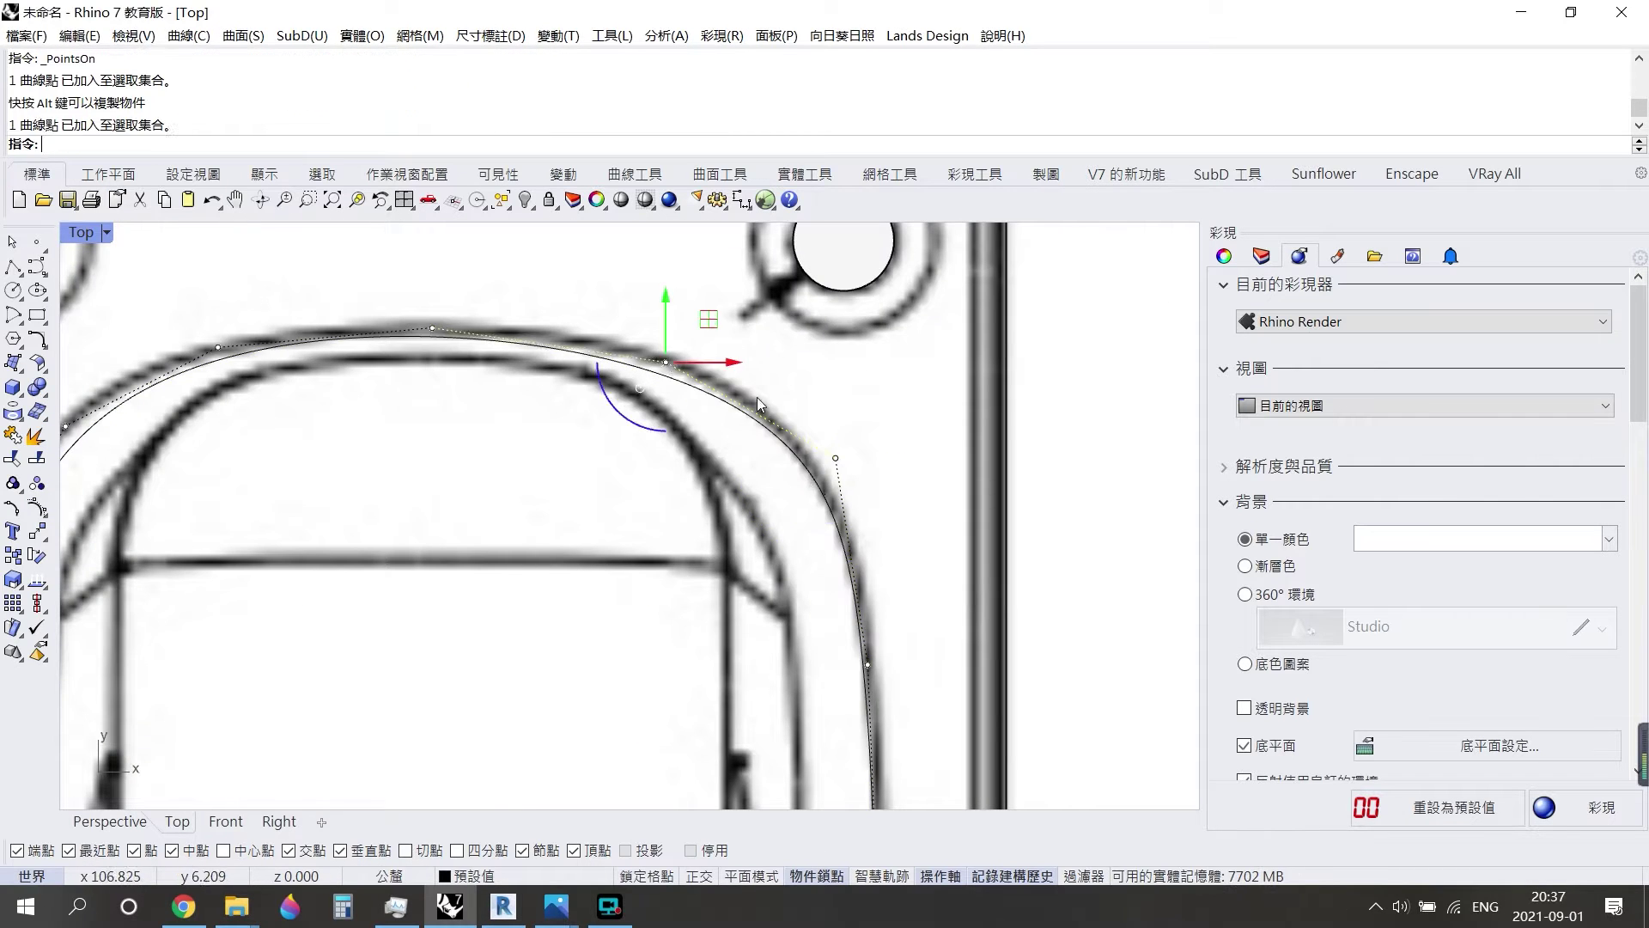
{"action": "scroll", "coordinate": [495, 381], "scroll_direction": "up", "scroll_amount": 2}
{"action": "scroll", "coordinate": [623, 296], "scroll_direction": "down", "scroll_amount": 2}
{"action": "right_click_drag", "start_coordinate": [801, 296], "coordinate": [581, 611]}
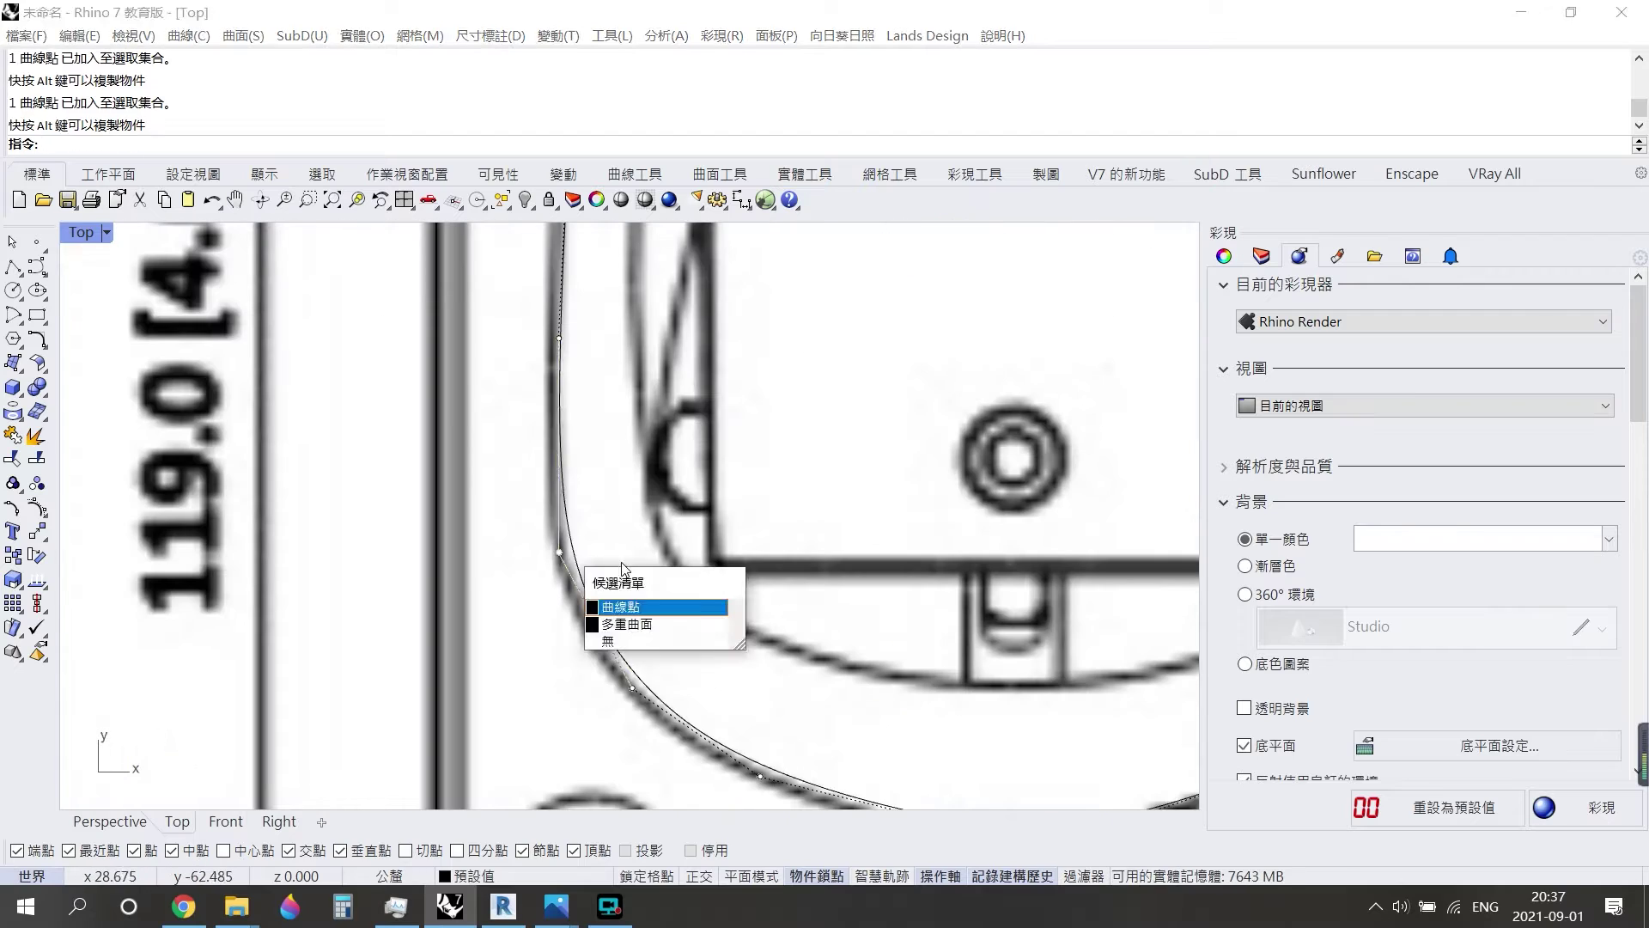
{"action": "left_click", "coordinate": [618, 602]}
{"action": "left_click_drag", "start_coordinate": [608, 661], "coordinate": [654, 640]}
{"action": "scroll", "coordinate": [655, 640], "scroll_direction": "down", "scroll_amount": 3}
{"action": "scroll", "coordinate": [774, 559], "scroll_direction": "down", "scroll_amount": 2}
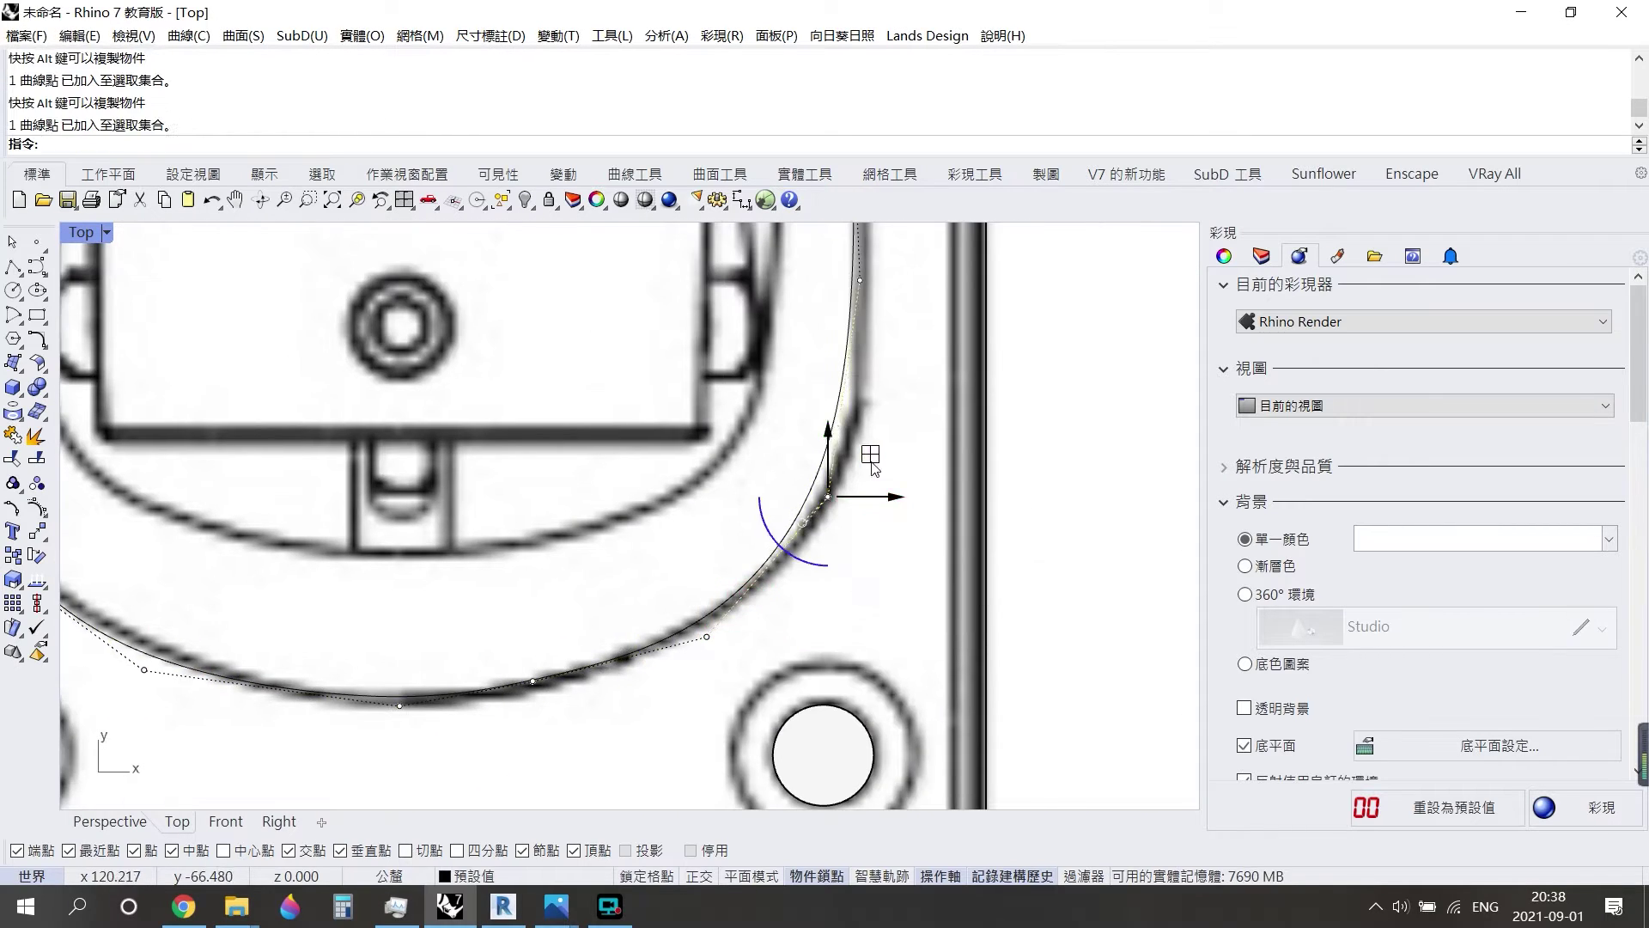
{"action": "scroll", "coordinate": [816, 550], "scroll_direction": "down", "scroll_amount": 2}
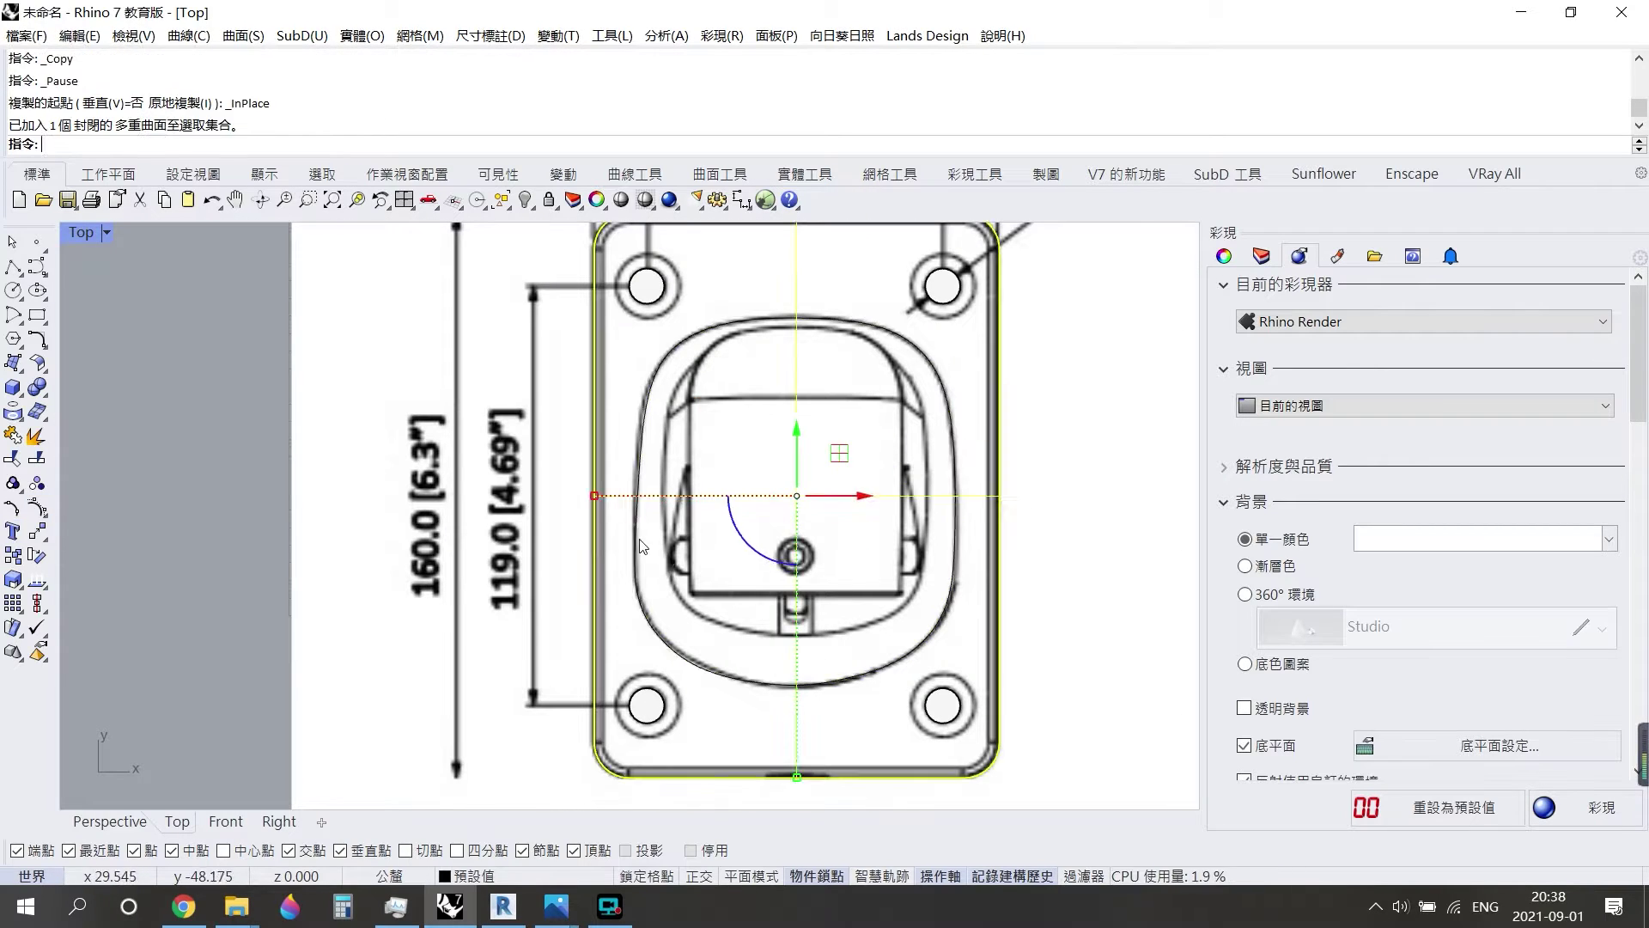
{"action": "key", "text": "ctrl+z"}
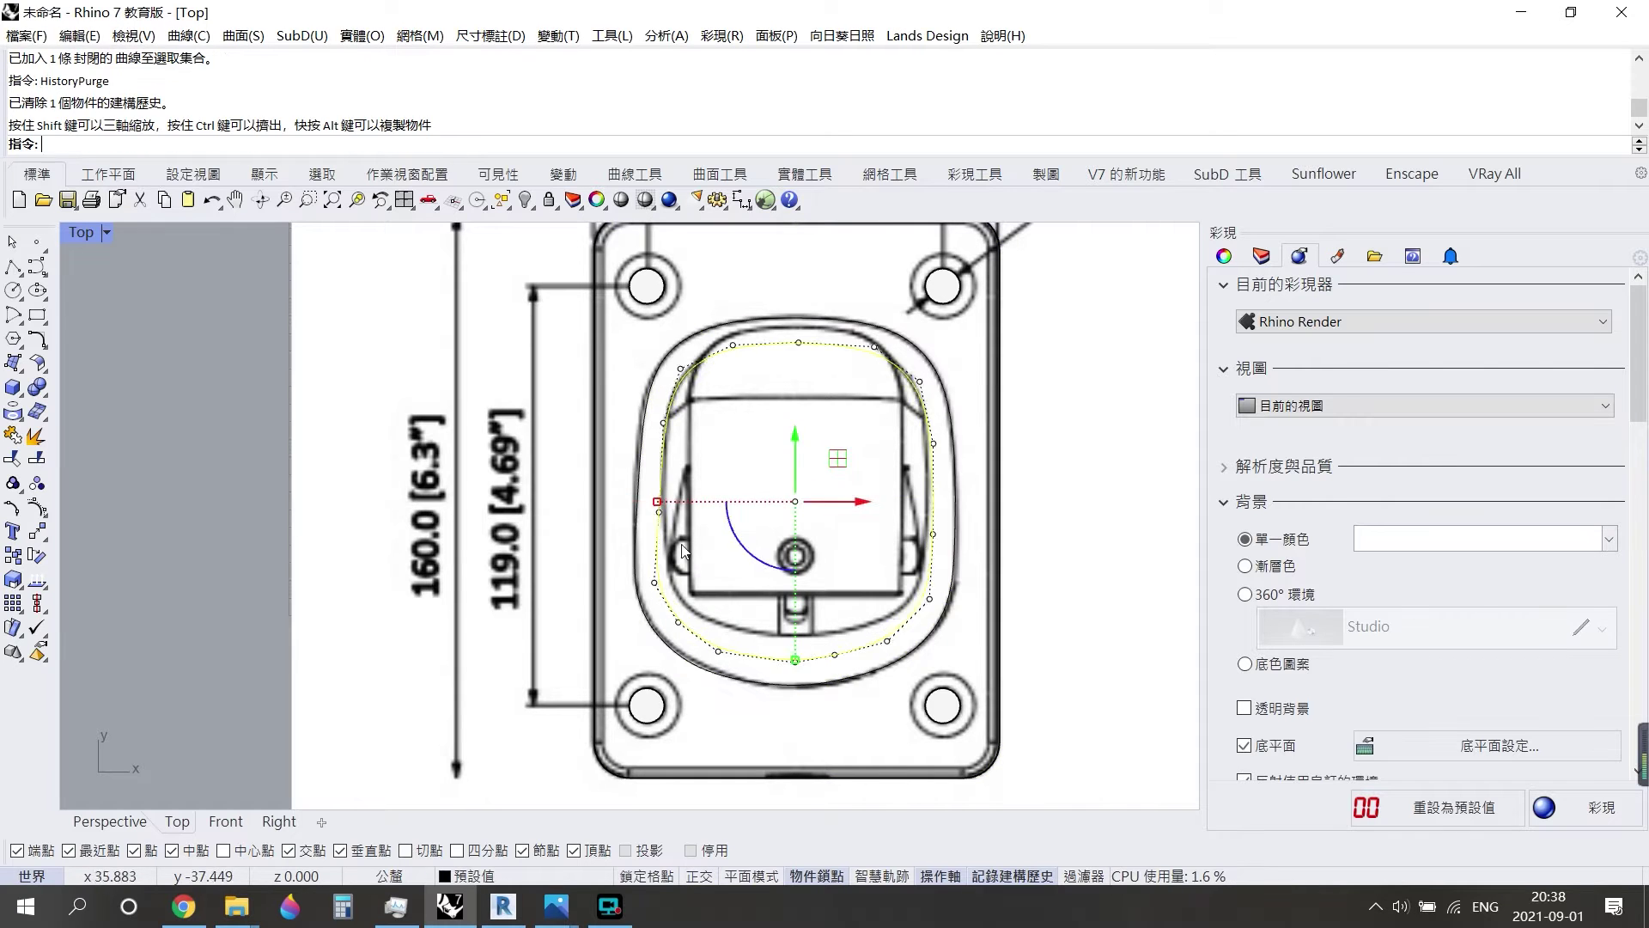
{"action": "scroll", "coordinate": [653, 333], "scroll_direction": "up", "scroll_amount": 2}
Fit the right-side and bottom-right control points to the outline, then open Save.
{"action": "left_click", "coordinate": [963, 489]}
{"action": "right_click_drag", "start_coordinate": [996, 639], "coordinate": [1016, 530]}
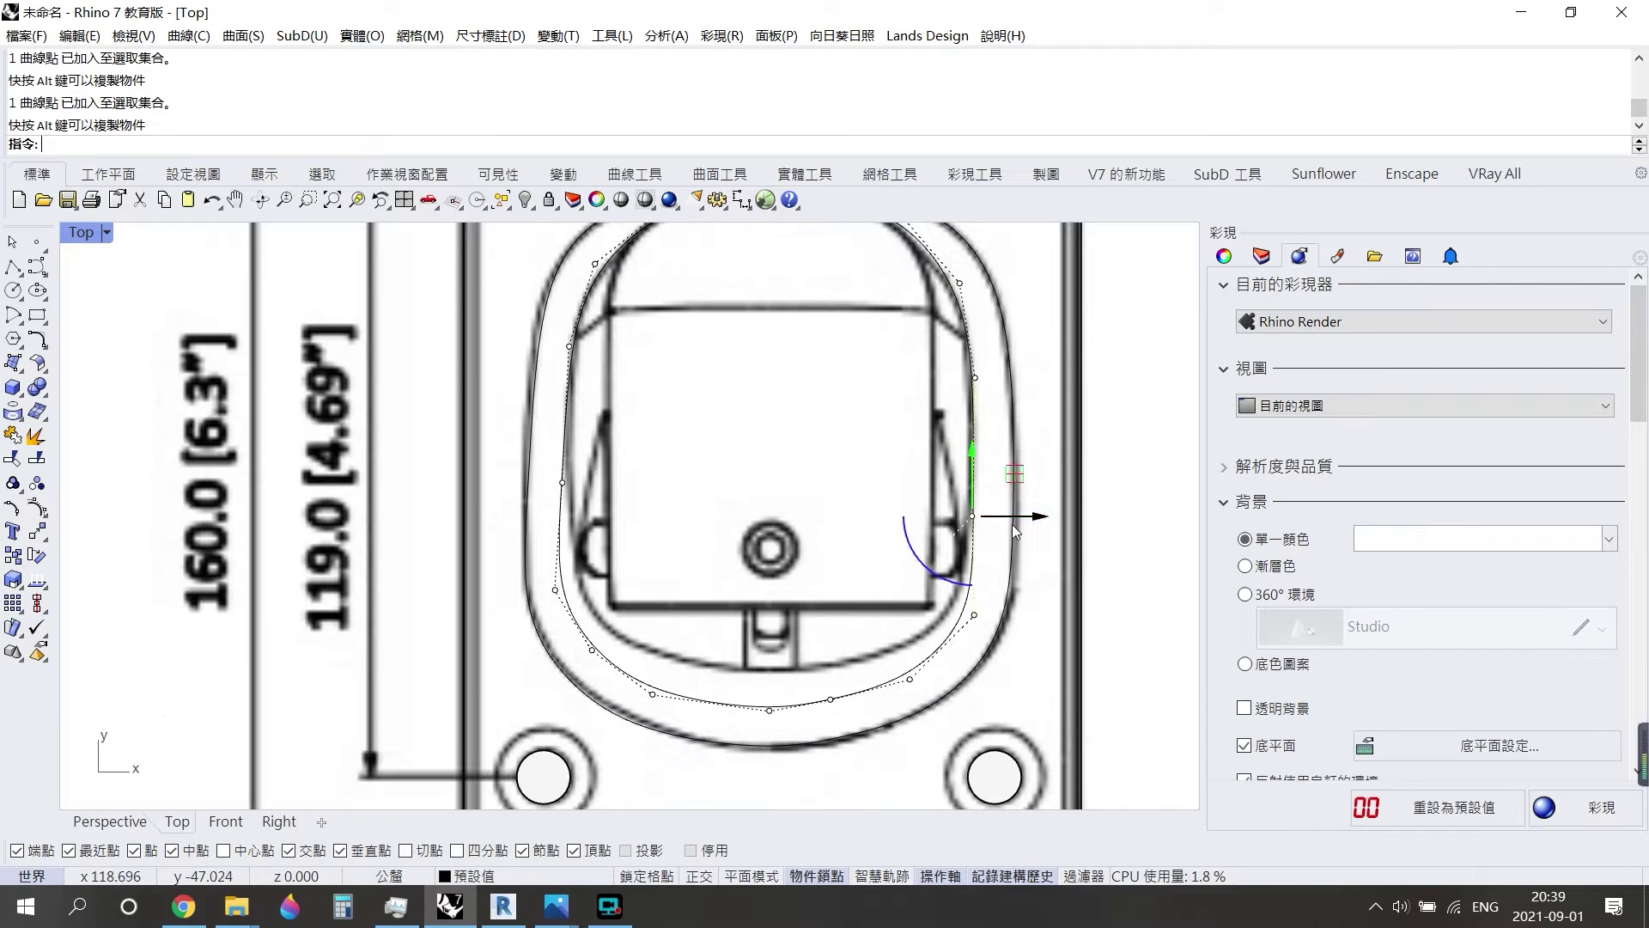
{"action": "left_click_drag", "start_coordinate": [615, 491], "coordinate": [637, 592]}
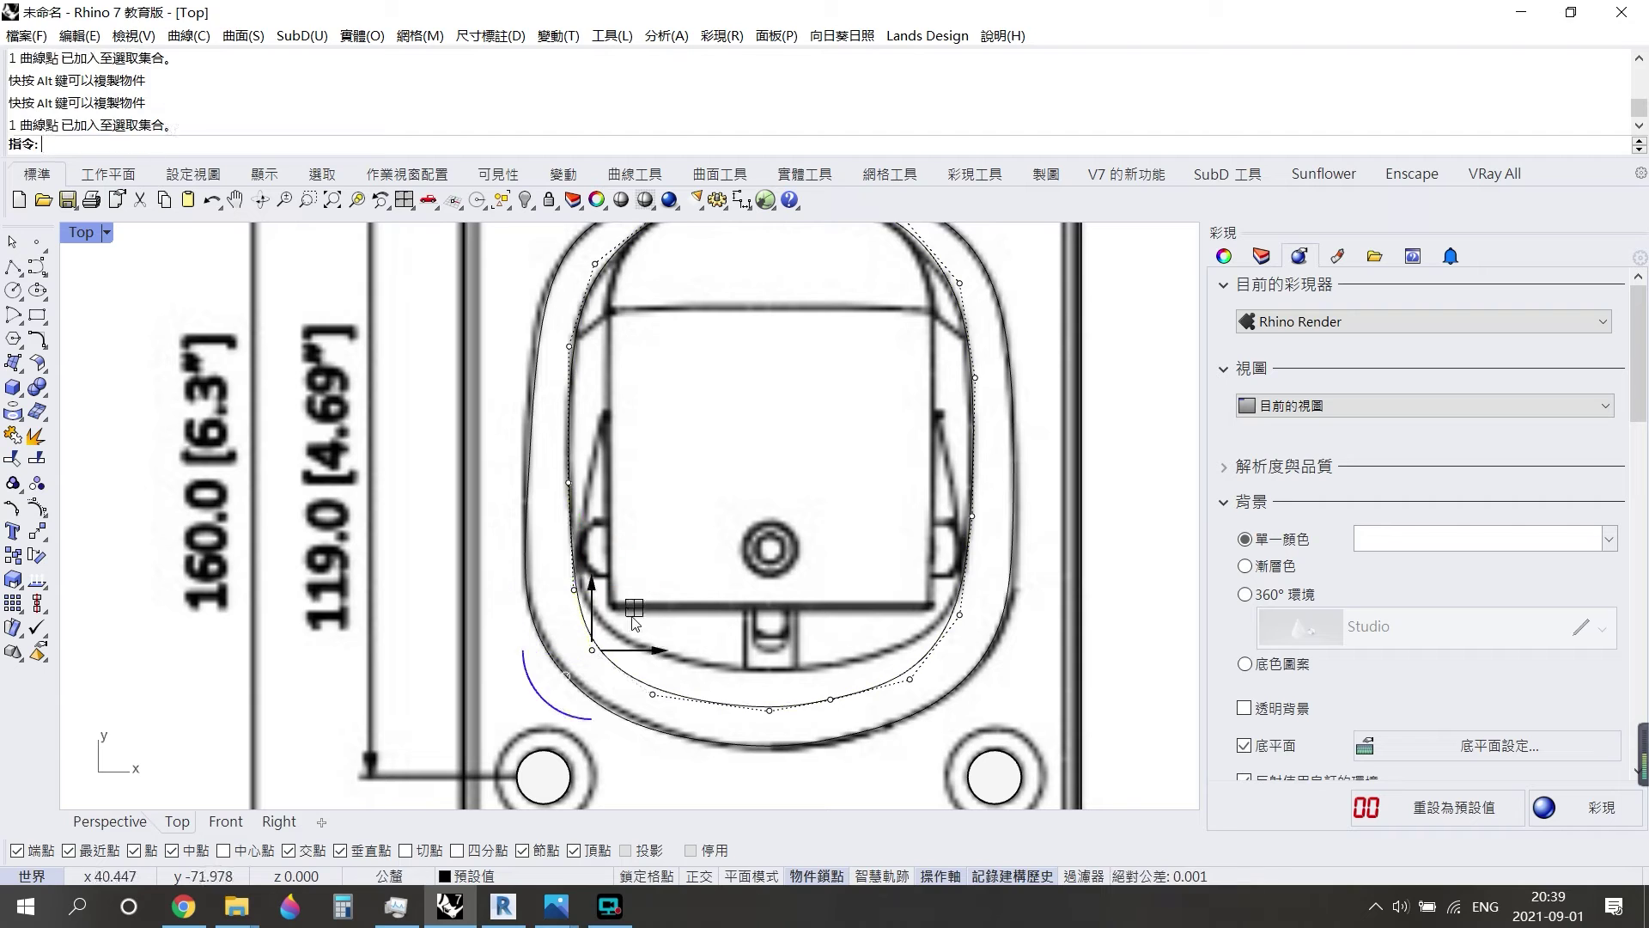
{"action": "left_click", "coordinate": [928, 694]}
{"action": "left_click", "coordinate": [988, 723]}
{"action": "right_click_drag", "start_coordinate": [801, 546], "coordinate": [815, 584]}
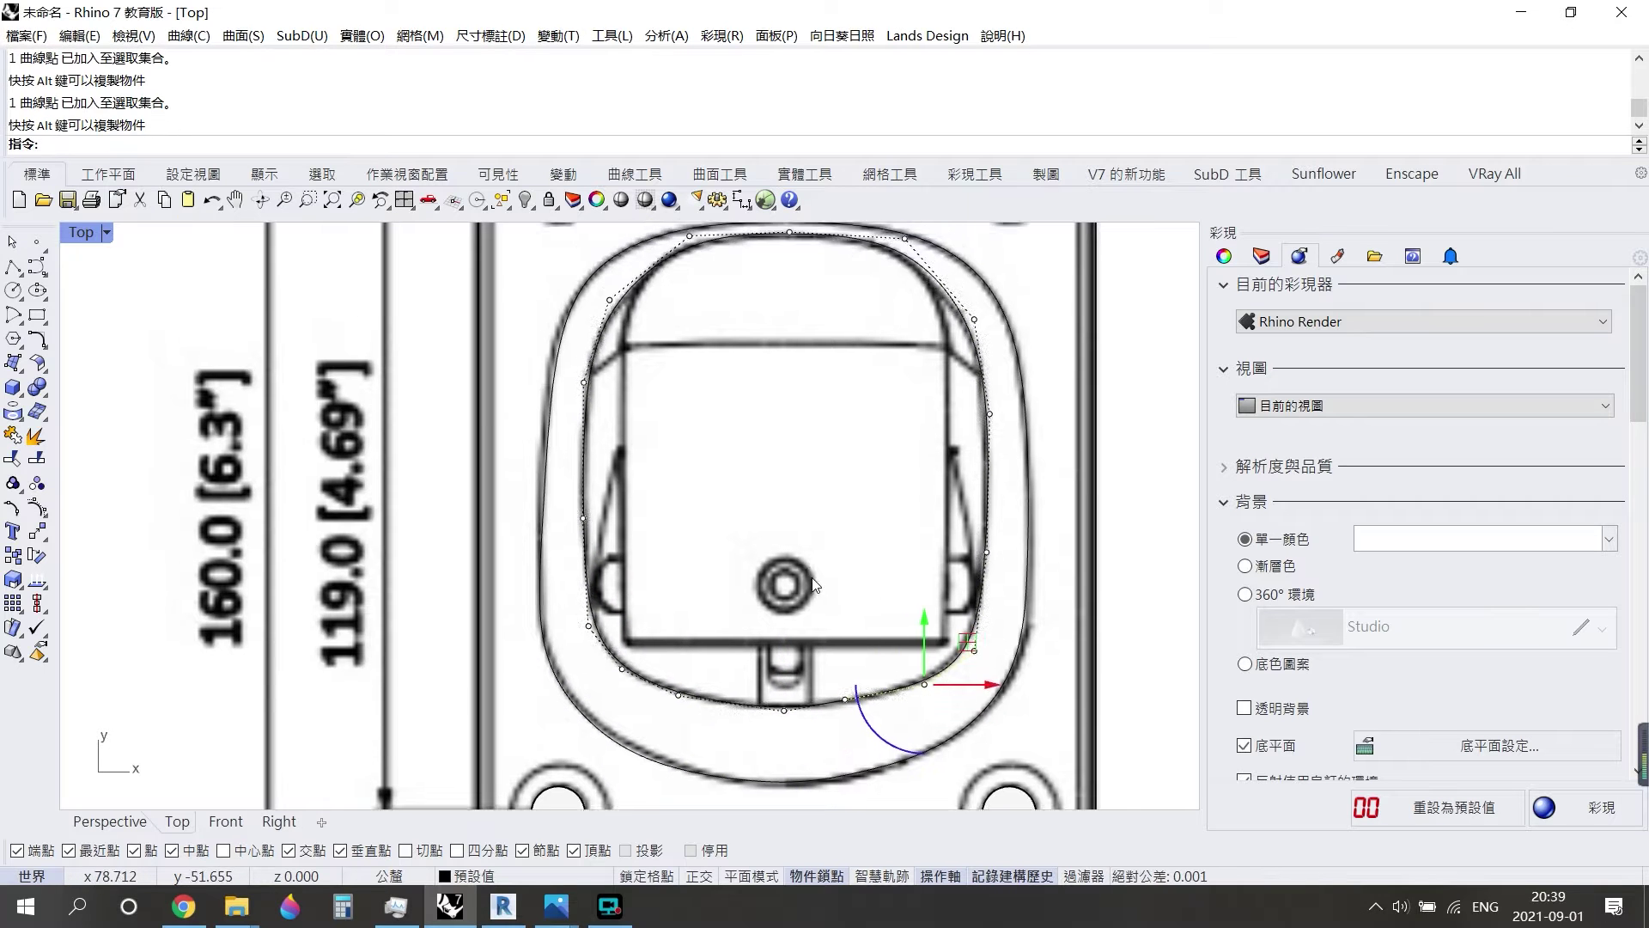
{"action": "scroll", "coordinate": [815, 584], "scroll_direction": "down", "scroll_amount": 3}
{"action": "scroll", "coordinate": [815, 584], "scroll_direction": "down", "scroll_amount": 2}
{"action": "key", "text": "ctrl+s"}
Save the model as test.3dm.
{"action": "left_click", "coordinate": [261, 618]}
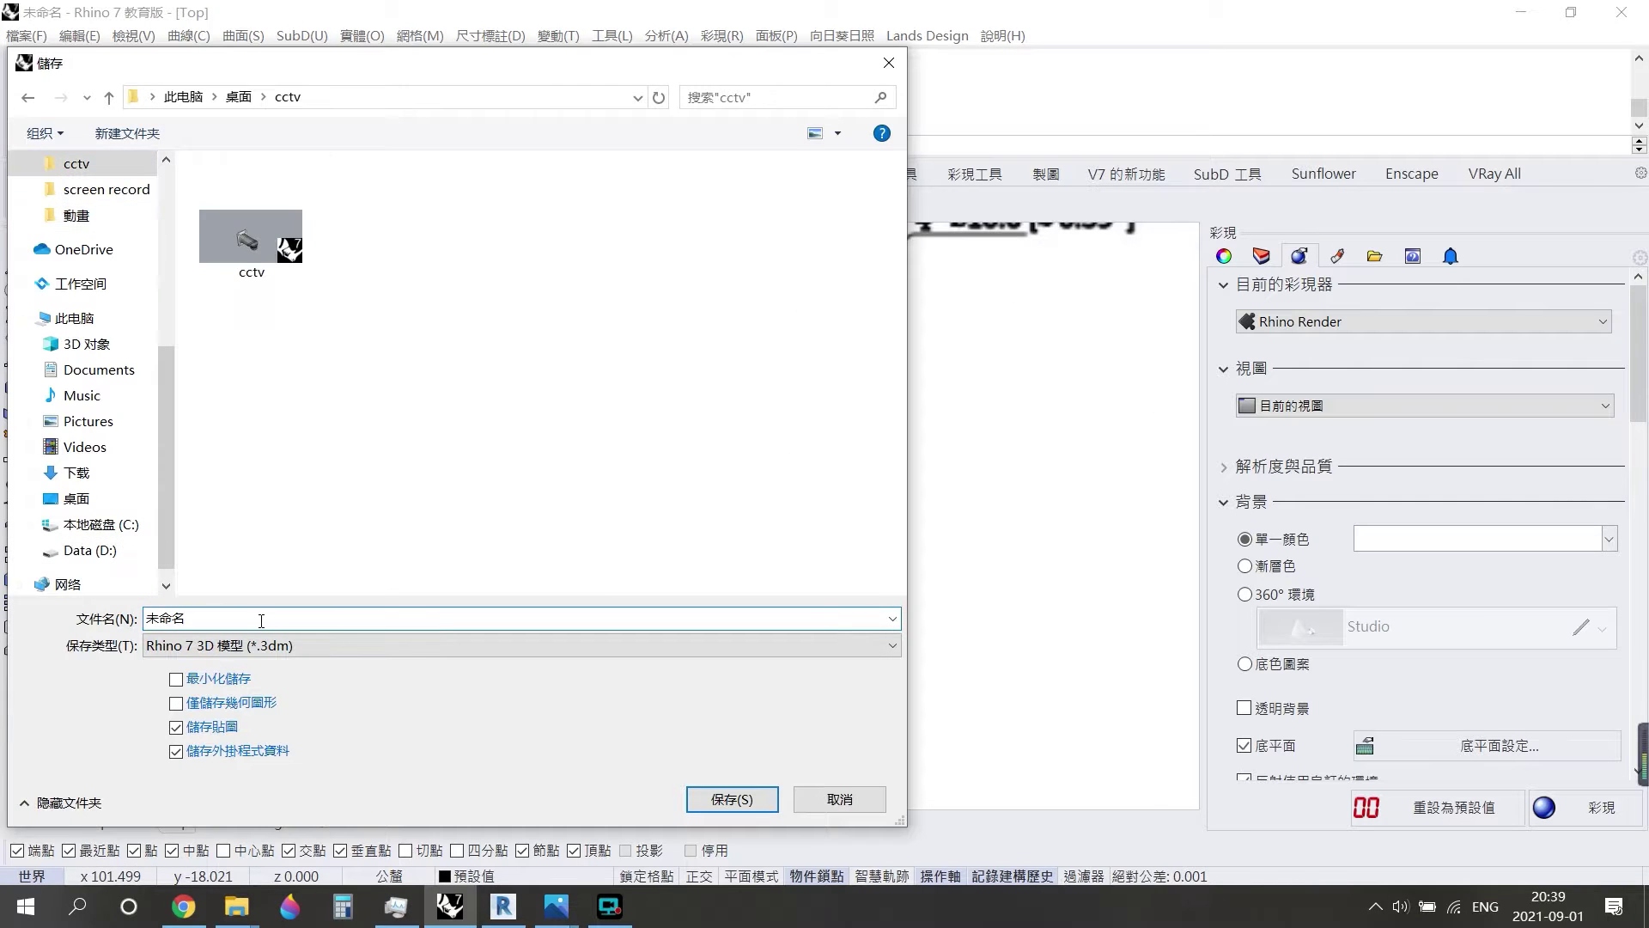
{"action": "left_click", "coordinate": [720, 799]}
{"action": "scroll", "coordinate": [687, 387], "scroll_direction": "up", "scroll_amount": 2}
{"action": "scroll", "coordinate": [697, 328], "scroll_direction": "up", "scroll_amount": 2}
{"action": "scroll", "coordinate": [624, 439], "scroll_direction": "down", "scroll_amount": 4}
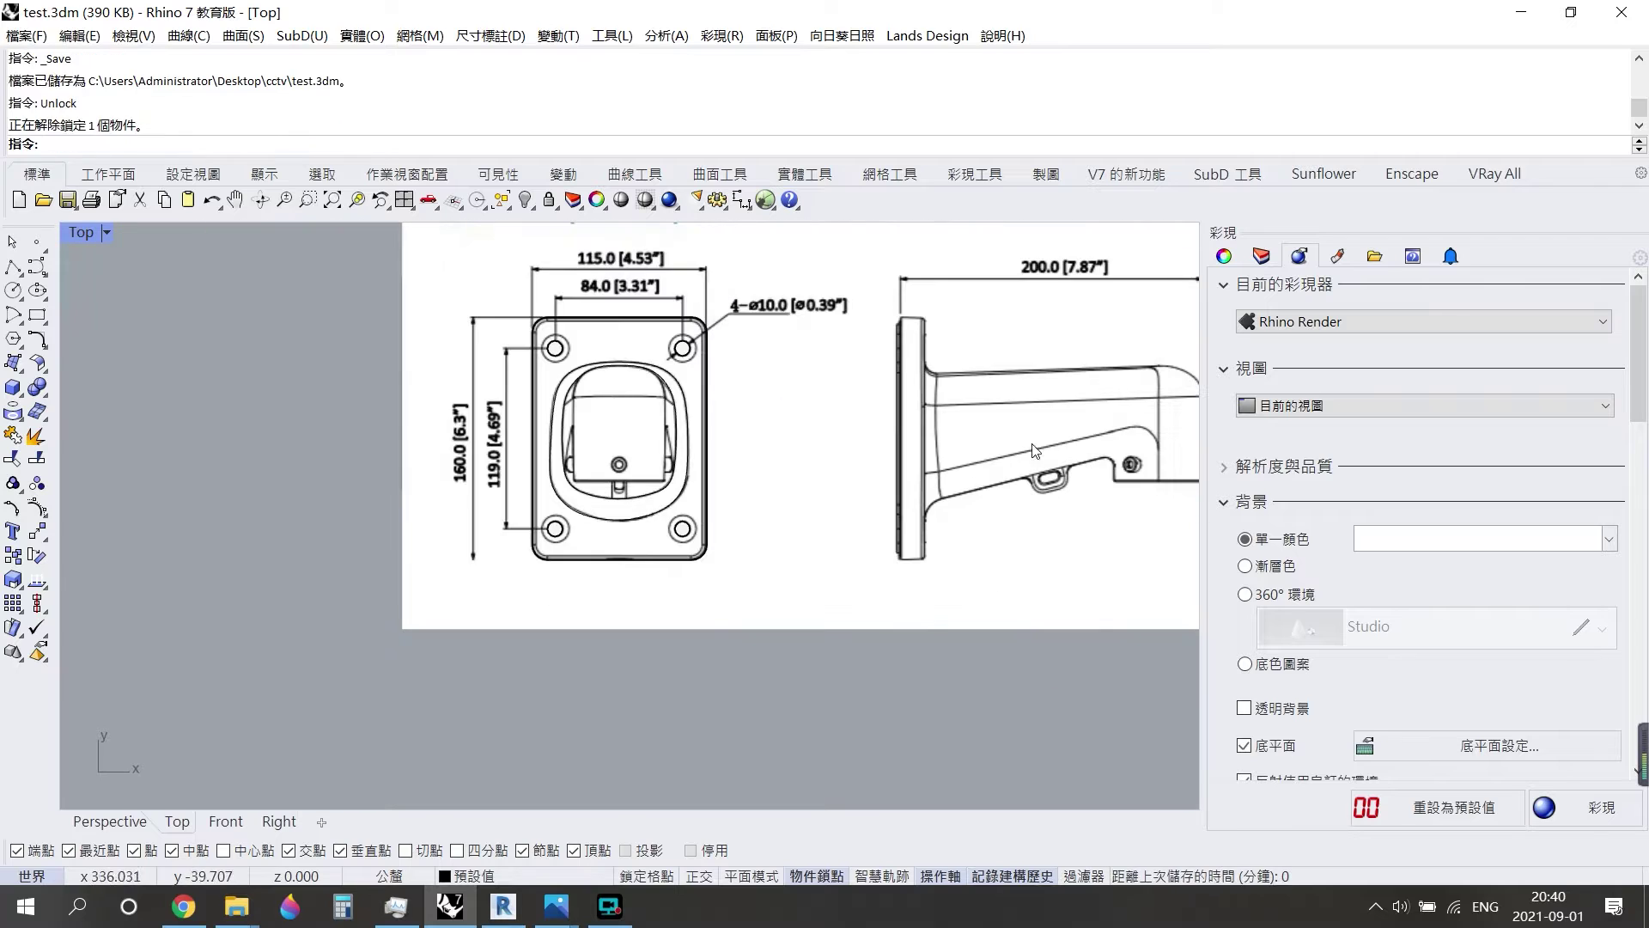
Rotate the side-view half of the reference picture upright in 3D.
{"action": "left_click", "coordinate": [750, 280]}
{"action": "left_click", "coordinate": [764, 361]}
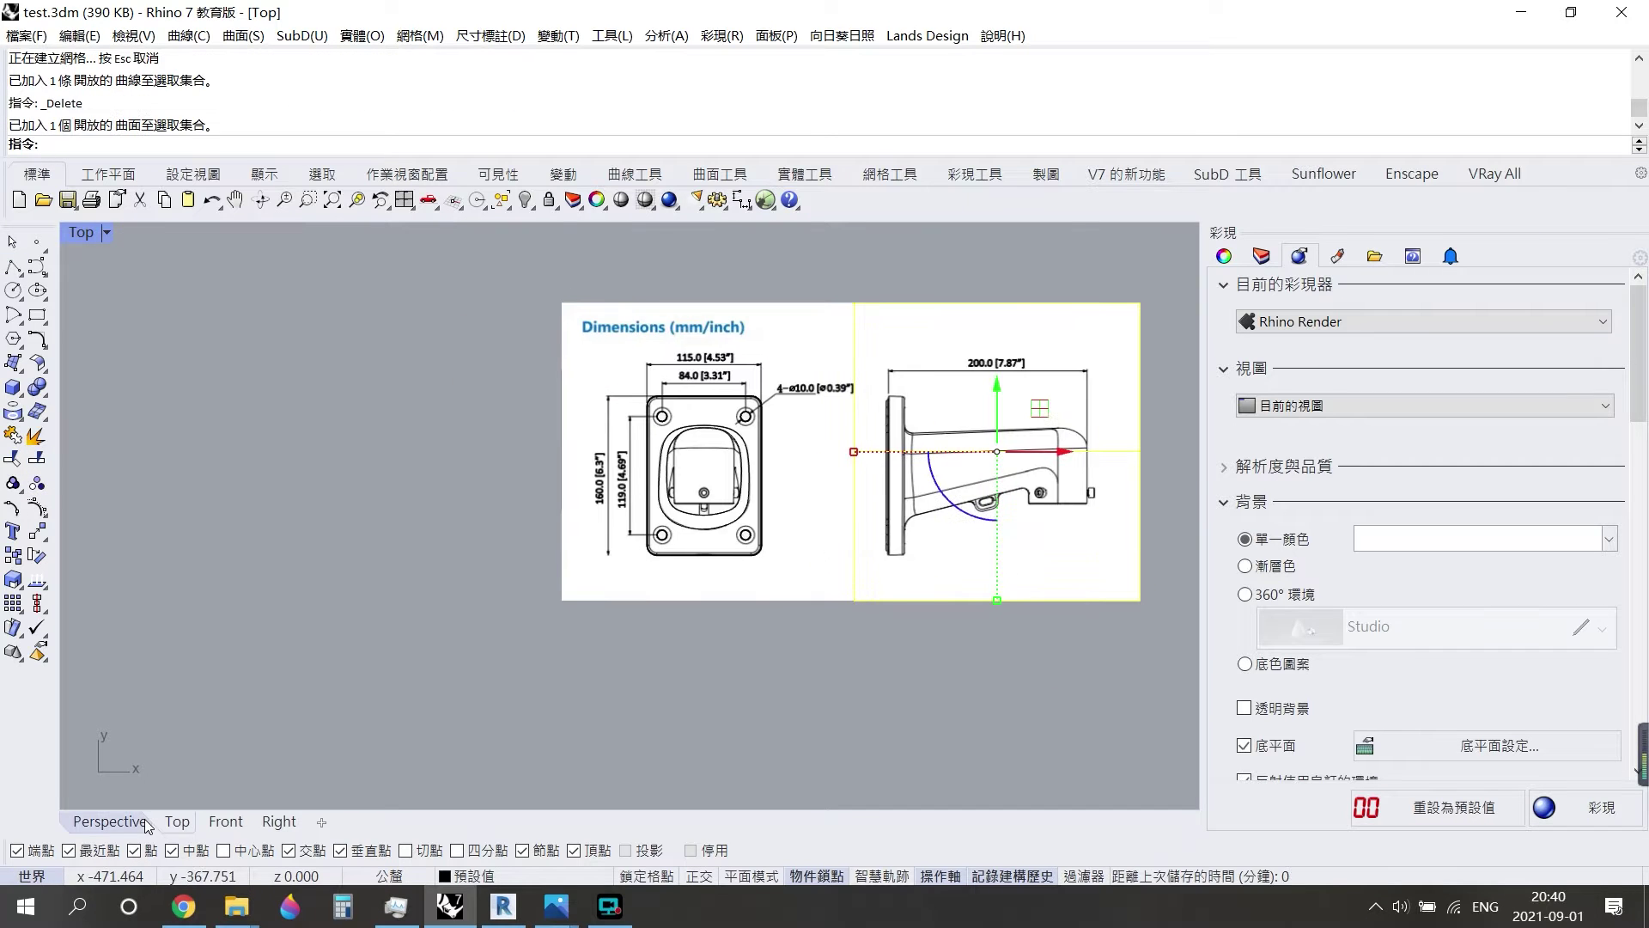
{"action": "left_click", "coordinate": [109, 821]}
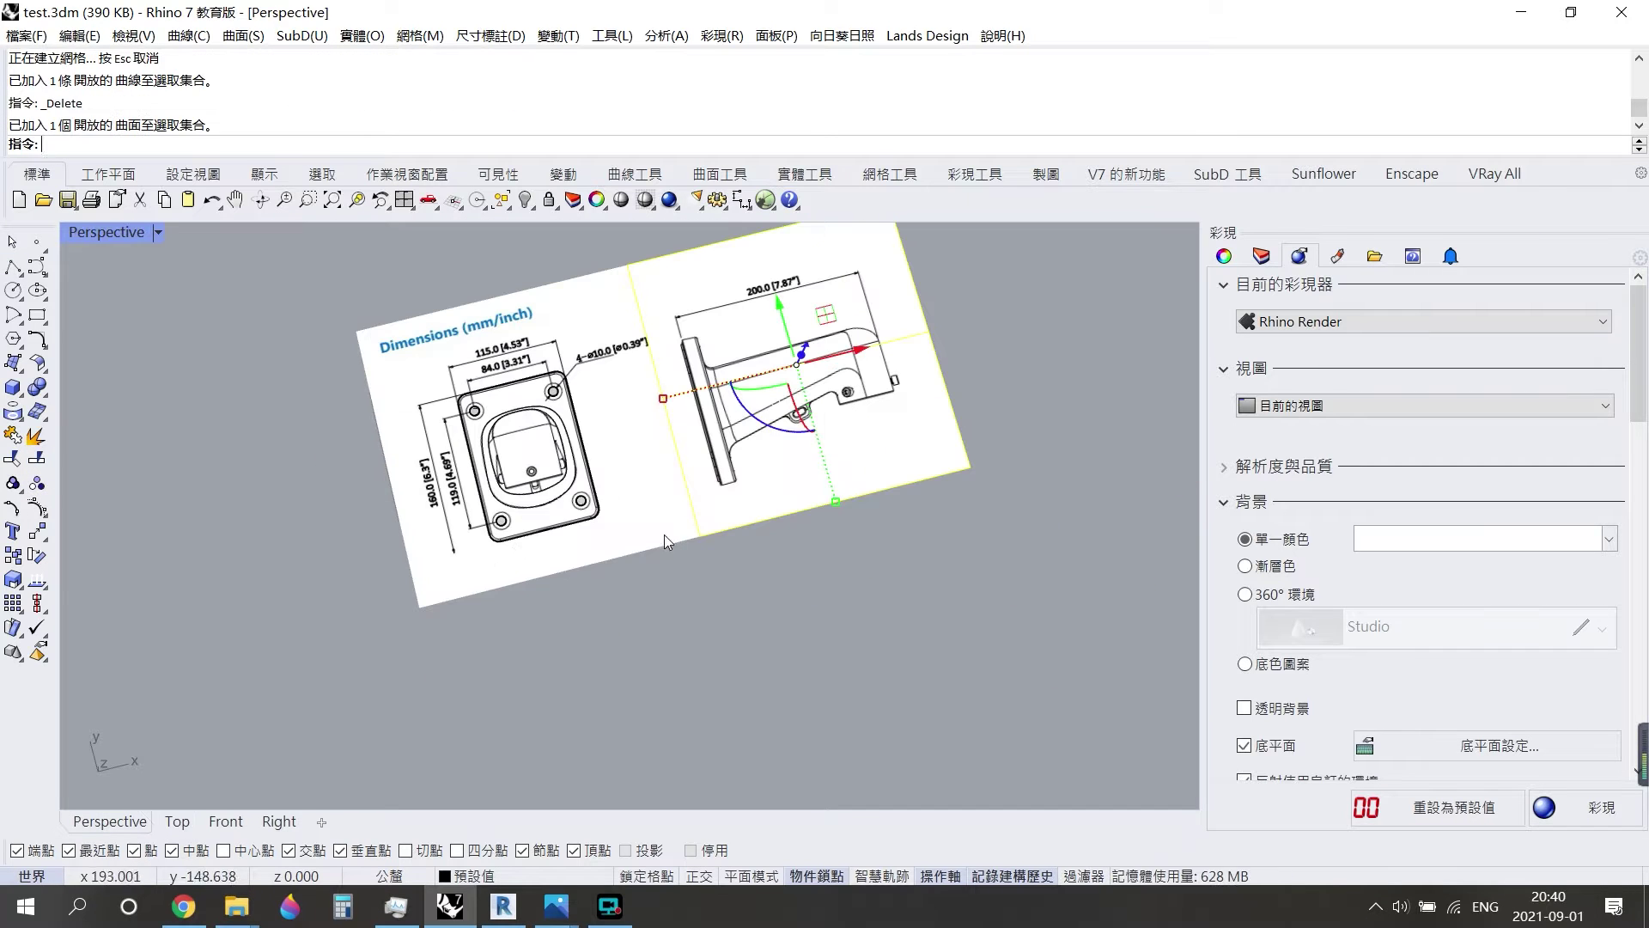
{"action": "left_click", "coordinate": [970, 467]}
{"action": "left_click", "coordinate": [688, 361]}
{"action": "left_click", "coordinate": [279, 821]}
{"action": "scroll", "coordinate": [397, 698], "scroll_direction": "down", "scroll_amount": 2}
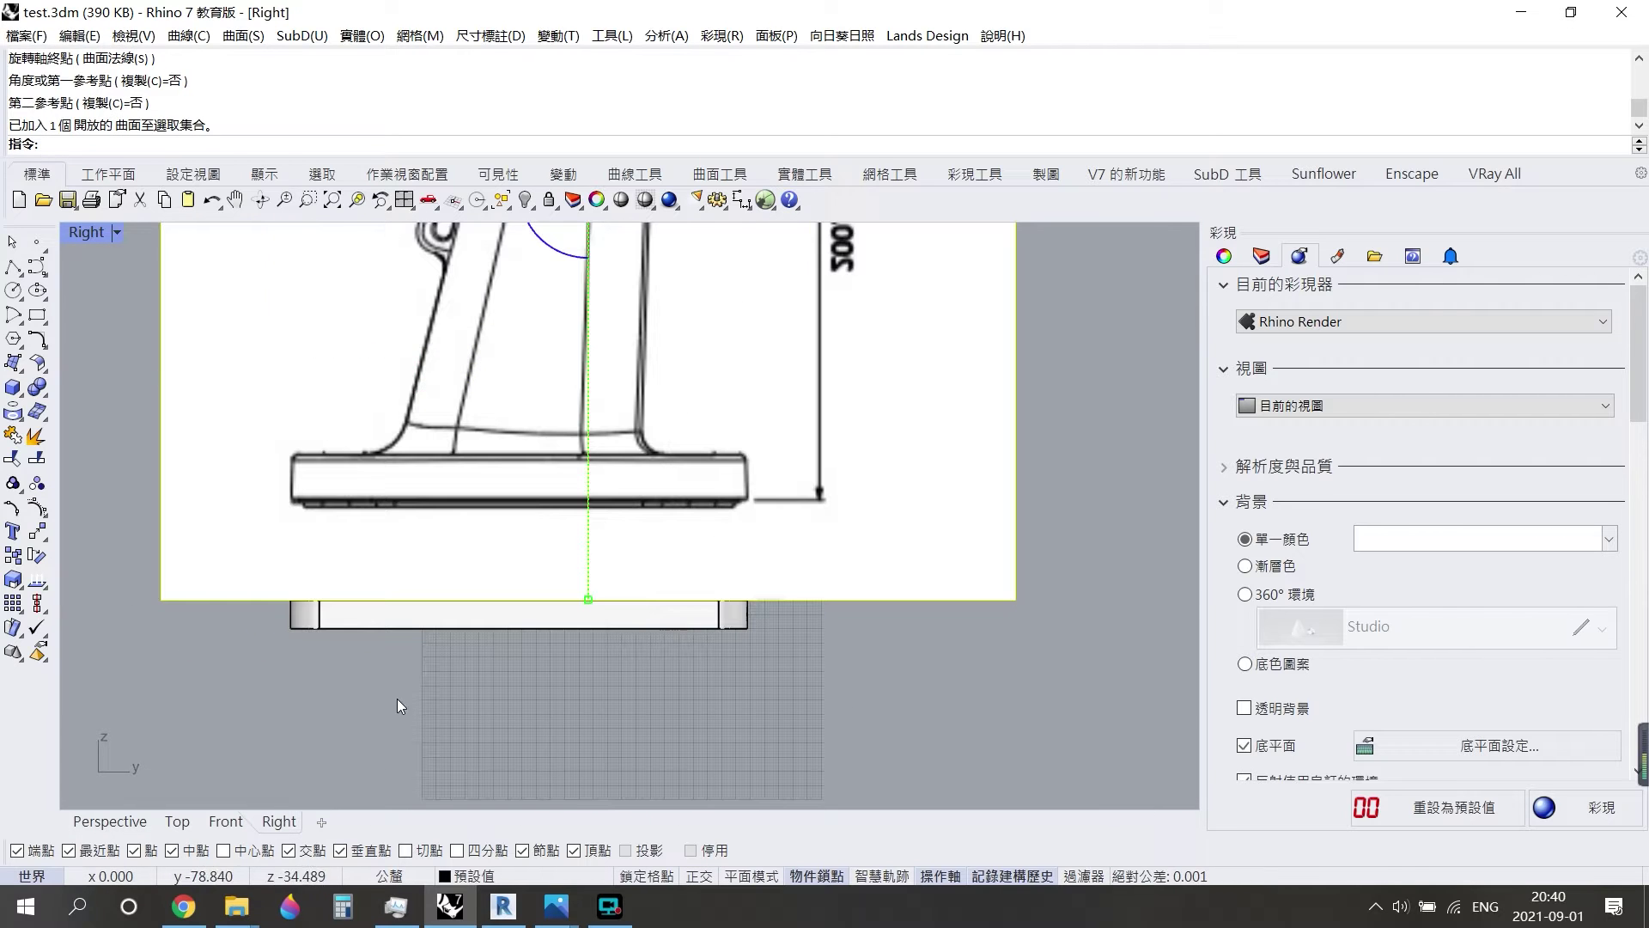
Move the upright side-view picture into position beside the plate drawing.
{"action": "left_click", "coordinate": [36, 532]}
{"action": "left_click", "coordinate": [587, 505]}
{"action": "left_click", "coordinate": [587, 627]}
{"action": "left_click", "coordinate": [109, 821]}
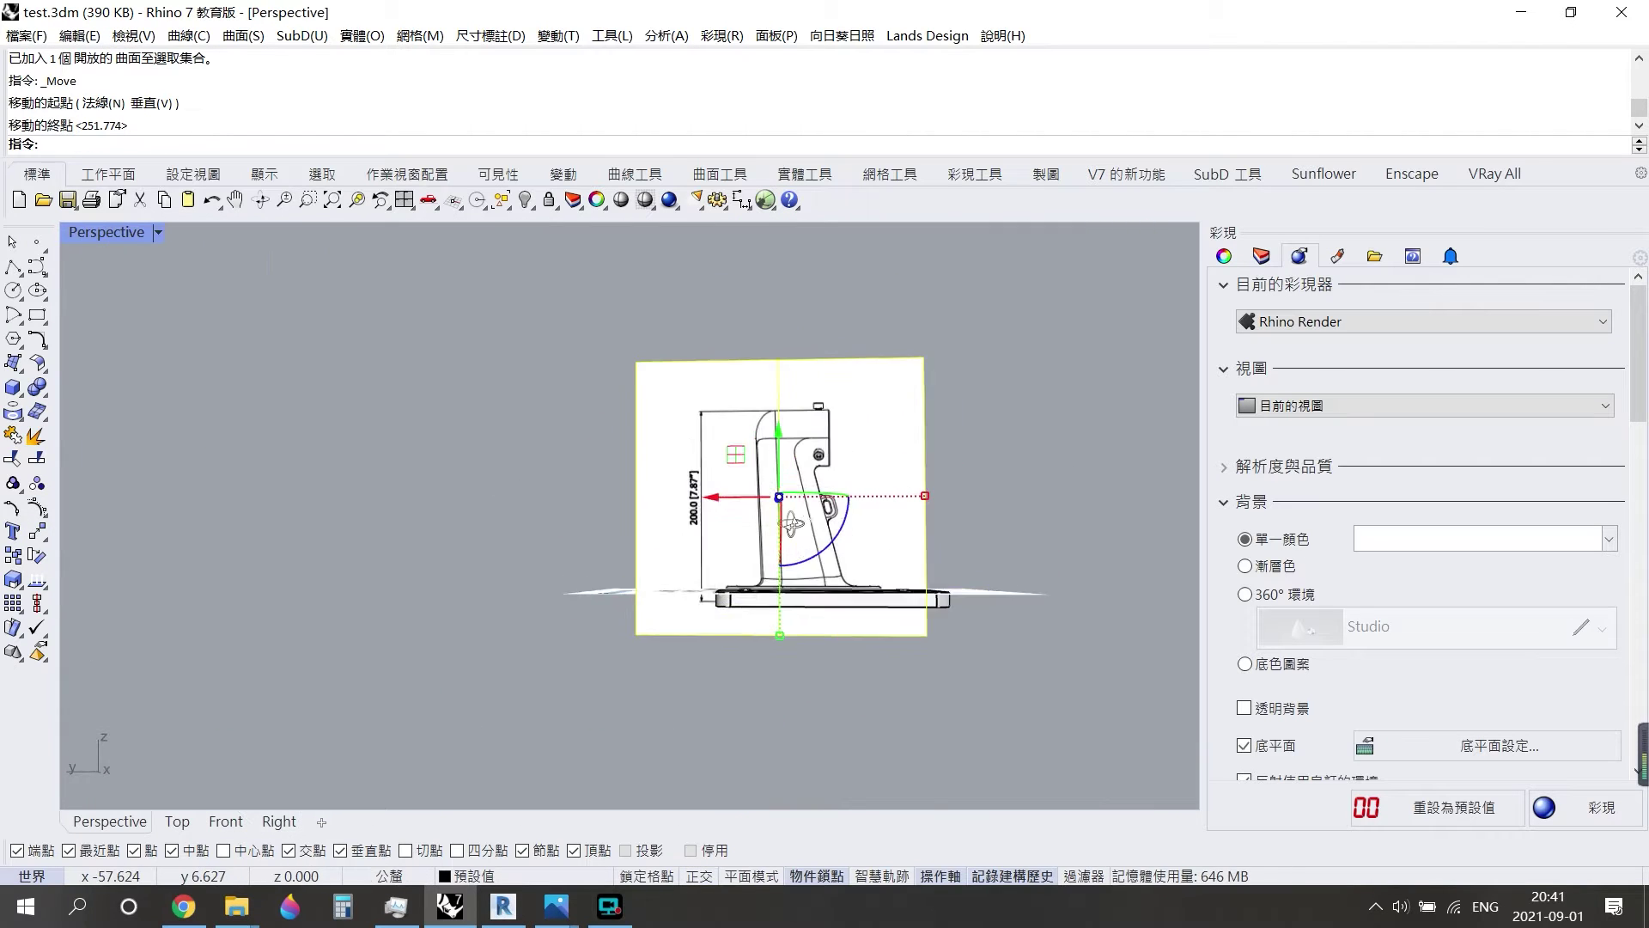
{"action": "right_click_drag", "start_coordinate": [874, 675], "coordinate": [409, 505]}
Rotate the reference sheets 90 degrees about a new axis.
{"action": "key", "text": "ctrl+a"}
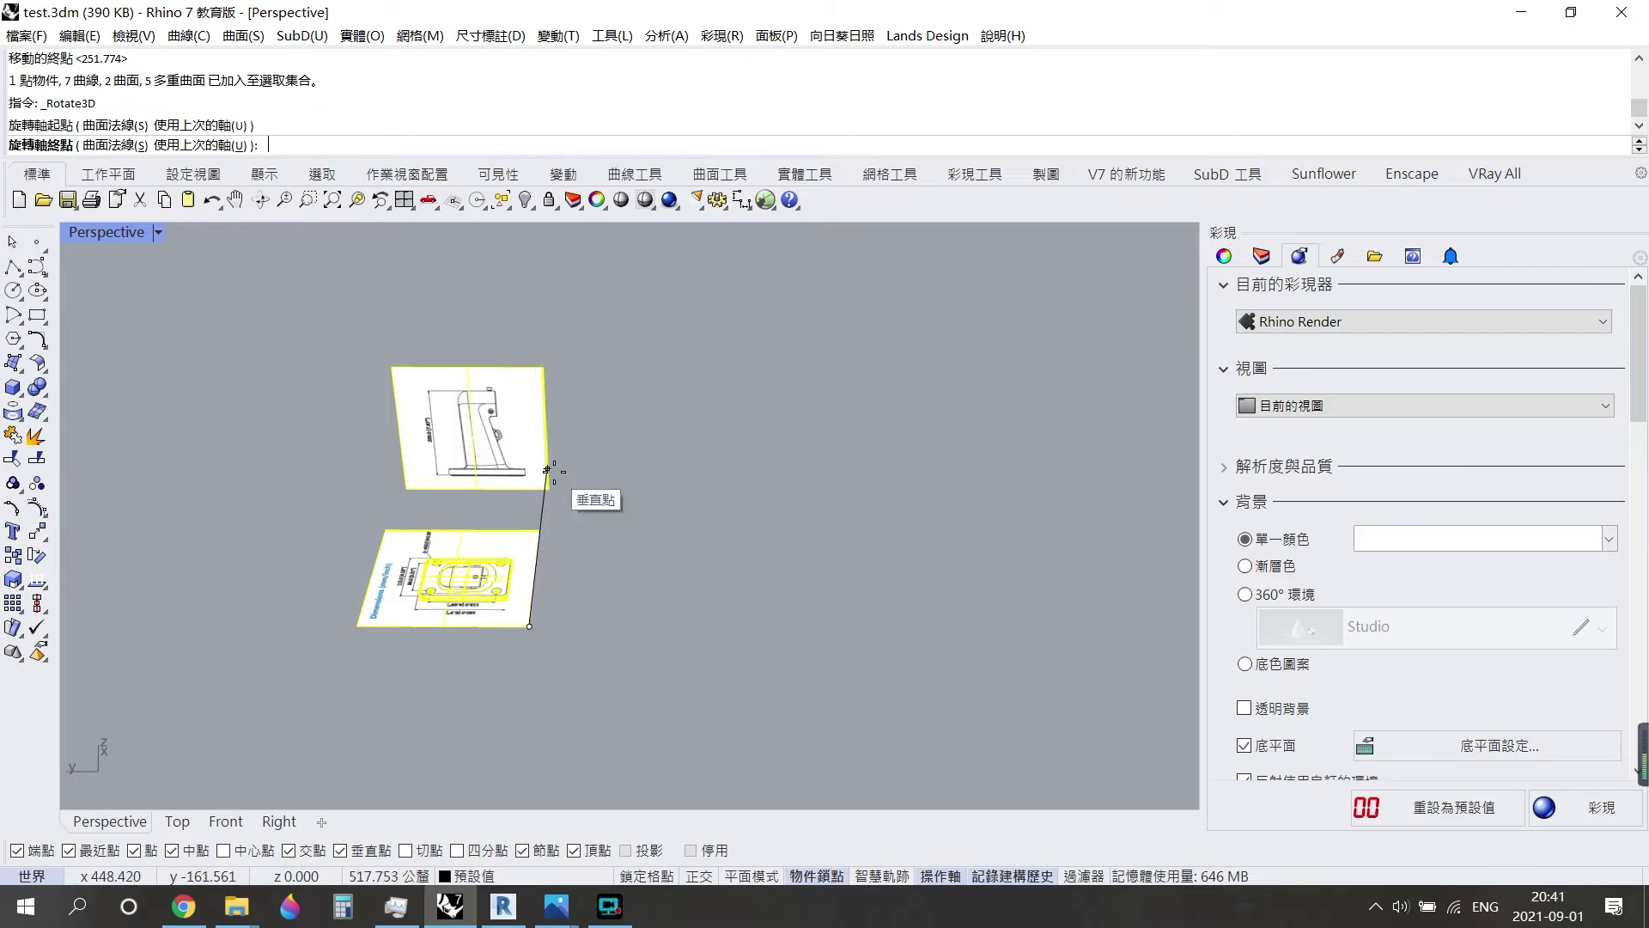
{"action": "left_click", "coordinate": [546, 470]}
{"action": "left_click", "coordinate": [365, 666]}
{"action": "left_click", "coordinate": [430, 601]}
{"action": "scroll", "coordinate": [447, 601], "scroll_direction": "up", "scroll_amount": 3}
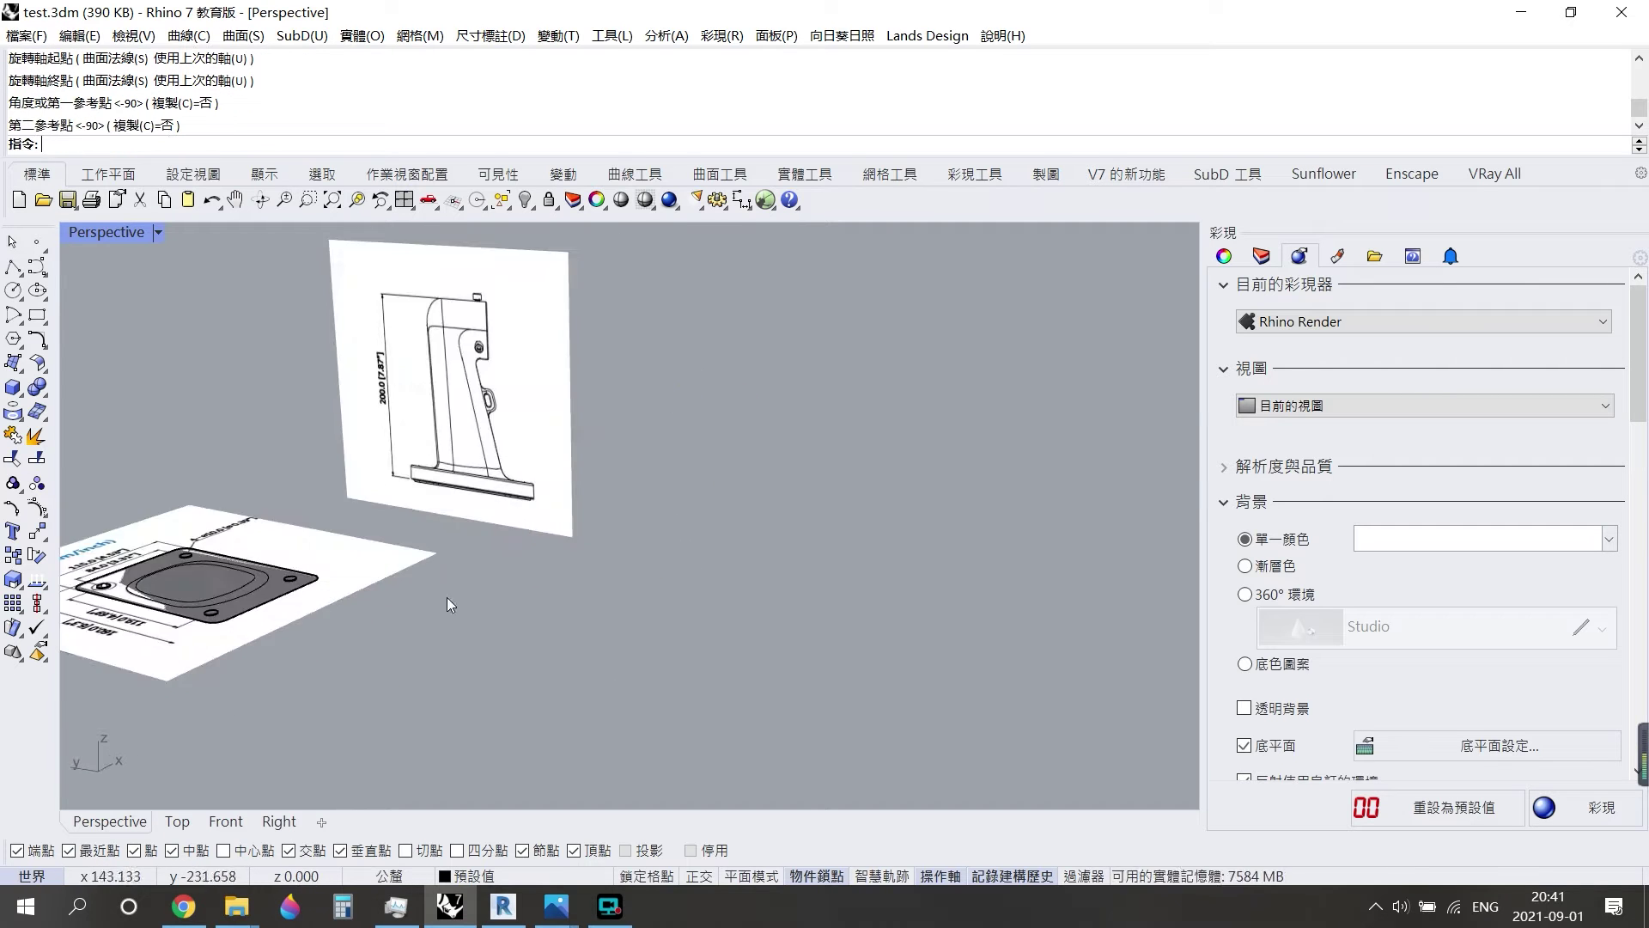
{"action": "scroll", "coordinate": [601, 619], "scroll_direction": "down", "scroll_amount": 3}
Stand both reference sheets upright and lock them in place.
{"action": "key", "text": "ctrl+a"}
{"action": "key", "text": "Return"}
{"action": "left_click", "coordinate": [596, 636]}
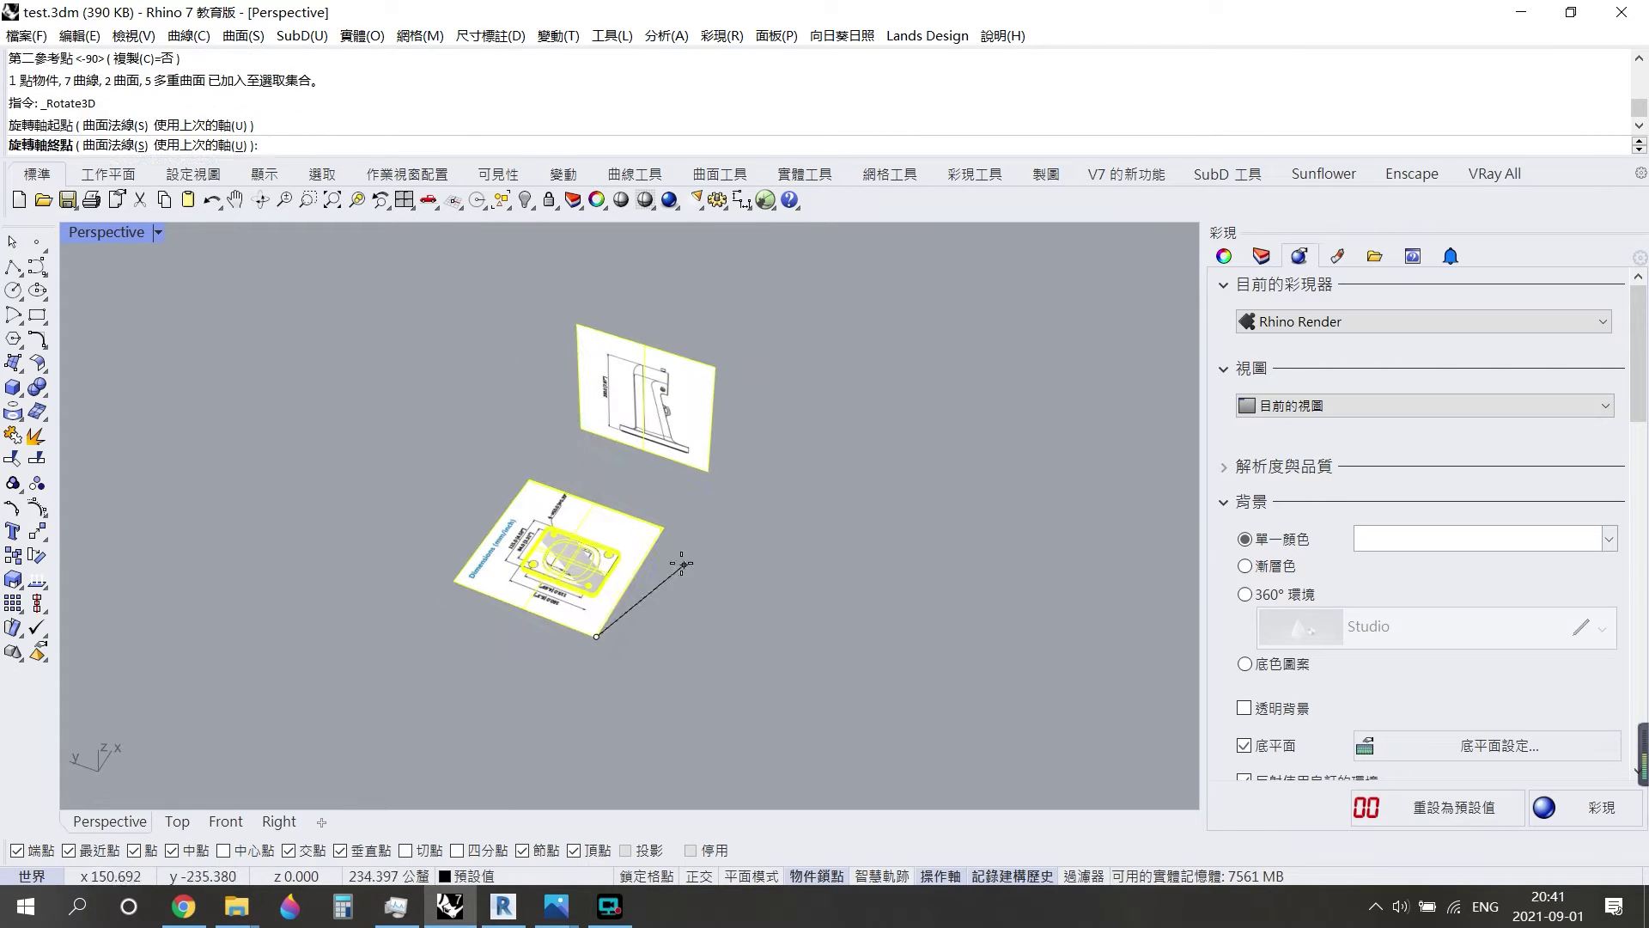
{"action": "left_click", "coordinate": [681, 563]}
{"action": "key", "text": "Return"}
Set up a Left viewport and shift a mounting-plate edge over the side-view drawing.
{"action": "scroll", "coordinate": [627, 344], "scroll_direction": "up", "scroll_amount": 3}
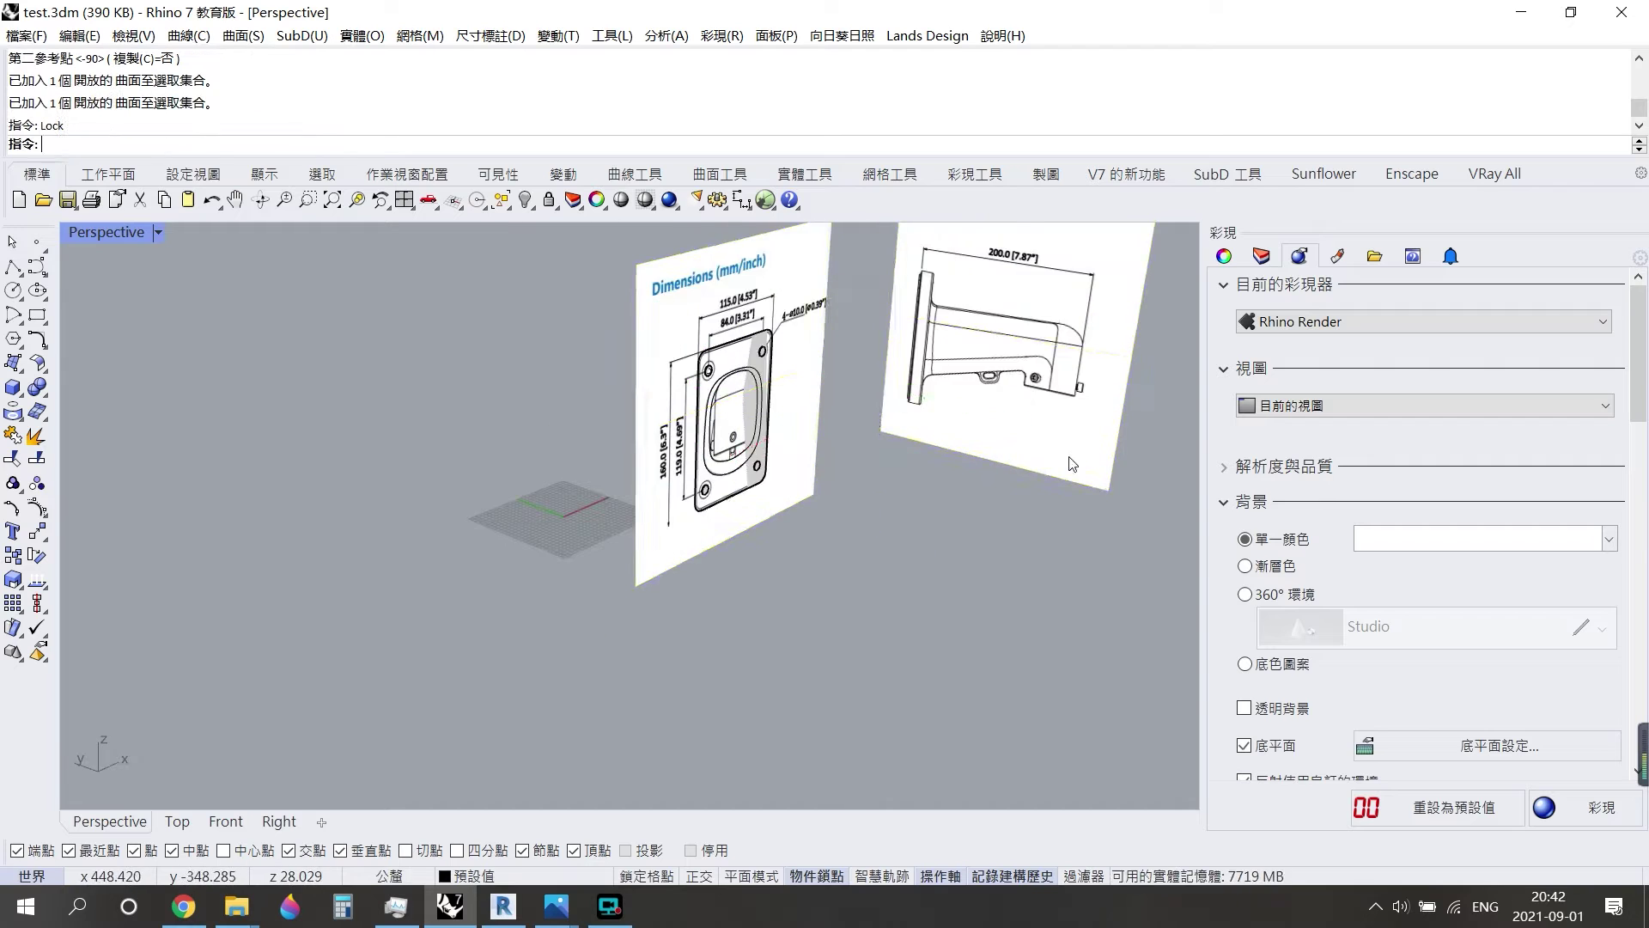
{"action": "left_click", "coordinate": [279, 821]}
{"action": "left_click", "coordinate": [321, 821]}
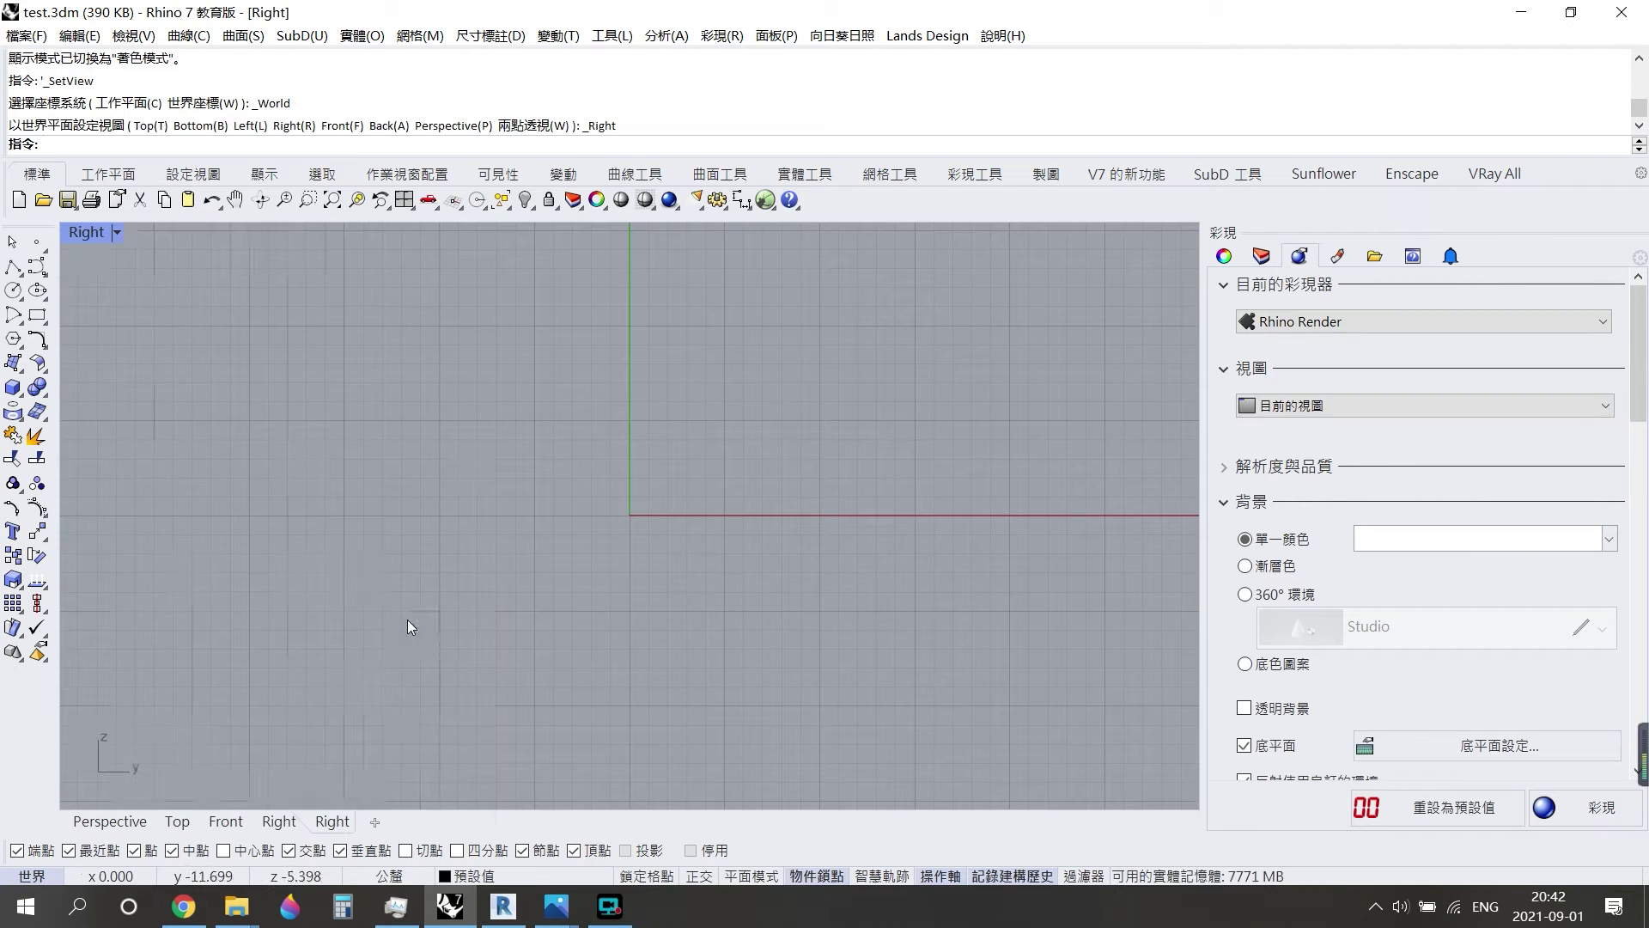
{"action": "left_click", "coordinate": [86, 232]}
{"action": "left_click", "coordinate": [327, 637]}
{"action": "scroll", "coordinate": [468, 549], "scroll_direction": "up", "scroll_amount": 3}
{"action": "left_click", "coordinate": [468, 550]}
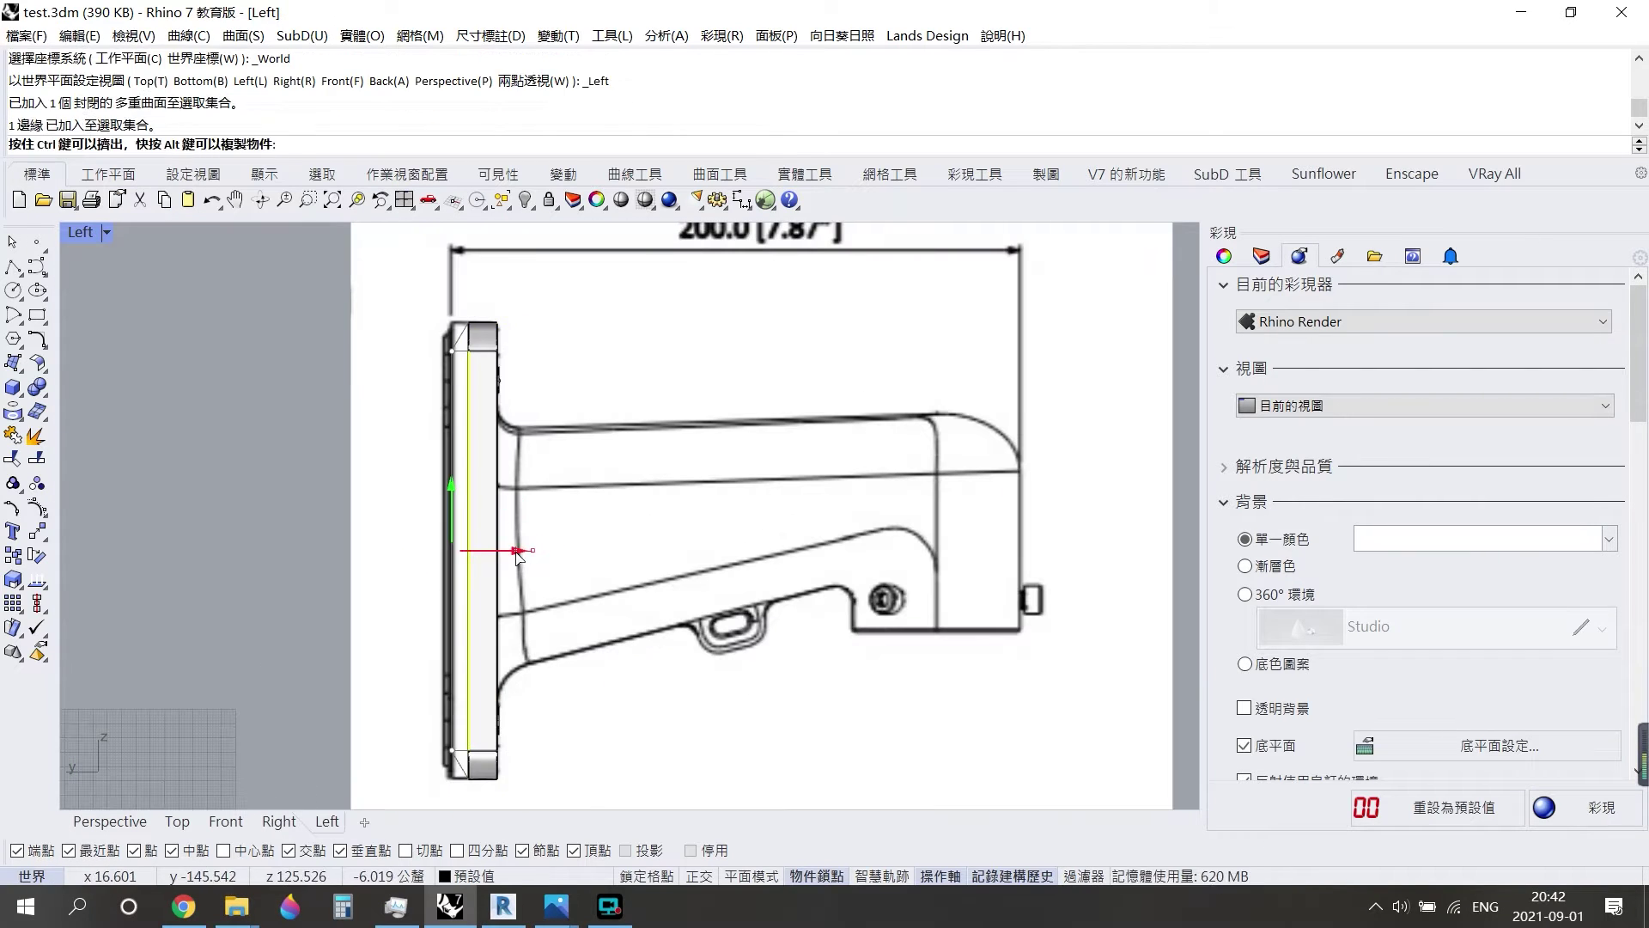
{"action": "left_click_drag", "start_coordinate": [518, 556], "coordinate": [796, 675]}
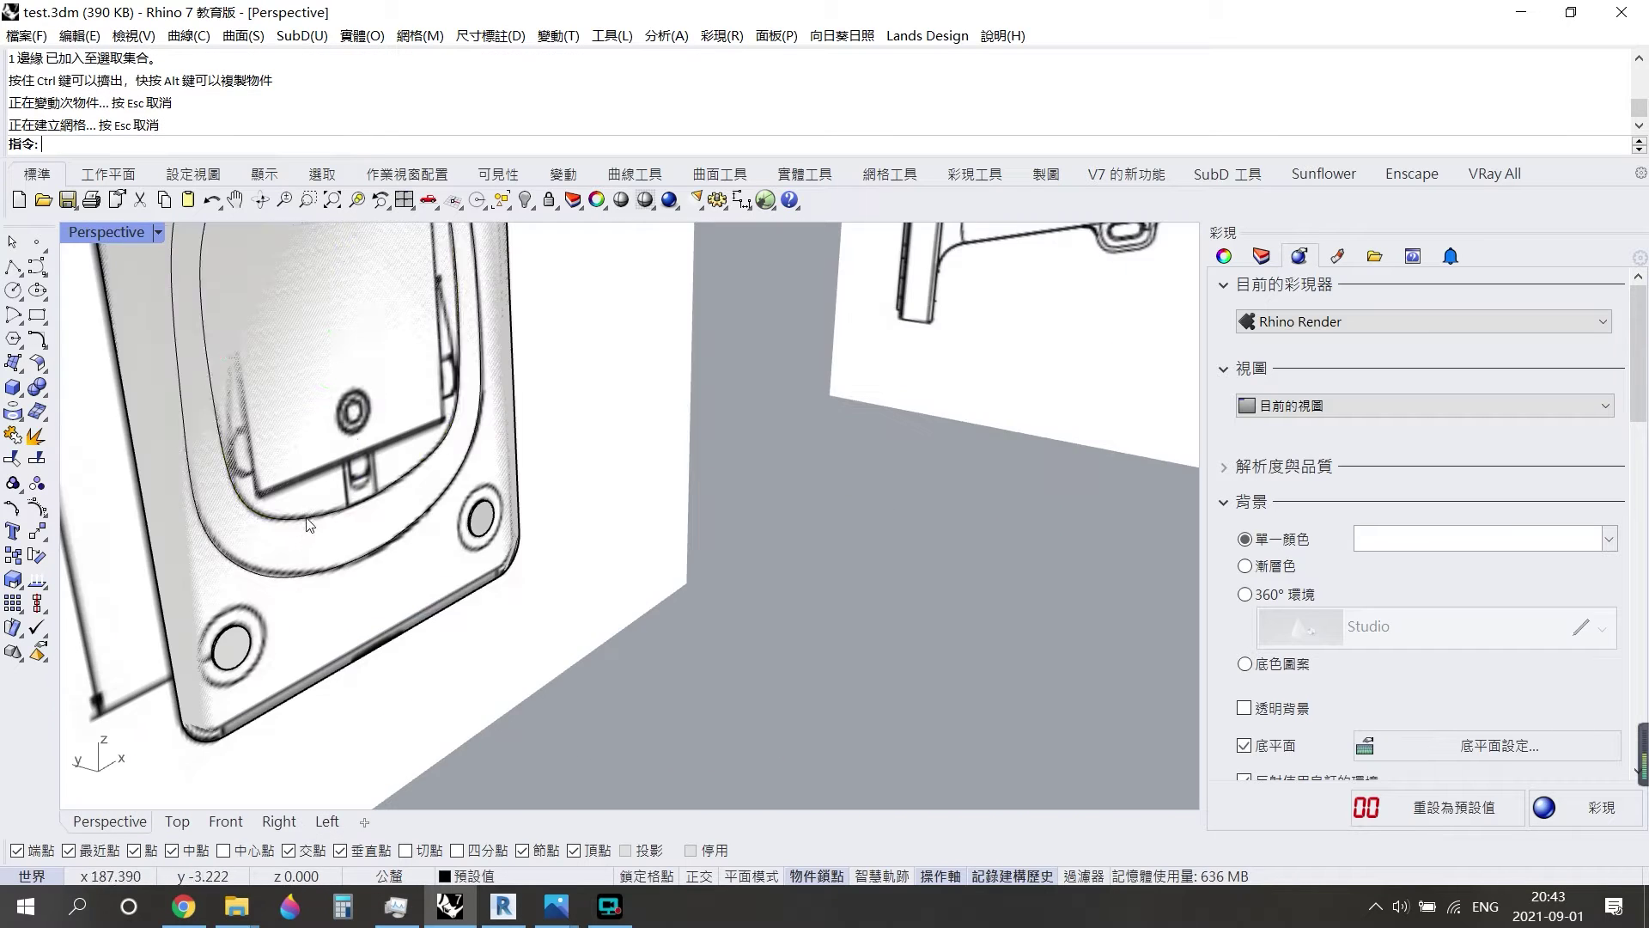
{"action": "left_click", "coordinate": [309, 525]}
{"action": "left_click", "coordinate": [327, 822]}
{"action": "left_click", "coordinate": [110, 821]}
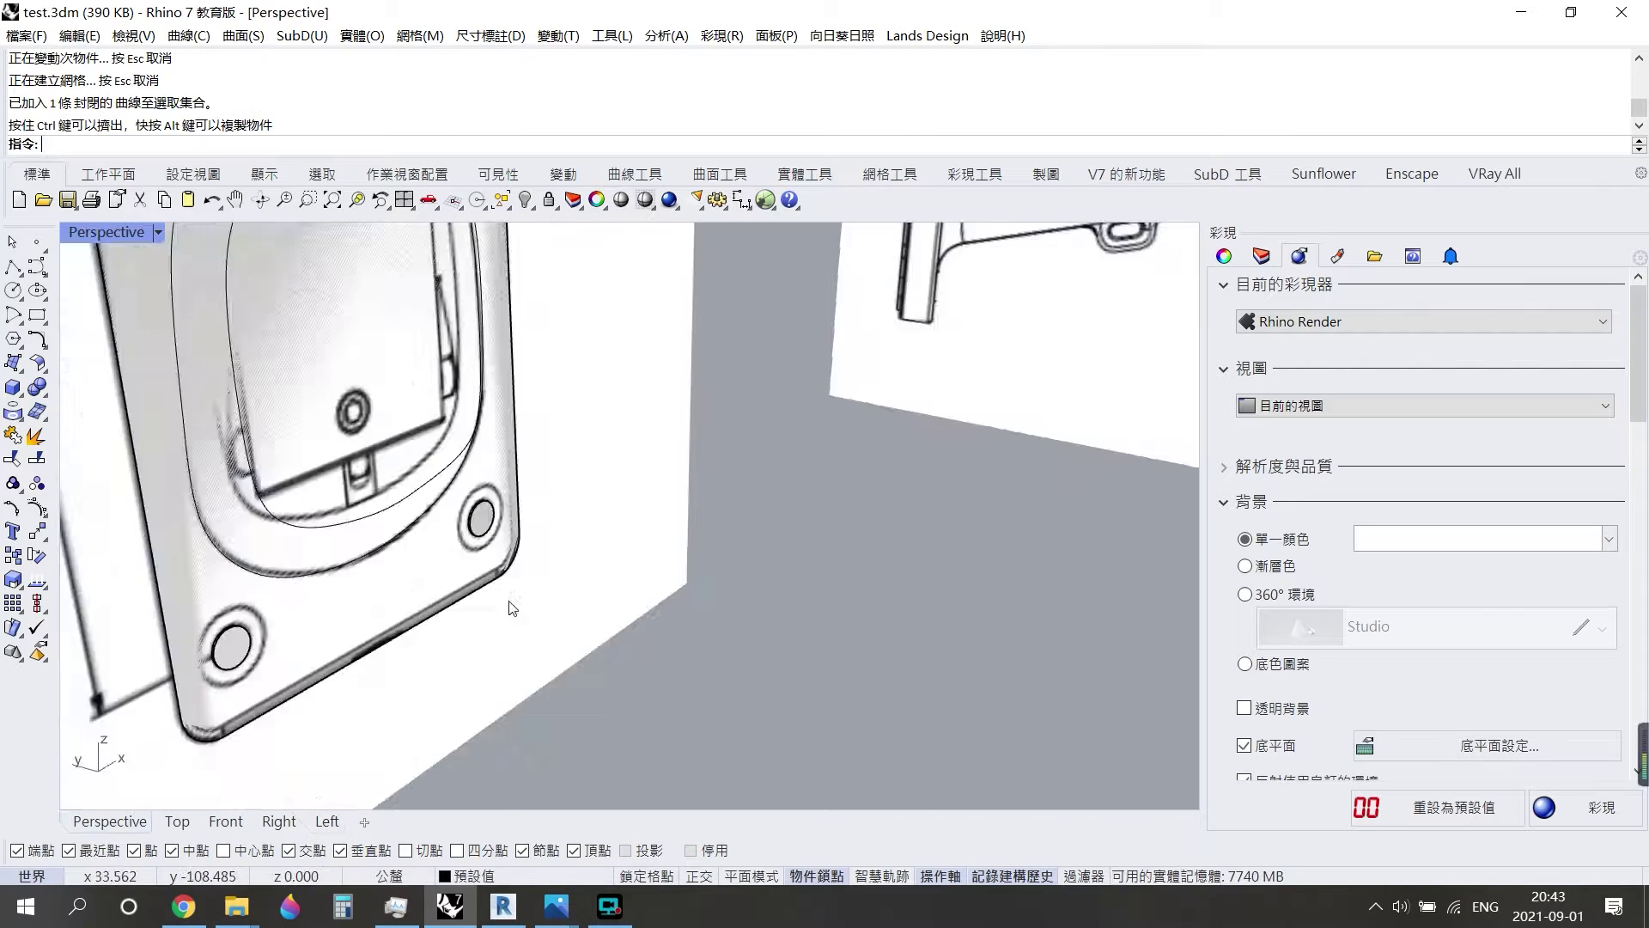
Trace the arm's top edge with a polyline and fillet its top-right corner at radius 20.
{"action": "left_click", "coordinate": [13, 268]}
{"action": "left_click", "coordinate": [404, 344]}
{"action": "scroll", "coordinate": [607, 779], "scroll_direction": "down", "scroll_amount": 3}
{"action": "left_click", "coordinate": [327, 821]}
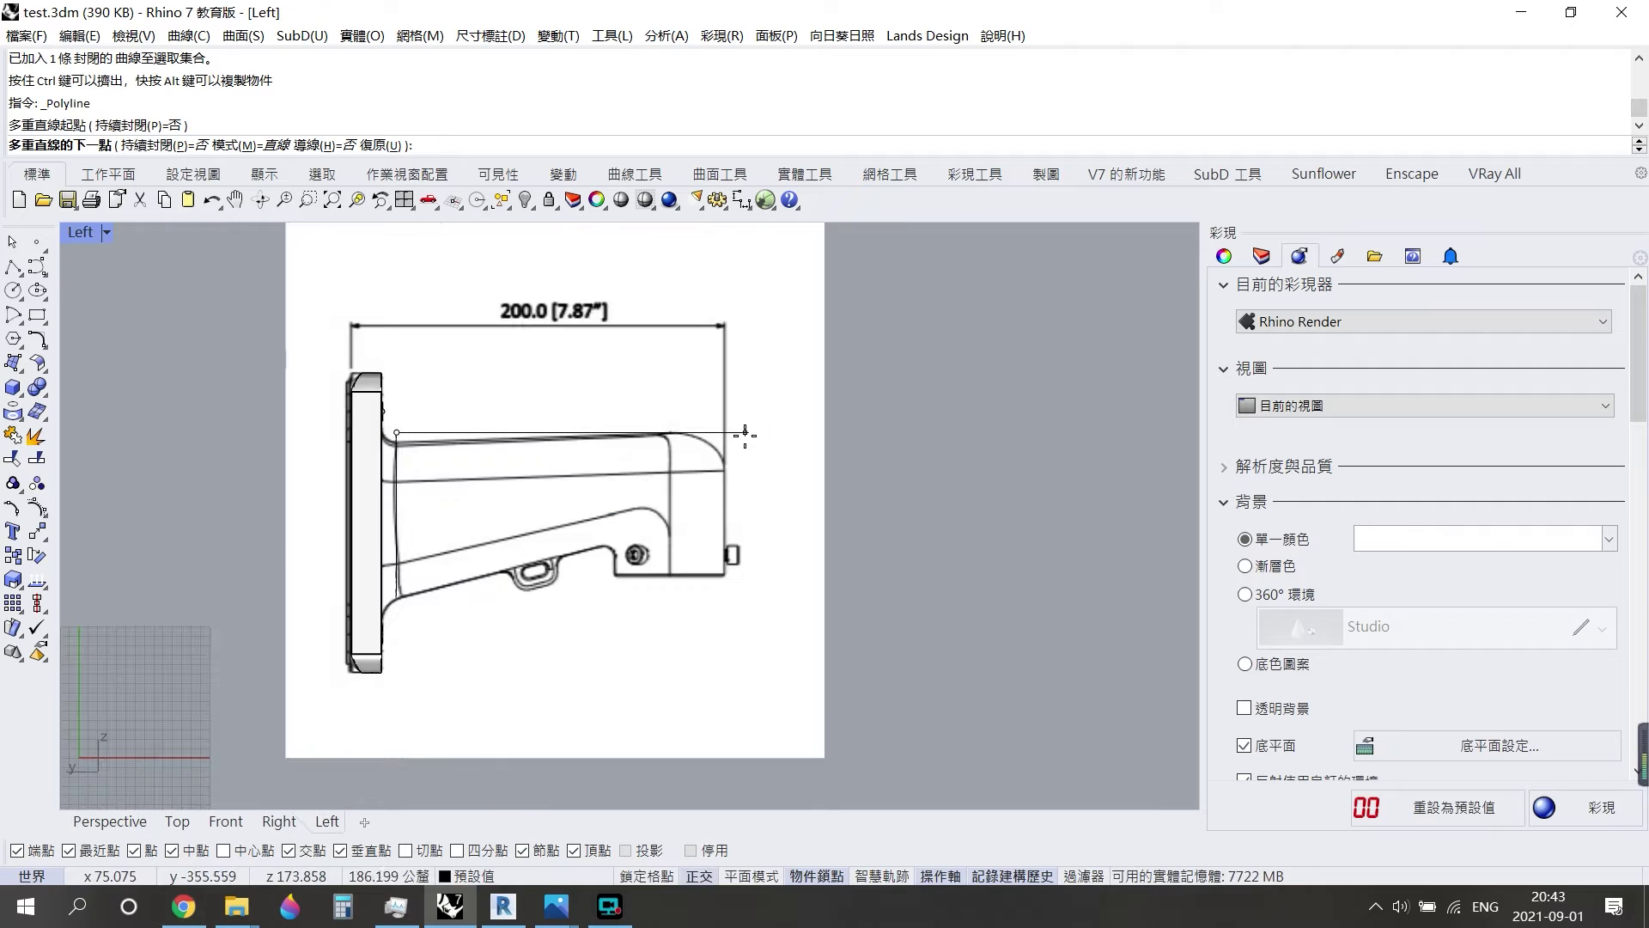
{"action": "left_click", "coordinate": [719, 574]}
{"action": "key", "text": "Return"}
{"action": "type", "text": "20"}
{"action": "key", "text": "Return"}
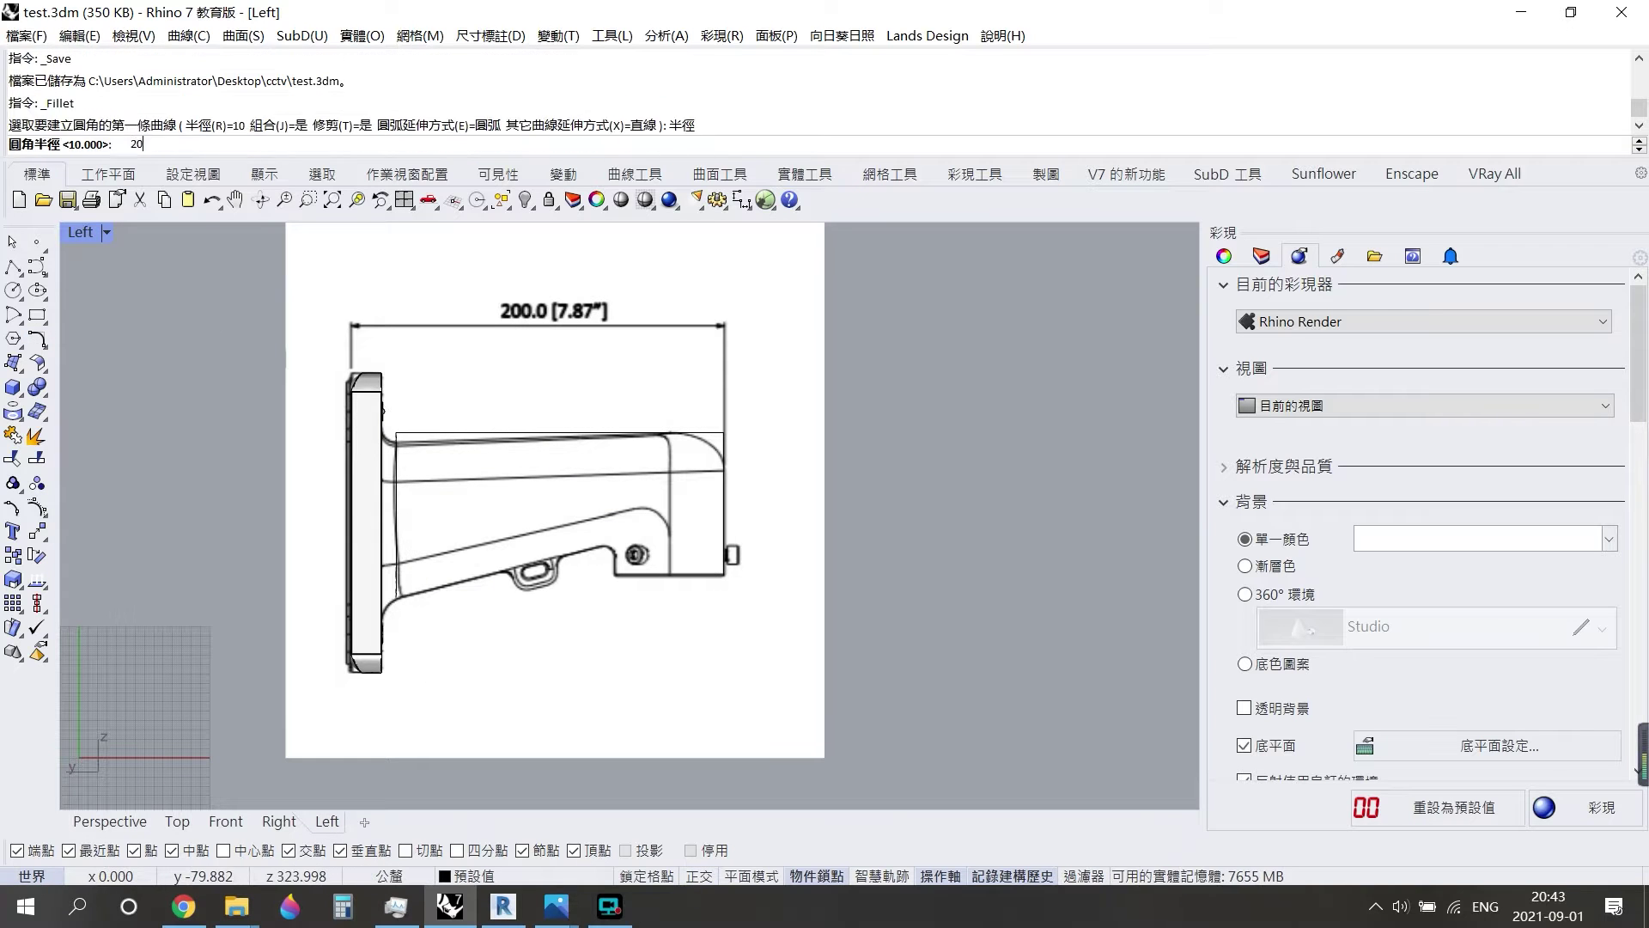
{"action": "left_click", "coordinate": [687, 432]}
{"action": "left_click", "coordinate": [726, 464]}
Trace the arm's lower edge with a second open polyline.
{"action": "left_click", "coordinate": [110, 821]}
{"action": "left_click", "coordinate": [14, 267]}
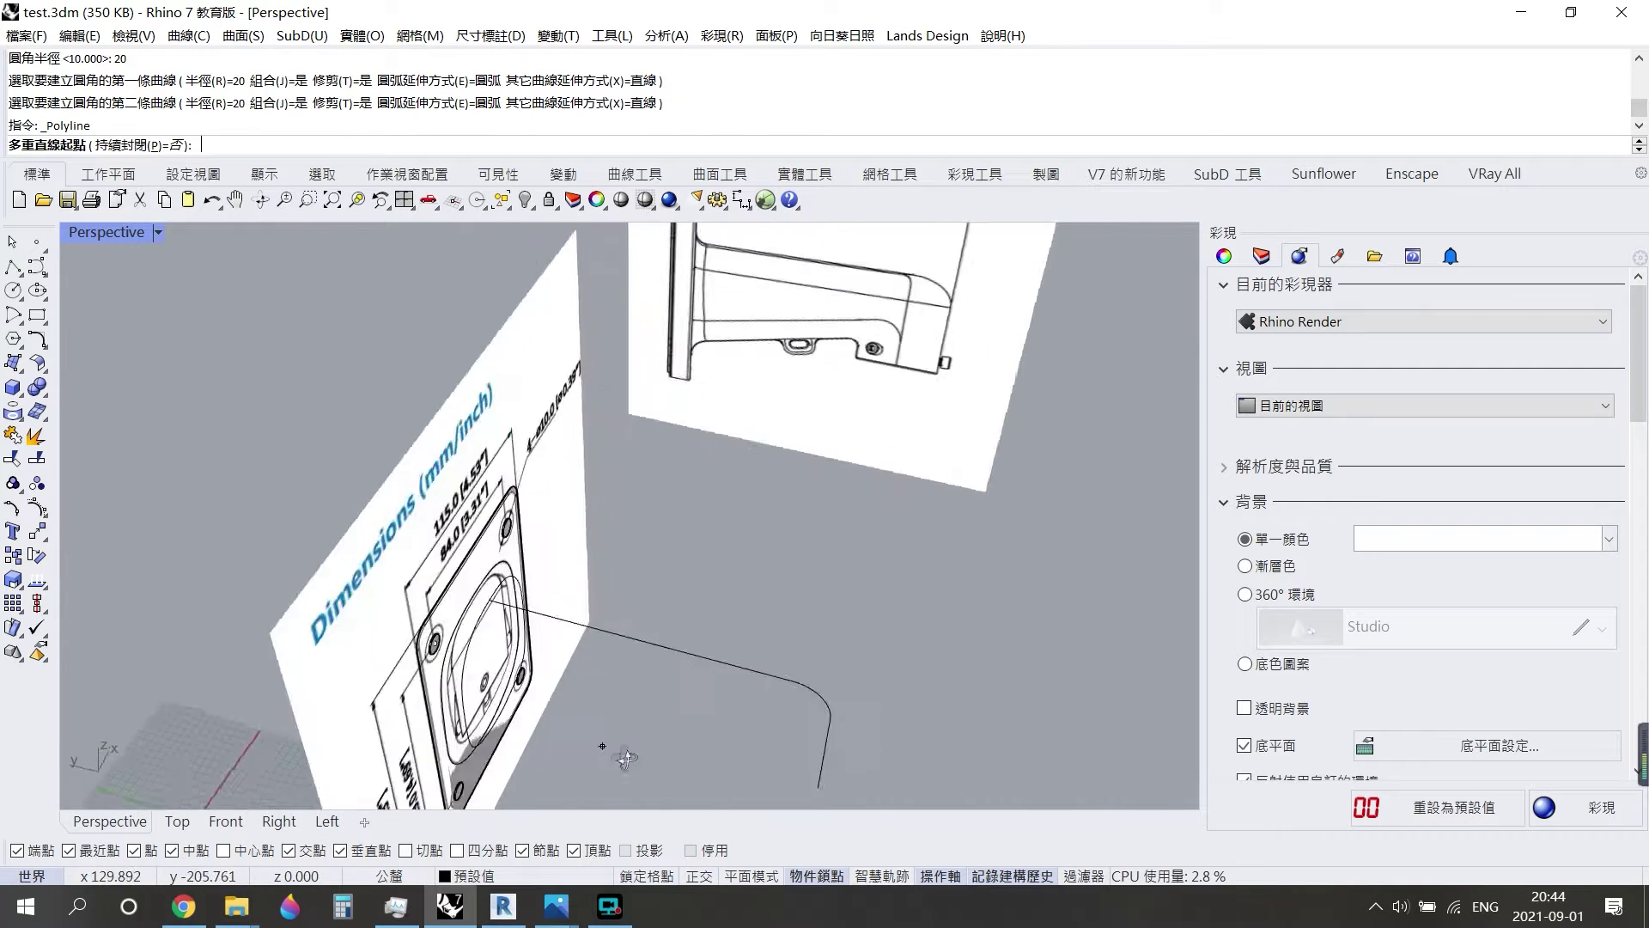
{"action": "scroll", "coordinate": [479, 634], "scroll_direction": "up", "scroll_amount": 3}
{"action": "scroll", "coordinate": [478, 634], "scroll_direction": "down", "scroll_amount": 3}
{"action": "left_click", "coordinate": [484, 554]}
{"action": "left_click", "coordinate": [327, 822]}
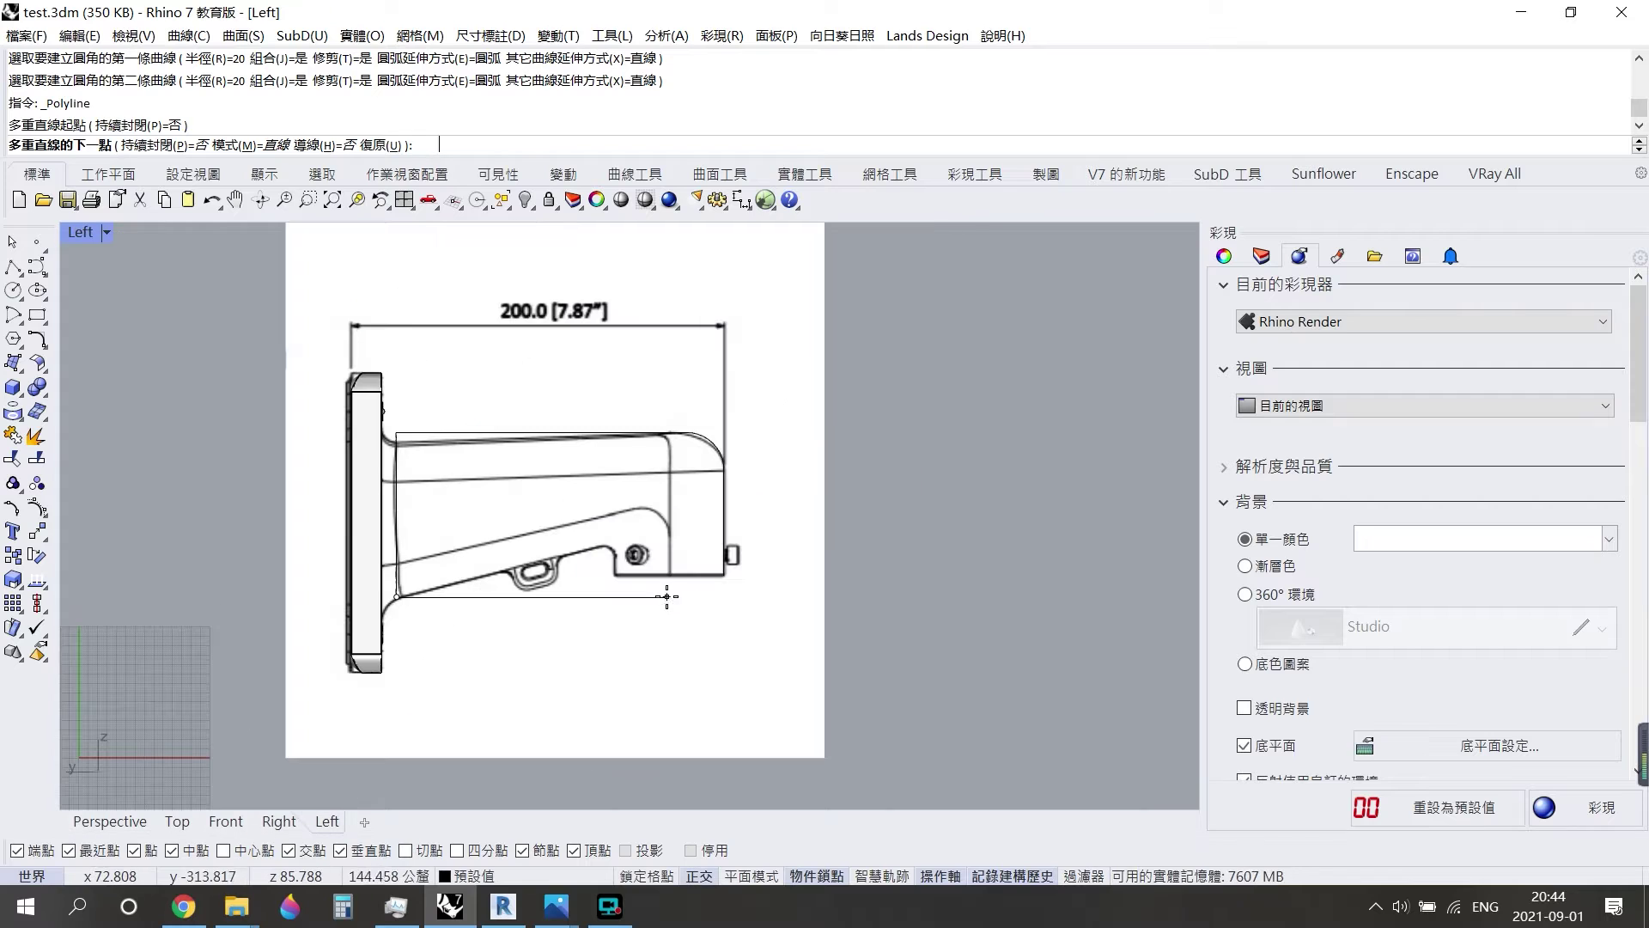
{"action": "left_click", "coordinate": [600, 593]}
{"action": "key", "text": "Return"}
Draw a short vertical line at the step and move it onto the step edge.
{"action": "scroll", "coordinate": [550, 580], "scroll_direction": "up", "scroll_amount": 3}
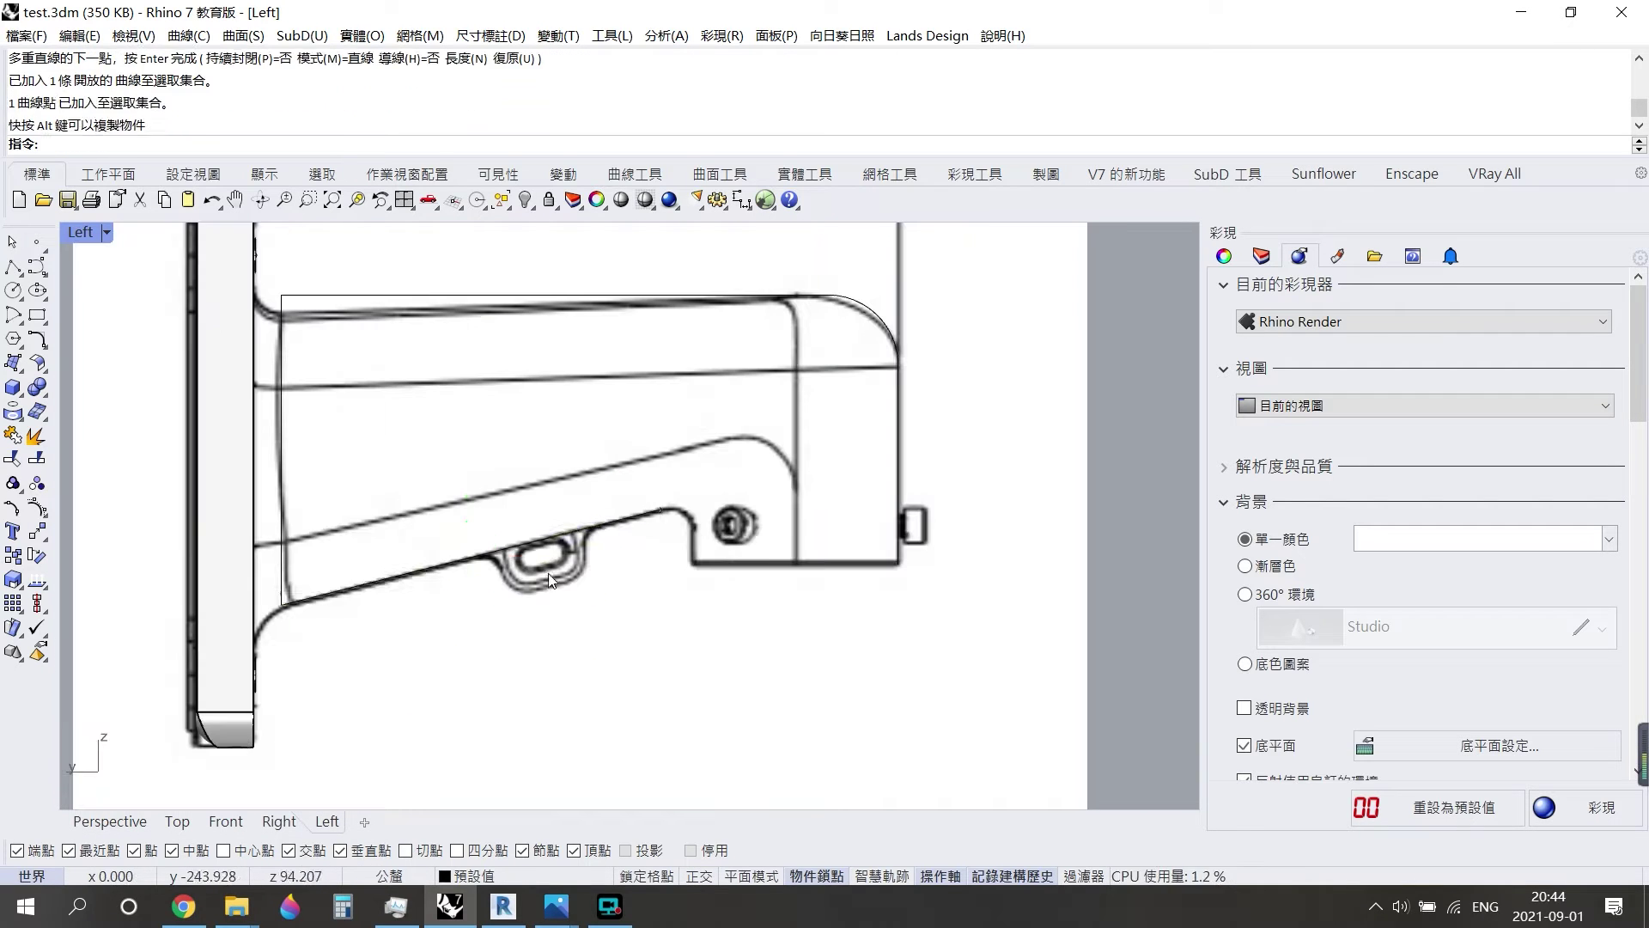
{"action": "left_click", "coordinate": [660, 510]}
{"action": "left_click", "coordinate": [659, 560]}
{"action": "key", "text": "Return"}
{"action": "left_click_drag", "start_coordinate": [764, 545], "coordinate": [762, 543]}
{"action": "scroll", "coordinate": [680, 524], "scroll_direction": "up", "scroll_amount": 5}
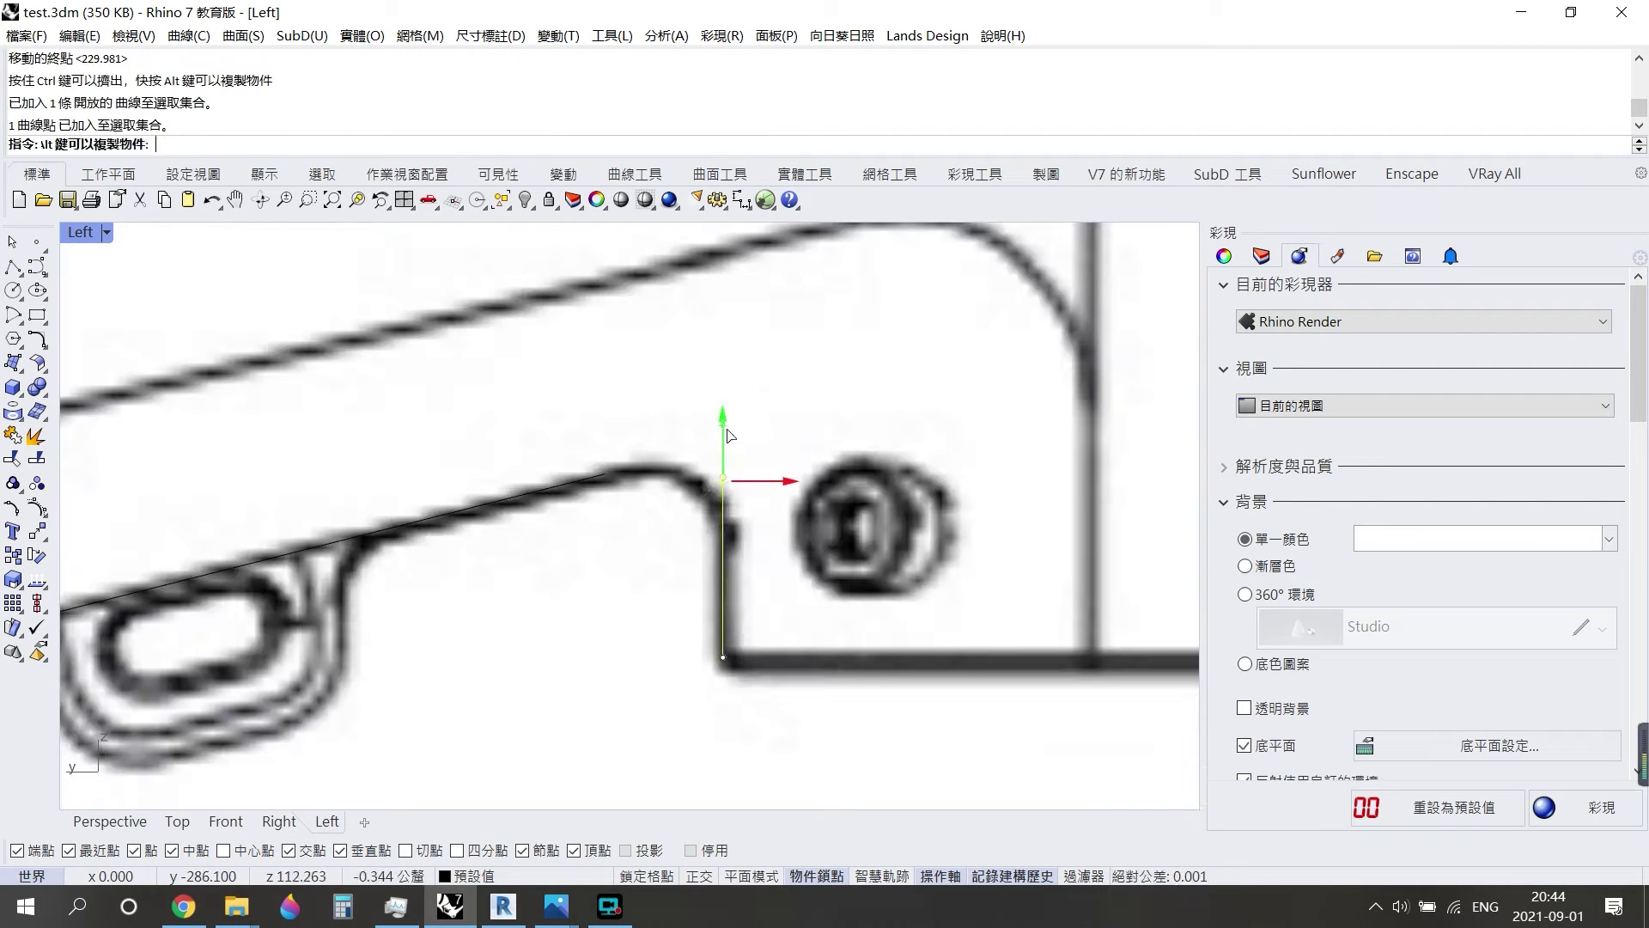
BlendCrv the lower arm line into the vertical line, flipping both blend directions.
{"action": "type", "text": "blendcrv"}
{"action": "key", "text": "Return"}
{"action": "left_click", "coordinate": [600, 474]}
{"action": "left_click", "coordinate": [723, 550]}
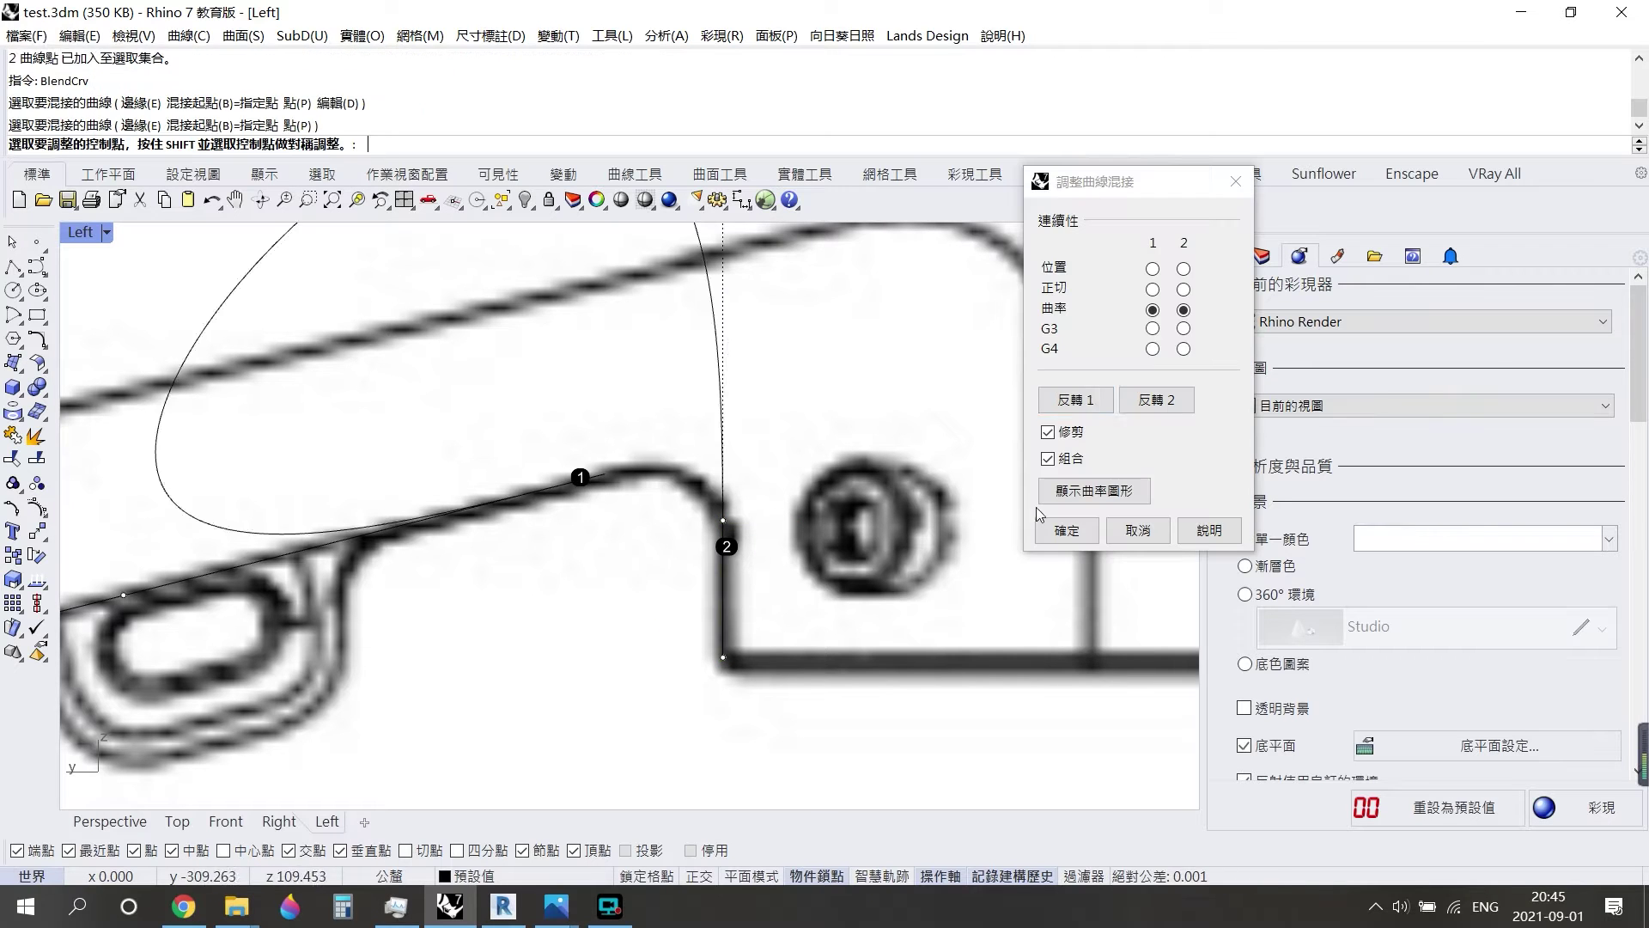
{"action": "left_click", "coordinate": [1157, 398]}
{"action": "scroll", "coordinate": [632, 579], "scroll_direction": "down", "scroll_amount": 3}
{"action": "scroll", "coordinate": [631, 578], "scroll_direction": "down", "scroll_amount": 1}
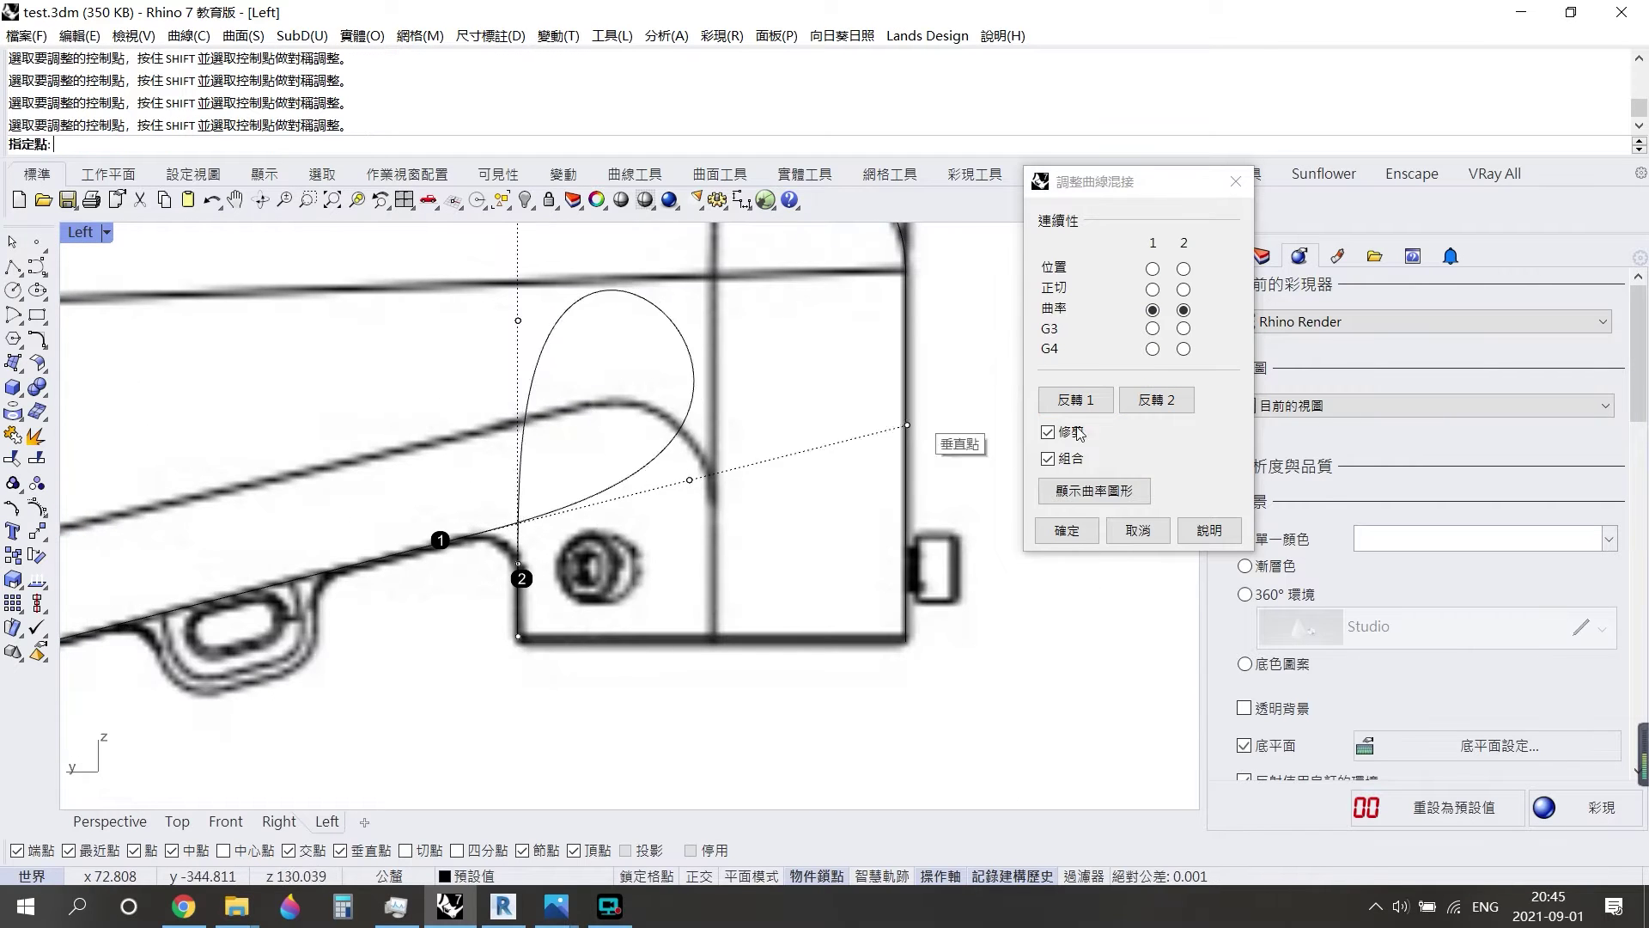
{"action": "scroll", "coordinate": [681, 479], "scroll_direction": "down", "scroll_amount": 2}
{"action": "left_click", "coordinate": [1076, 399]}
{"action": "scroll", "coordinate": [597, 619], "scroll_direction": "up", "scroll_amount": 3}
{"action": "left_click", "coordinate": [1139, 530]}
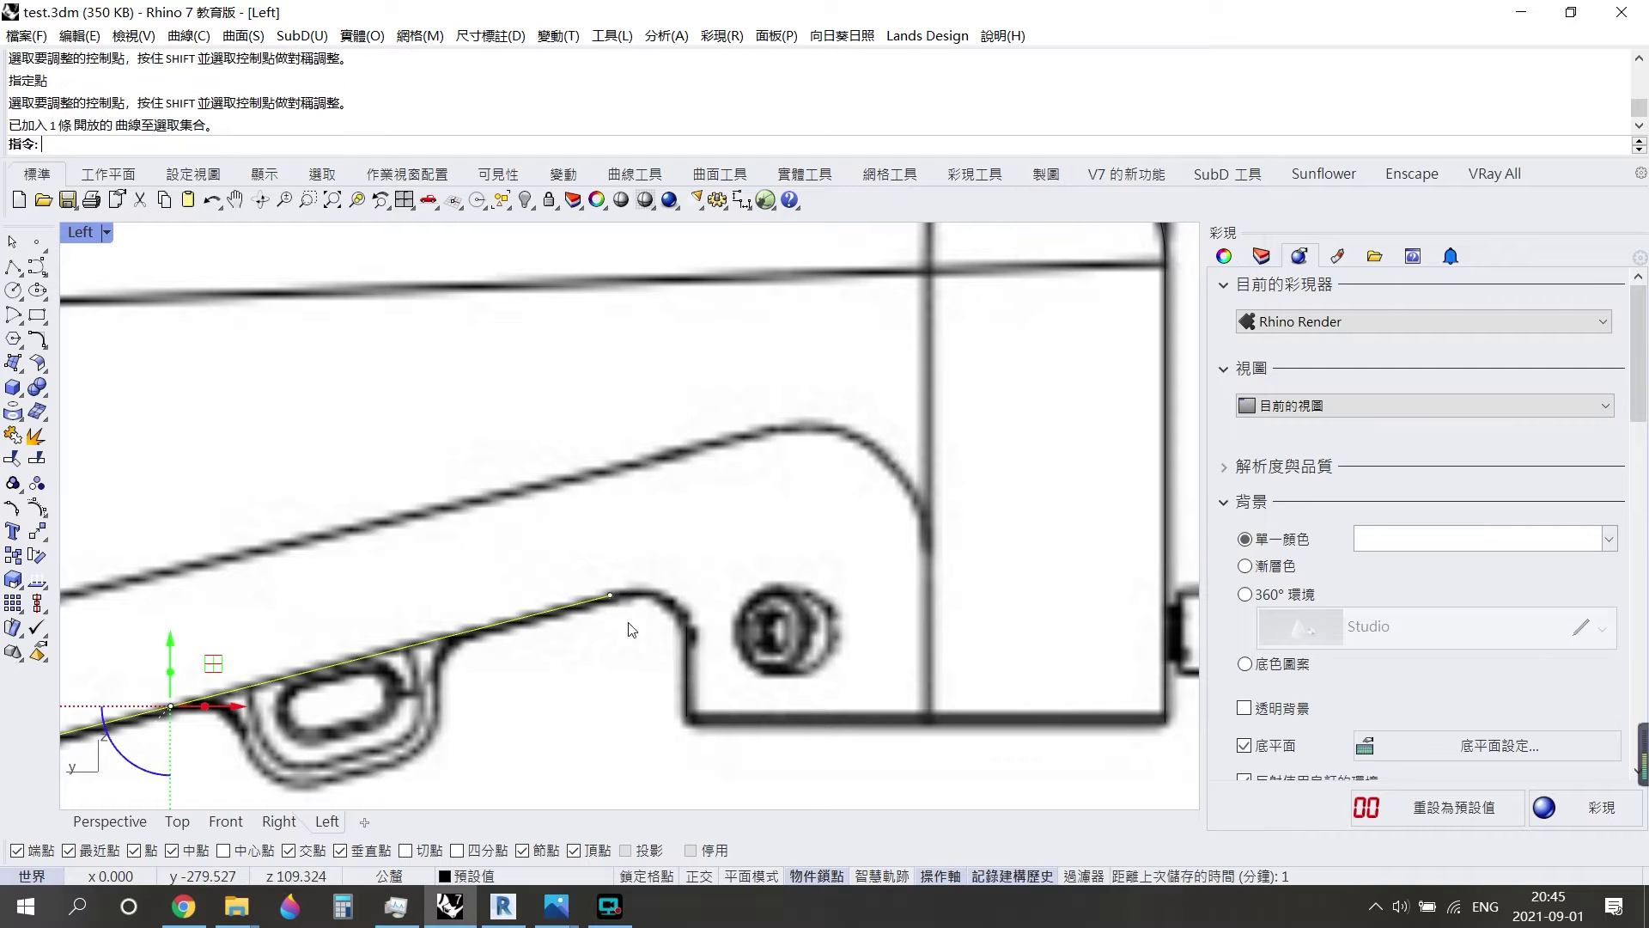
Repeat the blend on the lower arm curve, then run SetPt.
{"action": "scroll", "coordinate": [776, 562], "scroll_direction": "down", "scroll_amount": 2}
{"action": "scroll", "coordinate": [776, 565], "scroll_direction": "up", "scroll_amount": 2}
{"action": "left_click", "coordinate": [756, 569]}
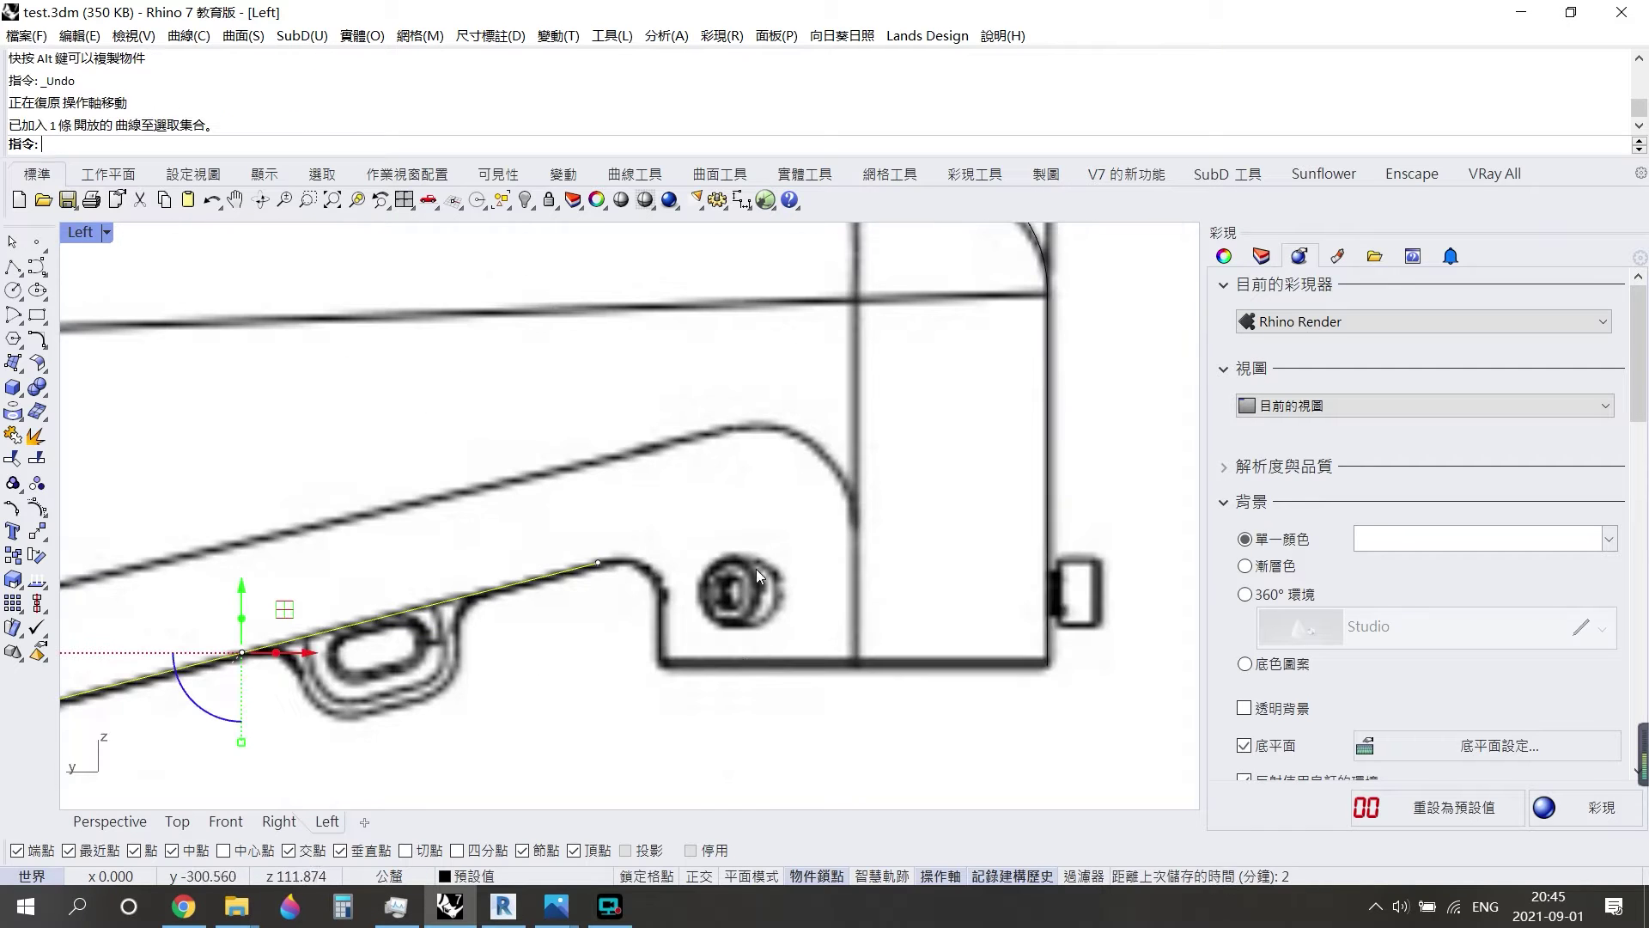
{"action": "right_click", "coordinate": [589, 585]}
{"action": "left_click", "coordinate": [664, 590]}
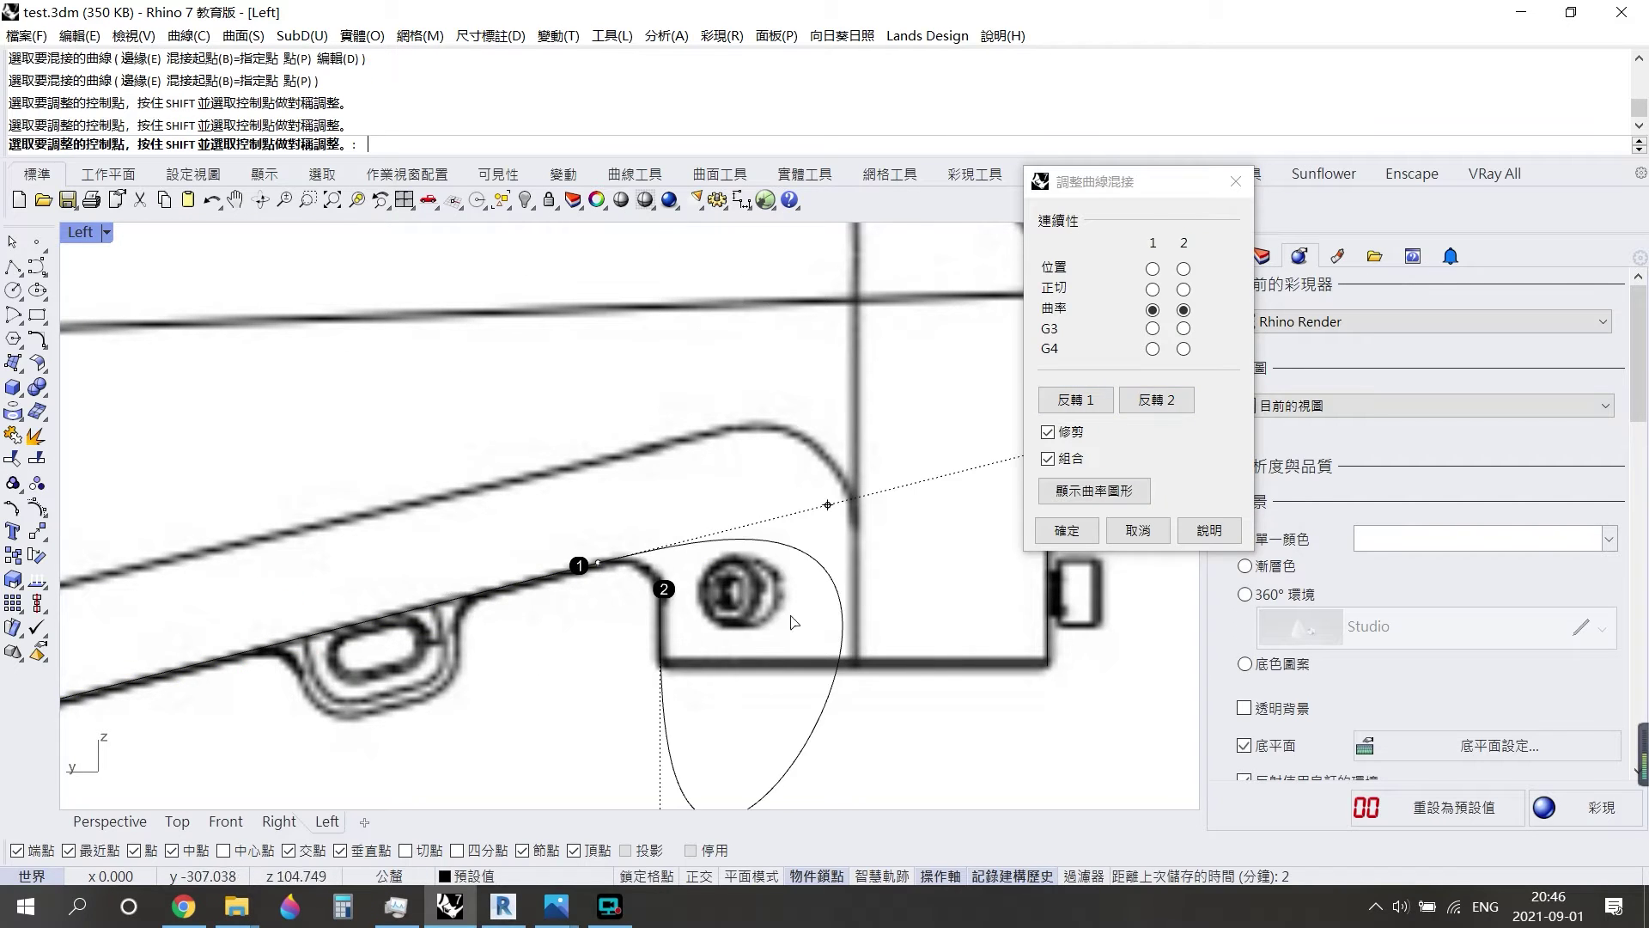
{"action": "type", "text": "SetPt"}
{"action": "key", "text": "Return"}
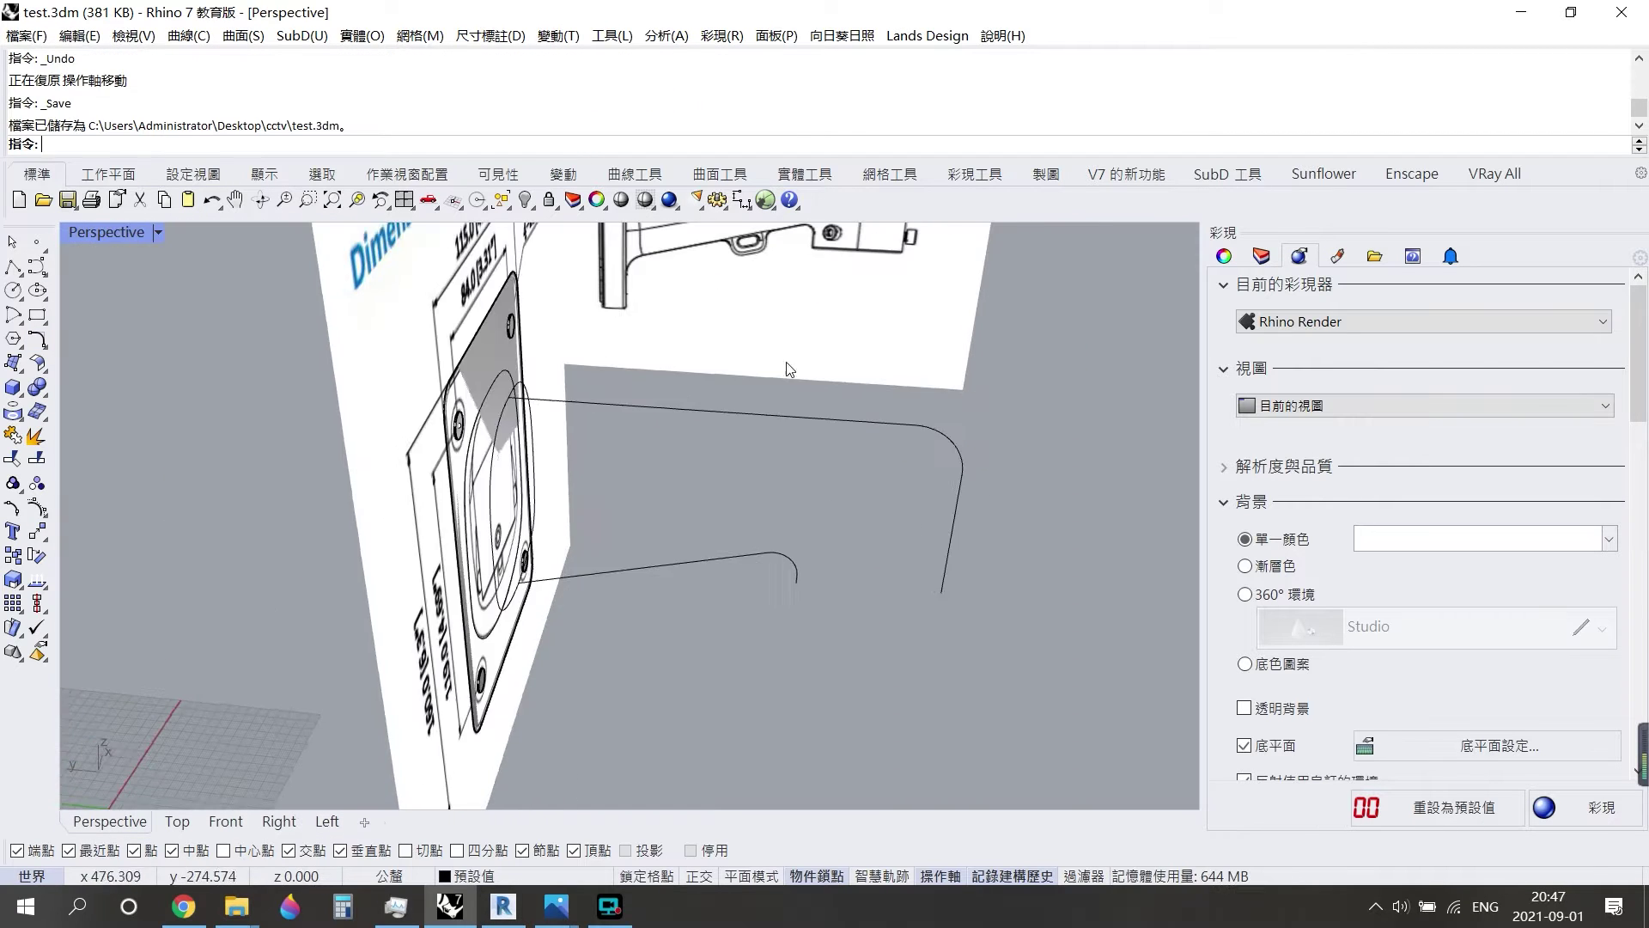
Pick the ellipse section for Sweep2 and test cross-section options, keeping them unchanged.
{"action": "left_click", "coordinate": [505, 418]}
{"action": "key", "text": "Return"}
{"action": "key", "text": "Return"}
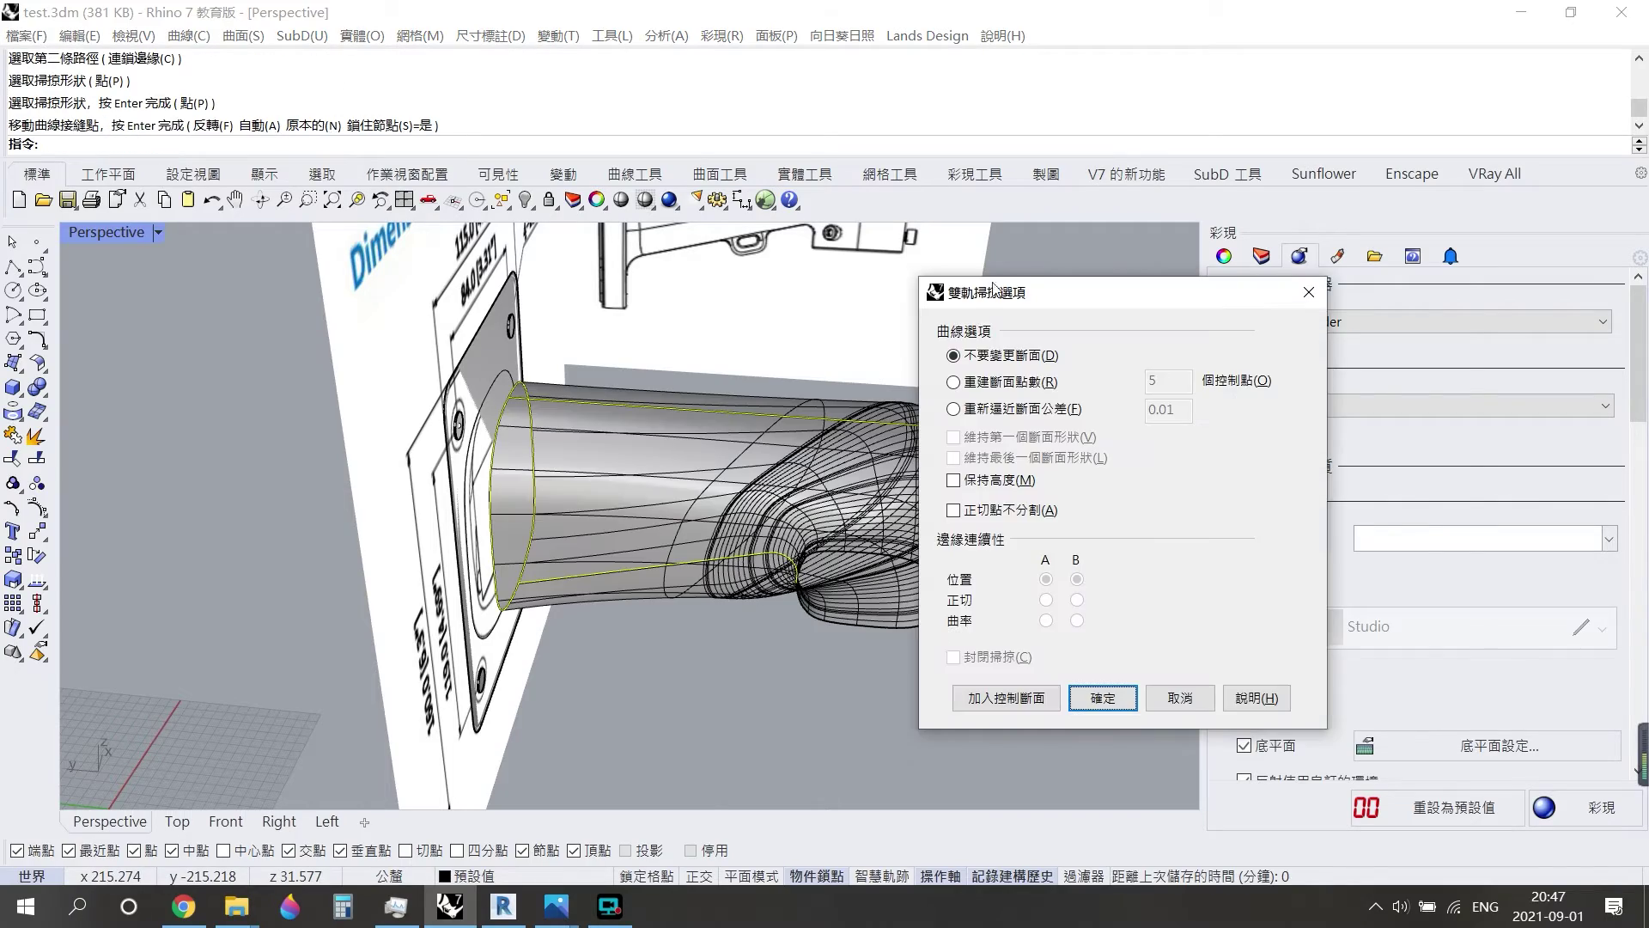
{"action": "right_click_drag", "start_coordinate": [804, 572], "coordinate": [846, 615]}
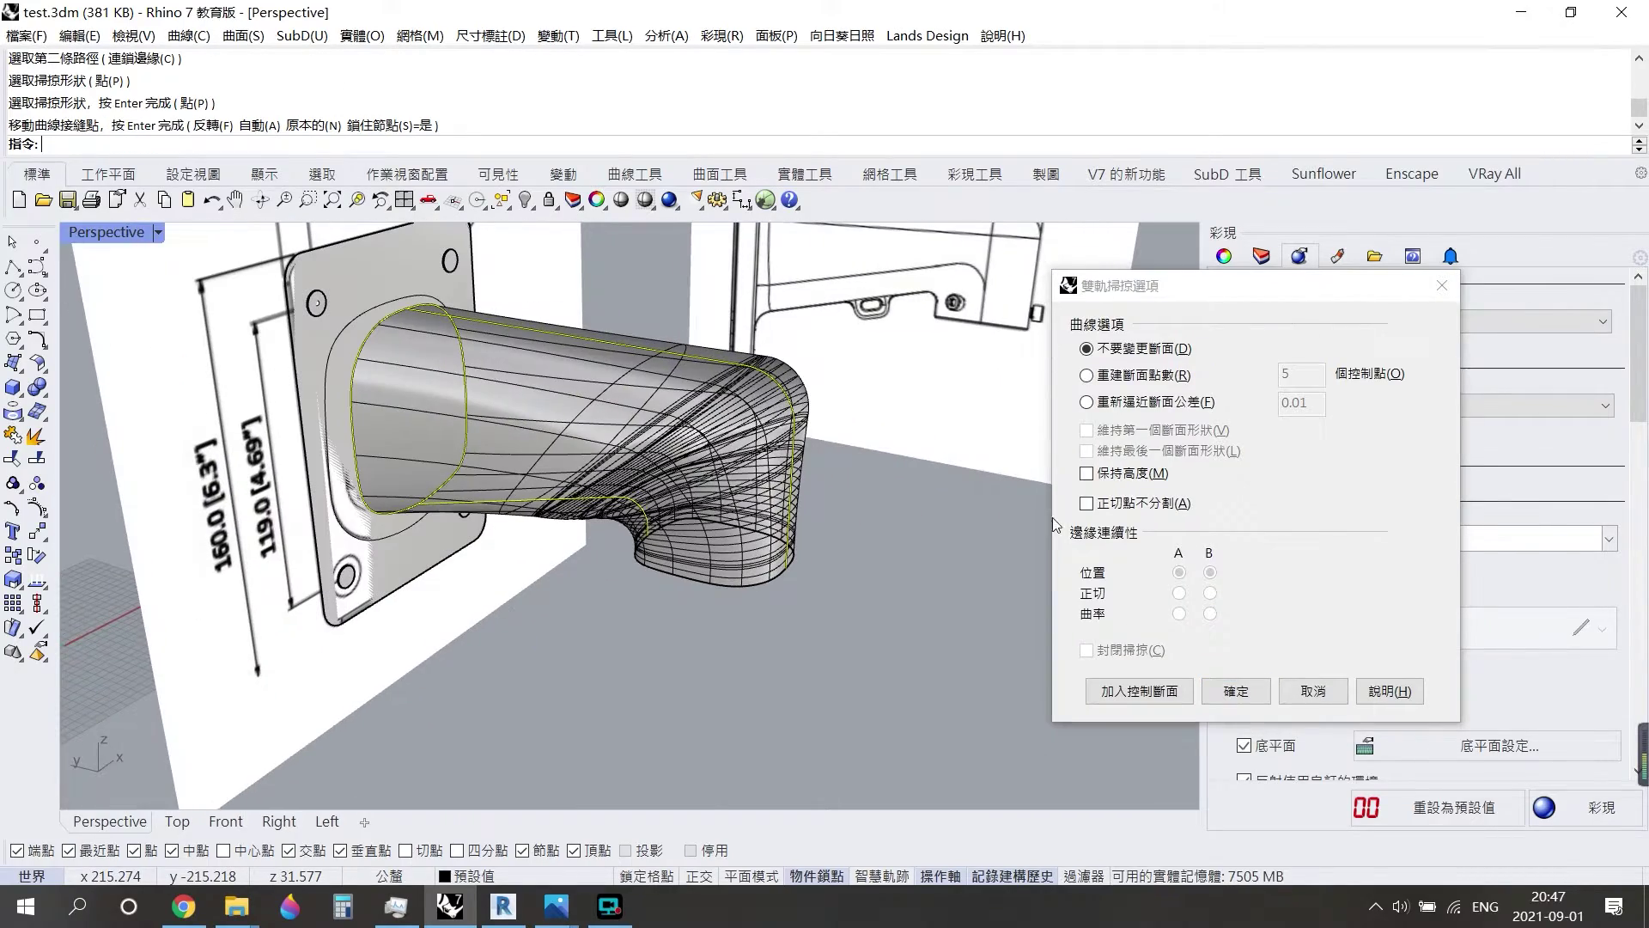
{"action": "left_click", "coordinate": [1087, 502]}
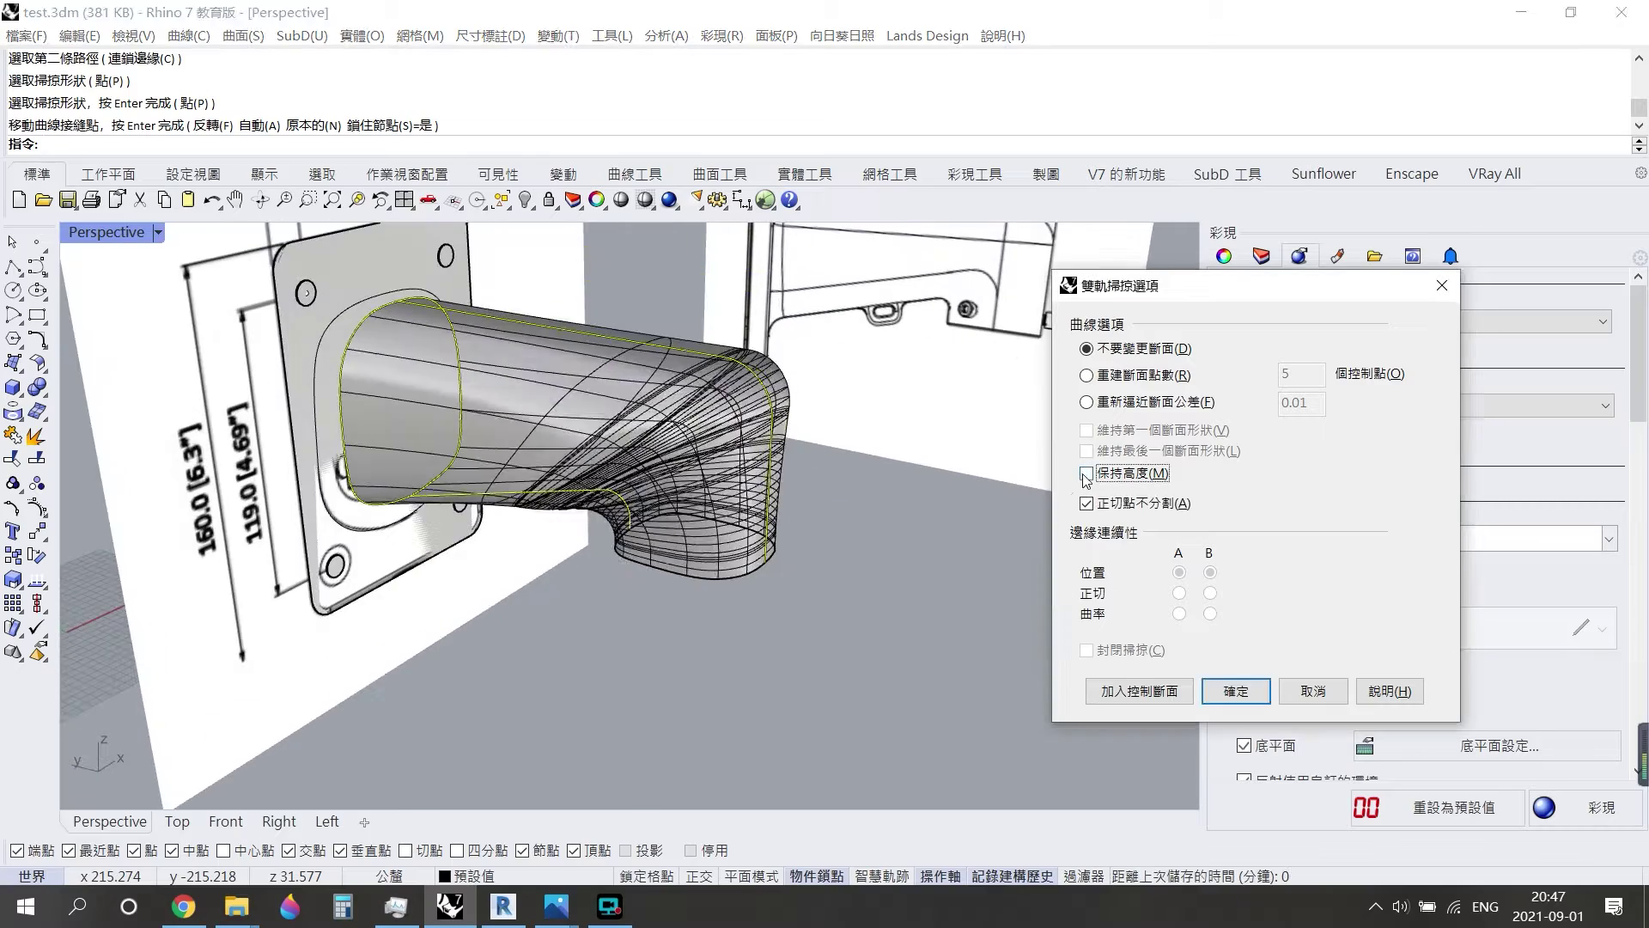
{"action": "left_click", "coordinate": [1087, 504]}
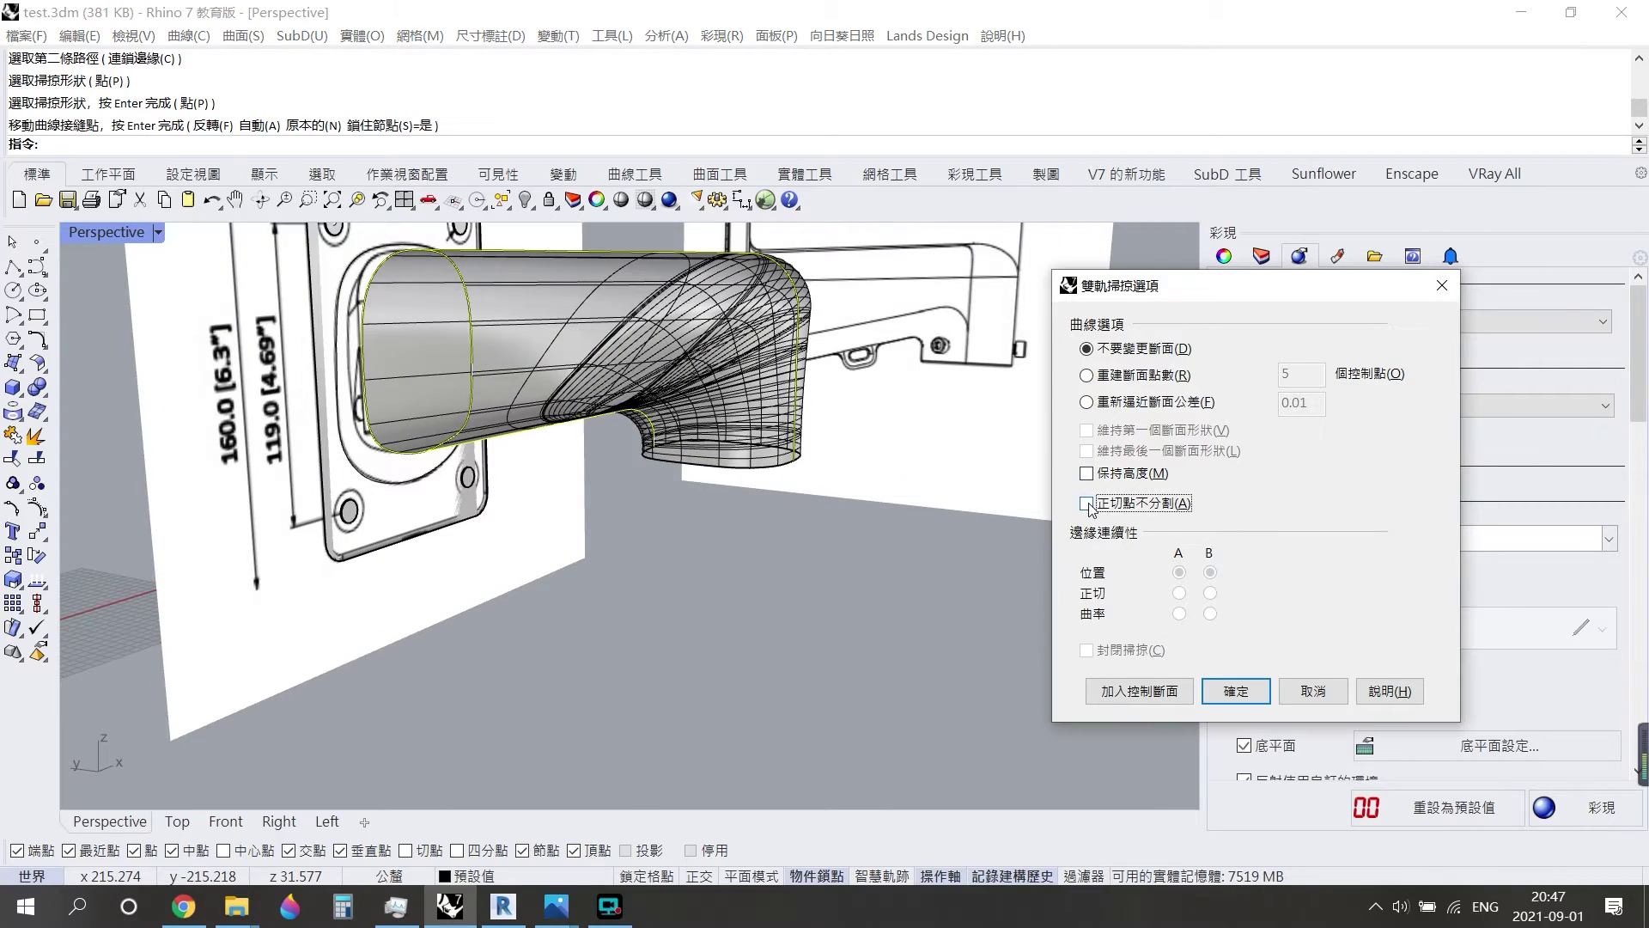
{"action": "left_click", "coordinate": [1115, 374]}
{"action": "left_click", "coordinate": [1086, 347]}
{"action": "left_click", "coordinate": [1087, 402]}
{"action": "left_click", "coordinate": [1087, 348]}
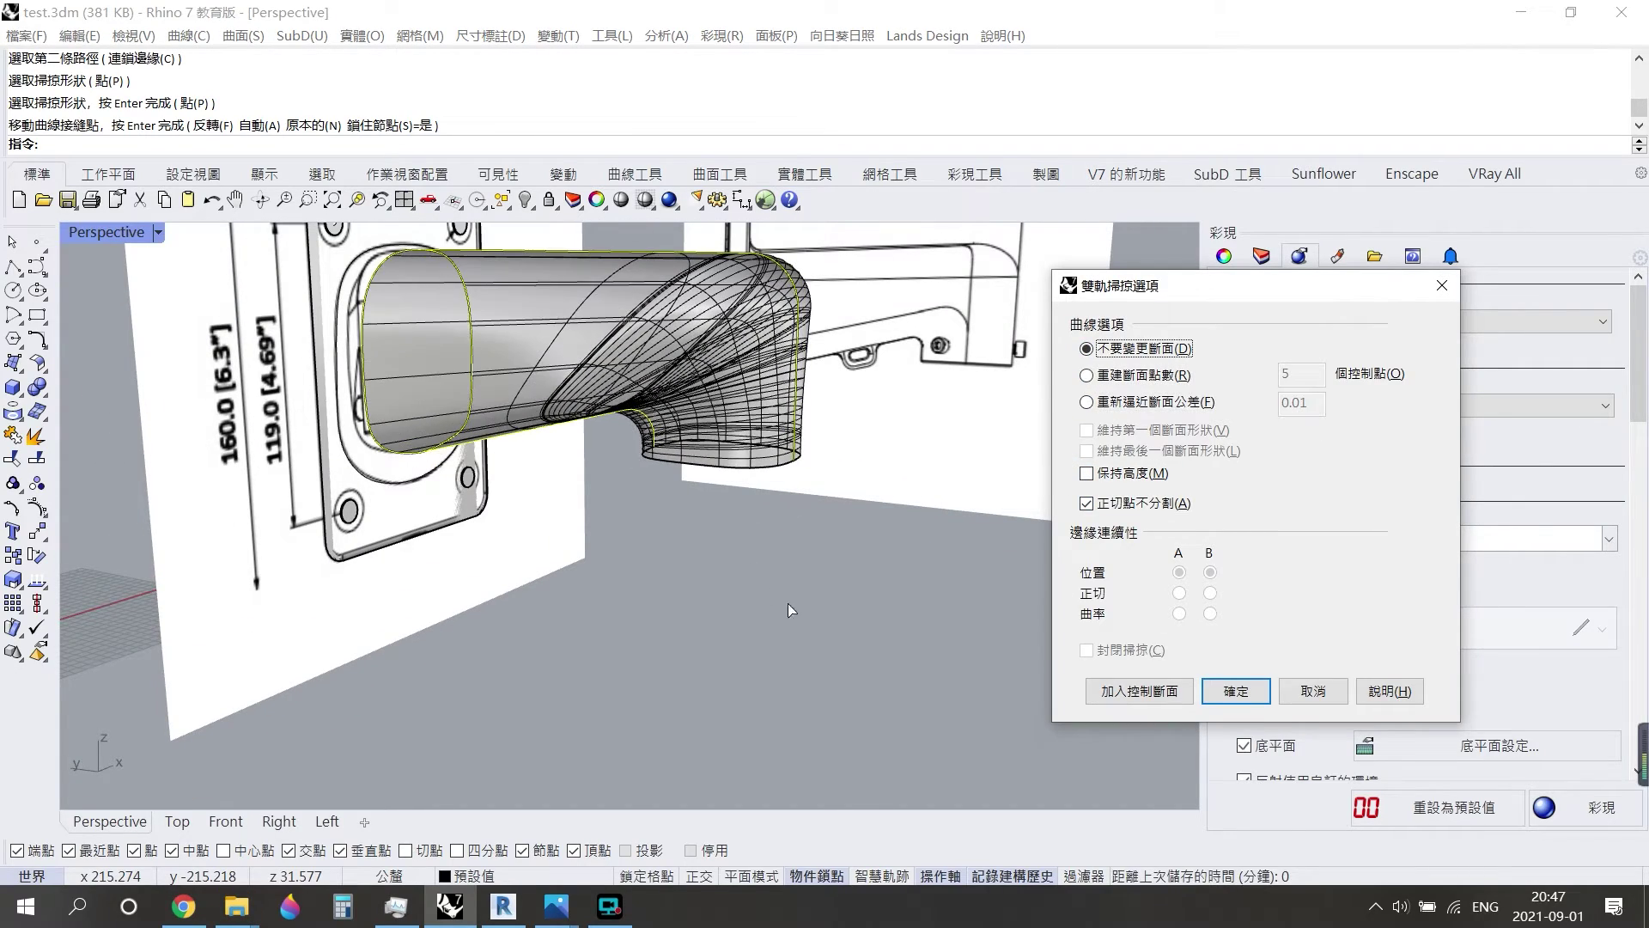
Add control section points on both rails, then dismiss the sweep without building.
{"action": "left_click", "coordinate": [1140, 690]}
{"action": "left_click", "coordinate": [730, 442]}
{"action": "left_click", "coordinate": [782, 415]}
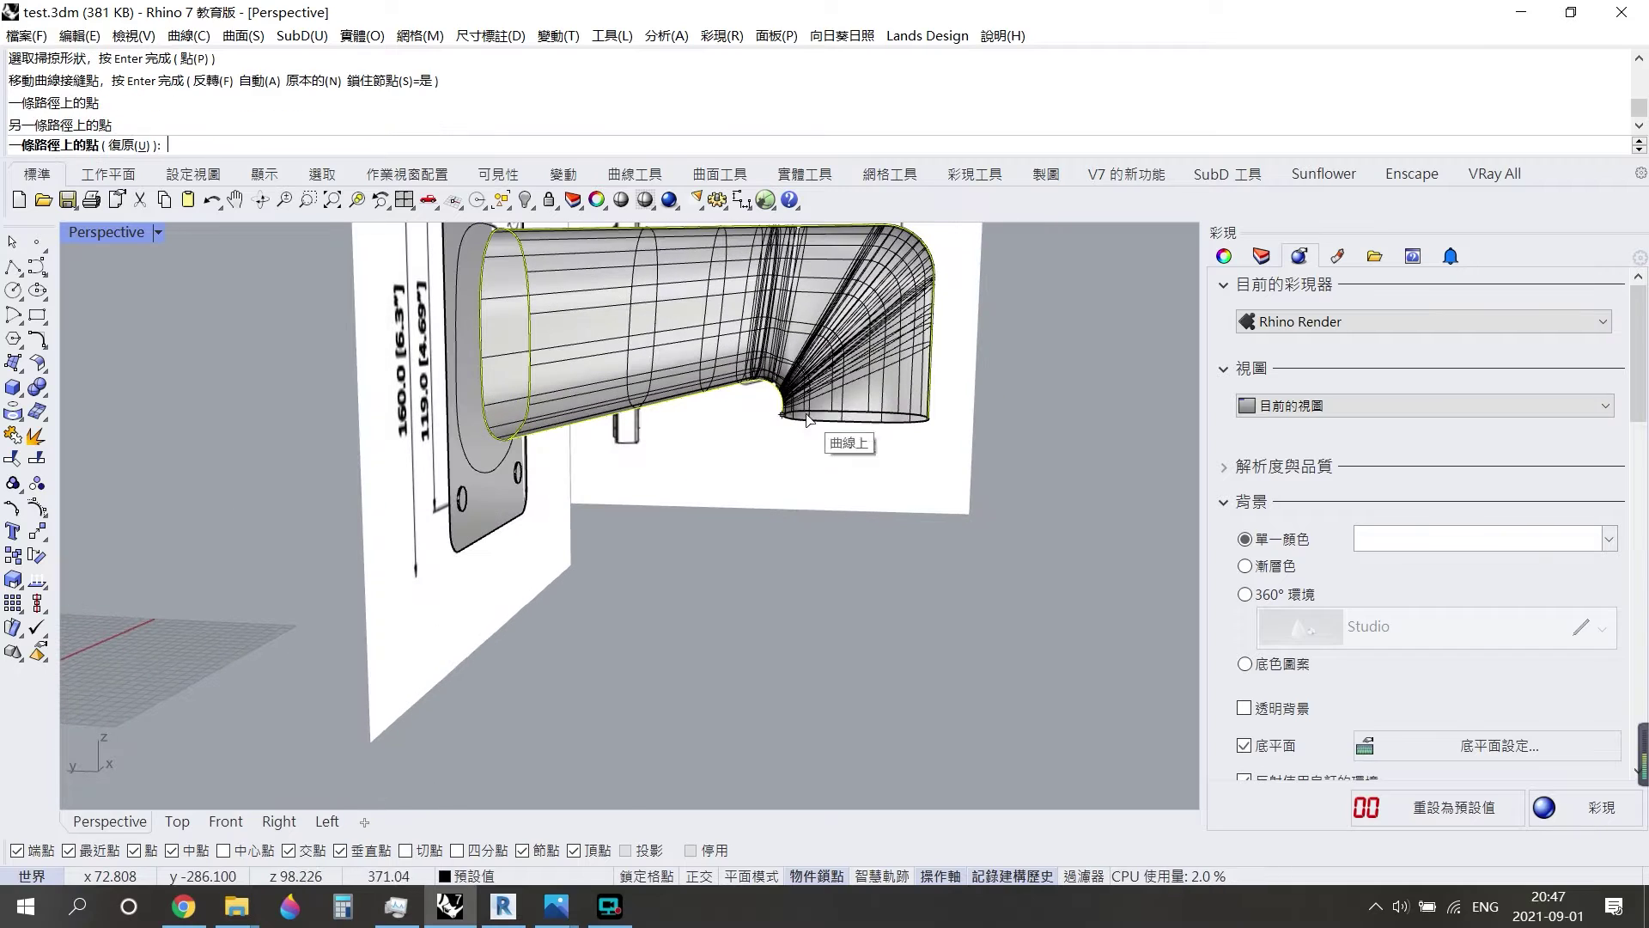
{"action": "left_click", "coordinate": [896, 241]}
{"action": "left_click", "coordinate": [839, 415]}
{"action": "right_click_drag", "start_coordinate": [840, 416], "coordinate": [828, 405]}
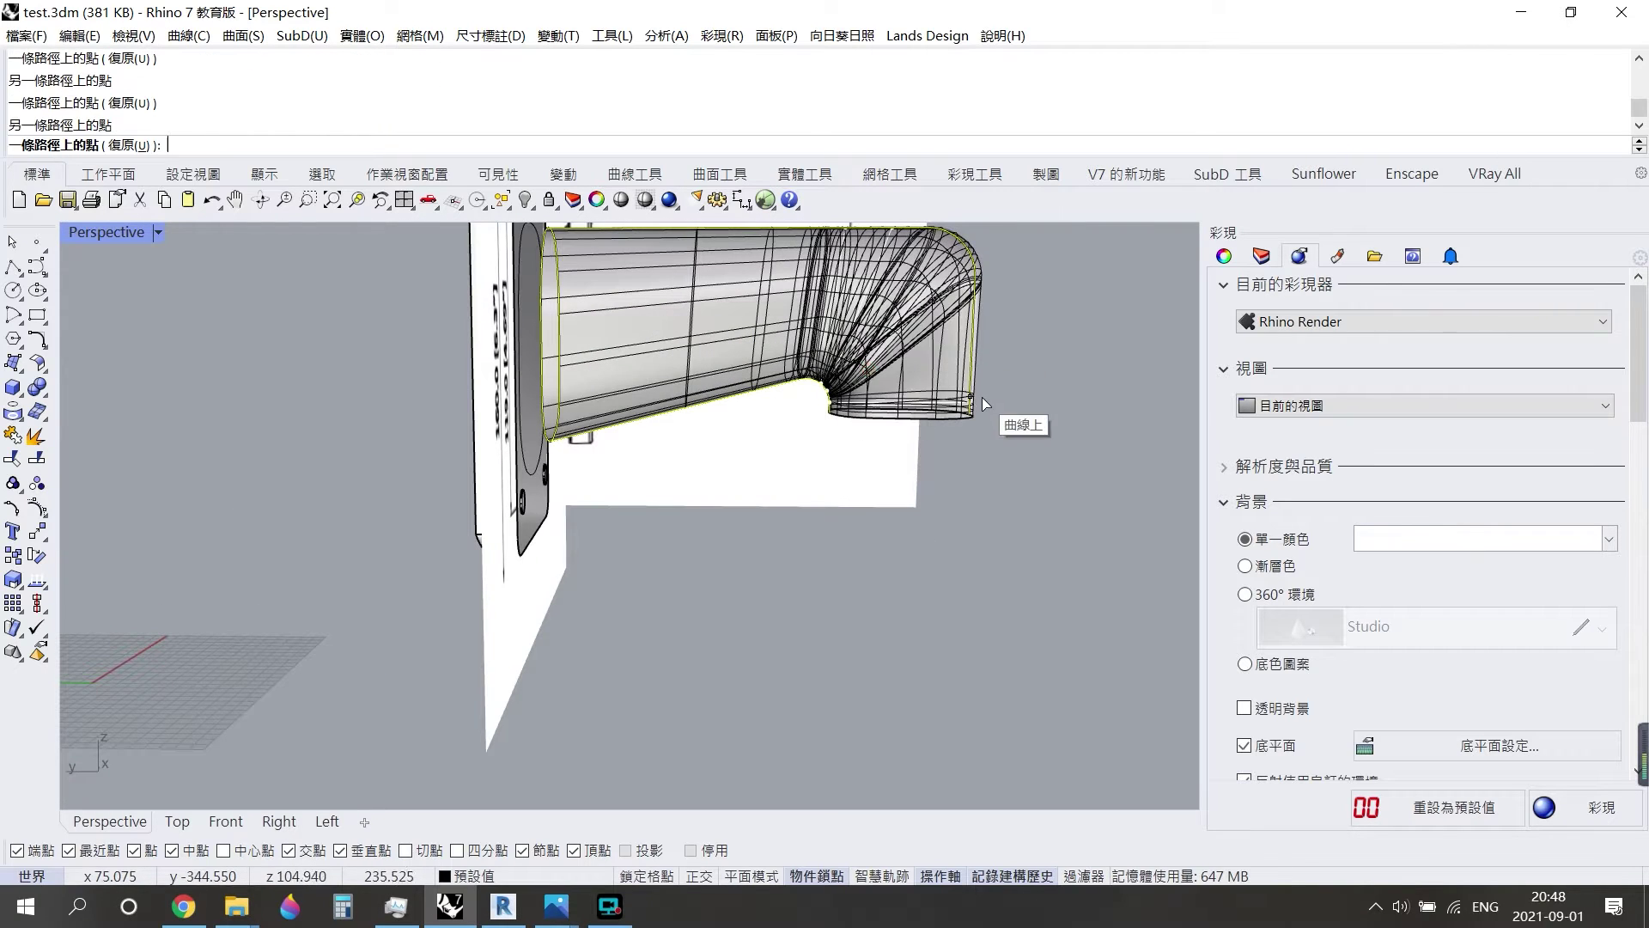
{"action": "left_click", "coordinate": [958, 242]}
{"action": "left_click", "coordinate": [1004, 410]}
{"action": "key", "text": "Return"}
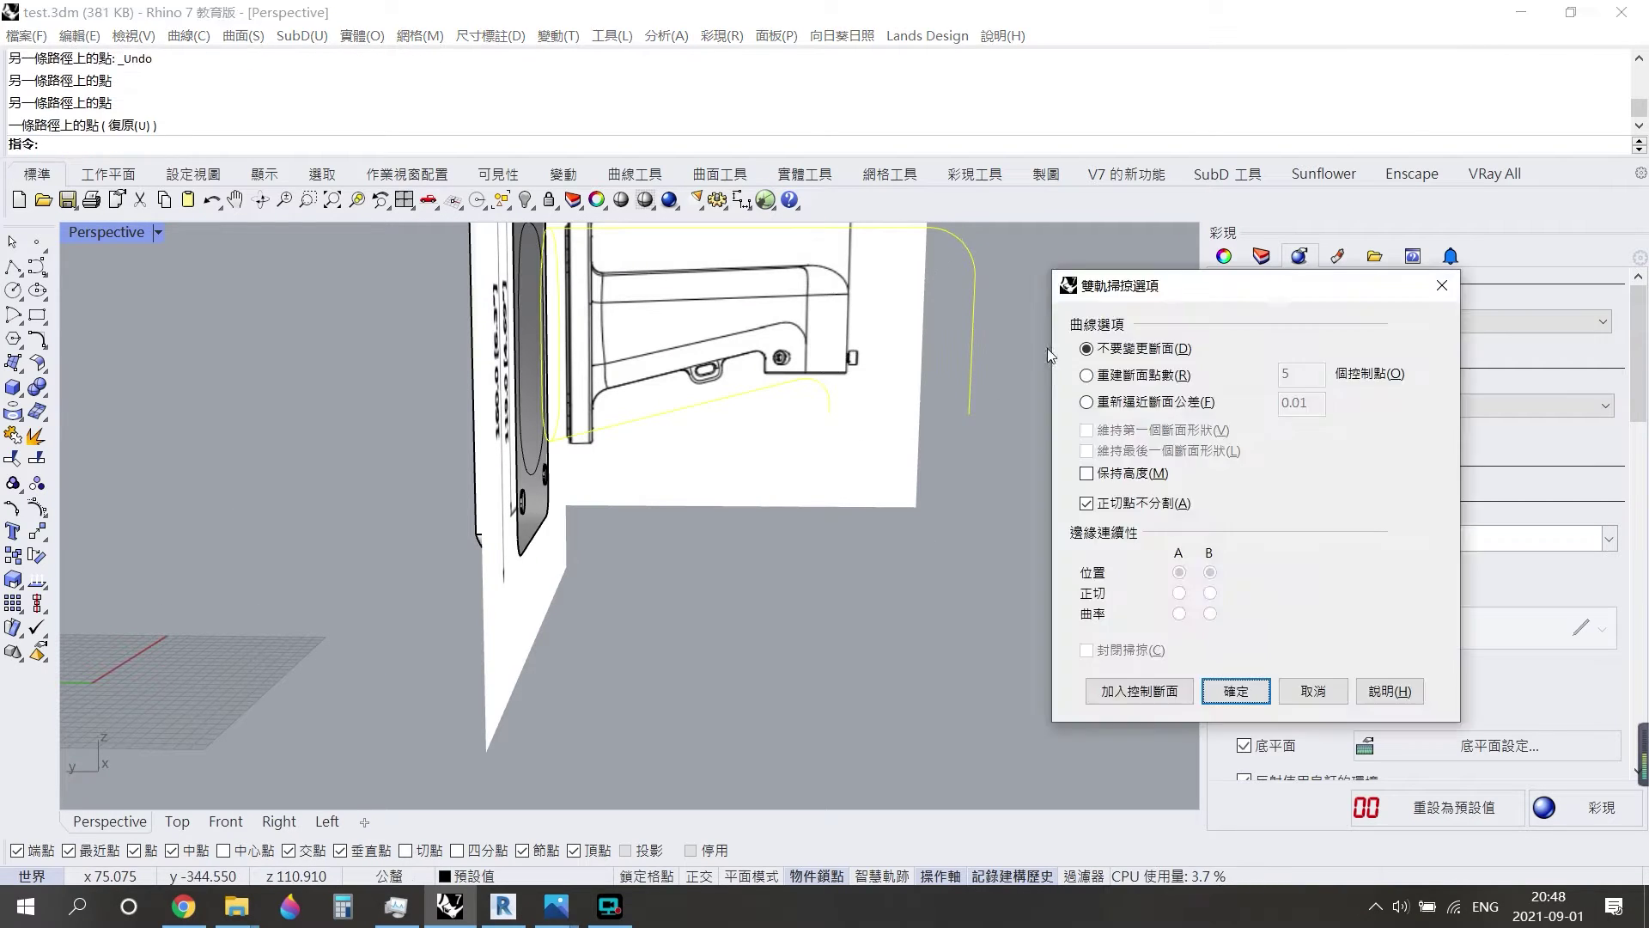
{"action": "left_click", "coordinate": [1313, 691]}
Rerun Sweep2 with matching section points on both rails and build the swept arm.
{"action": "key", "text": "Return"}
{"action": "left_click", "coordinate": [504, 367]}
{"action": "key", "text": "Return"}
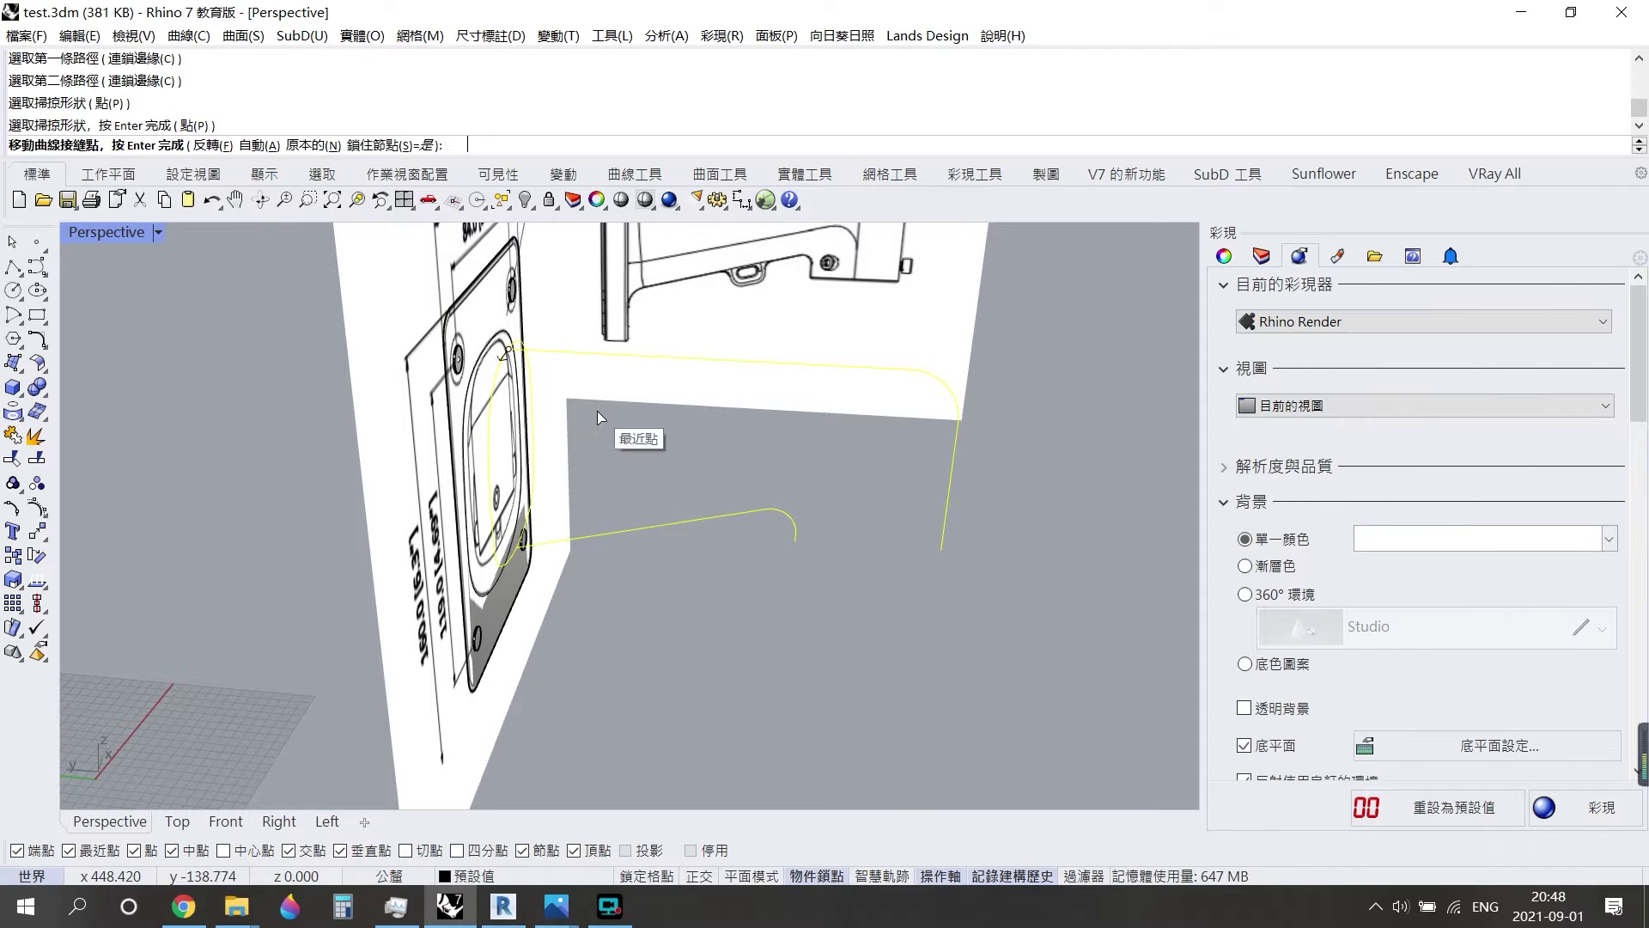
{"action": "key", "text": "Return"}
{"action": "left_click", "coordinate": [1151, 686]}
{"action": "left_click", "coordinate": [786, 516]}
{"action": "left_click", "coordinate": [958, 417]}
{"action": "right_click_drag", "start_coordinate": [1046, 455], "coordinate": [859, 481]}
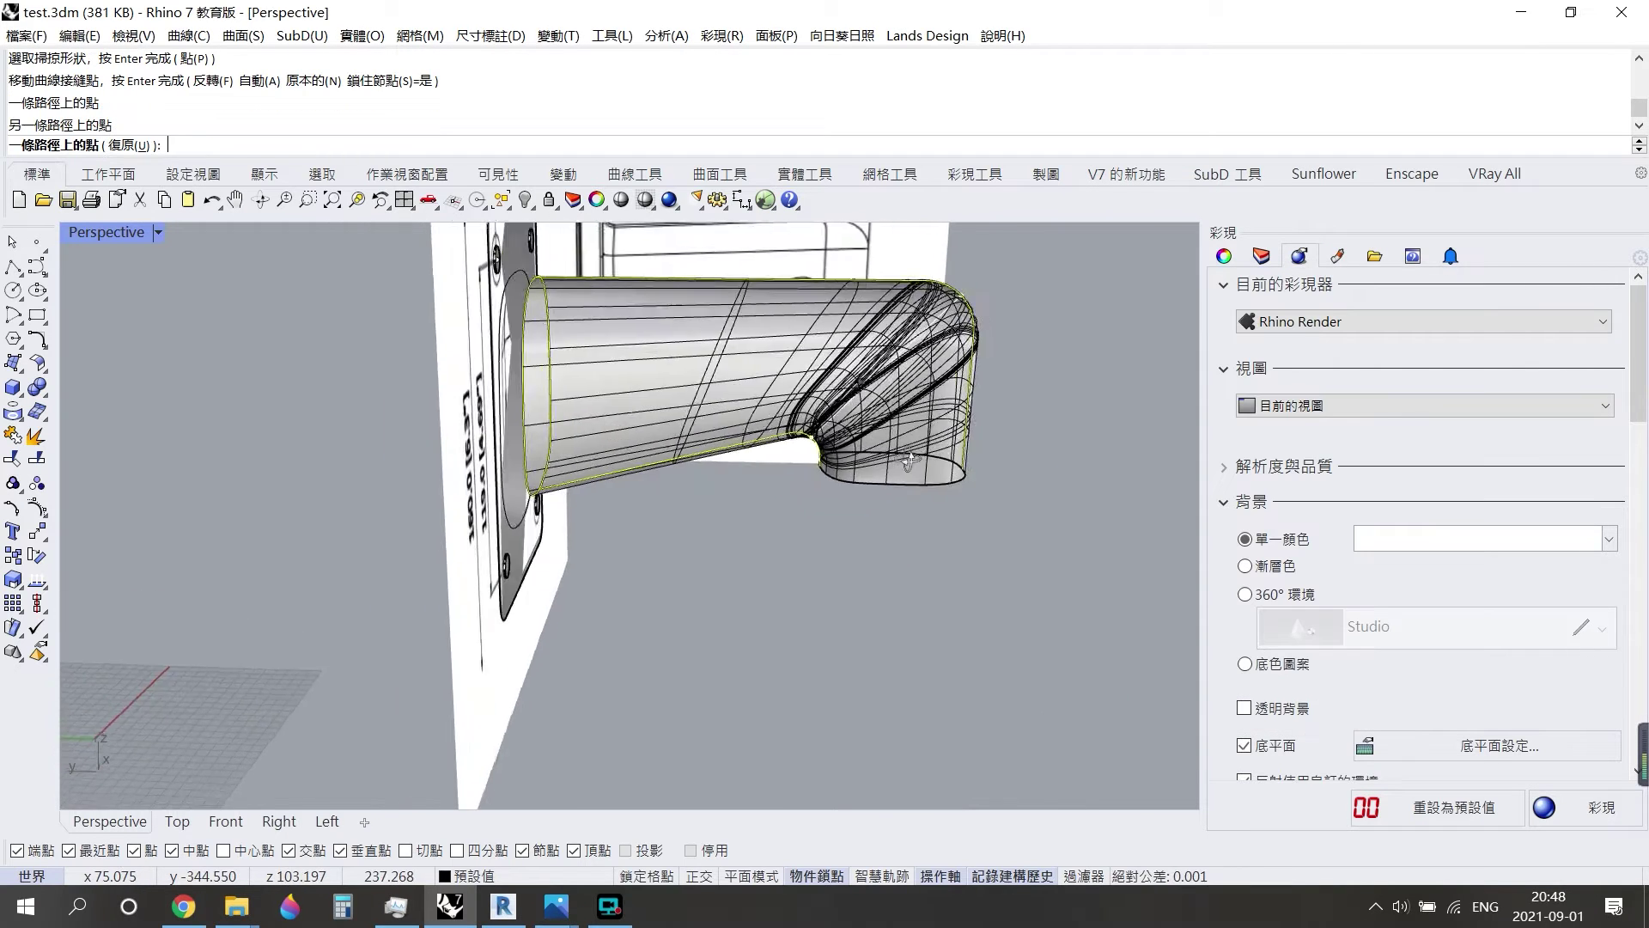
{"action": "left_click", "coordinate": [761, 452]}
{"action": "left_click", "coordinate": [786, 302]}
{"action": "key", "text": "Return"}
{"action": "left_click", "coordinate": [1237, 691]}
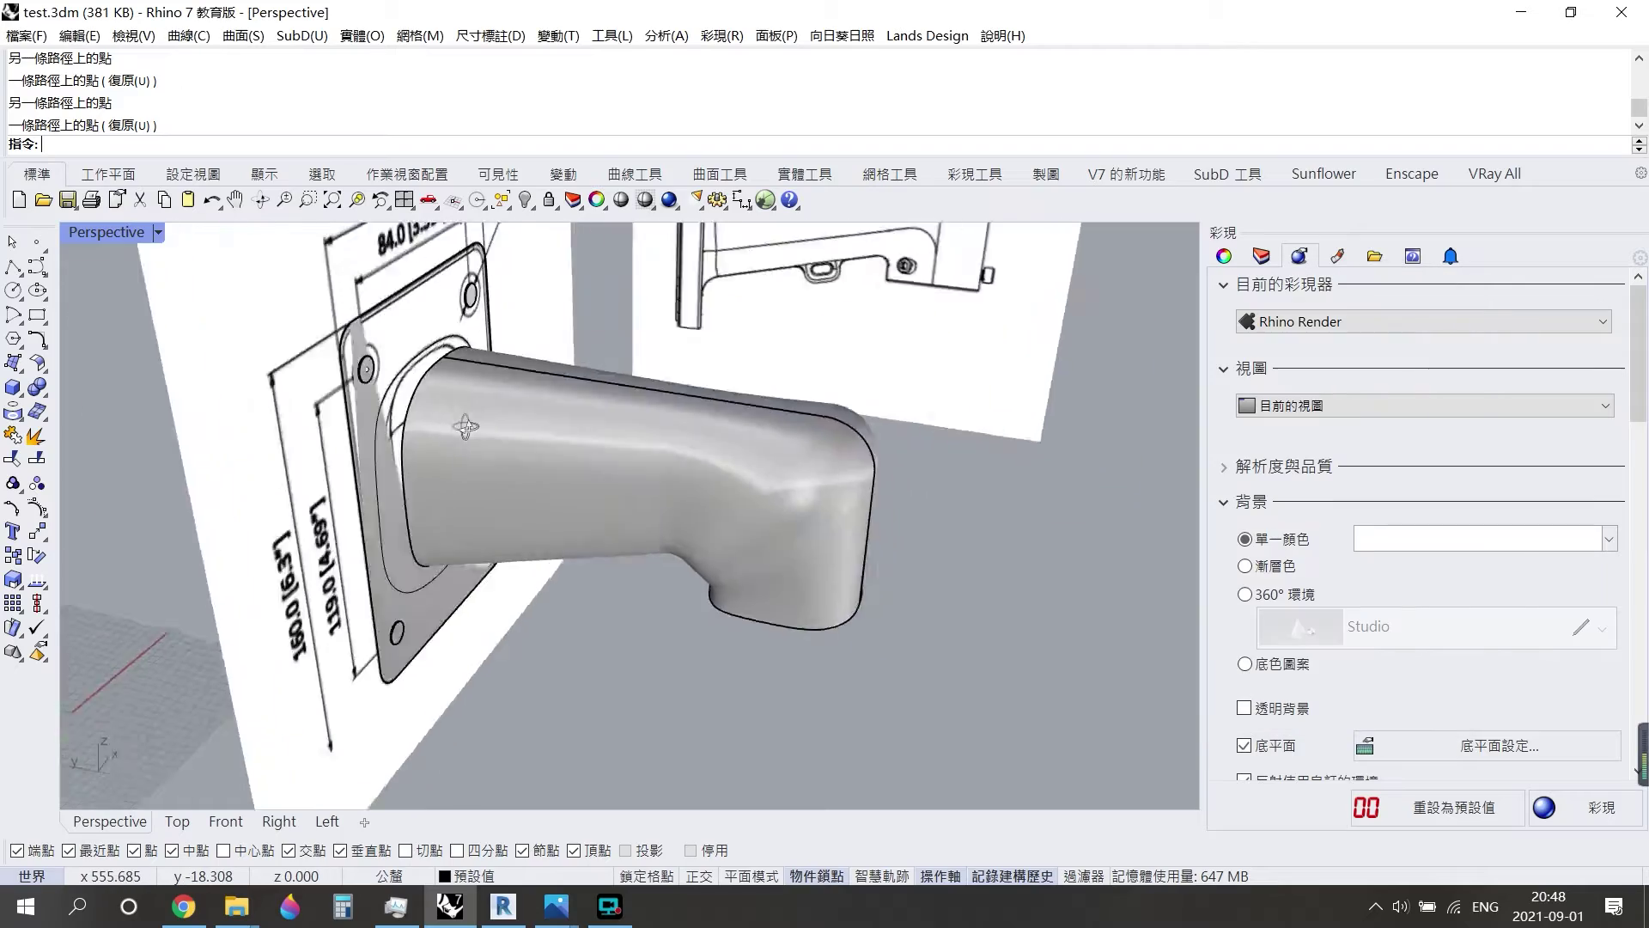
Inspect the swept arm, undo it, and restart Sweep2.
{"action": "scroll", "coordinate": [517, 410], "scroll_direction": "up", "scroll_amount": 5}
{"action": "mouse_move", "coordinate": [517, 410]}
{"action": "right_mouse_down"}
{"action": "mouse_move", "coordinate": [384, 323]}
{"action": "mouse_move", "coordinate": [597, 257]}
{"action": "mouse_move", "coordinate": [969, 603]}
{"action": "mouse_move", "coordinate": [863, 365]}
{"action": "right_mouse_up"}
{"action": "scroll", "coordinate": [863, 365], "scroll_direction": "down", "scroll_amount": 5}
{"action": "key", "text": "ctrl+z"}
{"action": "key", "text": "Return"}
Pick the rails and ellipse section to rebuild the swept bracket arm.
{"action": "left_click", "coordinate": [859, 488]}
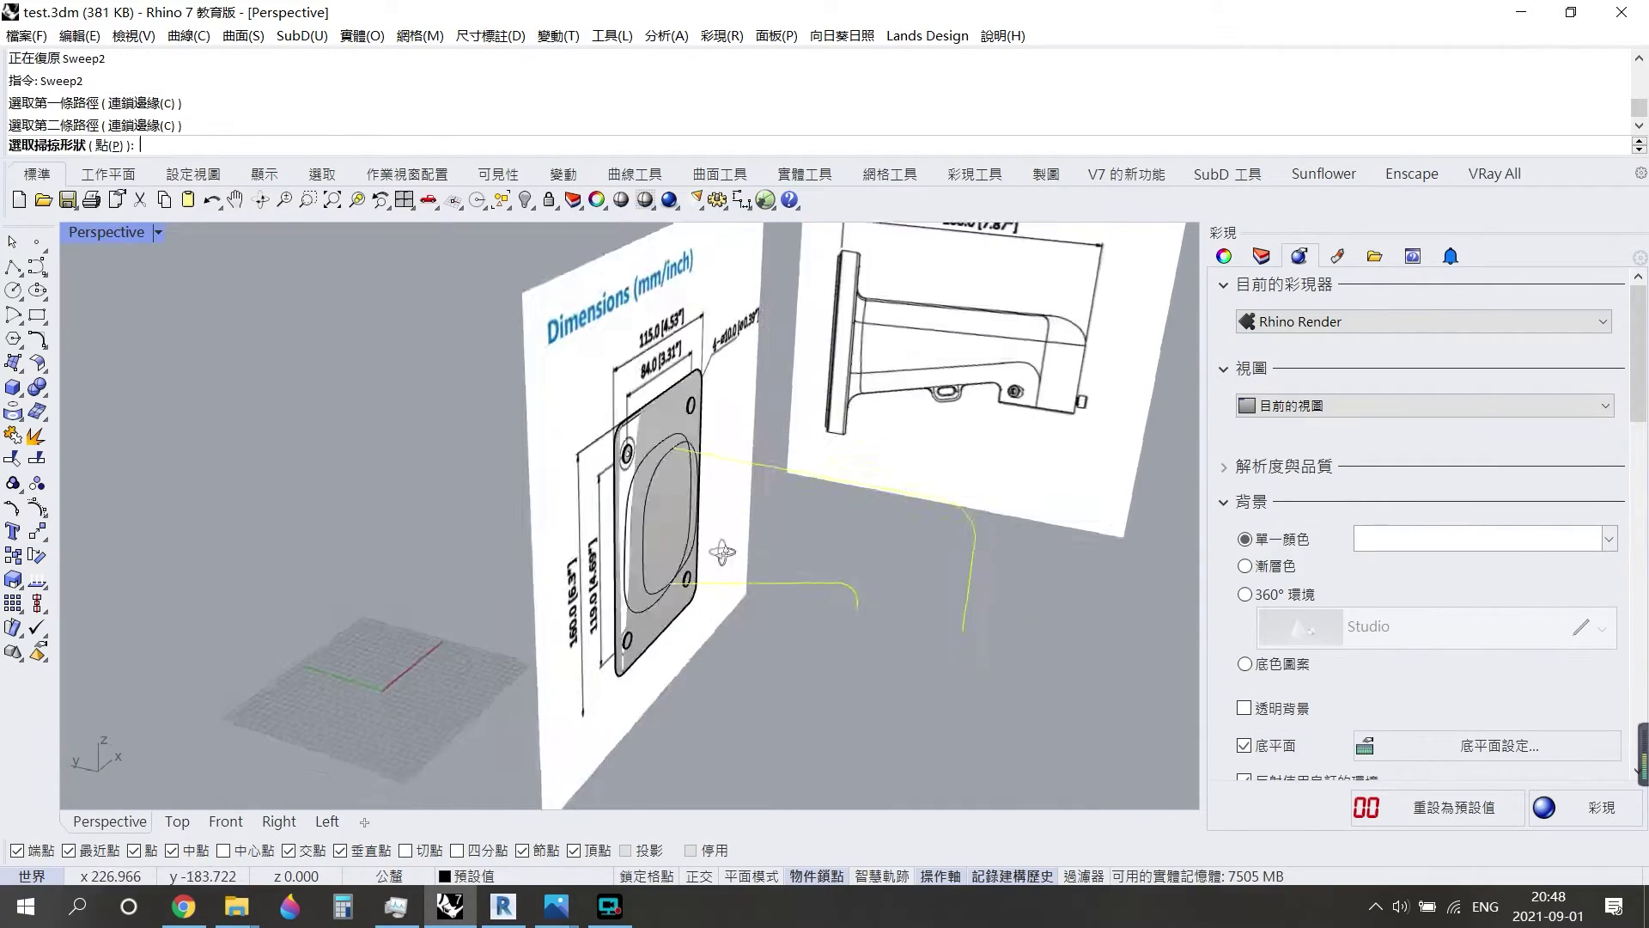
{"action": "scroll", "coordinate": [725, 545], "scroll_direction": "up", "scroll_amount": 3}
{"action": "left_click", "coordinate": [726, 545]}
{"action": "key", "text": "Return"}
{"action": "key", "text": "Return"}
Loft the mounting-plate outline to the arm's open end edge to form the flare.
{"action": "key", "text": "Return"}
{"action": "mouse_move", "coordinate": [893, 525]}
{"action": "right_mouse_down"}
{"action": "mouse_move", "coordinate": [999, 584]}
{"action": "mouse_move", "coordinate": [451, 530]}
{"action": "mouse_move", "coordinate": [693, 492]}
{"action": "right_mouse_up"}
{"action": "scroll", "coordinate": [693, 492], "scroll_direction": "down", "scroll_amount": 5}
{"action": "type", "text": "loft"}
{"action": "key", "text": "Return"}
{"action": "scroll", "coordinate": [587, 608], "scroll_direction": "up", "scroll_amount": 5}
{"action": "left_click", "coordinate": [617, 486]}
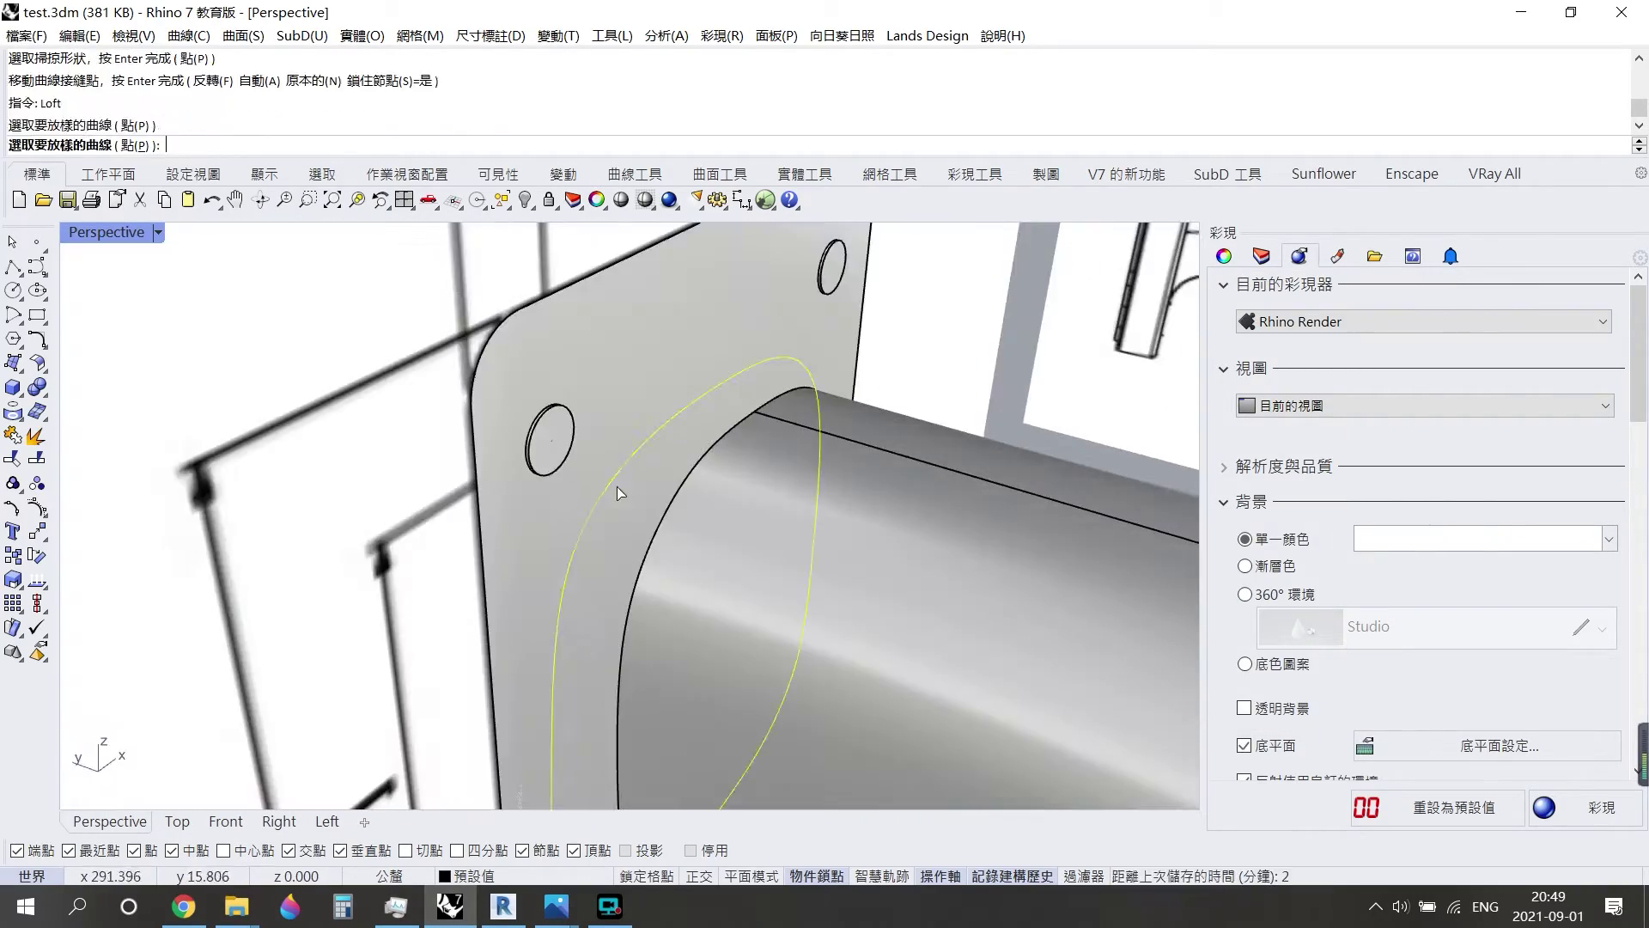
{"action": "scroll", "coordinate": [744, 574], "scroll_direction": "down", "scroll_amount": 3}
{"action": "left_click", "coordinate": [754, 549]}
{"action": "left_click", "coordinate": [784, 601]}
{"action": "key", "text": "Return"}
{"action": "key", "text": "Return"}
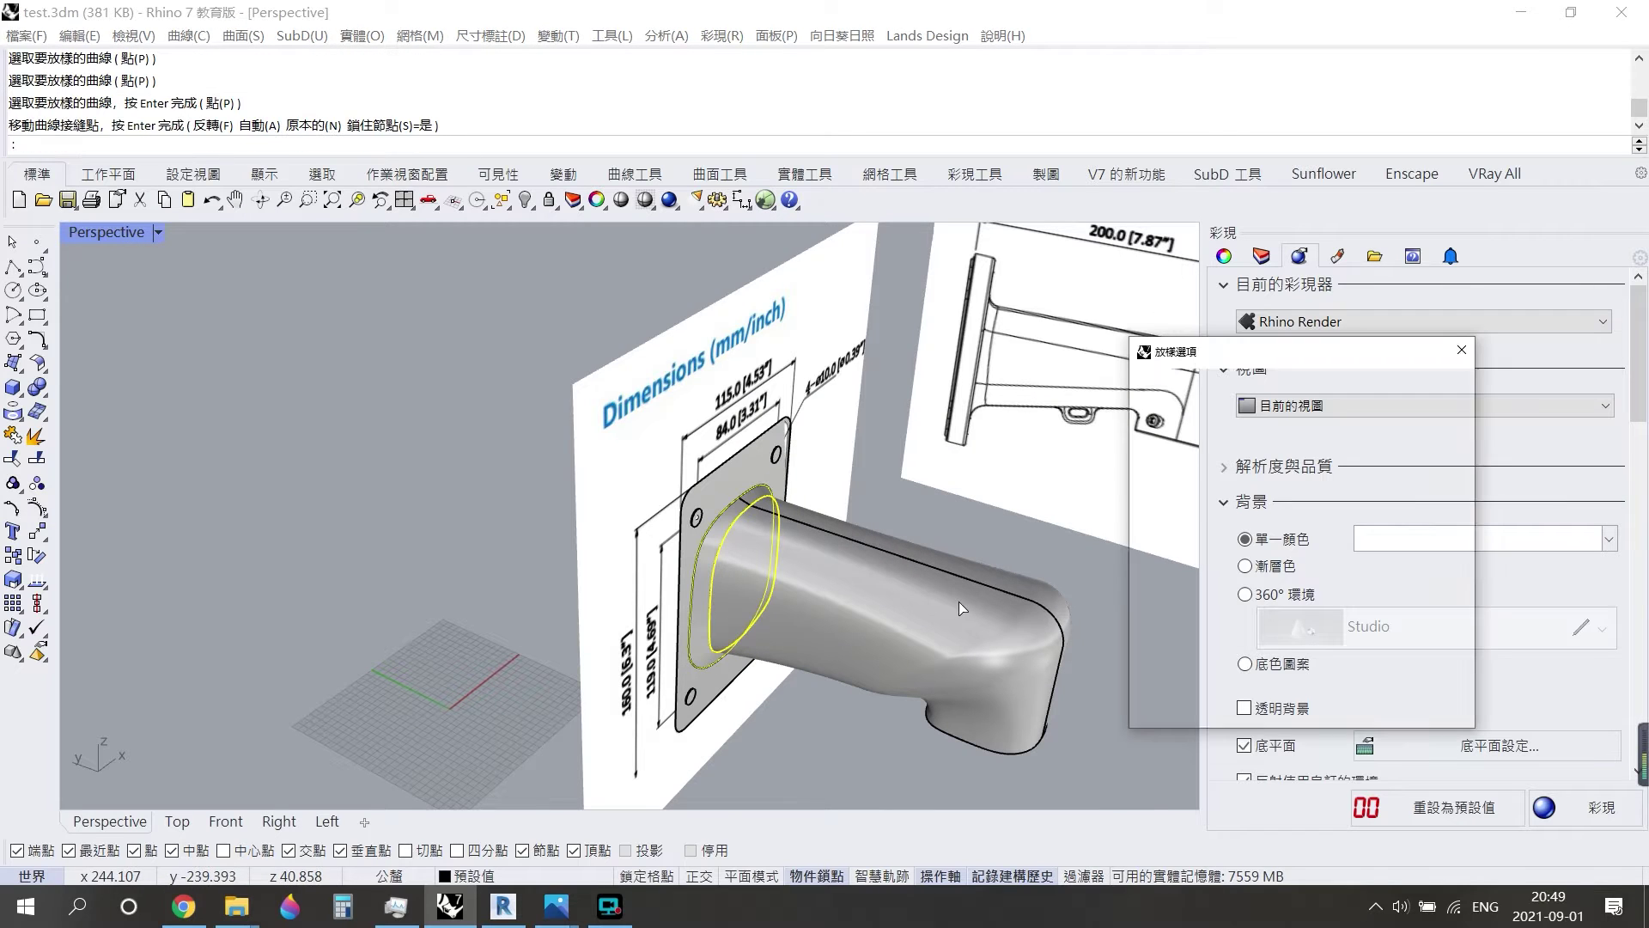
{"action": "left_click", "coordinate": [1262, 702]}
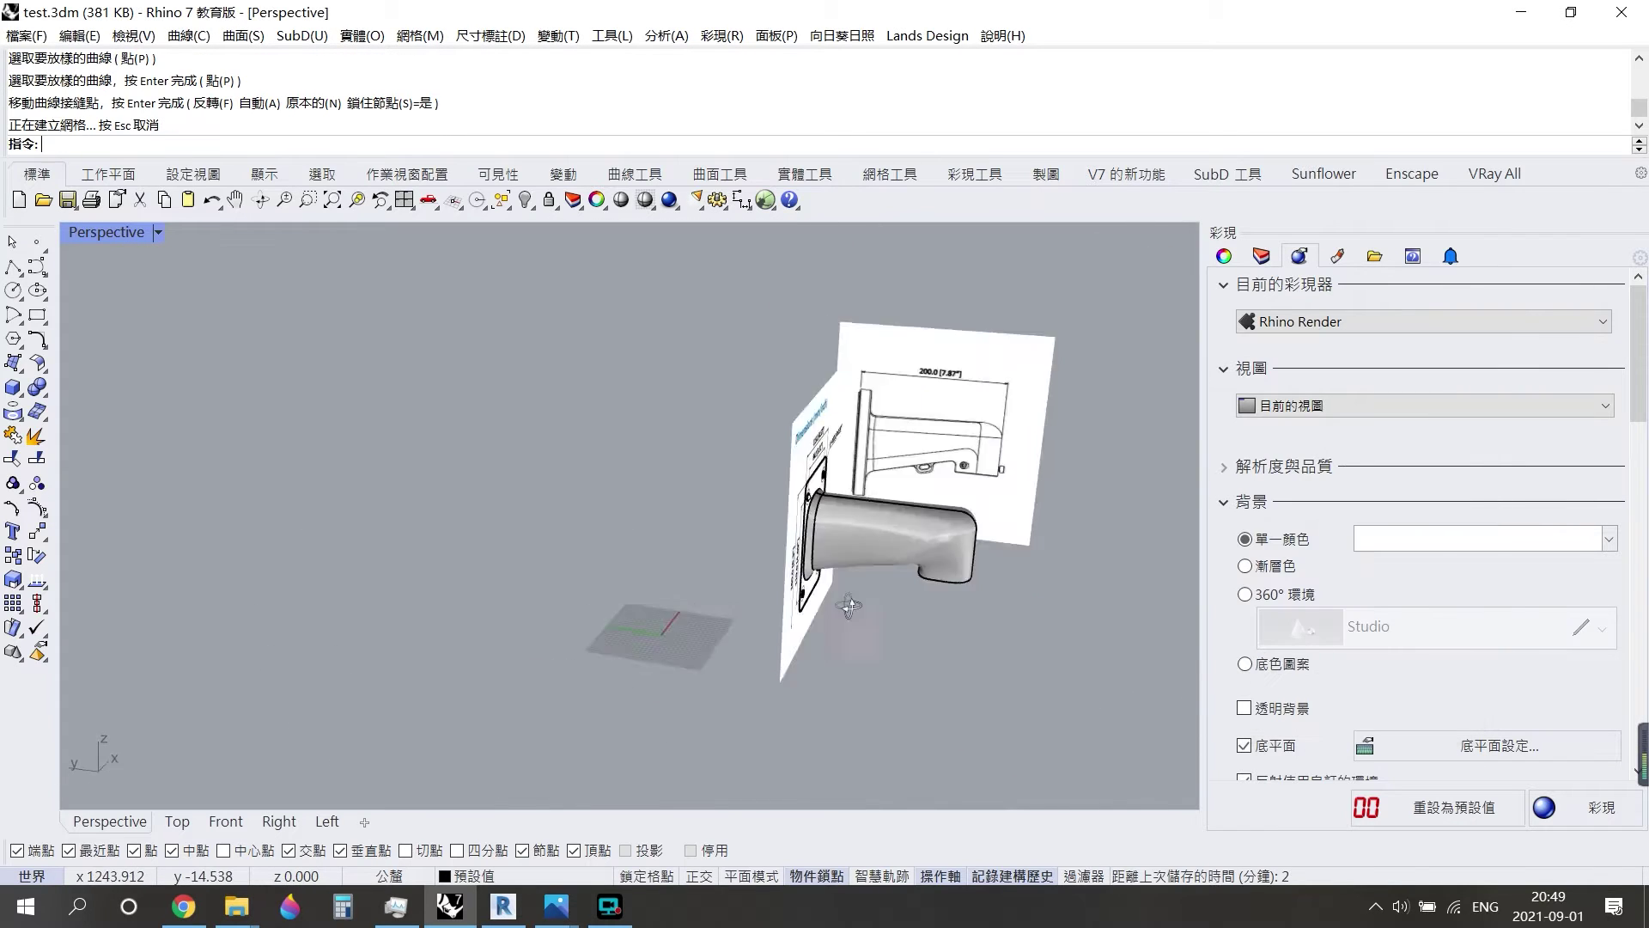
{"action": "mouse_move", "coordinate": [801, 478]}
{"action": "right_mouse_down"}
{"action": "mouse_move", "coordinate": [973, 513]}
{"action": "mouse_move", "coordinate": [472, 450]}
{"action": "right_mouse_up"}
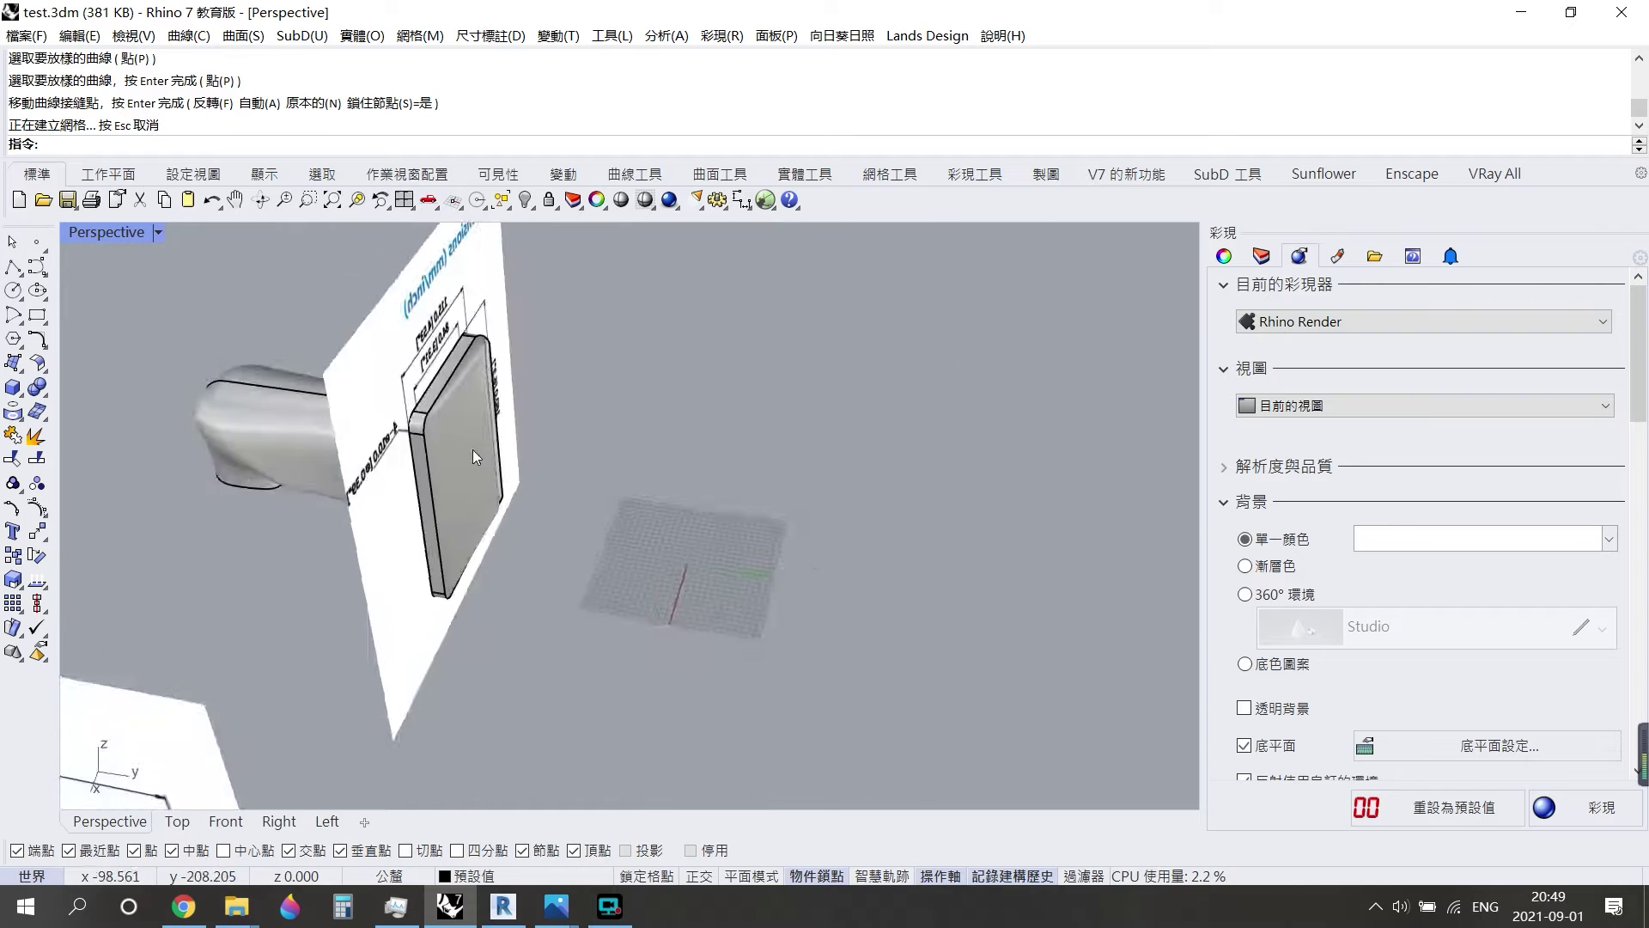
{"action": "scroll", "coordinate": [473, 451], "scroll_direction": "up", "scroll_amount": 5}
{"action": "left_click", "coordinate": [444, 558], "text": "ctrl+shift"}
Copy the bracket arm onto the 'back up' layer and start converting it to SubD.
{"action": "key", "text": "Escape"}
{"action": "scroll", "coordinate": [600, 555], "scroll_direction": "down", "scroll_amount": 5}
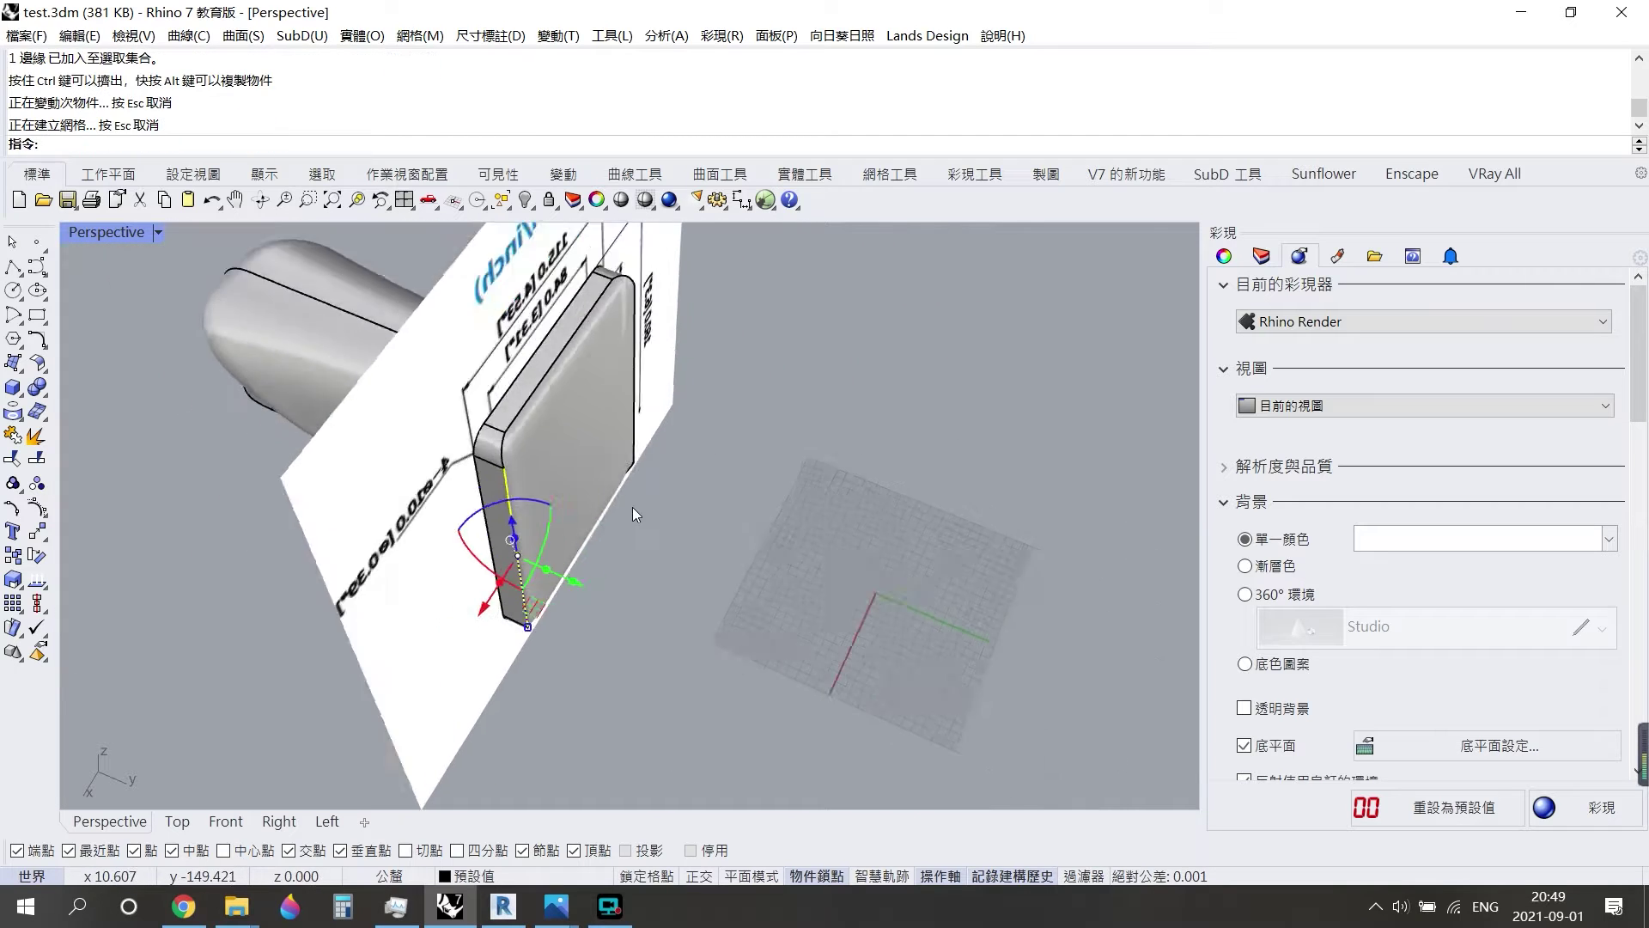
{"action": "right_click_drag", "start_coordinate": [632, 507], "coordinate": [850, 549]}
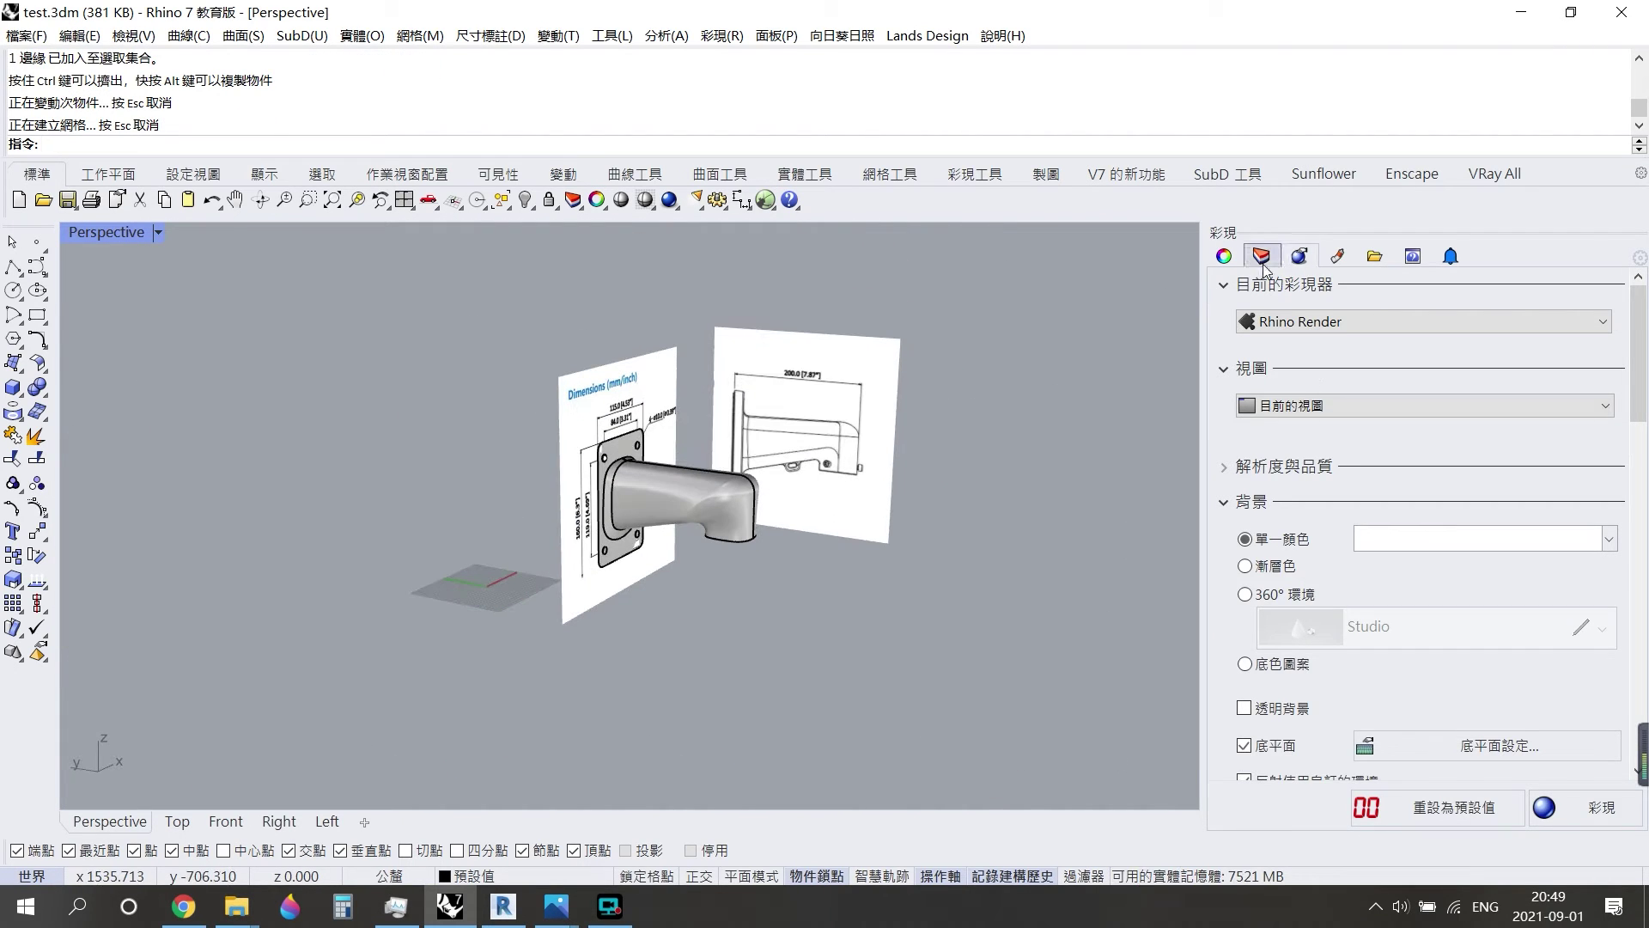
{"action": "left_click", "coordinate": [1261, 255]}
{"action": "left_click", "coordinate": [1225, 286]}
{"action": "right_click", "coordinate": [1293, 365]}
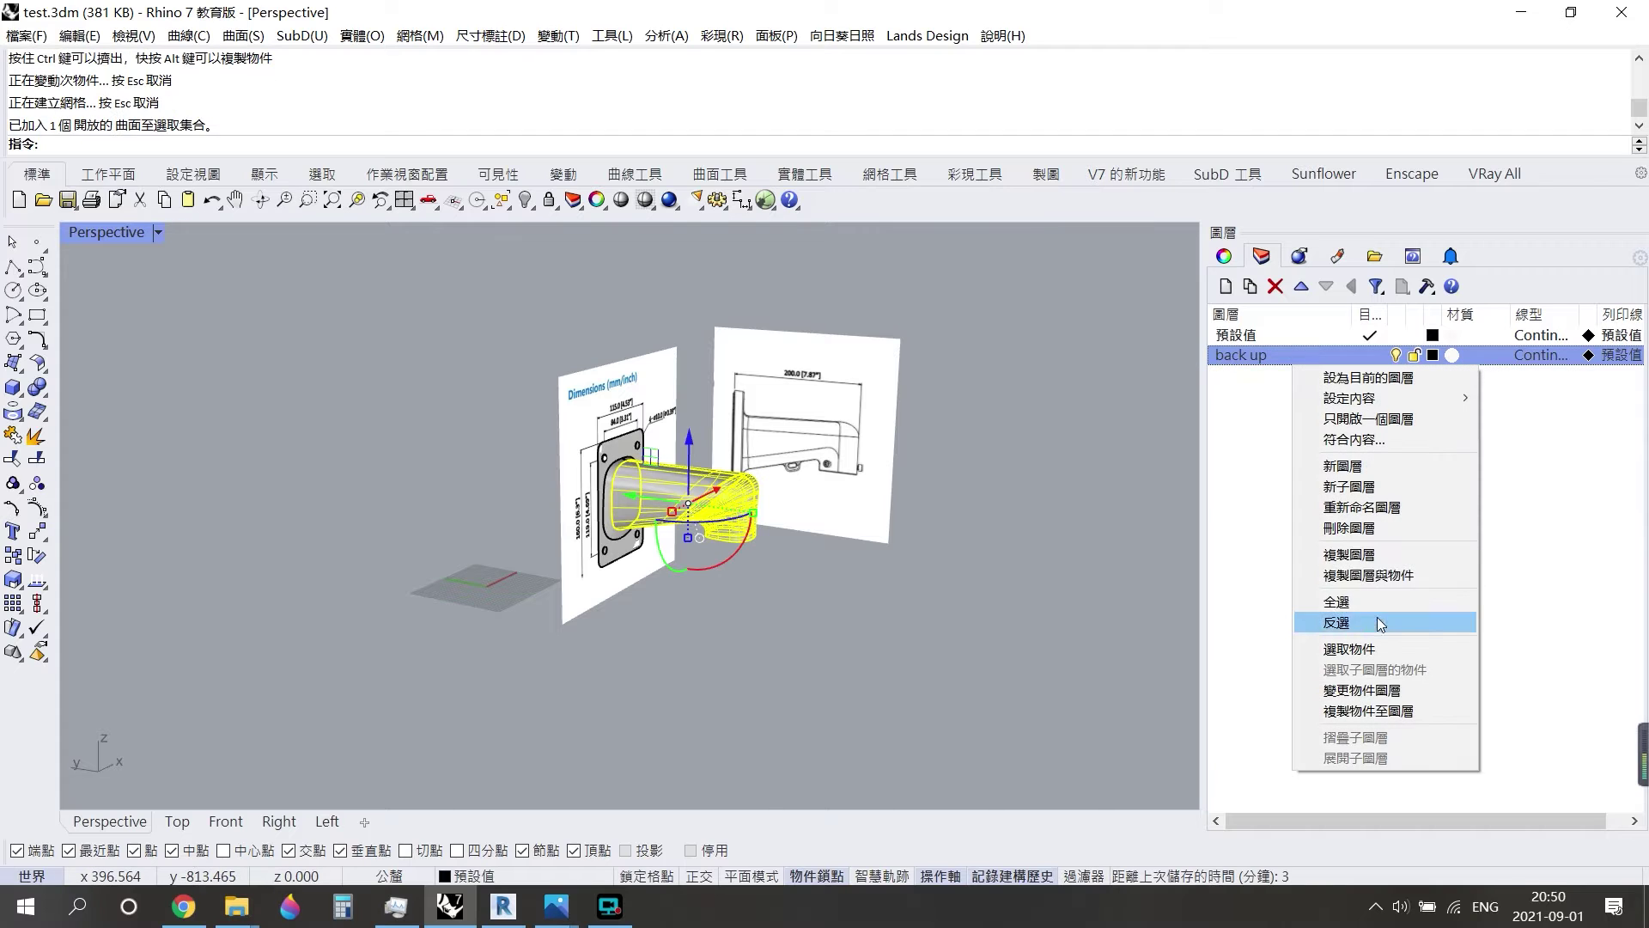
{"action": "left_click", "coordinate": [1416, 709]}
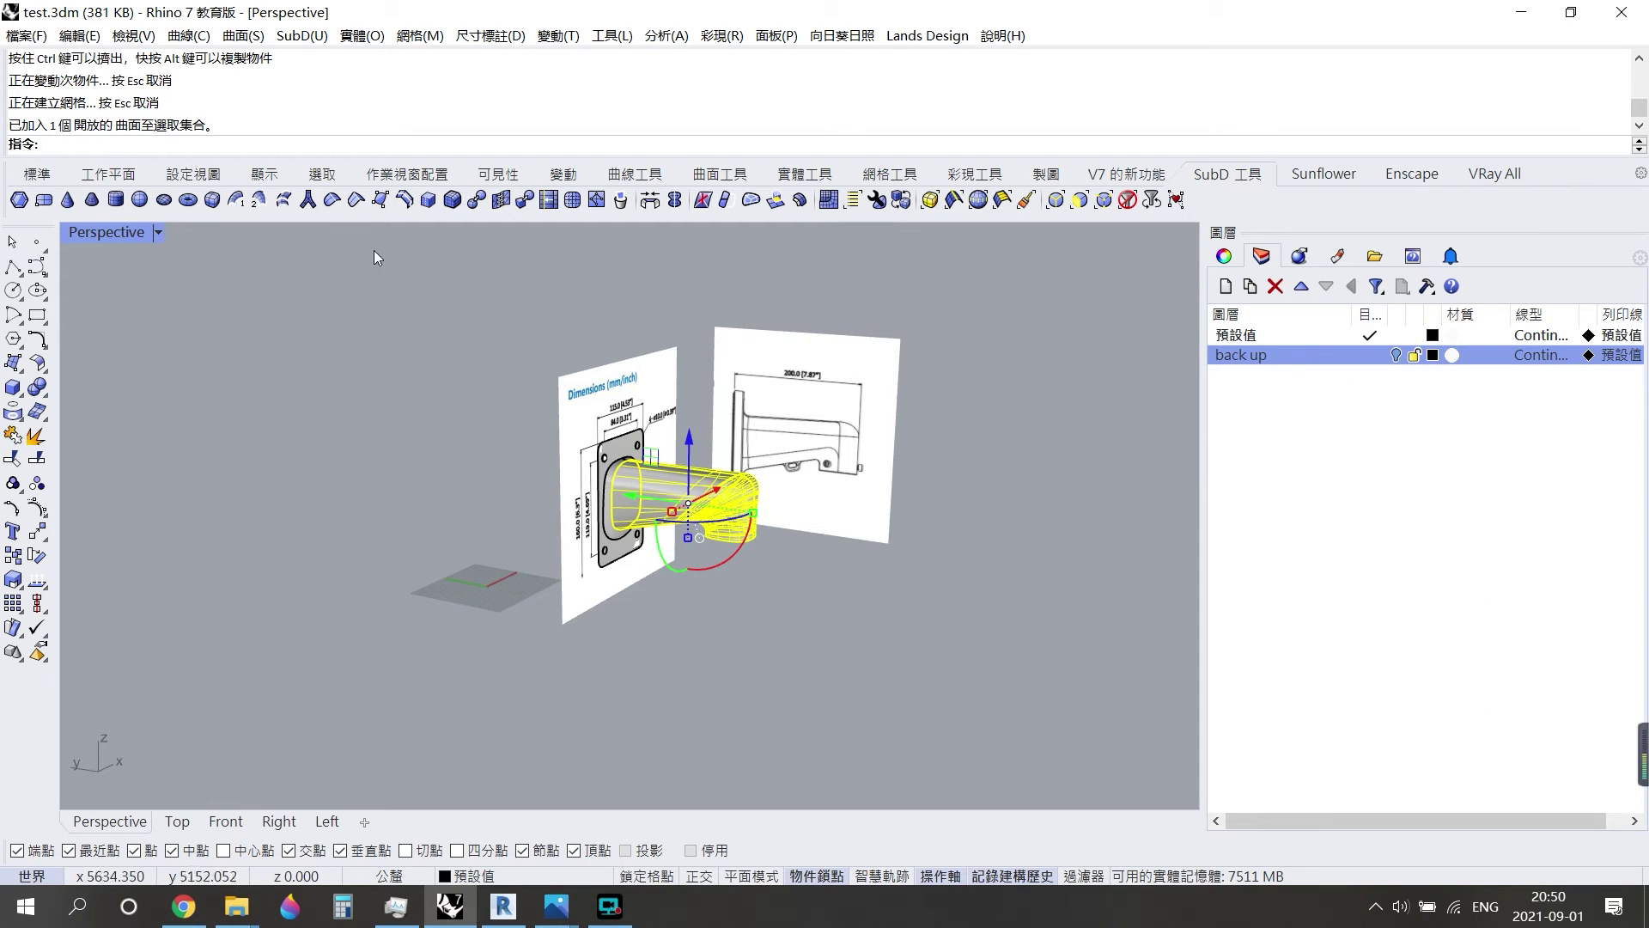
{"action": "left_click", "coordinate": [521, 203]}
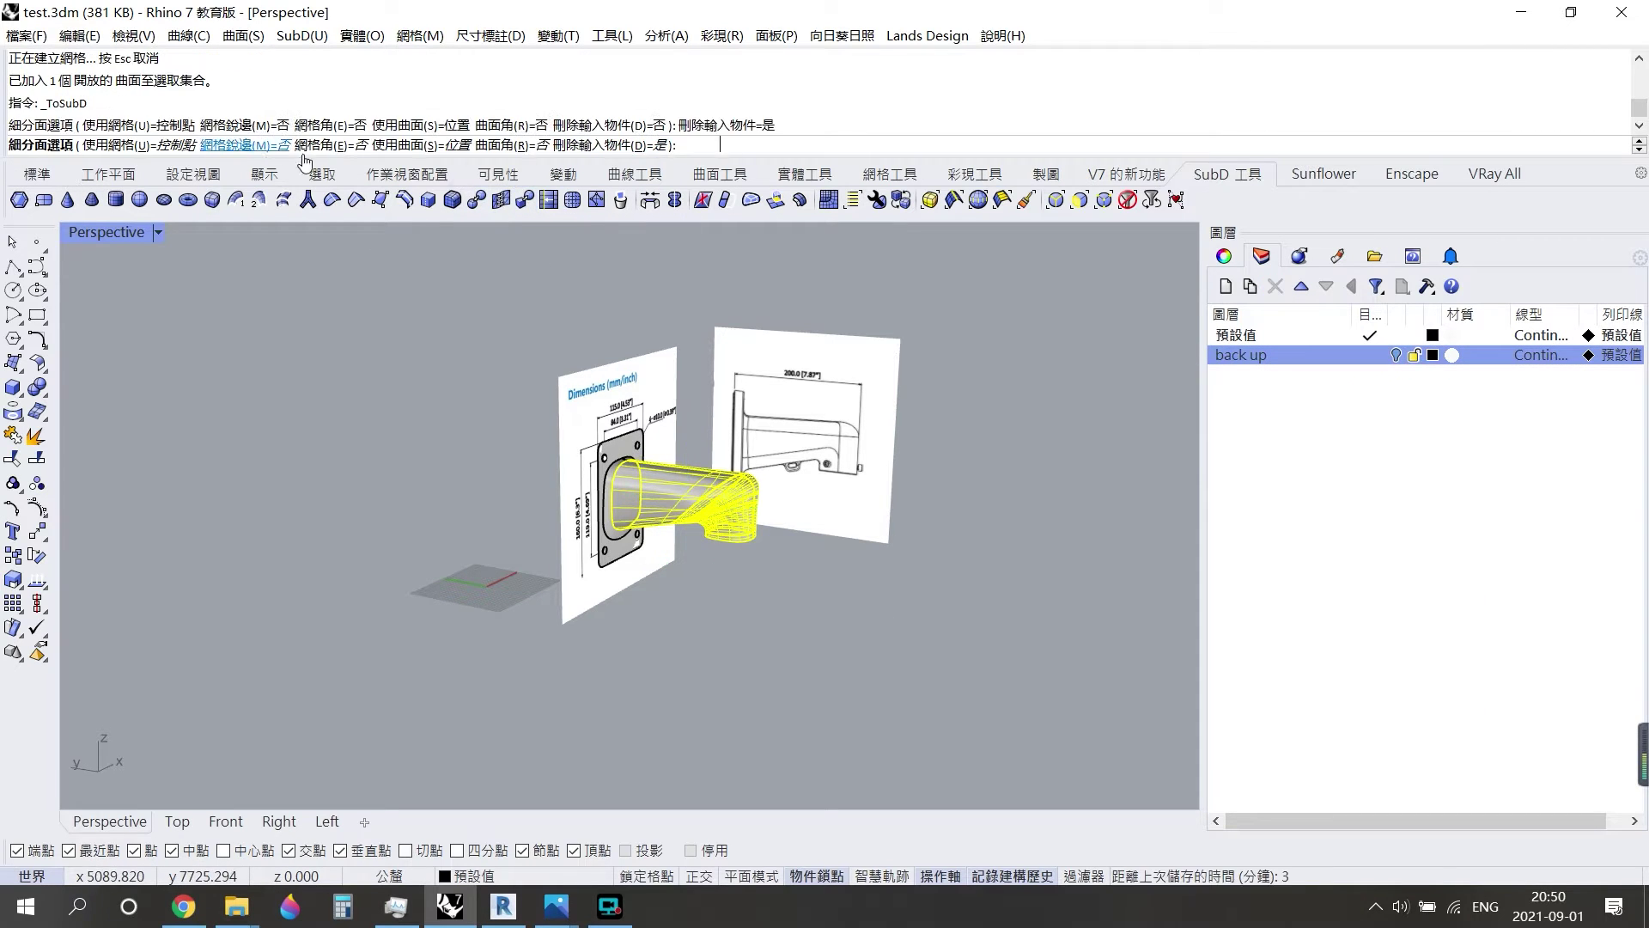
Confirm the SubD conversion of the arm and begin inserting points on its edges.
{"action": "key", "text": "Return"}
{"action": "scroll", "coordinate": [801, 665], "scroll_direction": "up", "scroll_amount": 5}
{"action": "right_click_drag", "start_coordinate": [800, 665], "coordinate": [800, 496]}
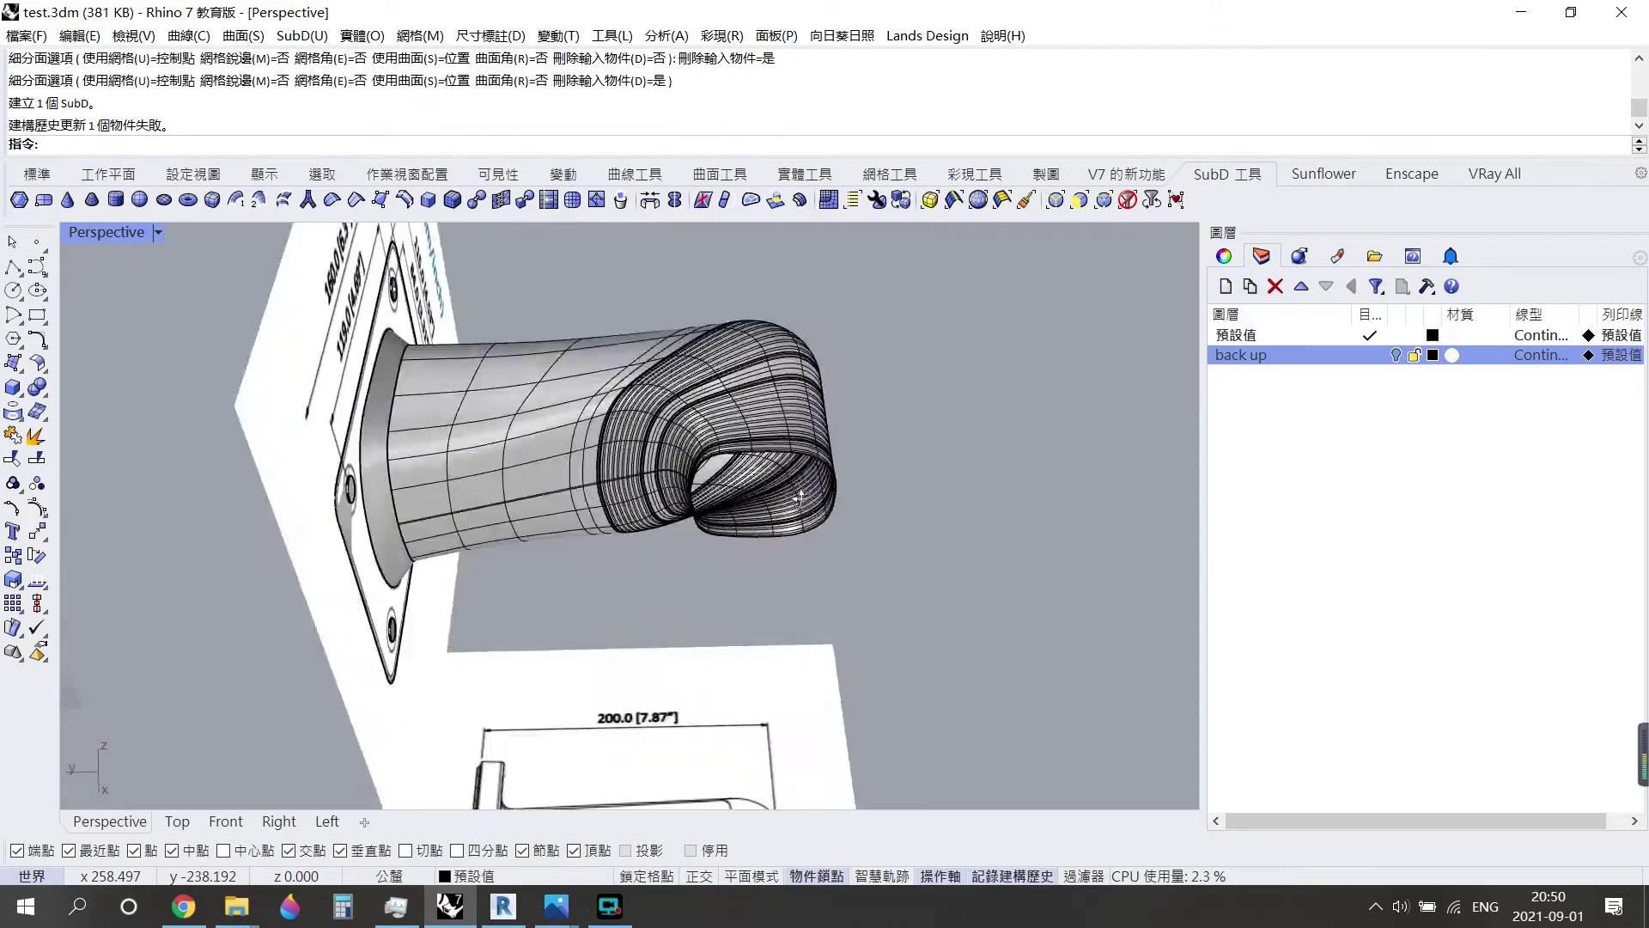
{"action": "scroll", "coordinate": [799, 496], "scroll_direction": "up", "scroll_amount": 3}
{"action": "left_click", "coordinate": [690, 335]}
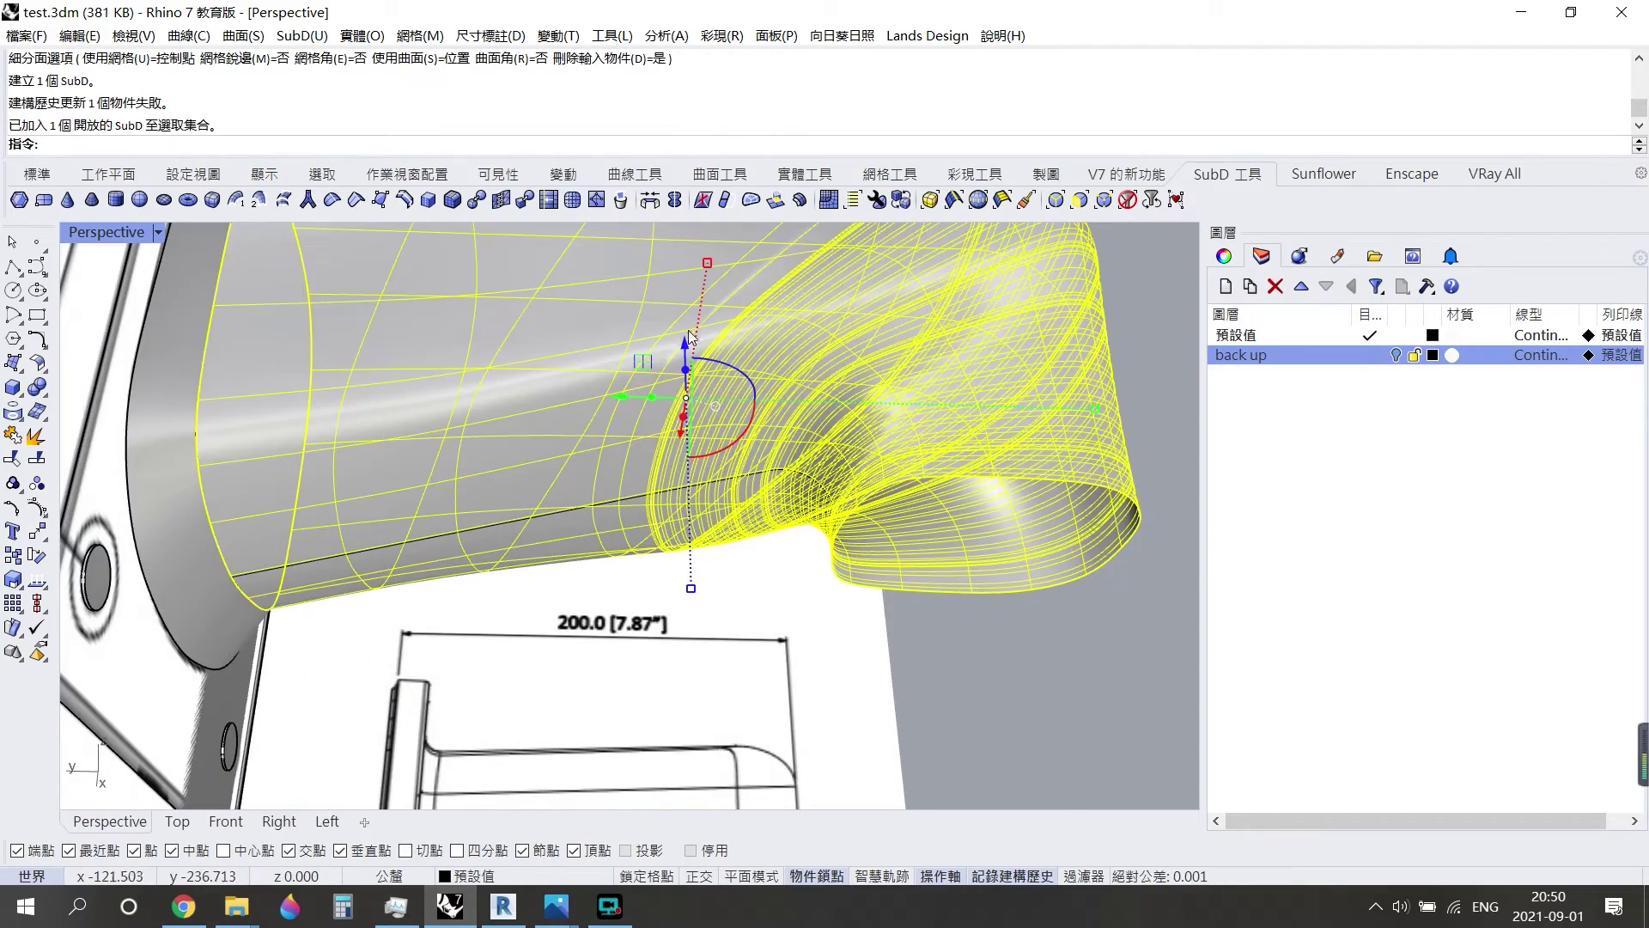
{"action": "left_click", "coordinate": [511, 203]}
{"action": "mouse_move", "coordinate": [541, 379]}
{"action": "right_mouse_down"}
{"action": "mouse_move", "coordinate": [595, 608]}
{"action": "mouse_move", "coordinate": [603, 481]}
{"action": "right_mouse_up"}
Try extruding two underside faces downward, then undo it.
{"action": "left_click", "coordinate": [616, 497], "text": "ctrl+shift"}
{"action": "left_click", "coordinate": [330, 577], "text": "ctrl+shift"}
{"action": "scroll", "coordinate": [423, 560], "scroll_direction": "up", "scroll_amount": 3}
{"action": "left_click_drag", "start_coordinate": [474, 591], "coordinate": [501, 687], "text": "ctrl"}
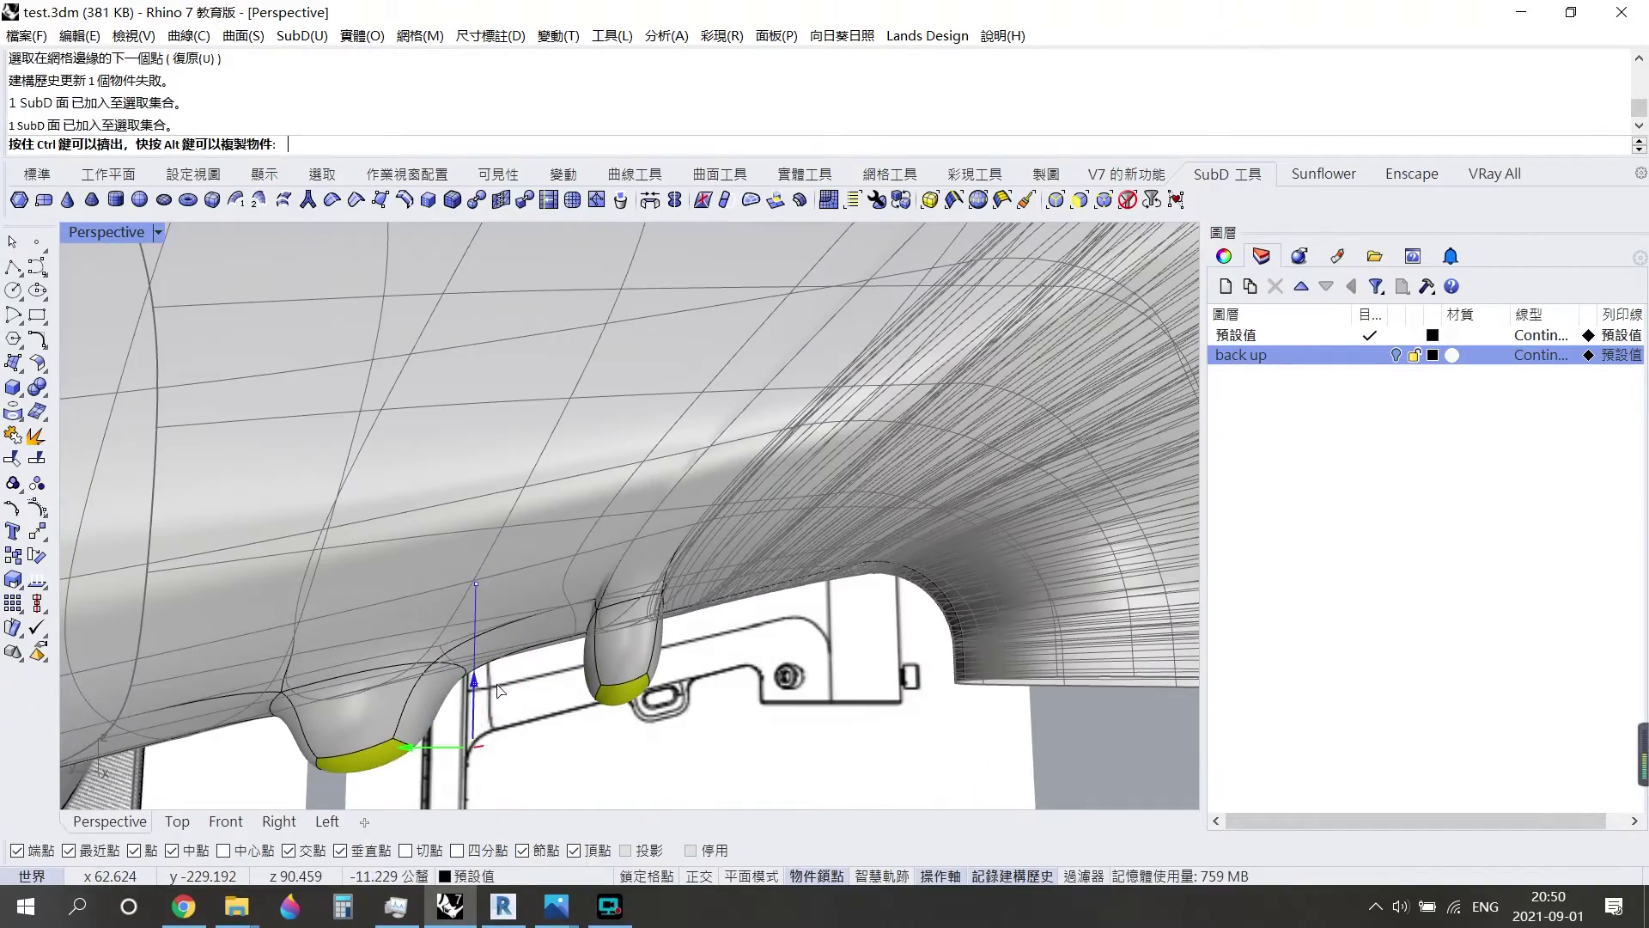
{"action": "right_click_drag", "start_coordinate": [501, 670], "coordinate": [755, 619]}
{"action": "key", "text": "ctrl+z"}
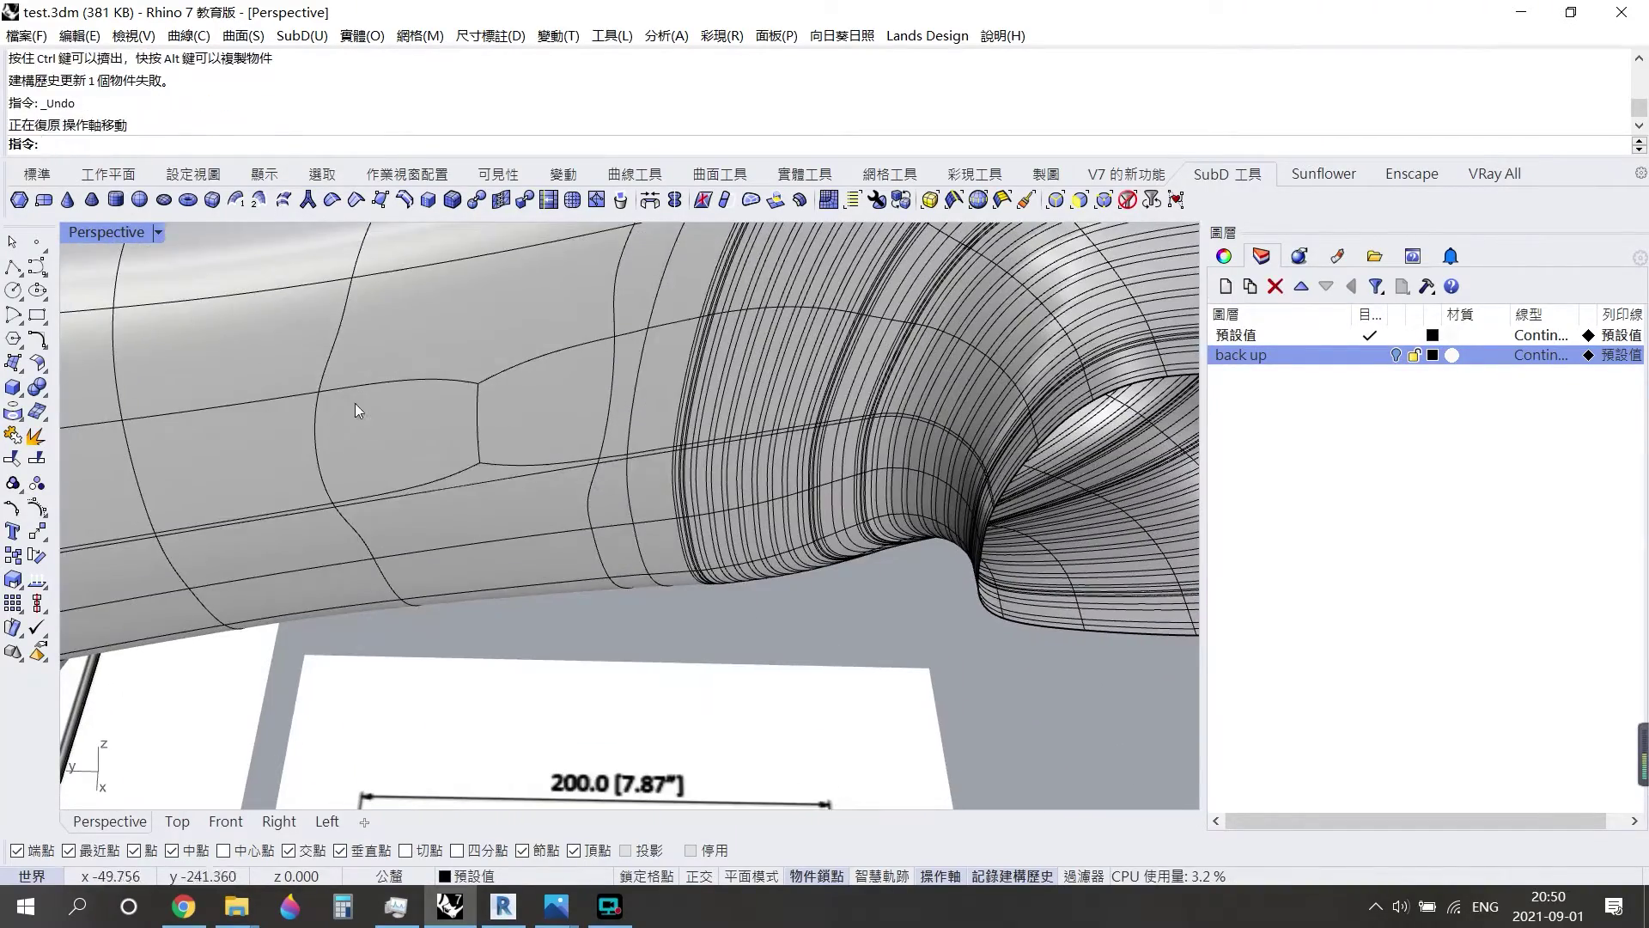
Insert new edges across the arm's underside with three points.
{"action": "left_click", "coordinate": [418, 385]}
{"action": "left_click", "coordinate": [400, 389]}
{"action": "left_click", "coordinate": [408, 475]}
{"action": "key", "text": "Return"}
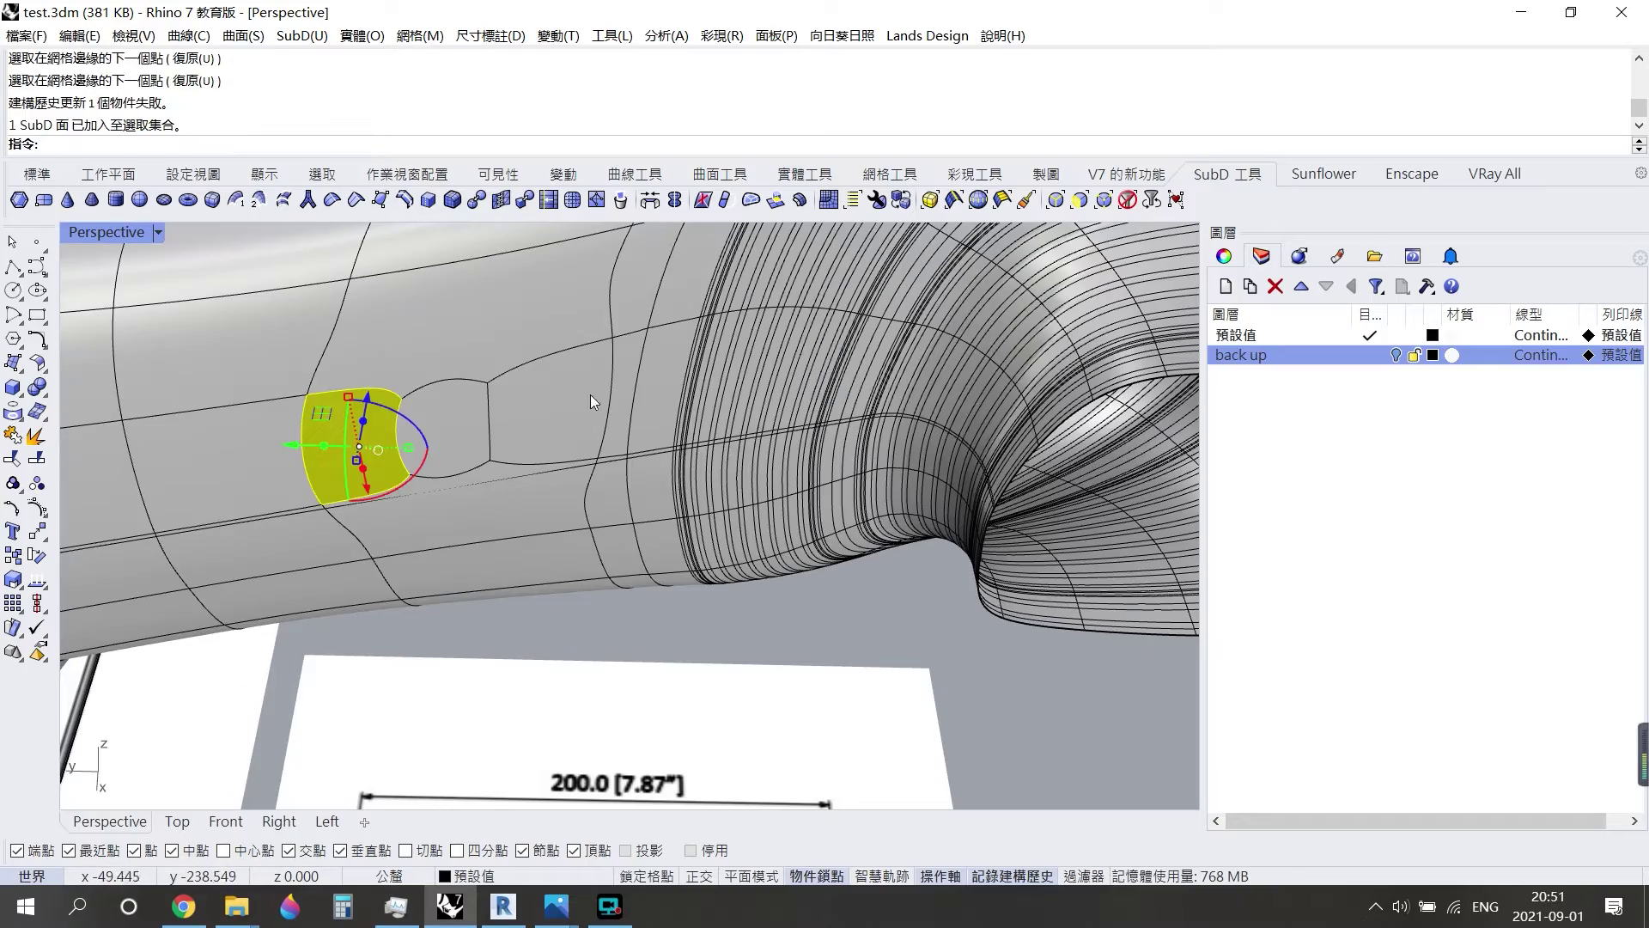
Extrude two underside faces down into legs and delete their end faces to open the tubes.
{"action": "left_click", "coordinate": [446, 427], "text": "ctrl+shift"}
{"action": "left_click", "coordinate": [655, 459], "text": "ctrl+shift"}
{"action": "mouse_move", "coordinate": [562, 462]}
{"action": "right_mouse_down"}
{"action": "mouse_move", "coordinate": [601, 430]}
{"action": "mouse_move", "coordinate": [515, 481]}
{"action": "right_mouse_up"}
{"action": "left_click_drag", "start_coordinate": [475, 385], "coordinate": [511, 502], "text": "ctrl"}
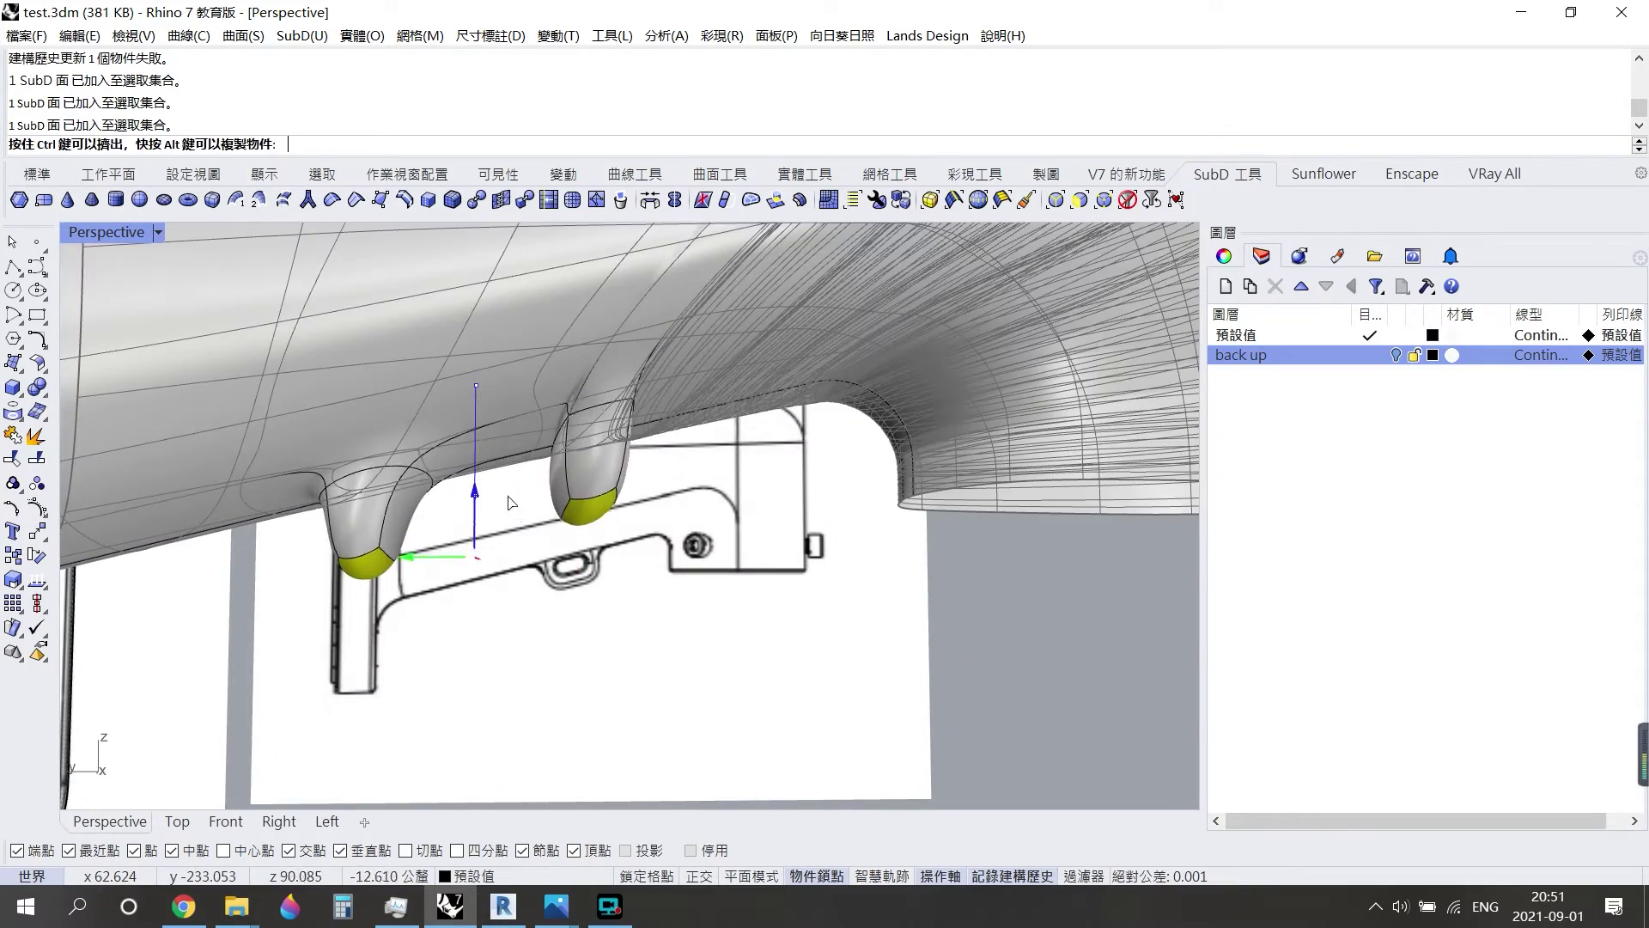
{"action": "key", "text": "Delete"}
{"action": "right_click_drag", "start_coordinate": [511, 503], "coordinate": [555, 359]}
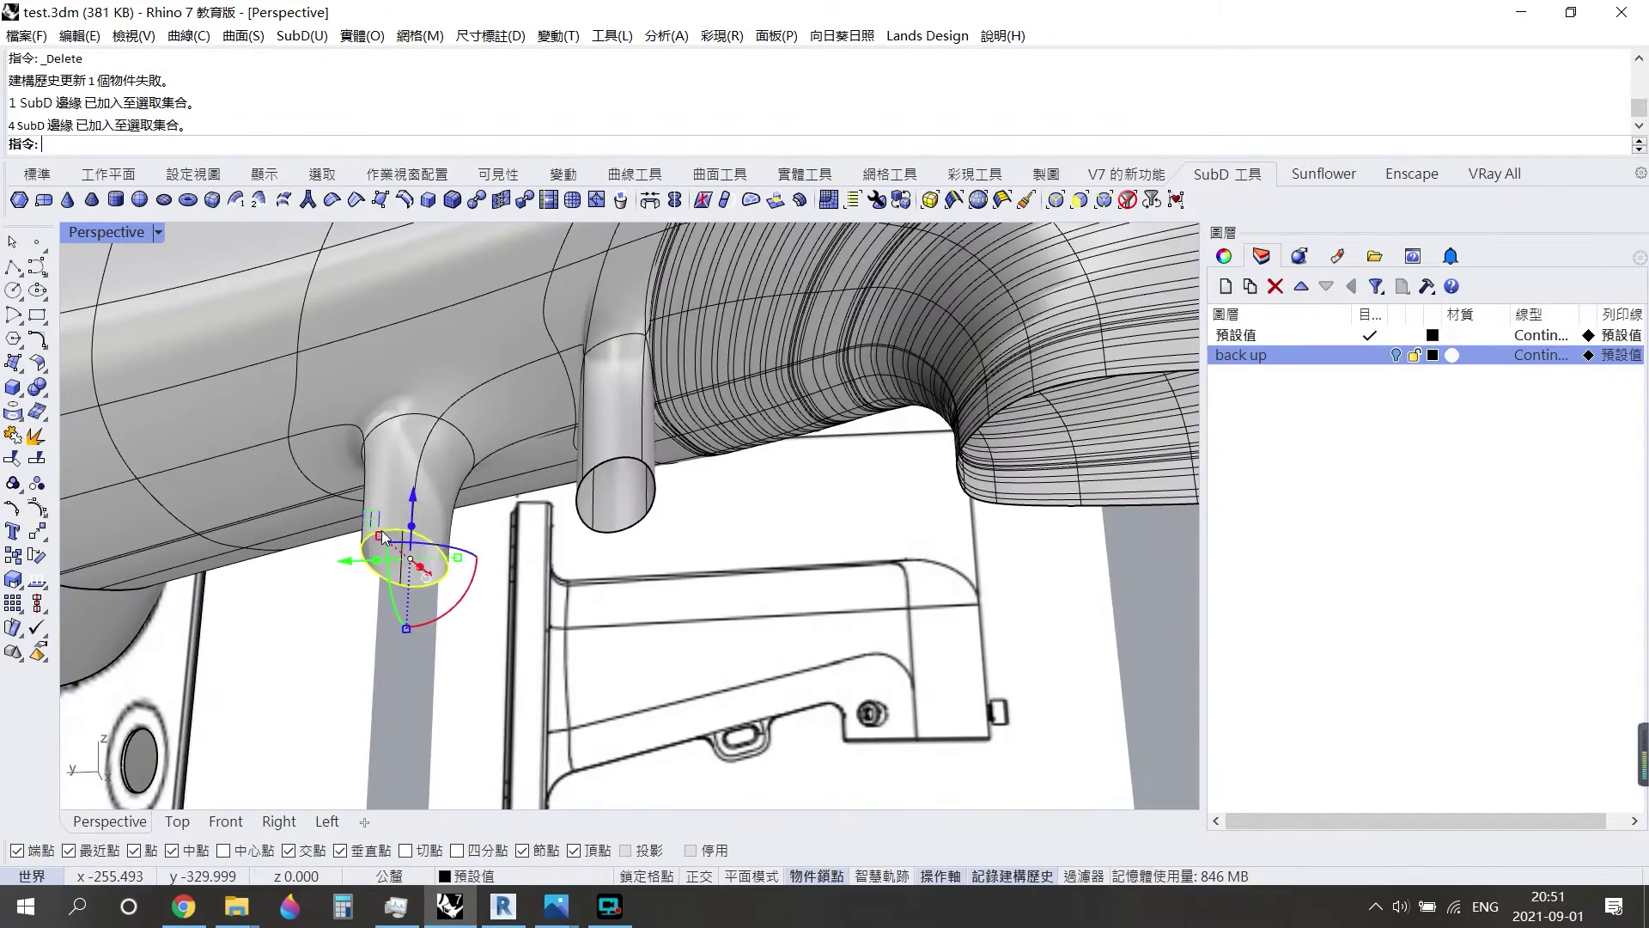
{"action": "right_click_drag", "start_coordinate": [532, 236], "coordinate": [290, 260]}
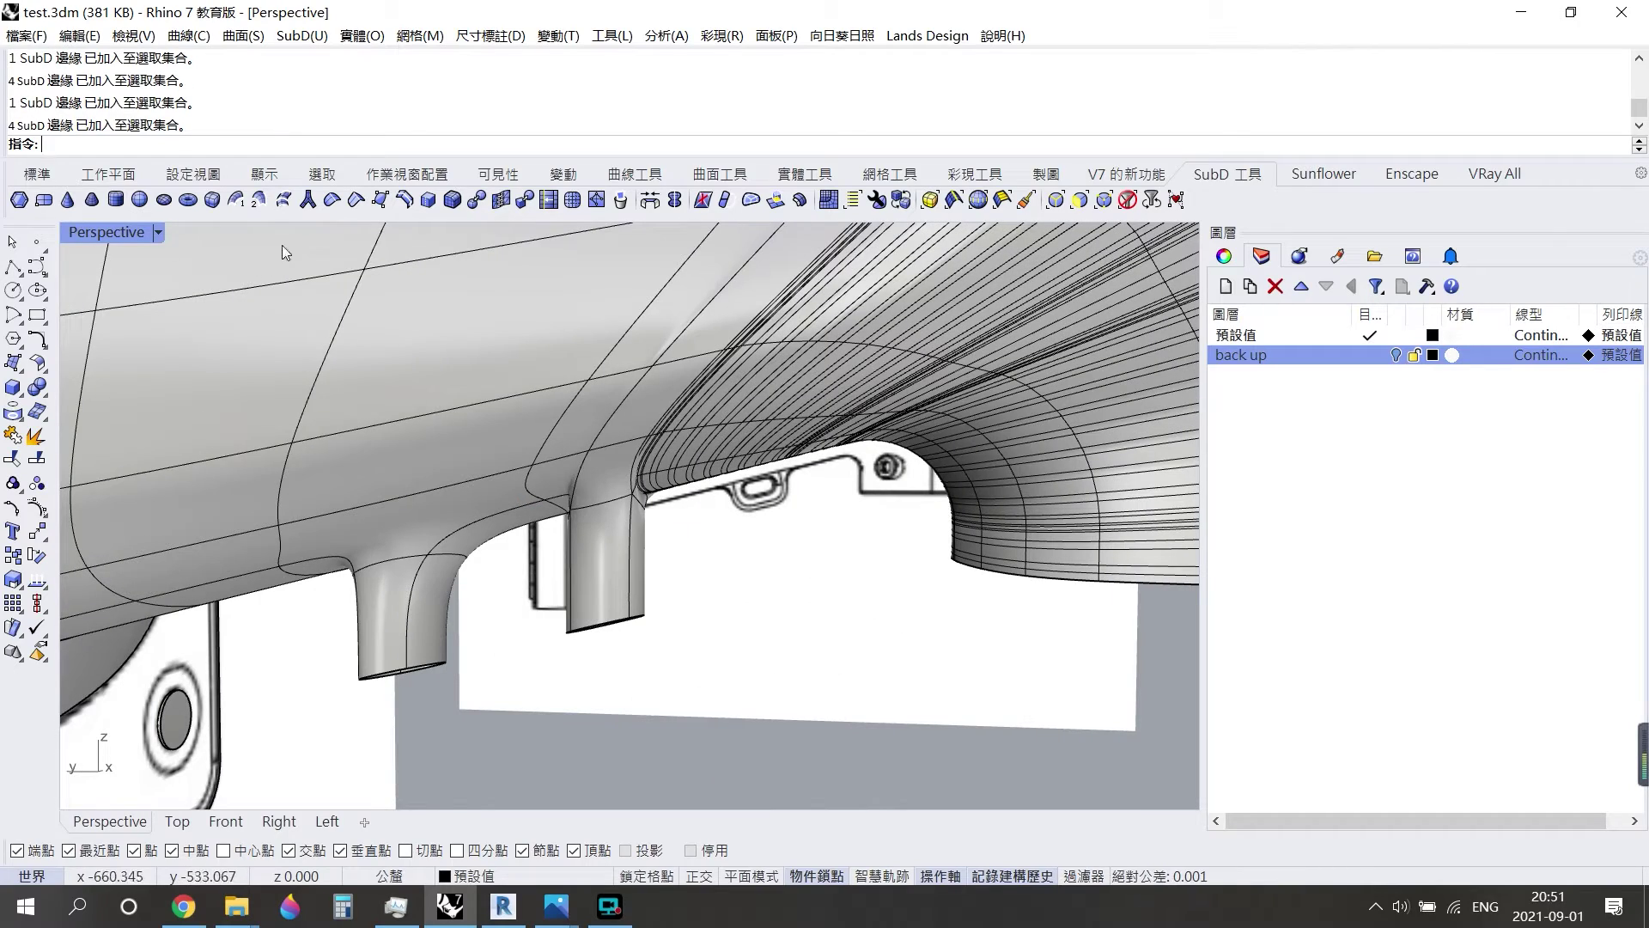
{"action": "left_click", "coordinate": [650, 199]}
Preview a Bridge between the two tube-end loops with 2 segments and straightness around 52-70%.
{"action": "right_click_drag", "start_coordinate": [601, 360], "coordinate": [481, 481]}
{"action": "double_click", "coordinate": [445, 550]}
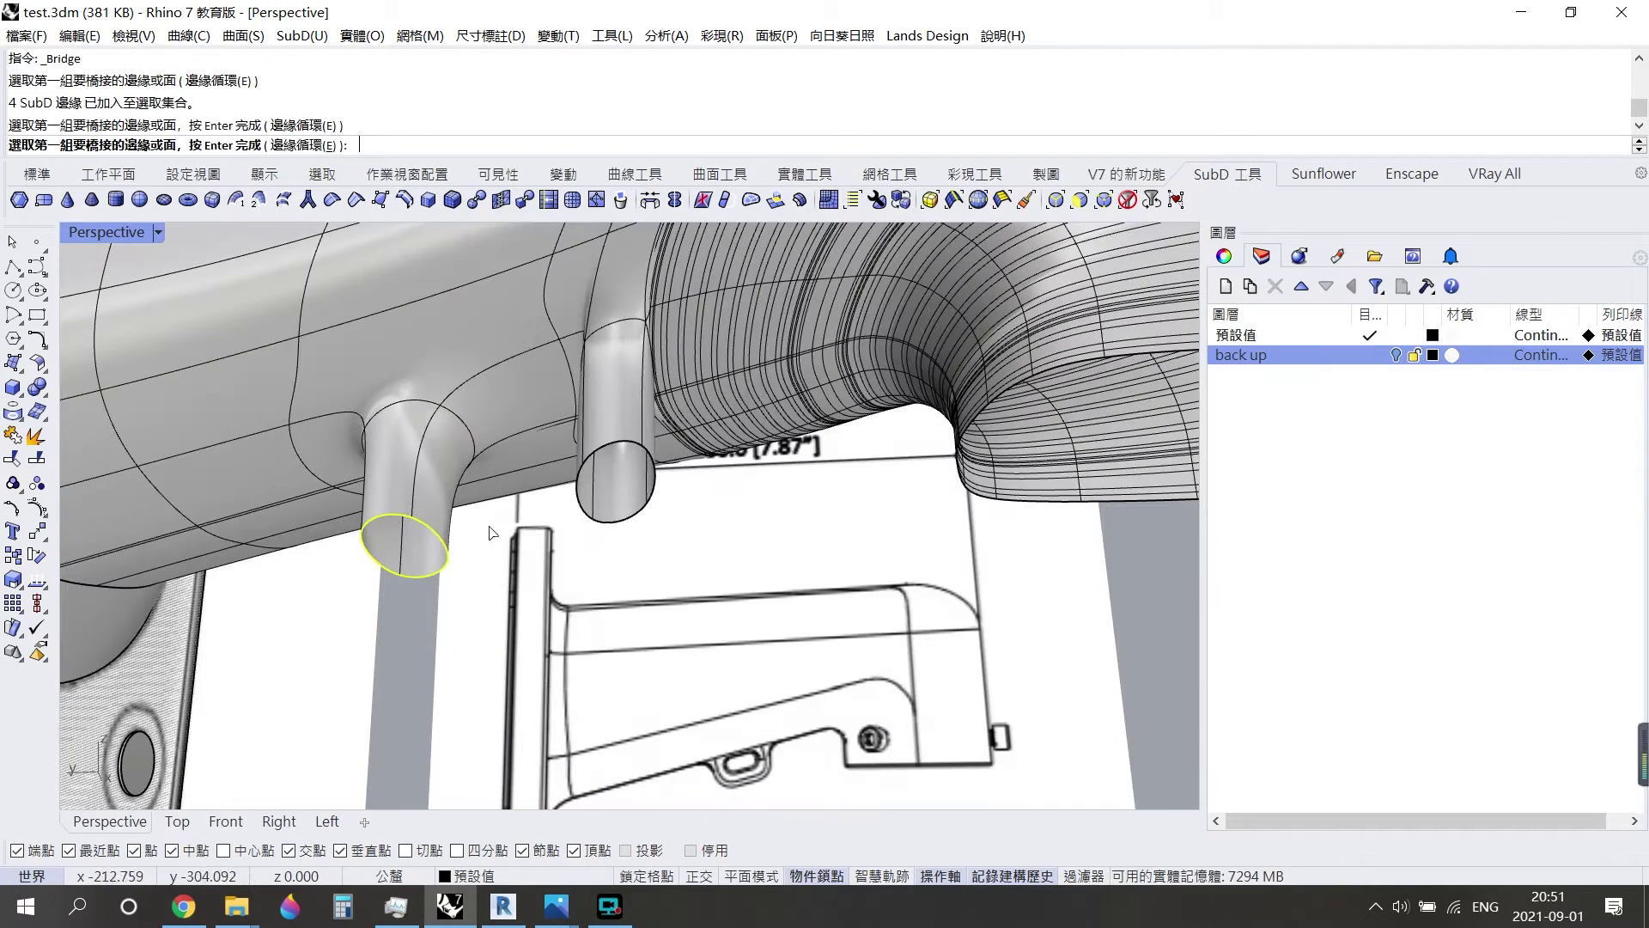
{"action": "double_click", "coordinate": [629, 447]}
{"action": "key", "text": "Return"}
{"action": "left_click", "coordinate": [327, 821]}
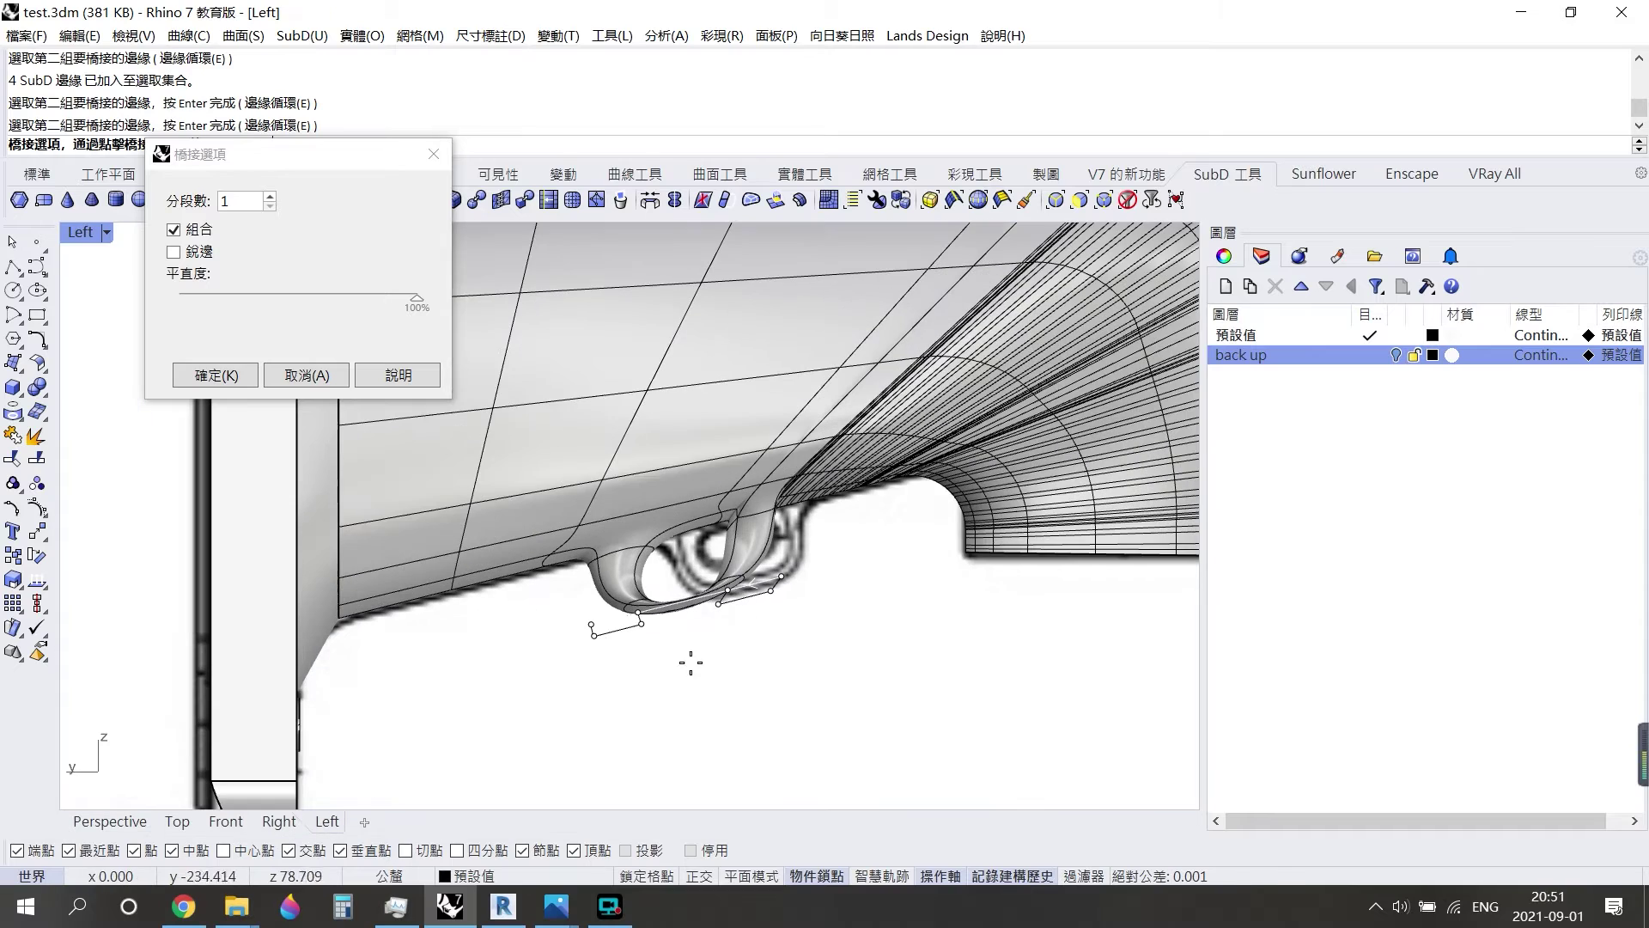
{"action": "left_click", "coordinate": [269, 196]}
{"action": "left_click", "coordinate": [110, 822]}
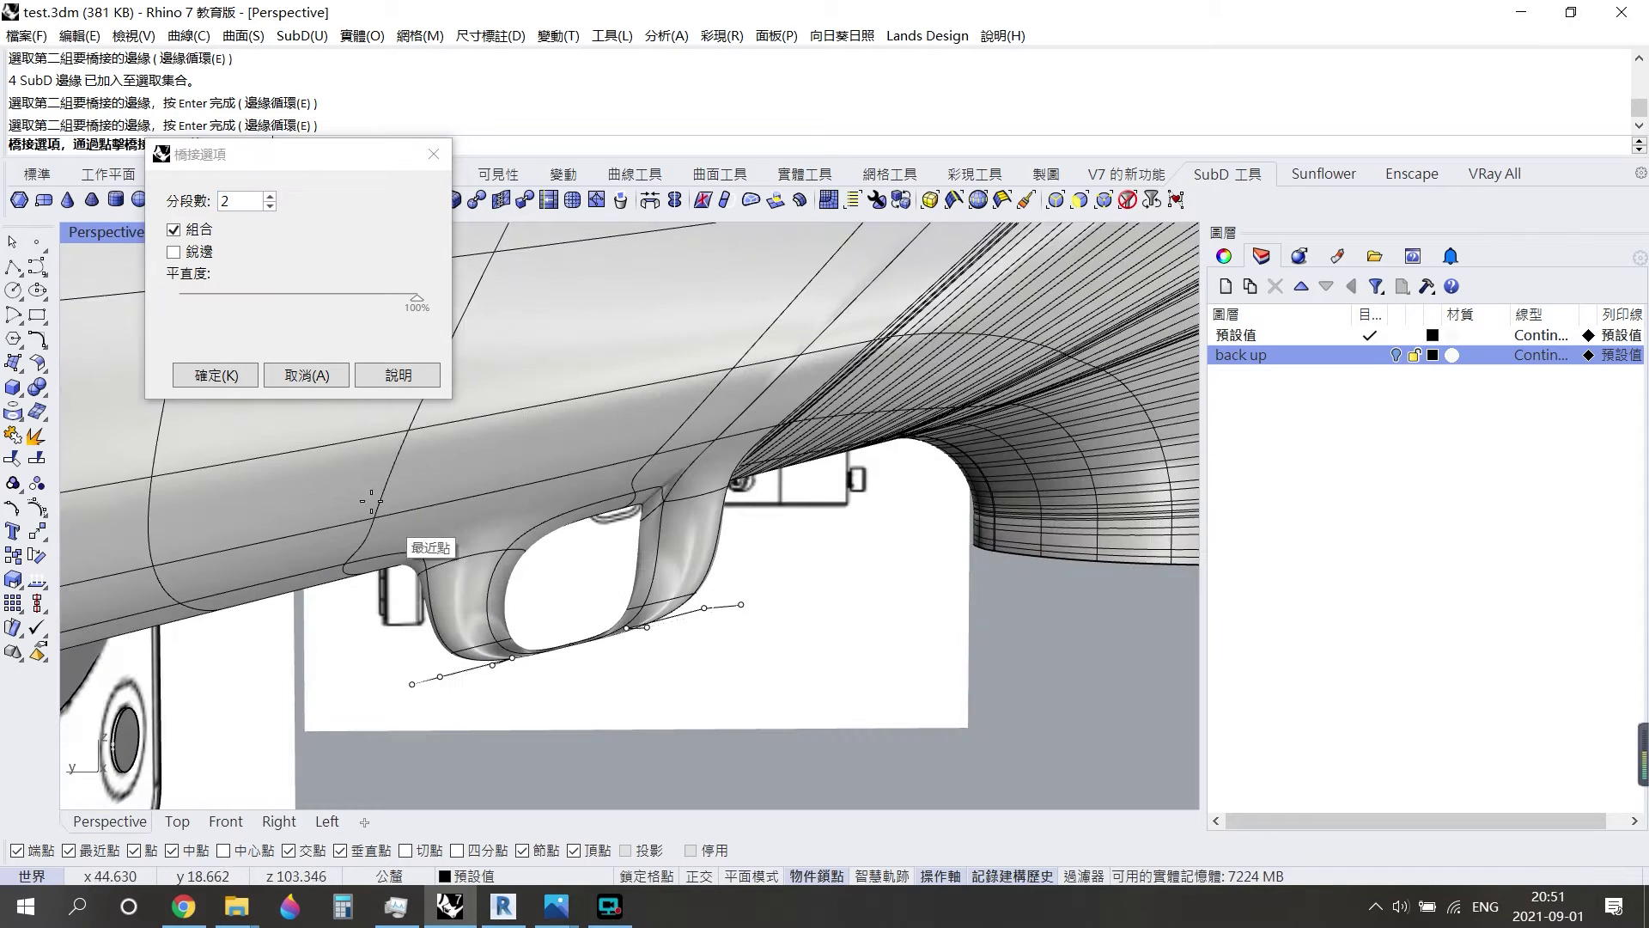
{"action": "left_click_drag", "start_coordinate": [417, 298], "coordinate": [331, 308]}
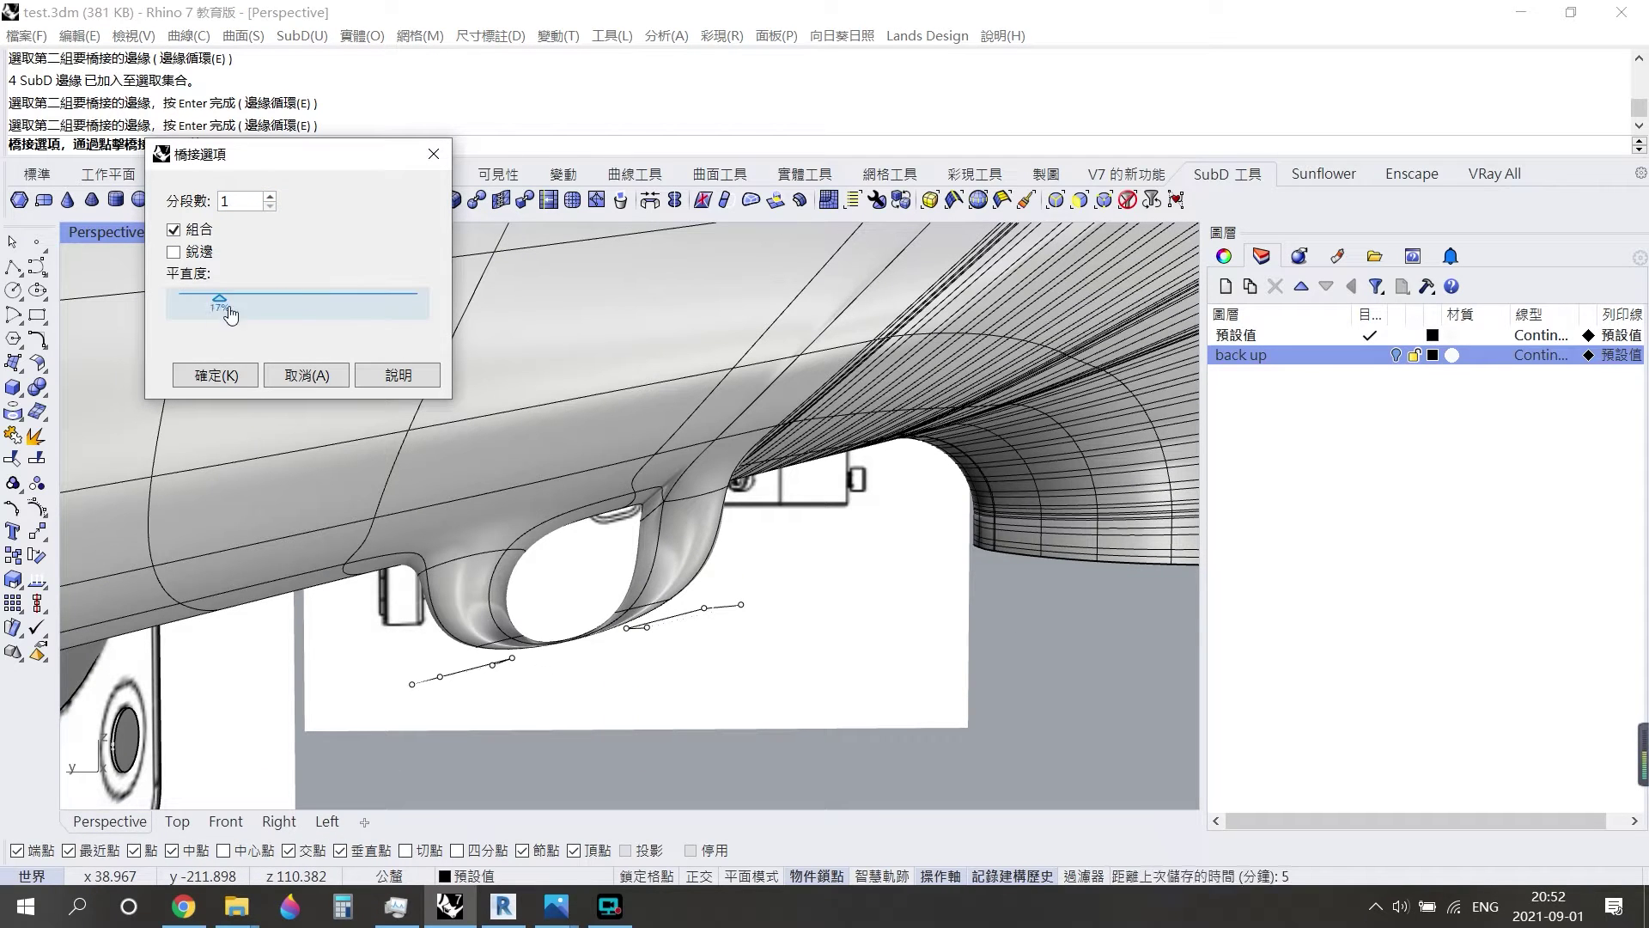
{"action": "left_click", "coordinate": [271, 199]}
{"action": "left_click_drag", "start_coordinate": [268, 316], "coordinate": [305, 301]}
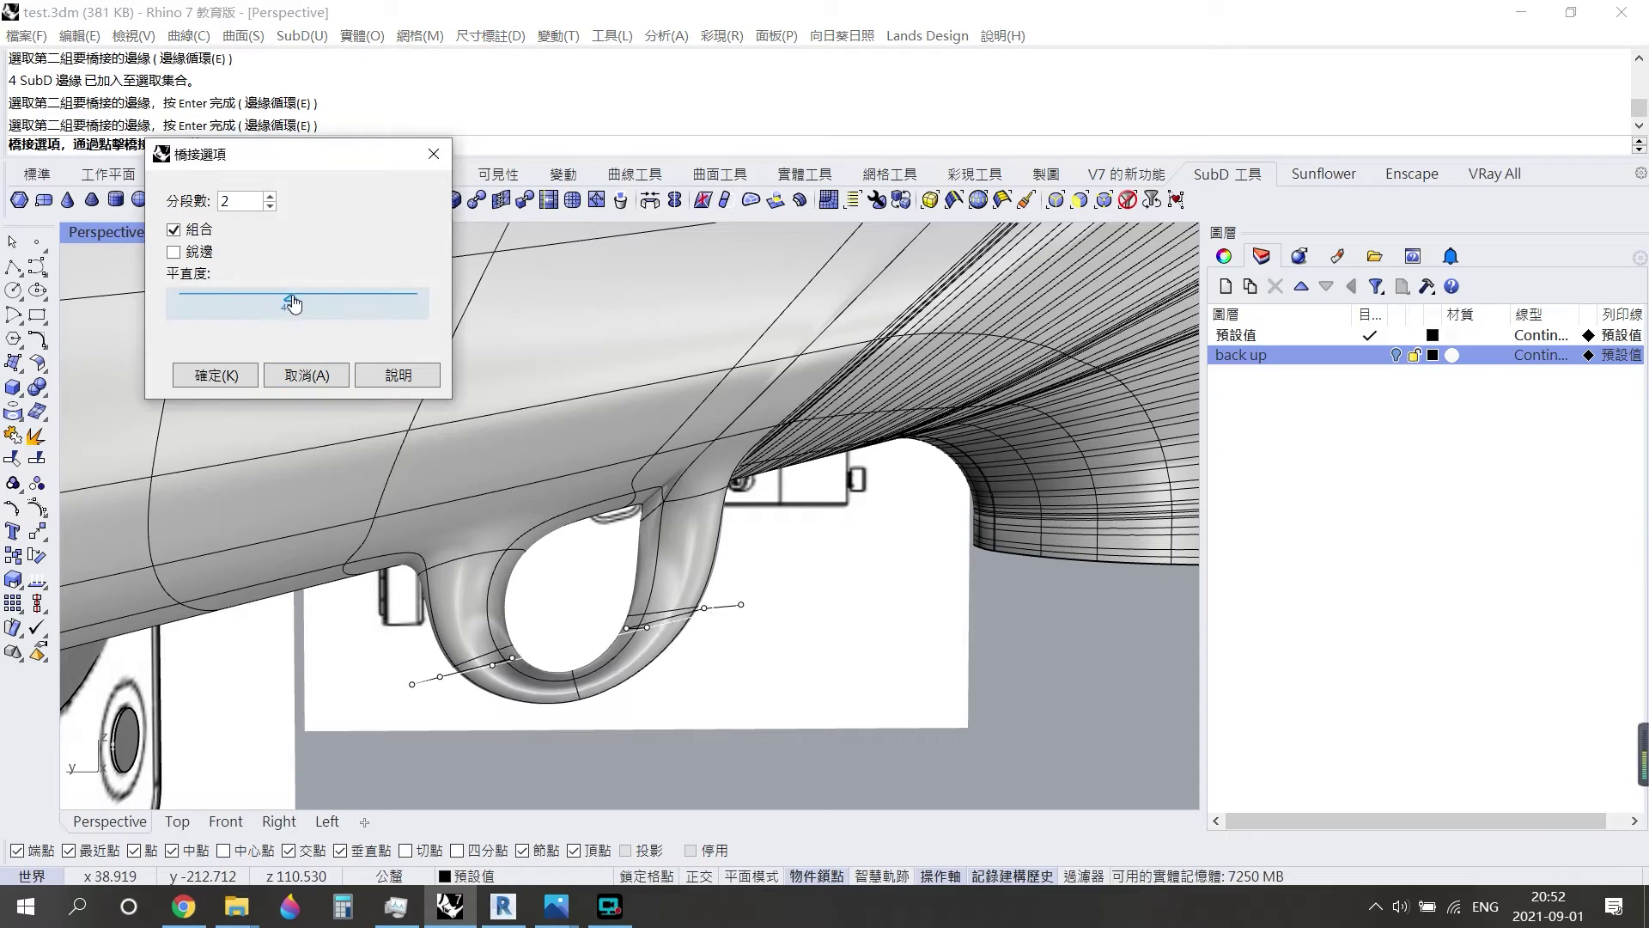
{"action": "right_click_drag", "start_coordinate": [479, 479], "coordinate": [660, 479]}
Cancel the bridge and undo the end-face deletion and the tube extrusion.
{"action": "key", "text": "Escape"}
{"action": "key", "text": "ctrl+z"}
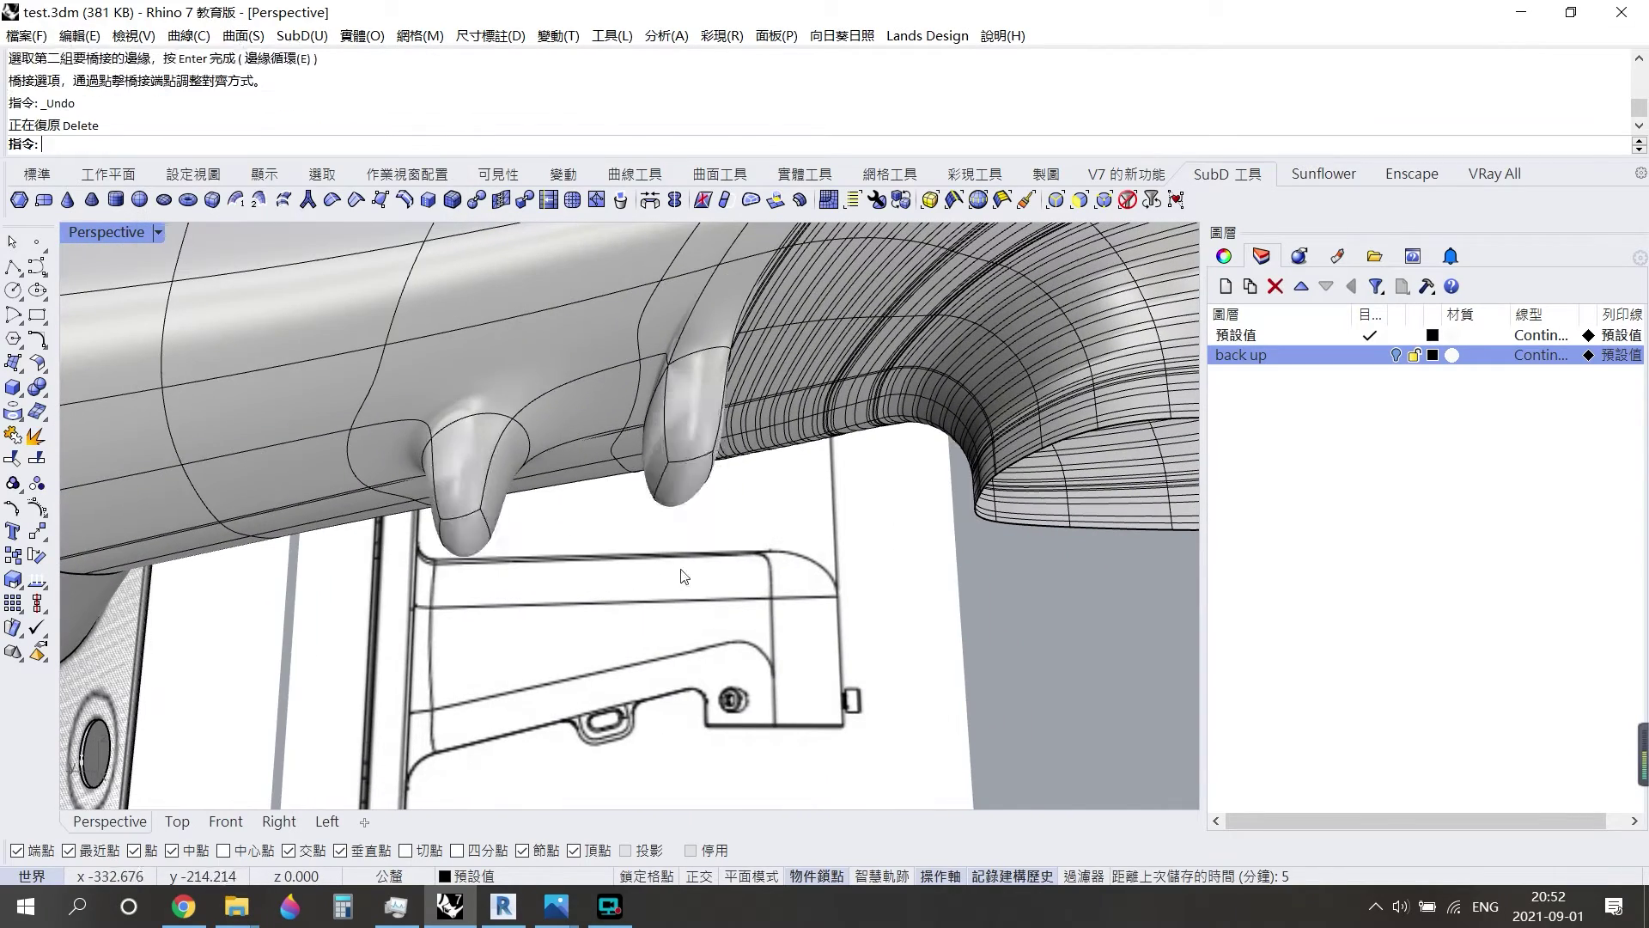
{"action": "key", "text": "ctrl+z"}
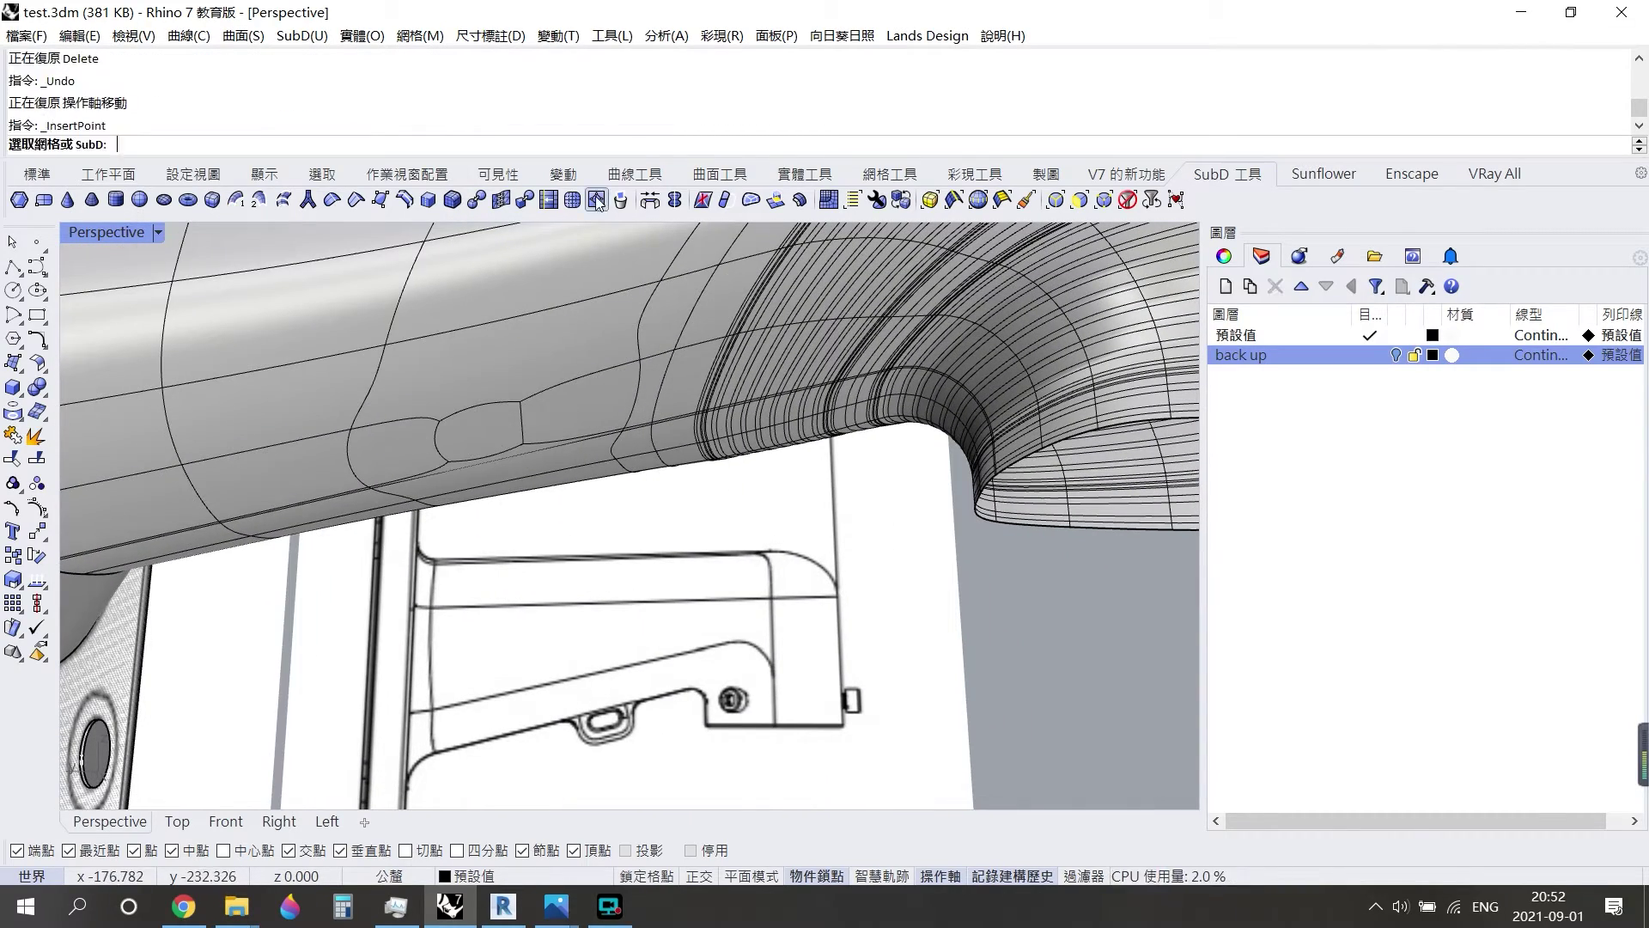
Insert a new edge across the small lobe on the SubD arm.
{"action": "left_click", "coordinate": [620, 199]}
{"action": "left_click", "coordinate": [469, 419]}
{"action": "left_click", "coordinate": [468, 453]}
{"action": "mouse_move", "coordinate": [564, 602]}
{"action": "right_mouse_down"}
{"action": "mouse_move", "coordinate": [600, 423]}
{"action": "mouse_move", "coordinate": [581, 450]}
{"action": "right_mouse_up"}
Pull the selected faces down into legs and delete their end faces to open the tubes.
{"action": "left_click", "coordinate": [584, 460]}
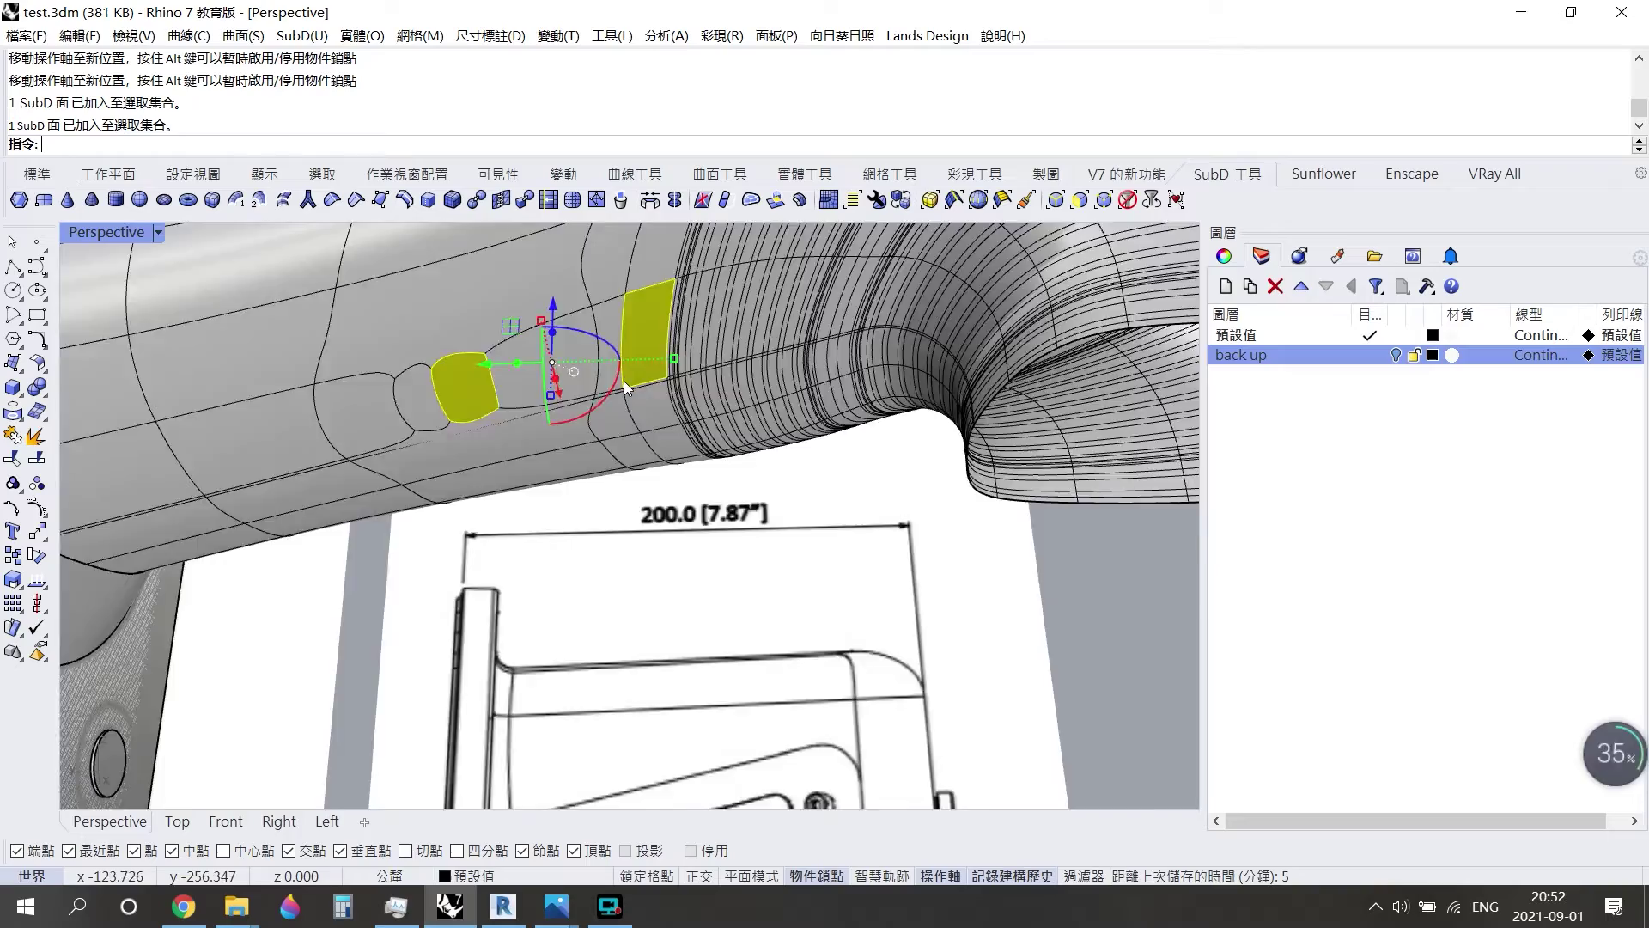
{"action": "left_click_drag", "start_coordinate": [582, 495], "coordinate": [558, 536]}
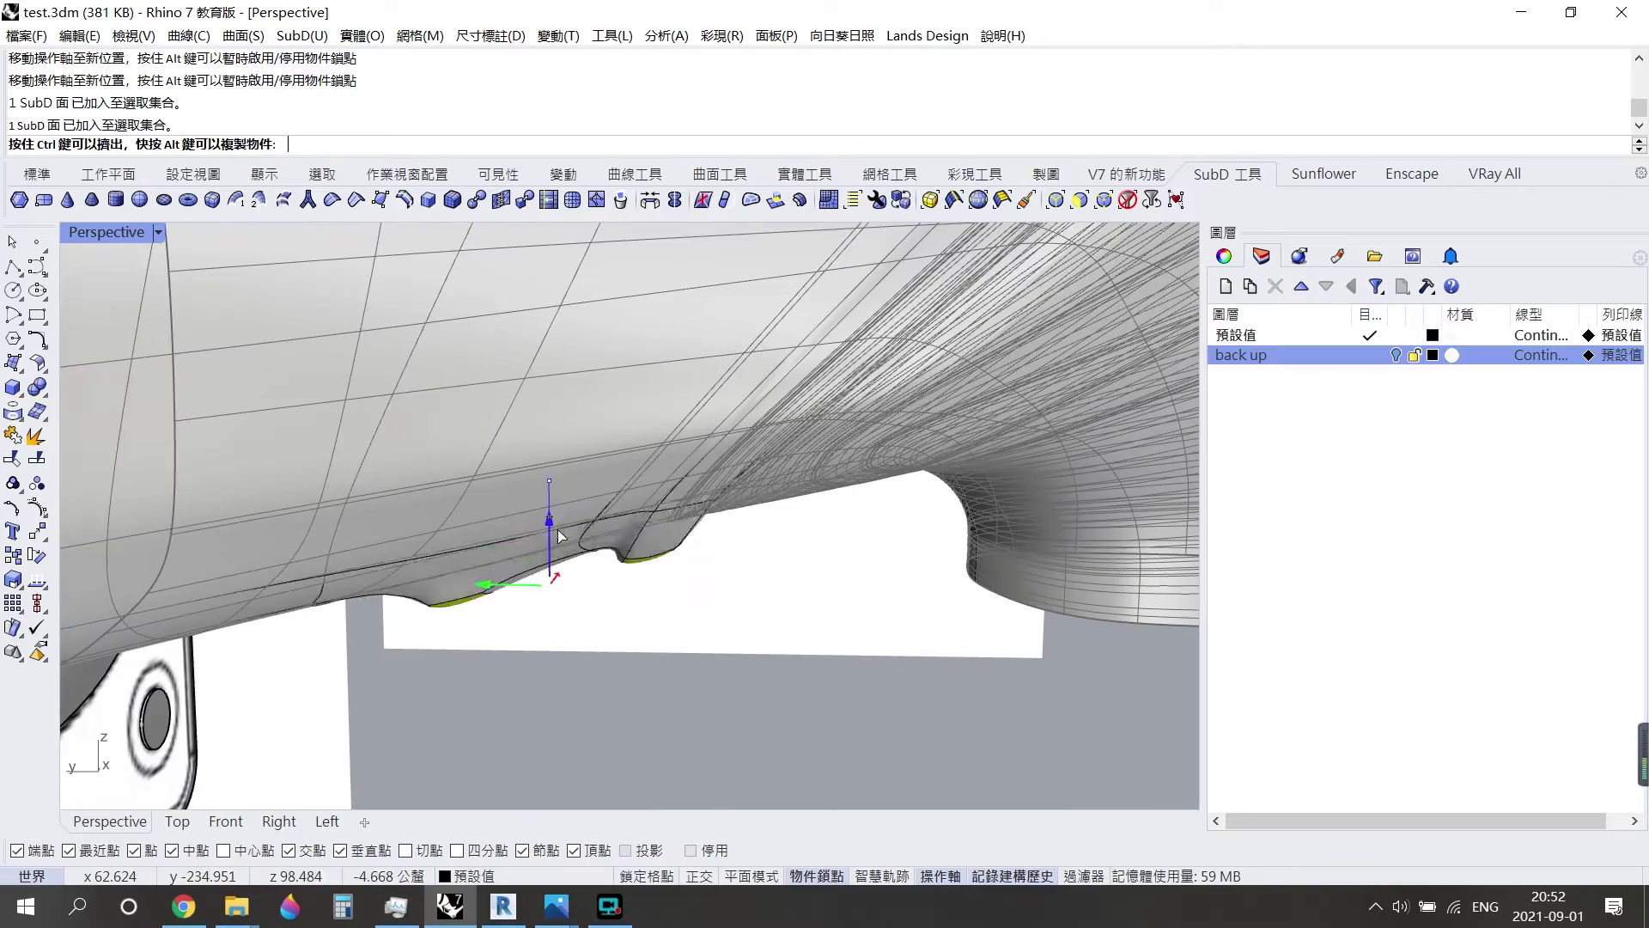
{"action": "key", "text": "Delete"}
{"action": "right_click_drag", "start_coordinate": [576, 571], "coordinate": [502, 524]}
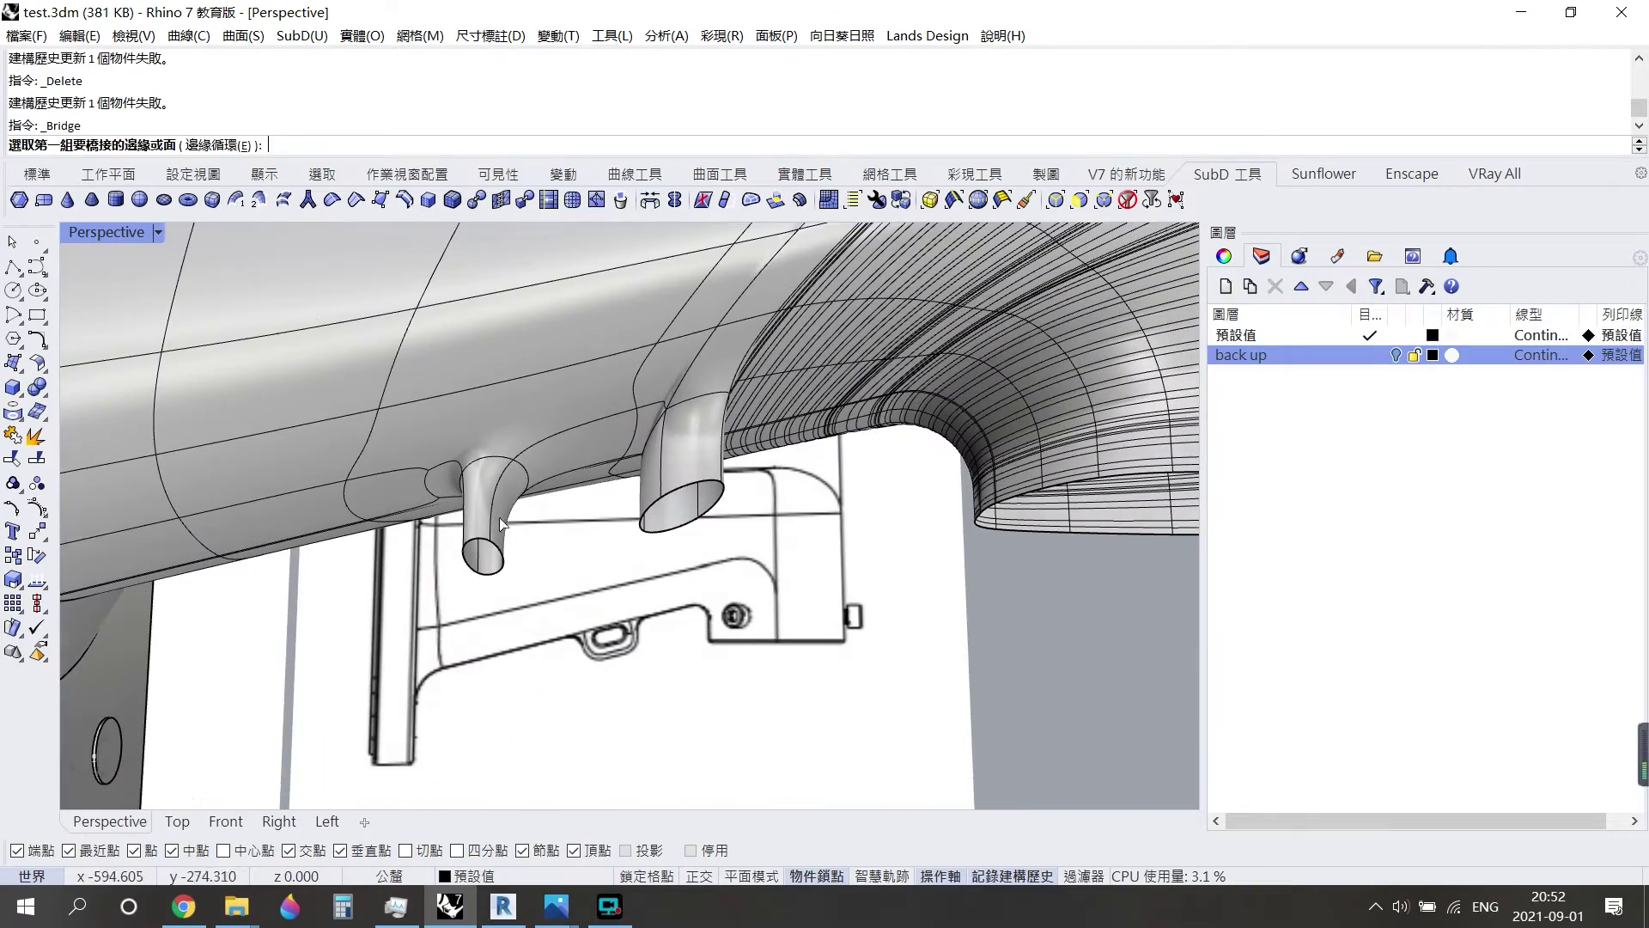
Try a Bridge between the open leg ends, then cancel it and undo the delete and move.
{"action": "left_click", "coordinate": [693, 486]}
{"action": "key", "text": "Return"}
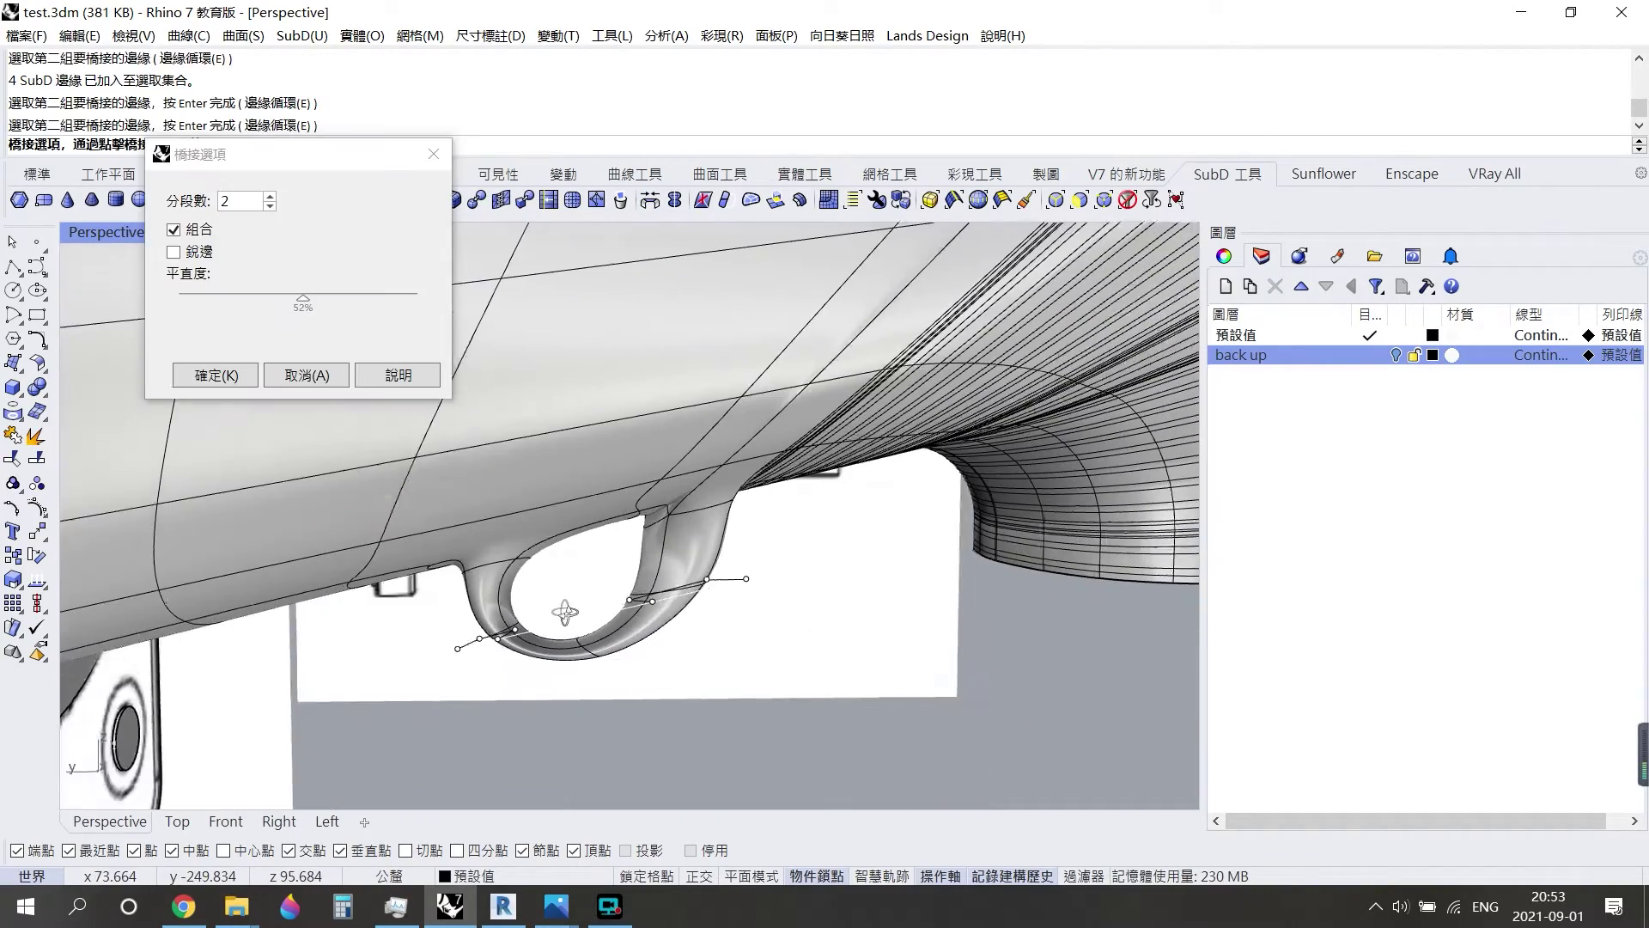
{"action": "key", "text": "Escape"}
{"action": "key", "text": "ctrl+z"}
{"action": "key", "text": "ctrl+z"}
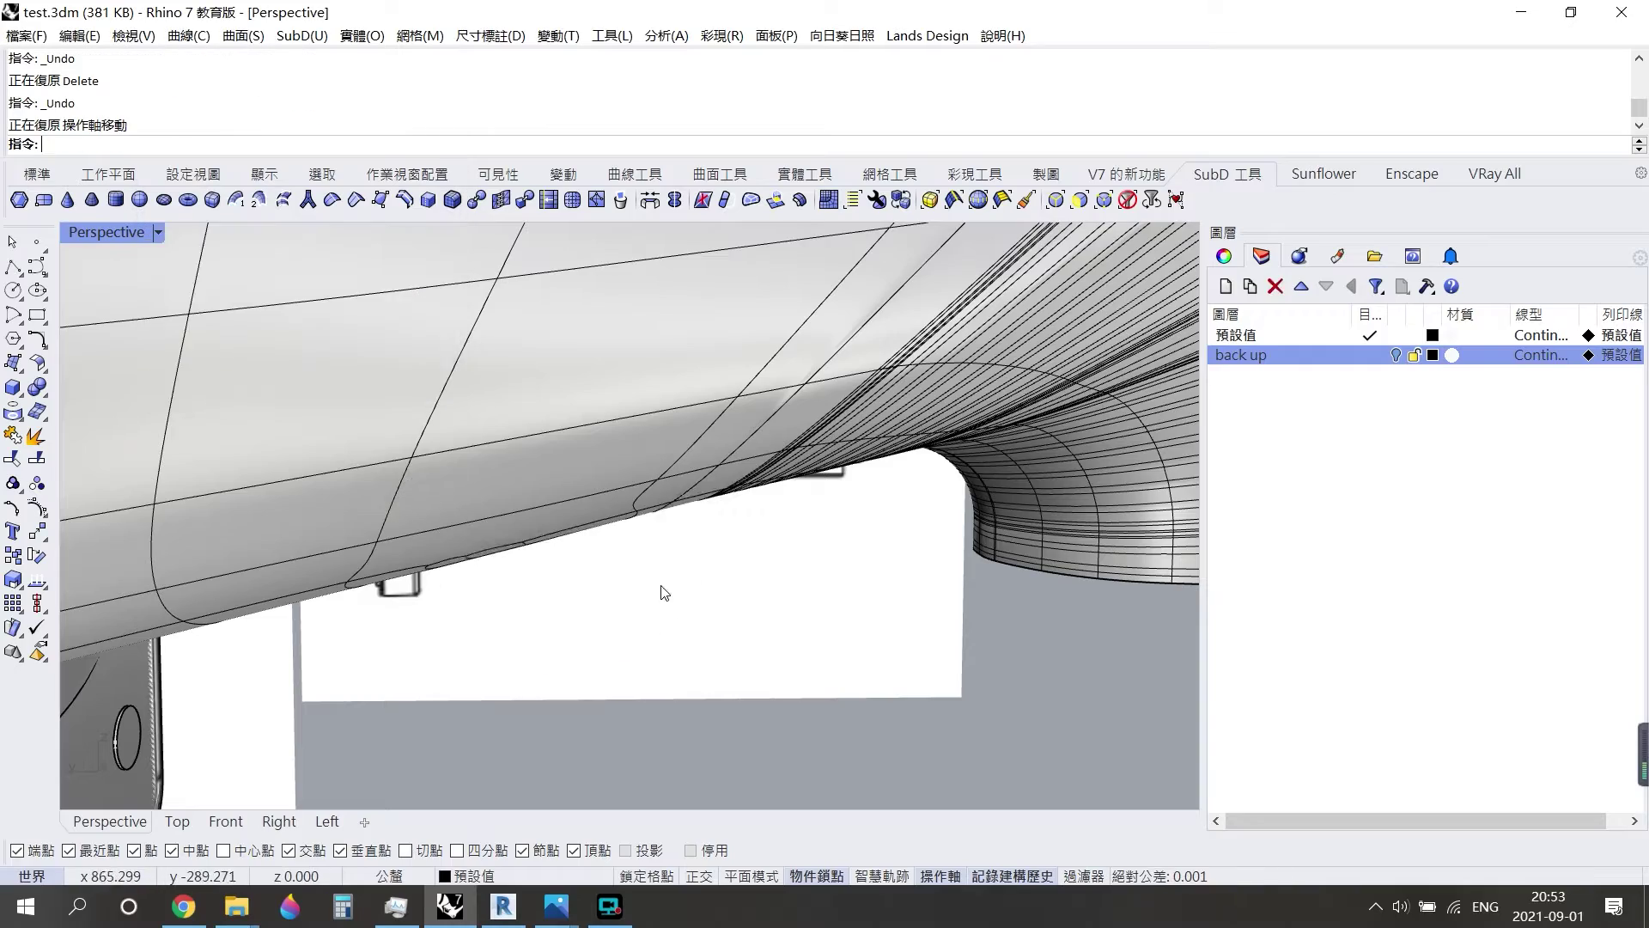
{"action": "key", "text": "ctrl+shift+Tab"}
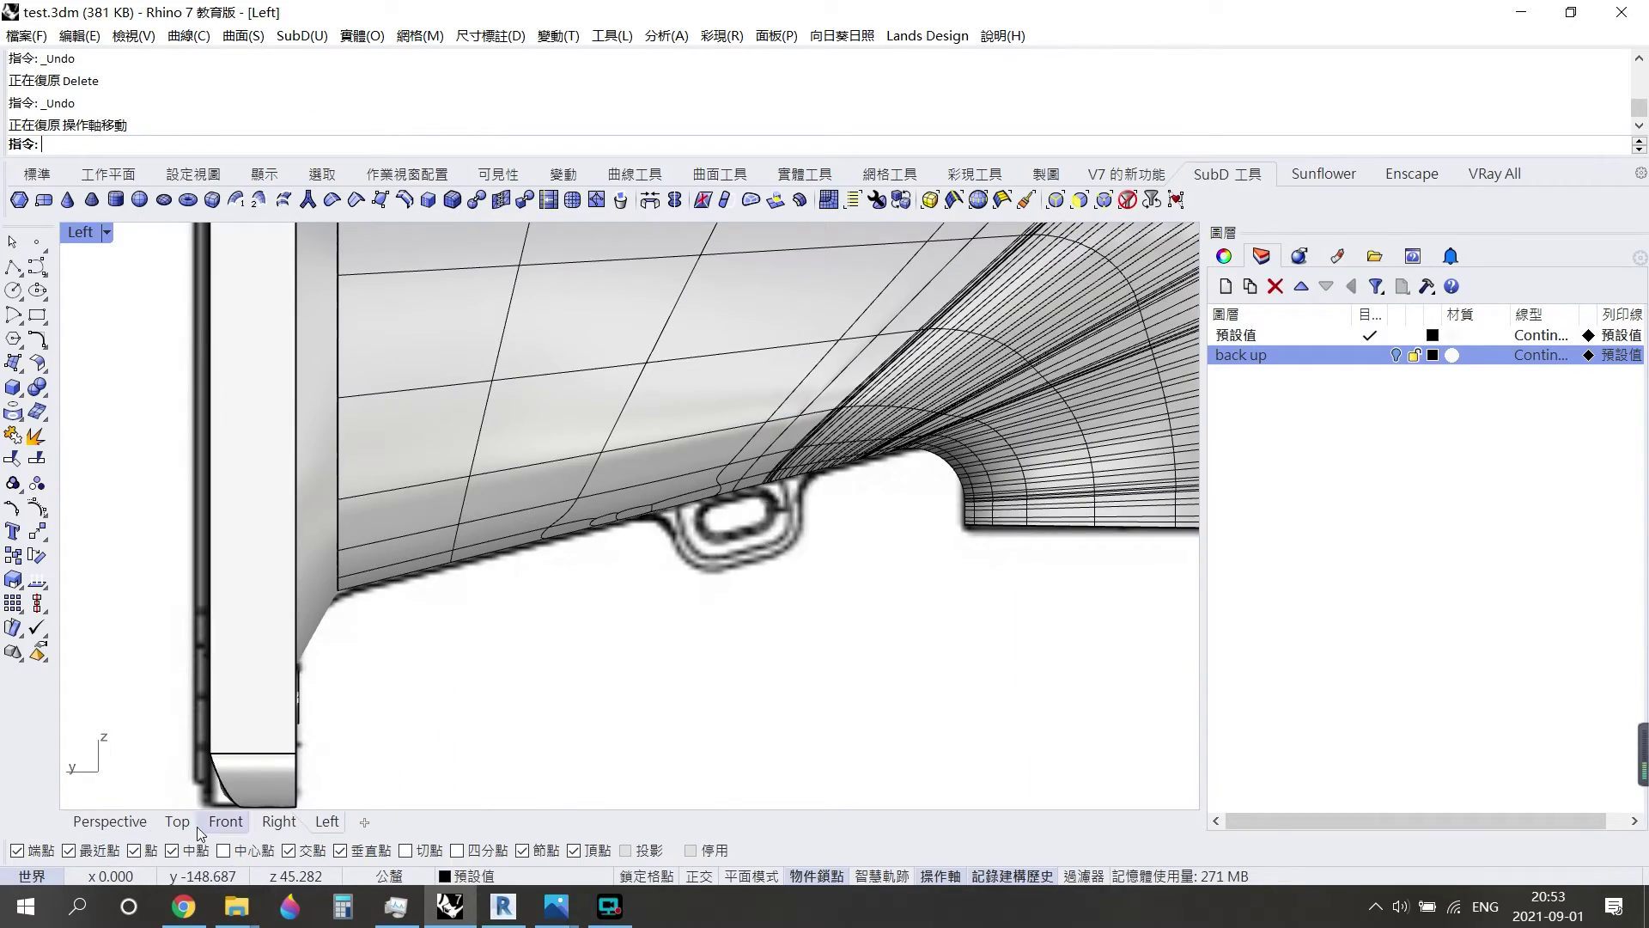
Pull the faces down into legs again, open their ends, and pick the first leg loop for Bridge.
{"action": "key", "text": "ctrl+Tab"}
{"action": "right_click_drag", "start_coordinate": [508, 545], "coordinate": [753, 619]}
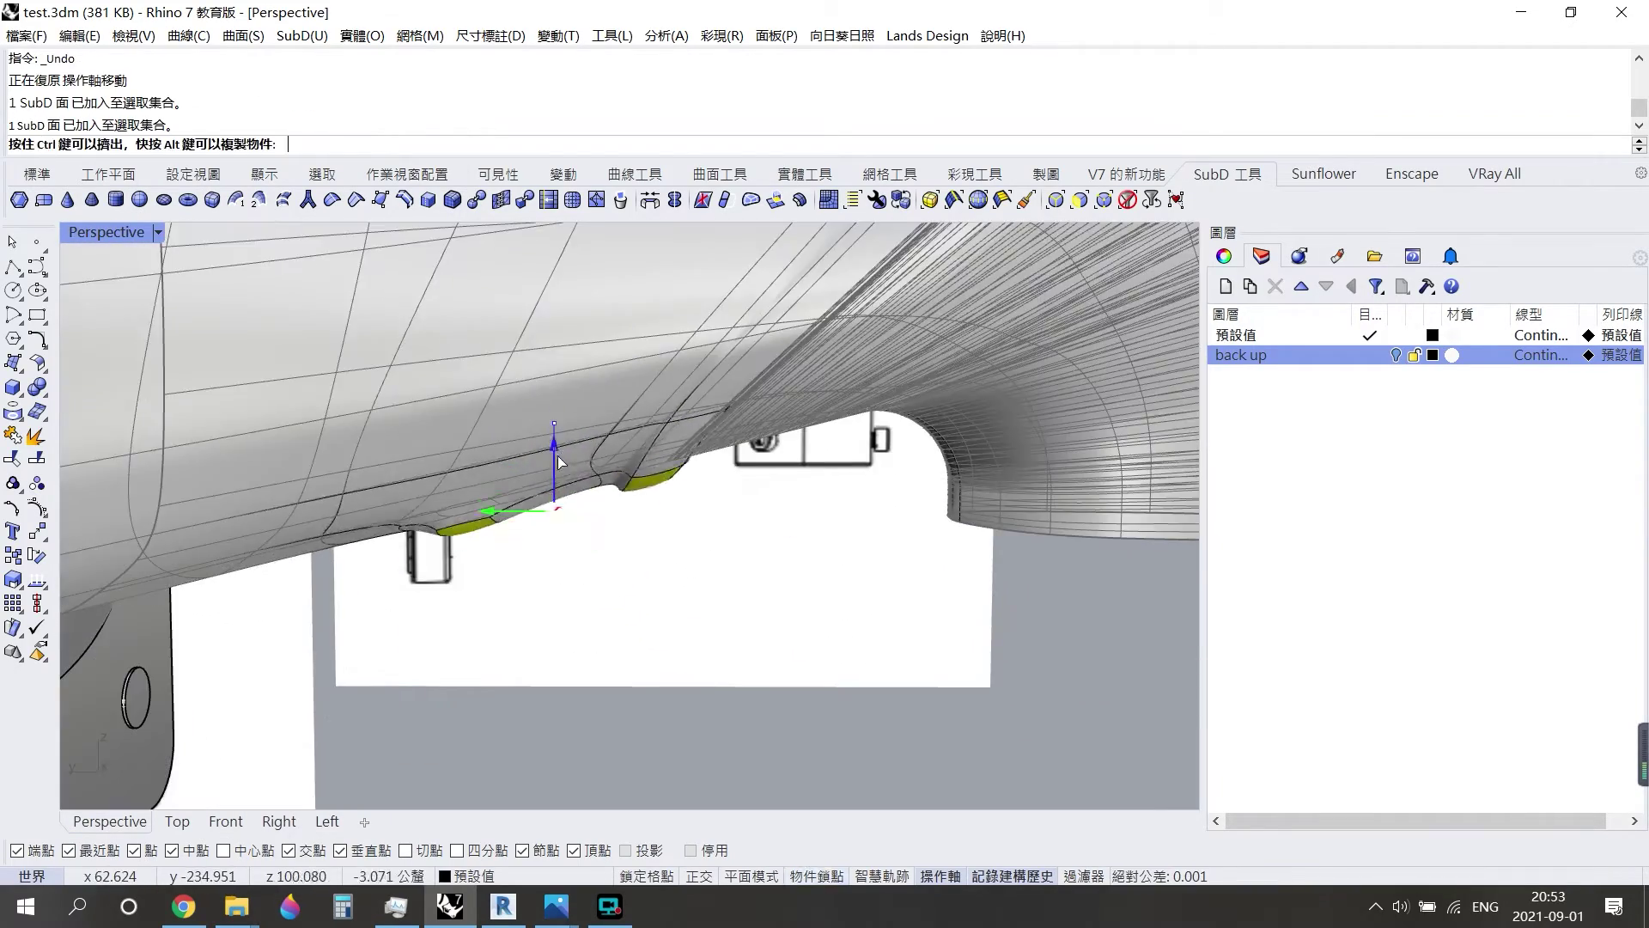
{"action": "left_click_drag", "start_coordinate": [552, 446], "coordinate": [566, 495]}
{"action": "key", "text": "ctrl+z"}
{"action": "key", "text": "Delete"}
{"action": "right_click_drag", "start_coordinate": [461, 407], "coordinate": [657, 578]}
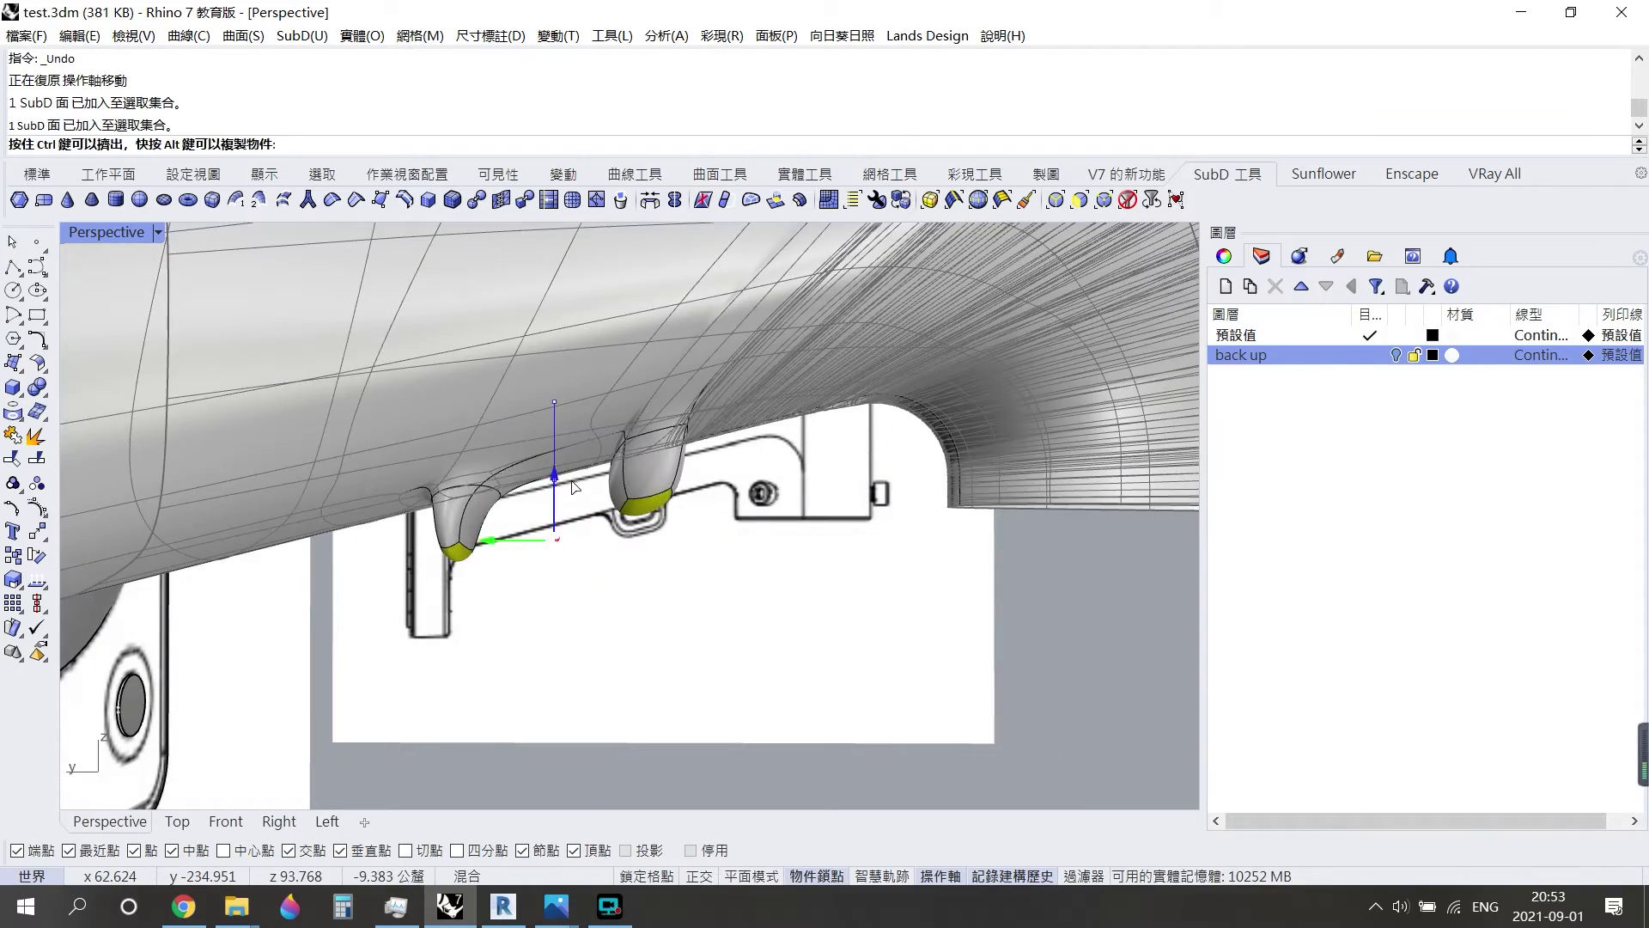
{"action": "left_click", "coordinate": [637, 203]}
{"action": "scroll", "coordinate": [311, 583], "scroll_direction": "up", "scroll_amount": 3}
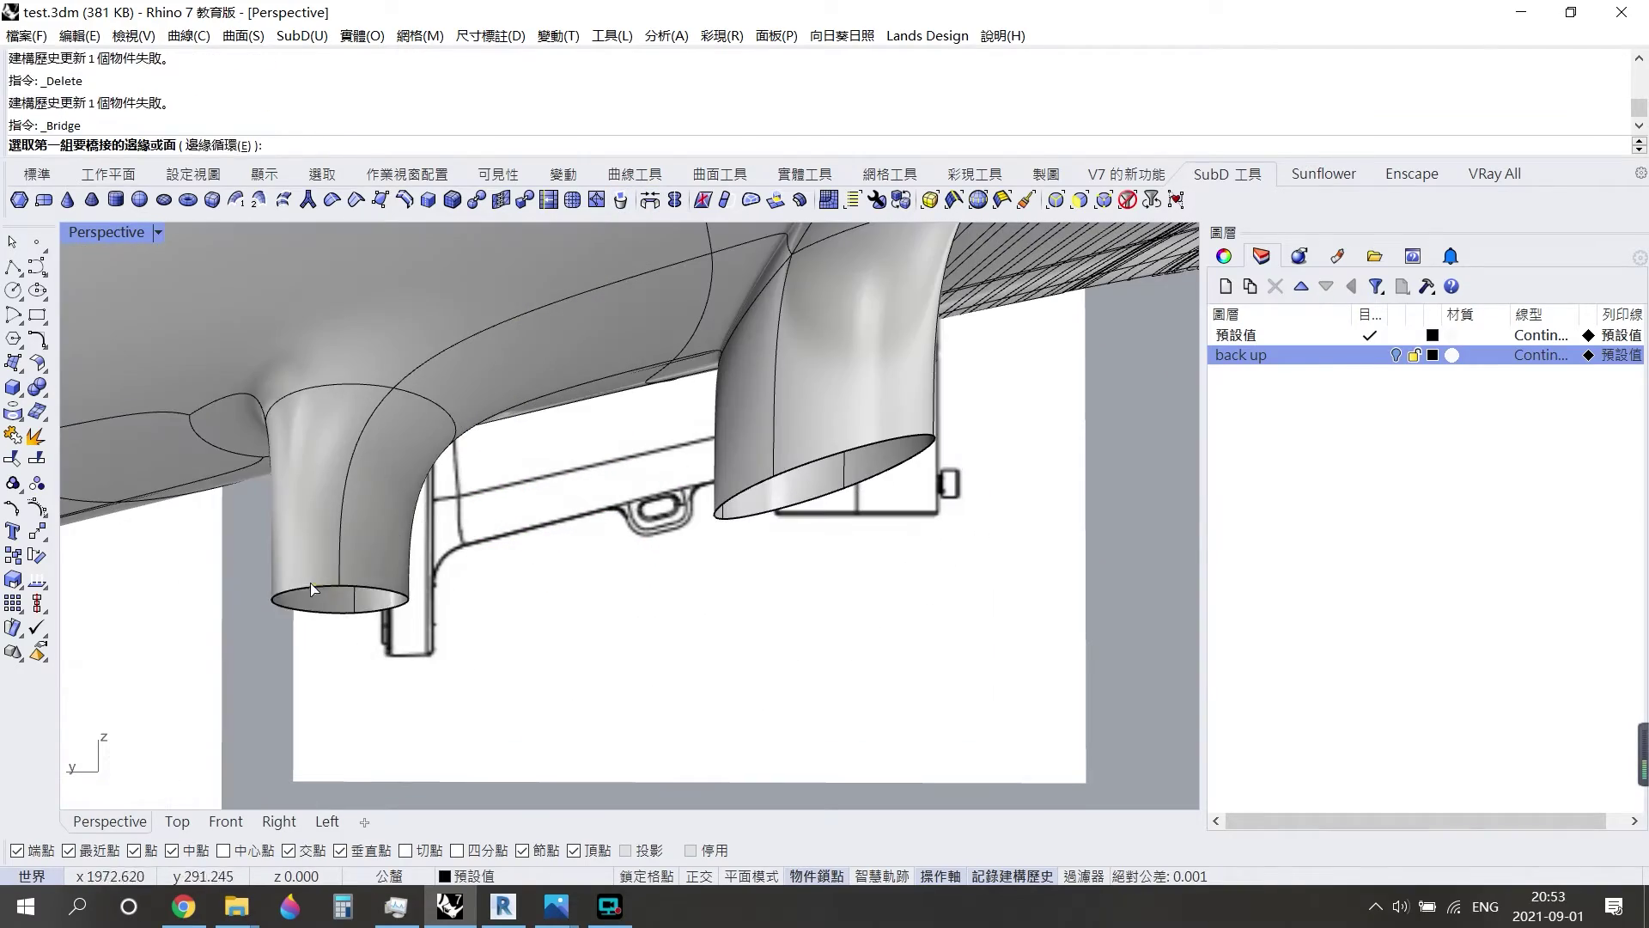
Bridge the two leg ends with 3 segments and adjusted smoothness, checked from the Left view.
{"action": "left_click", "coordinate": [844, 458]}
{"action": "key", "text": "Return"}
{"action": "right_click_drag", "start_coordinate": [523, 541], "coordinate": [589, 633]}
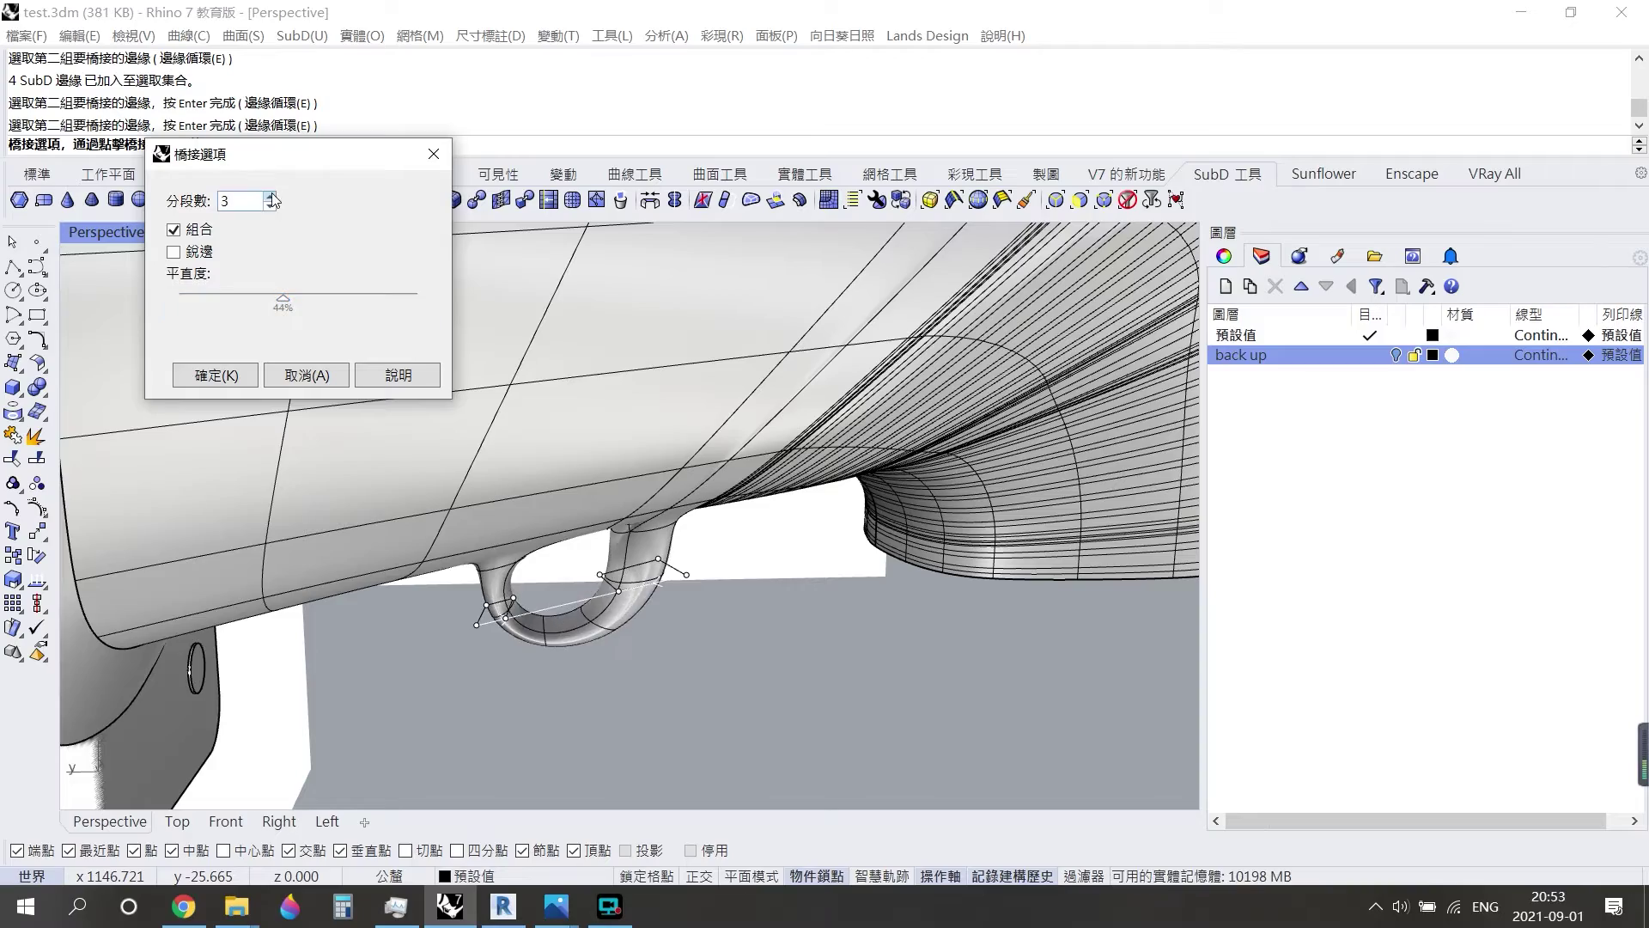
{"action": "double_click", "coordinate": [270, 206]}
{"action": "left_click", "coordinate": [315, 297]}
{"action": "key", "text": "ctrl+Tab"}
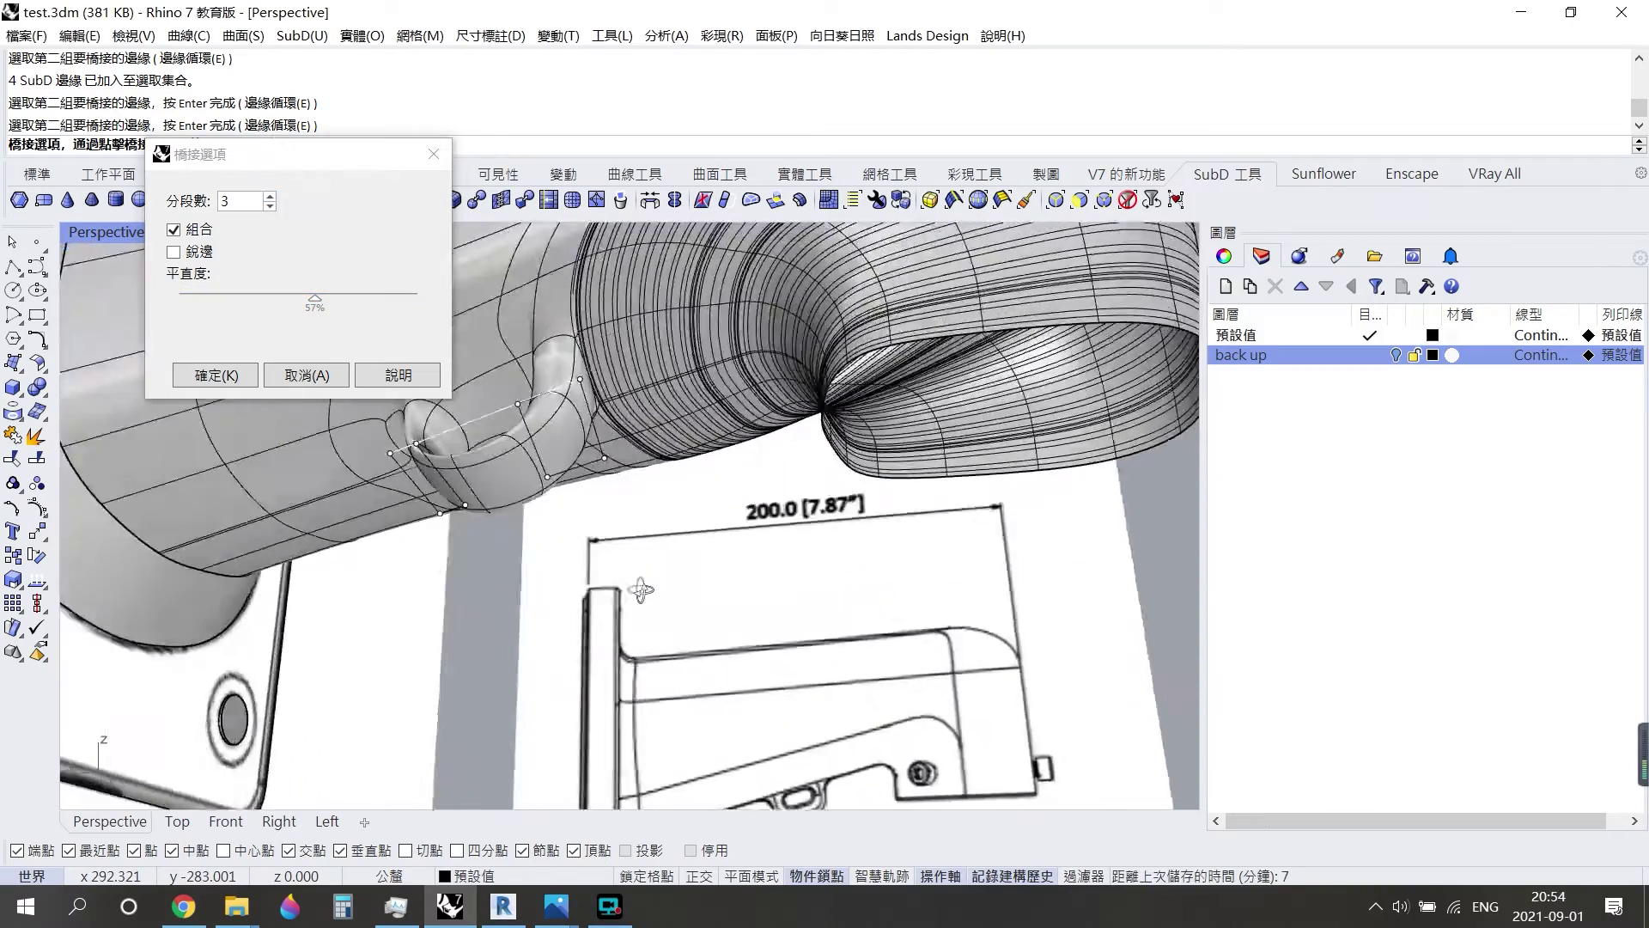
{"action": "key", "text": "ctrl+Tab"}
{"action": "key", "text": "ctrl+Tab"}
{"action": "key", "text": "ctrl+Tab"}
{"action": "left_click", "coordinate": [305, 302]}
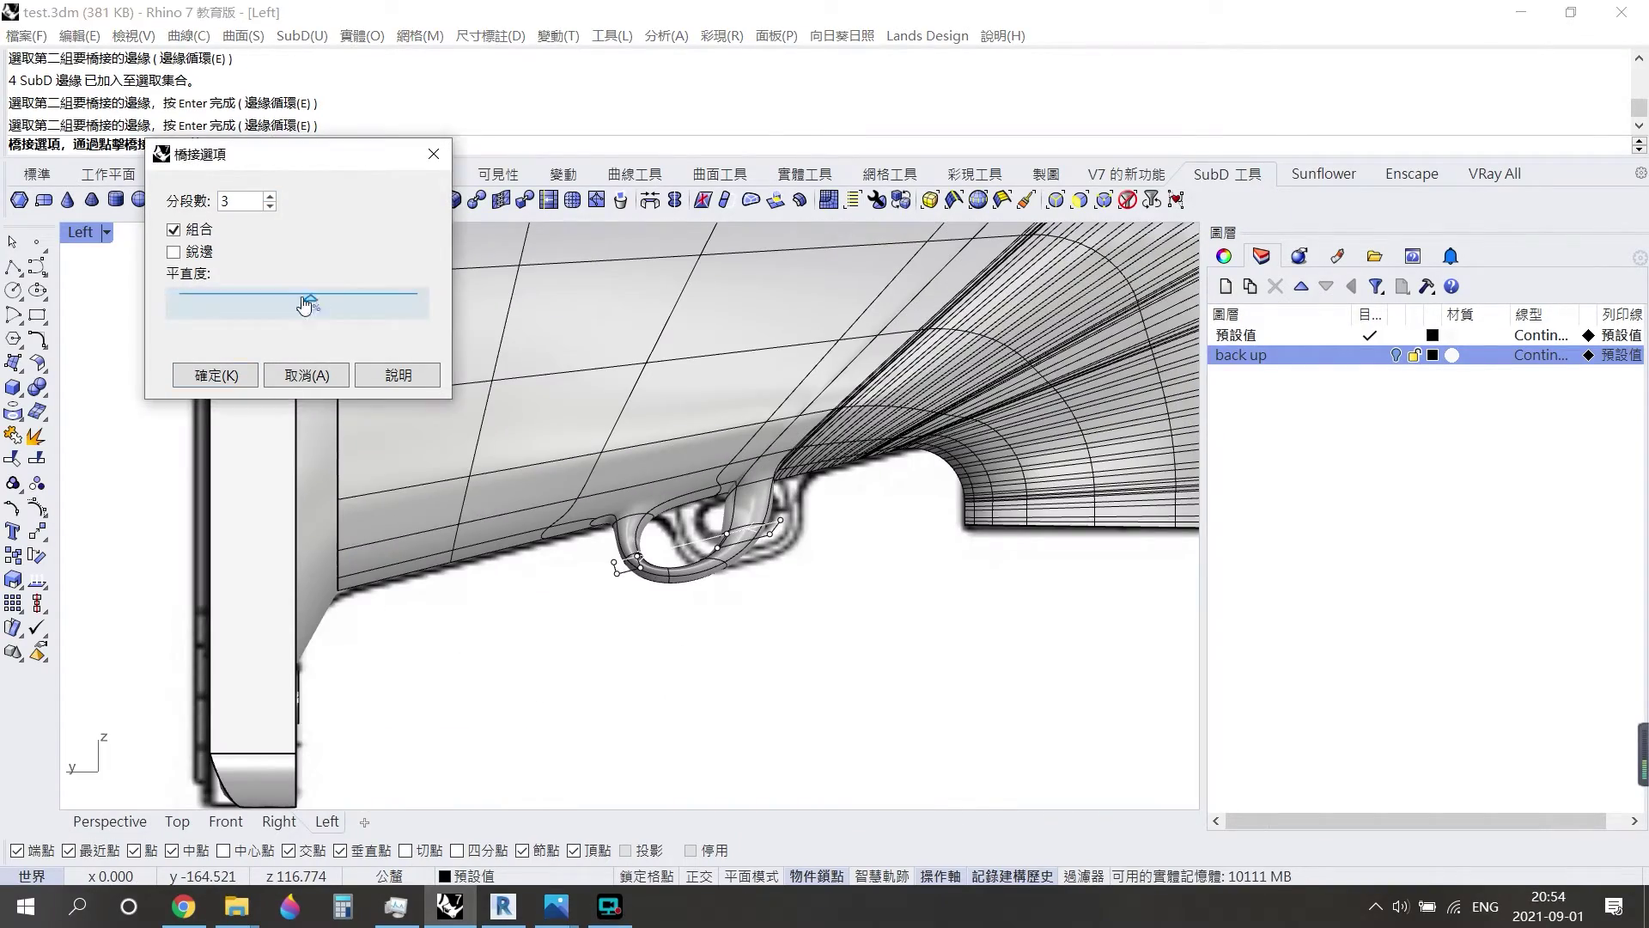
{"action": "key", "text": "Return"}
{"action": "key", "text": "ctrl+Tab"}
Save test.3dm, select the bracket body and add a new layer.
{"action": "key", "text": "ctrl+s"}
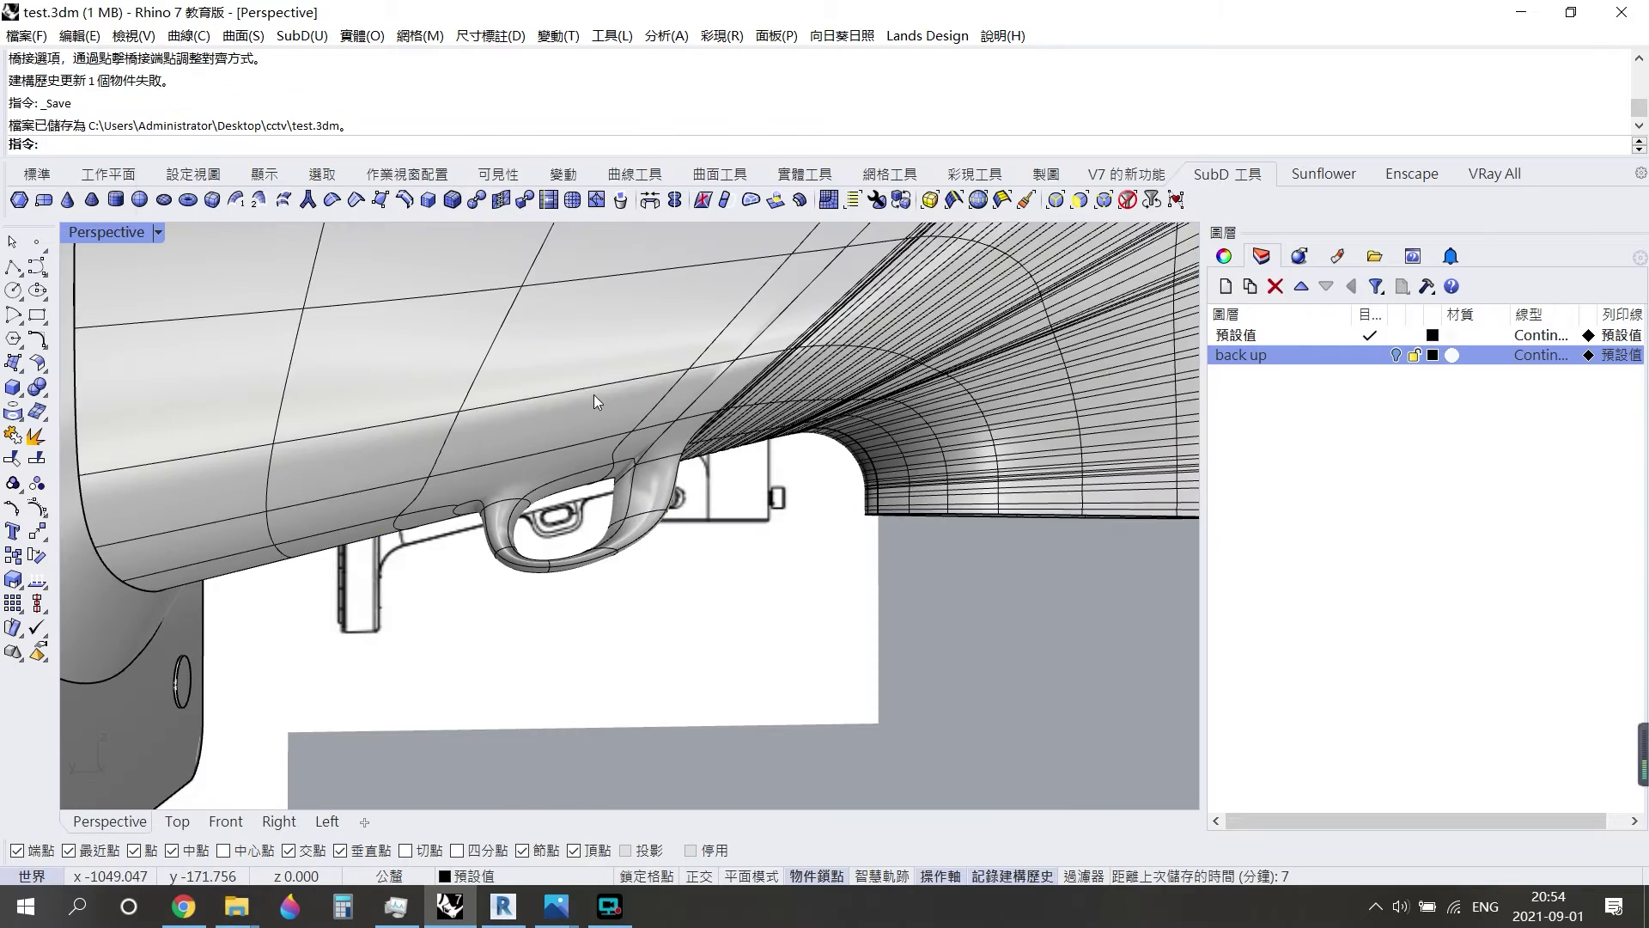
{"action": "left_click", "coordinate": [594, 394]}
{"action": "left_click", "coordinate": [1226, 286]}
{"action": "type", "text": "bk subd"}
Copy the SubD bracket onto the bk subd layer and save.
{"action": "right_click", "coordinate": [1312, 375]}
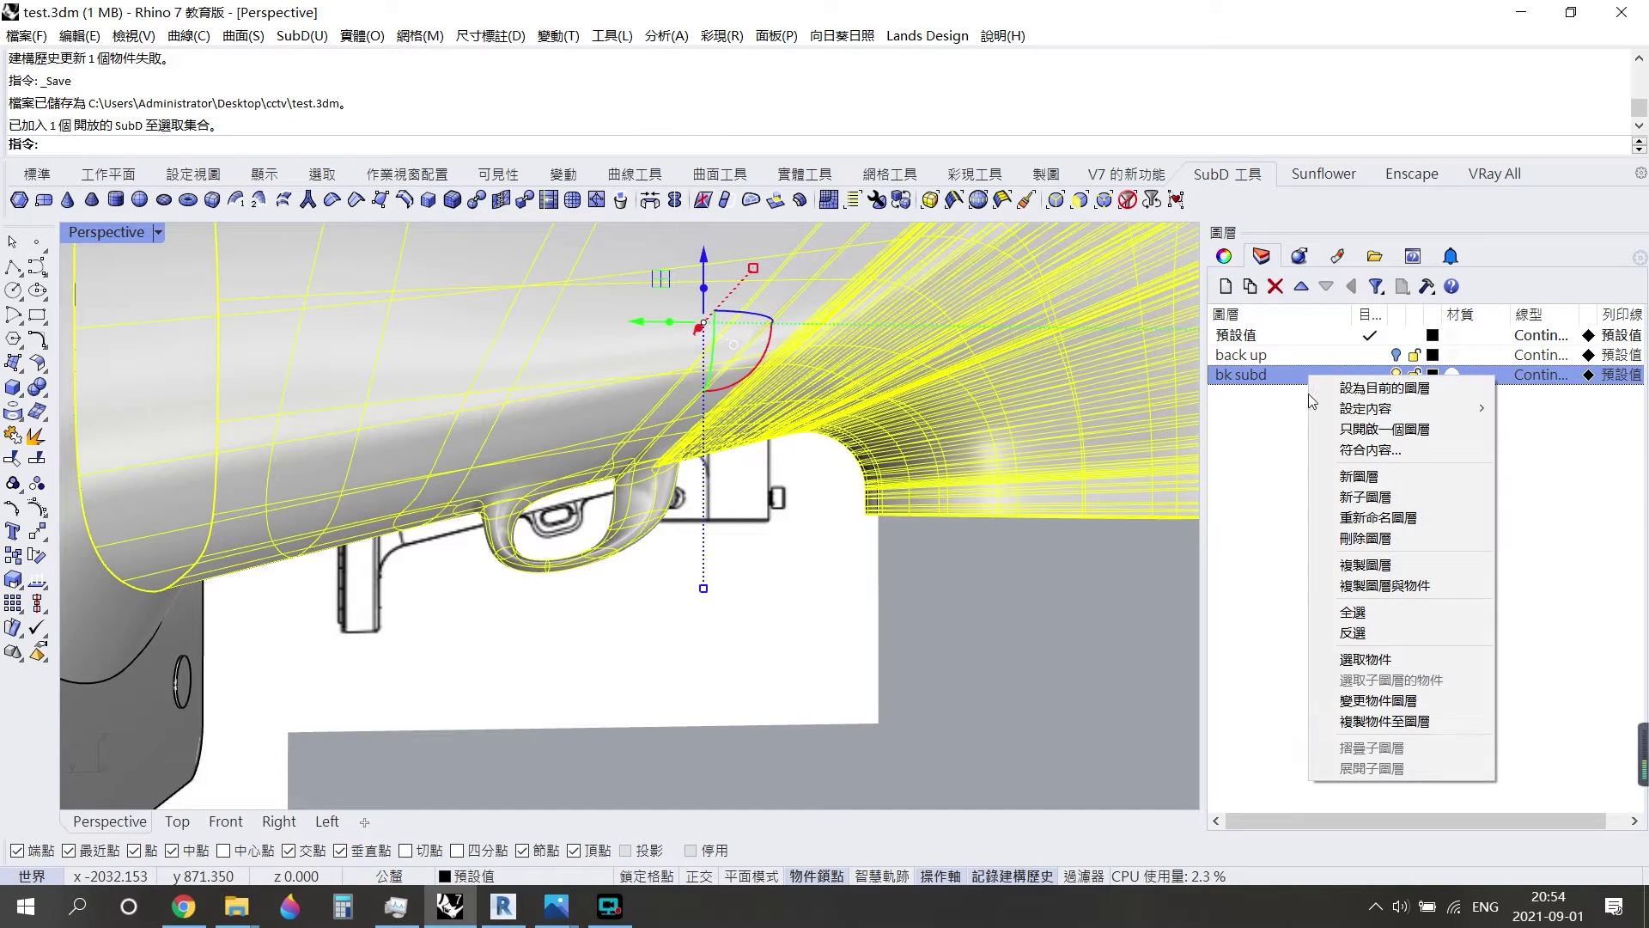
{"action": "left_click", "coordinate": [1374, 726]}
{"action": "key", "text": "ctrl+s"}
{"action": "key", "text": "Escape"}
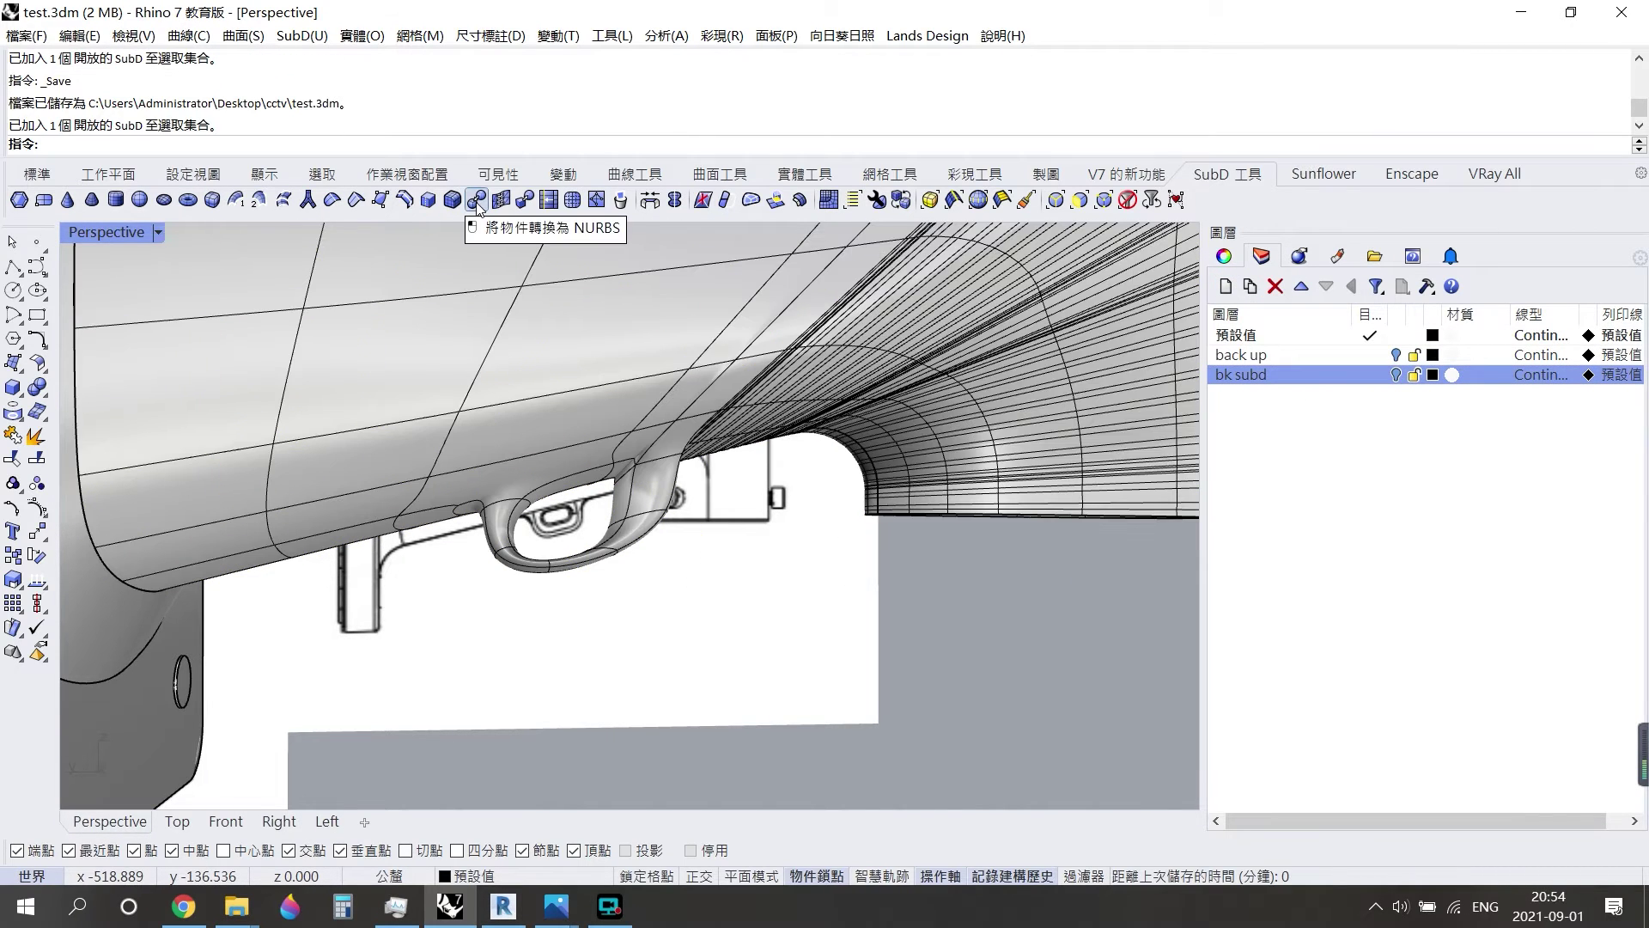
Convert the SubD bracket to NURBS with ToNURBS, retrying after an undo.
{"action": "left_click", "coordinate": [481, 202]}
{"action": "scroll", "coordinate": [472, 324], "scroll_direction": "down", "scroll_amount": 5}
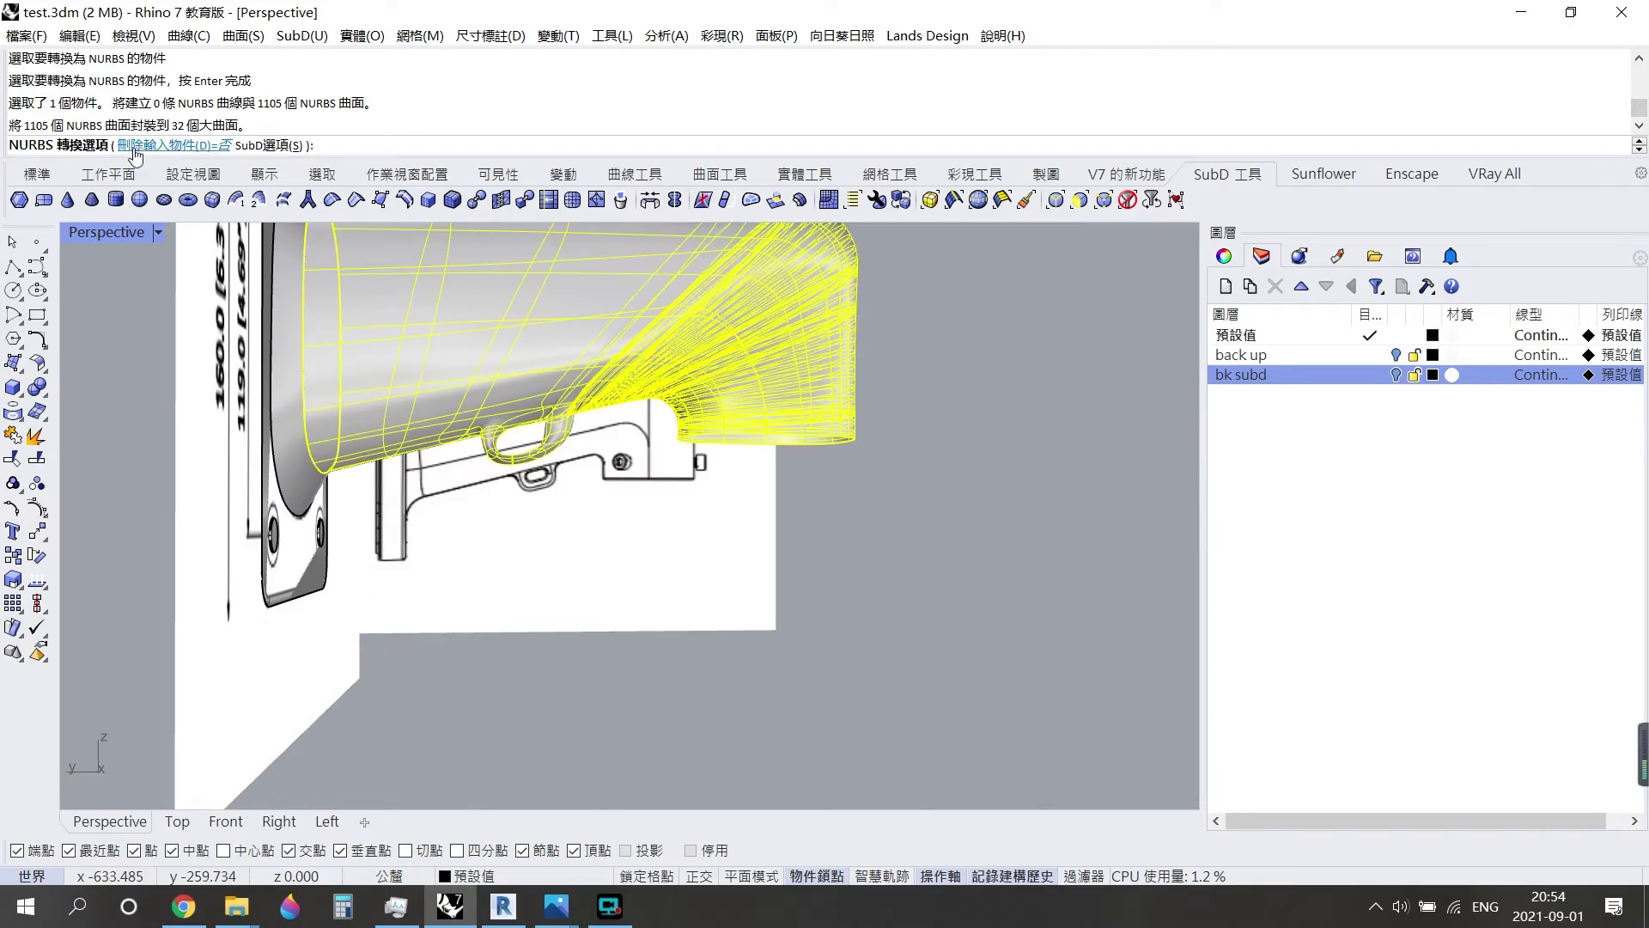
{"action": "mouse_move", "coordinate": [515, 527]}
{"action": "right_mouse_down"}
{"action": "mouse_move", "coordinate": [435, 449]}
{"action": "mouse_move", "coordinate": [481, 515]}
{"action": "mouse_move", "coordinate": [476, 446]}
{"action": "mouse_move", "coordinate": [658, 560]}
{"action": "mouse_move", "coordinate": [552, 453]}
{"action": "right_mouse_up"}
{"action": "key", "text": "ctrl+z"}
{"action": "scroll", "coordinate": [479, 553], "scroll_direction": "up", "scroll_amount": 5}
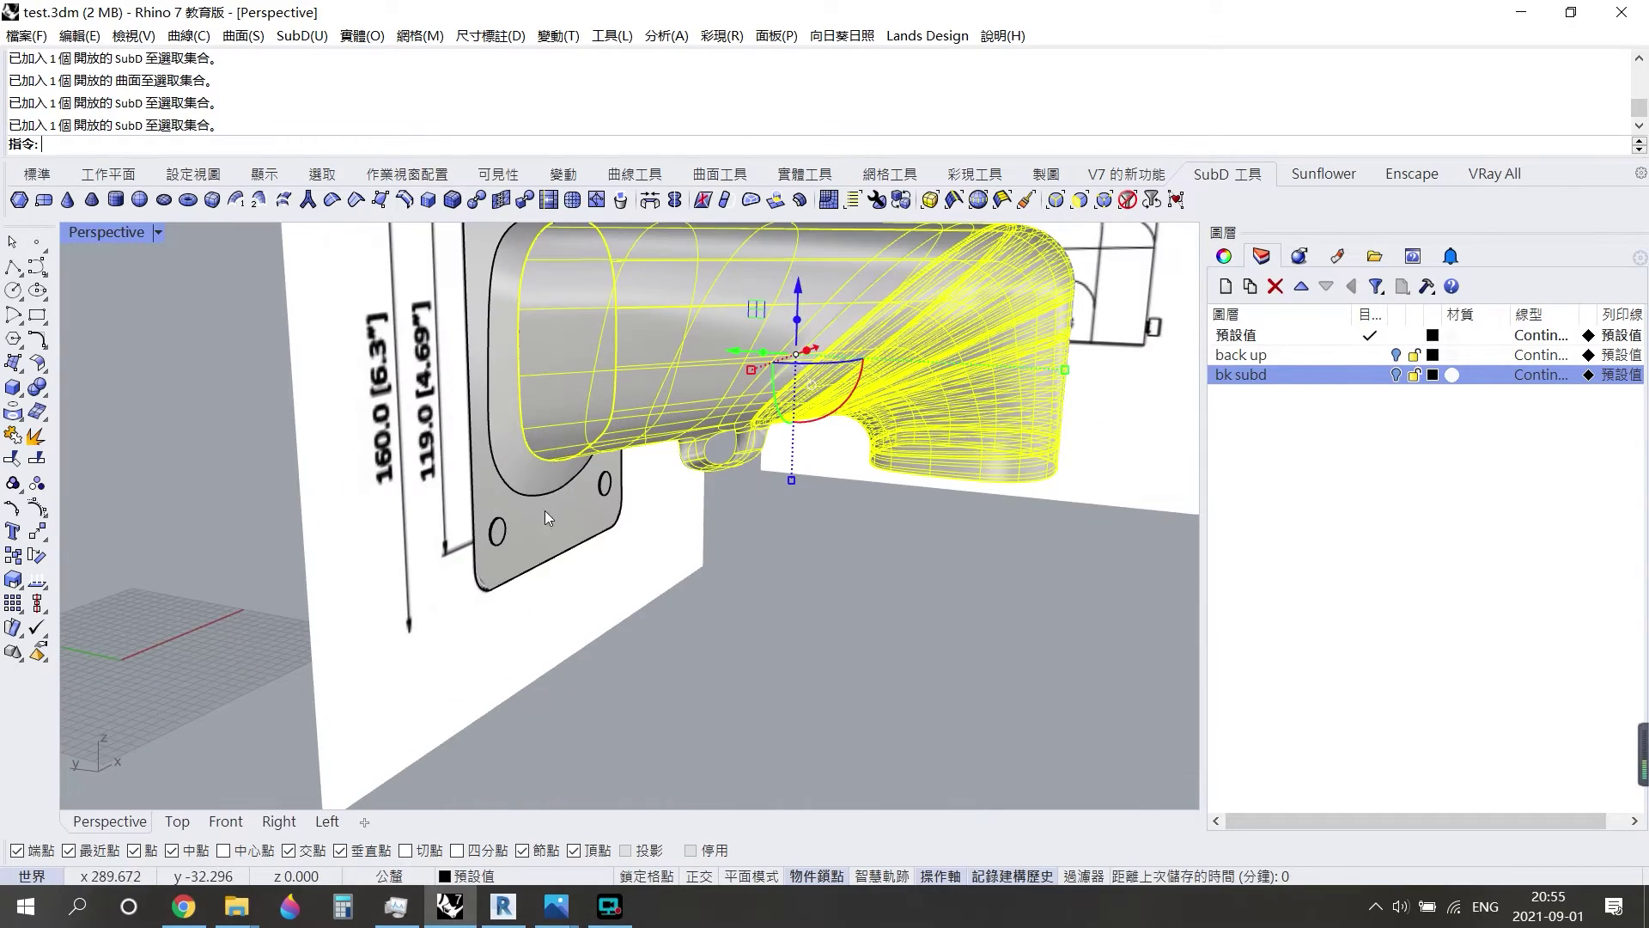
{"action": "left_click", "coordinate": [525, 203]}
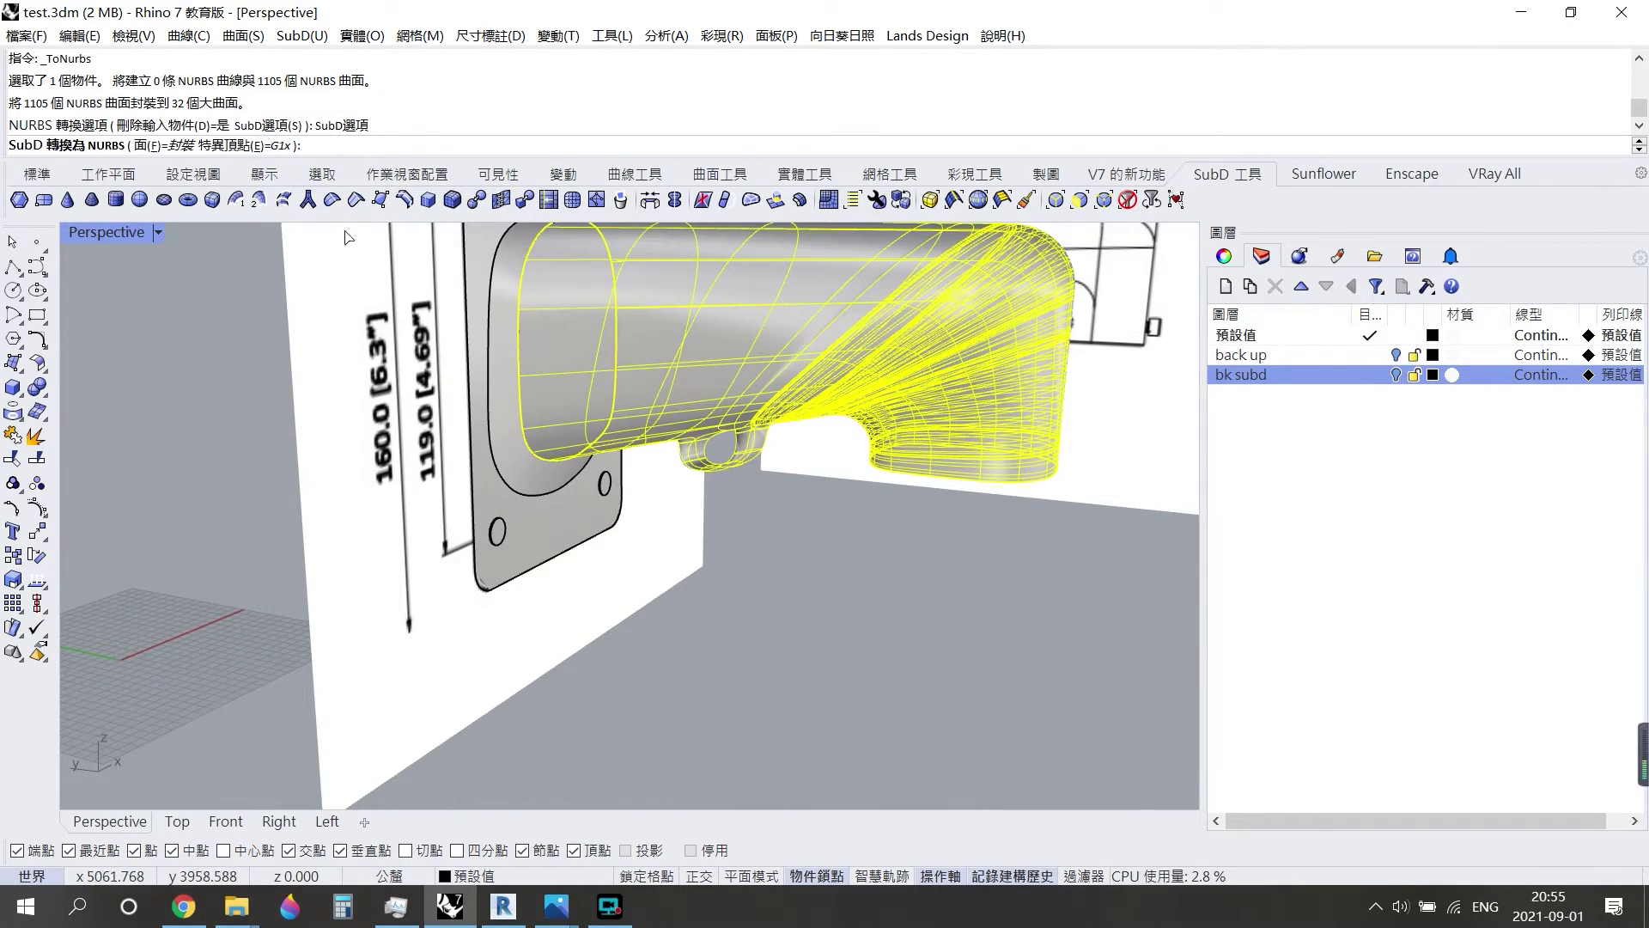
{"action": "right_click", "coordinate": [619, 468]}
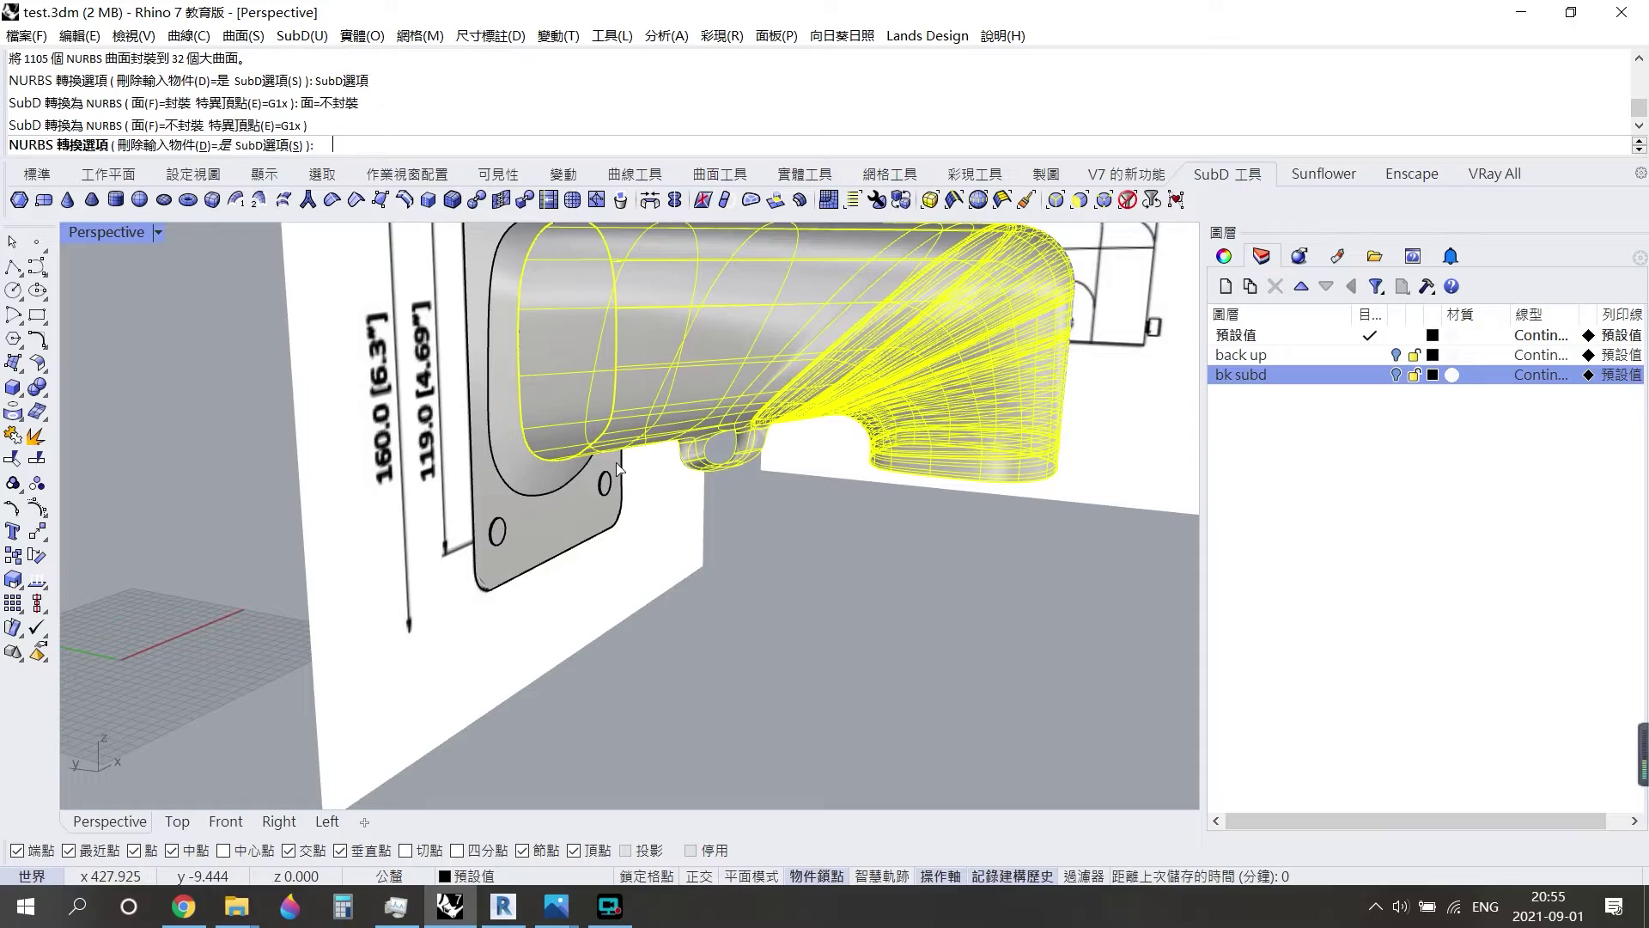
{"action": "right_click", "coordinate": [670, 522]}
{"action": "right_click_drag", "start_coordinate": [670, 522], "coordinate": [754, 555]}
Delete the bracket's end surface and convert the bracket into a NURBS polysurface.
{"action": "left_click", "coordinate": [536, 471]}
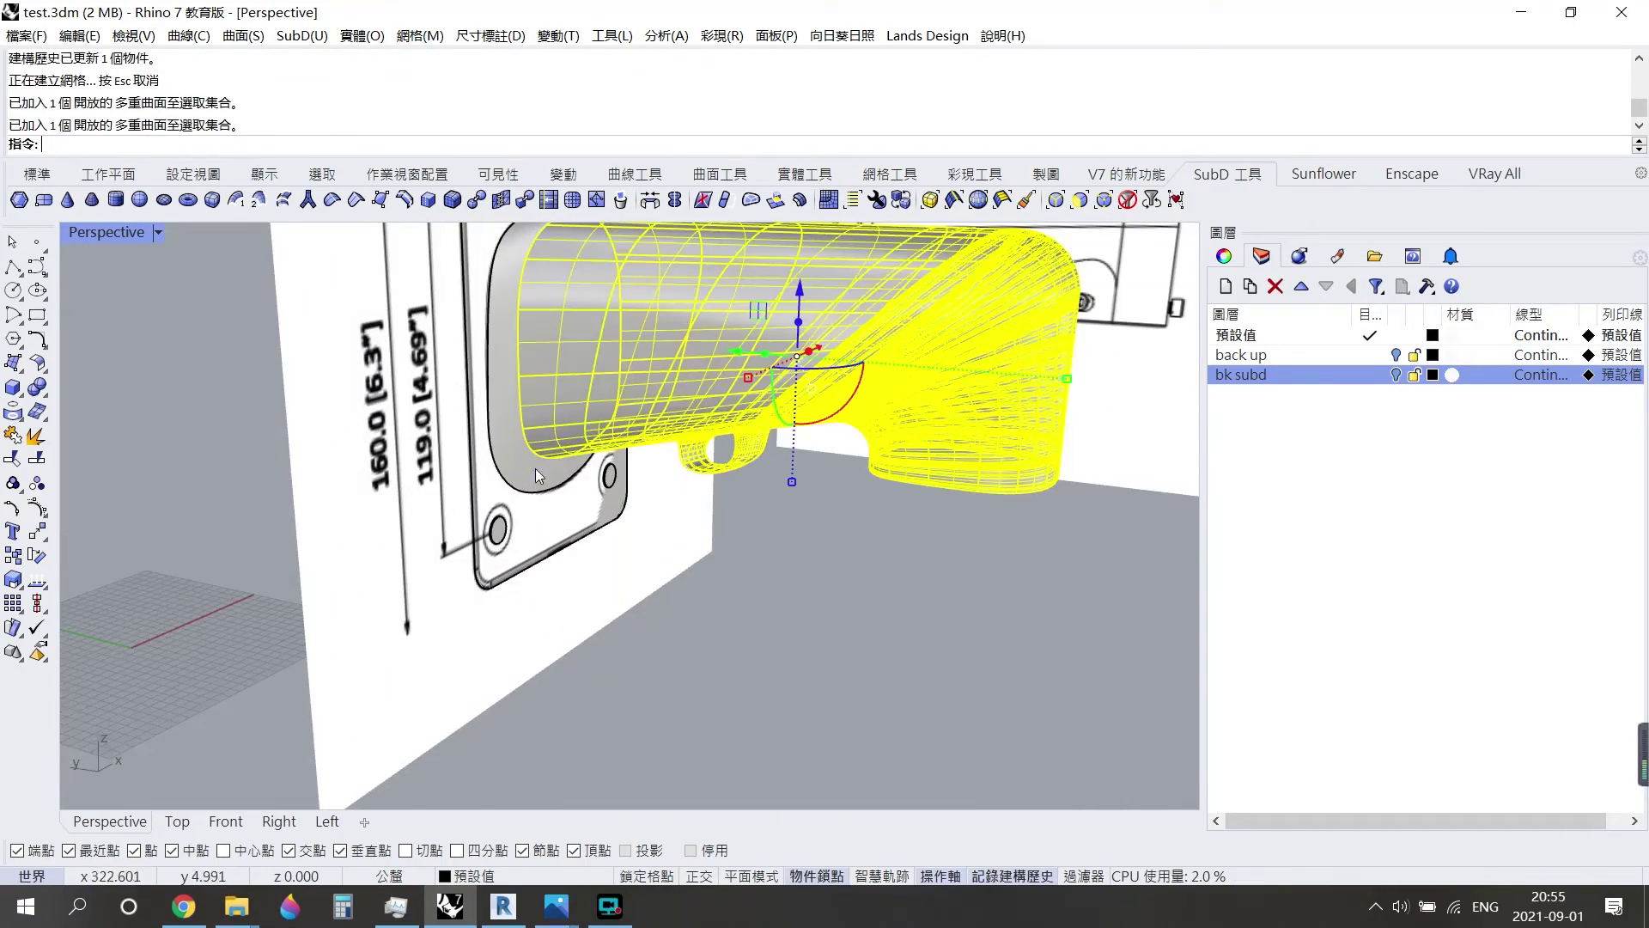
{"action": "mouse_move", "coordinate": [534, 468]}
{"action": "right_mouse_down"}
{"action": "mouse_move", "coordinate": [593, 572]}
{"action": "mouse_move", "coordinate": [558, 304]}
{"action": "right_mouse_up"}
{"action": "key", "text": "ctrl+z"}
{"action": "key", "text": "Delete"}
{"action": "left_click", "coordinate": [524, 203]}
{"action": "left_click", "coordinate": [718, 347]}
{"action": "key", "text": "Return"}
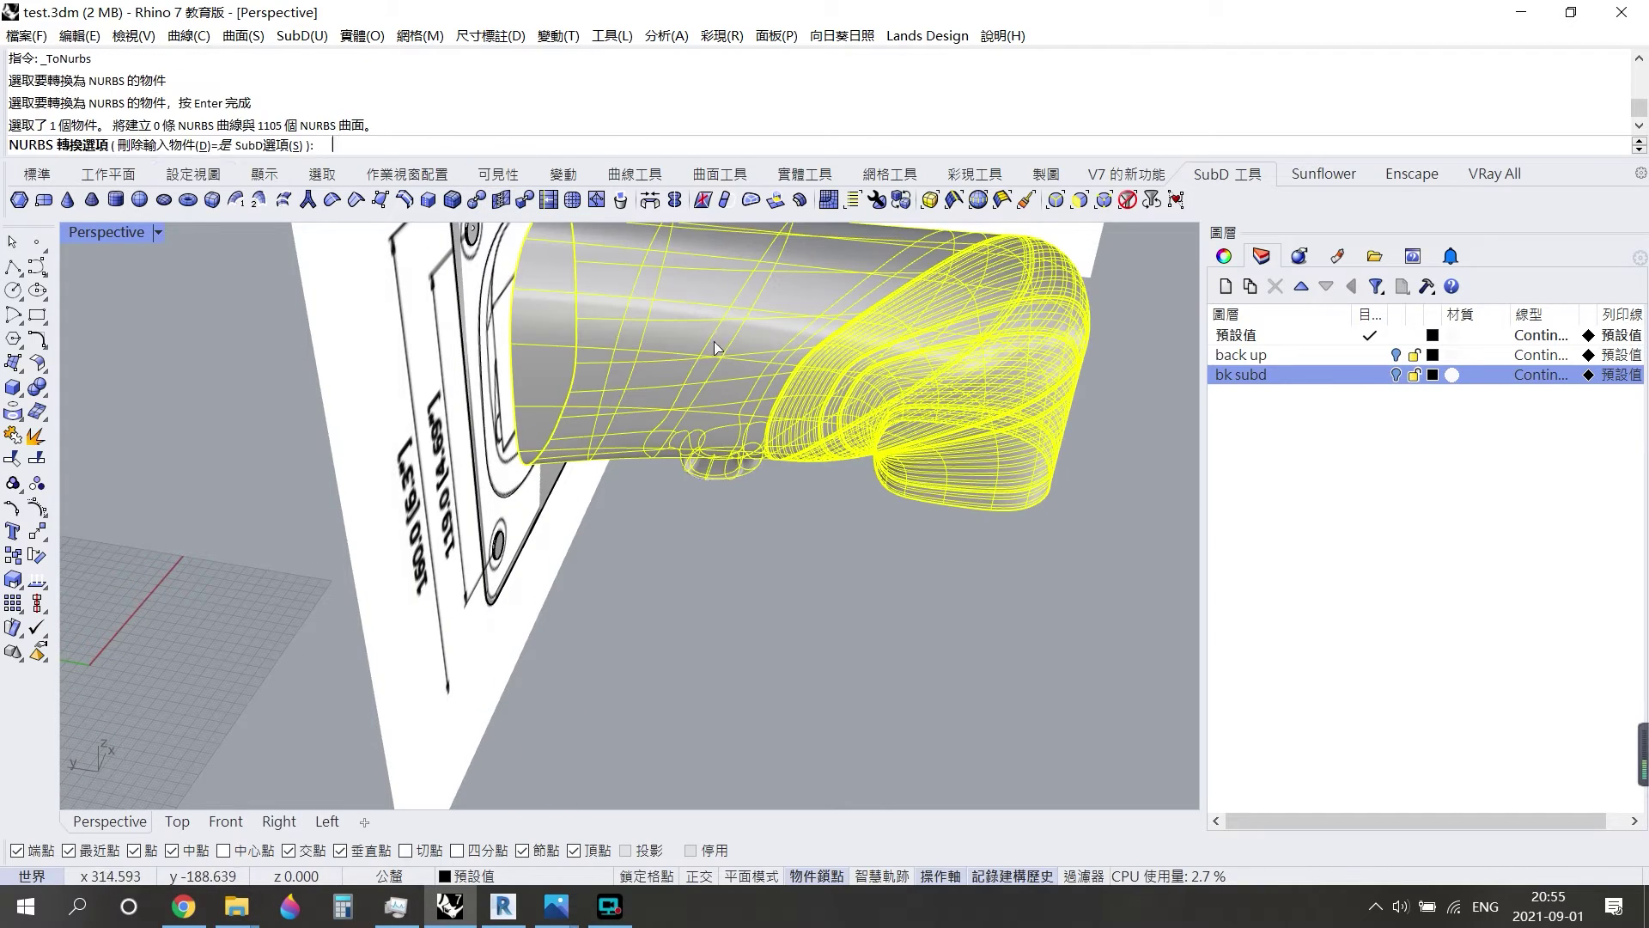
{"action": "key", "text": "Return"}
{"action": "right_click_drag", "start_coordinate": [769, 433], "coordinate": [817, 600]}
Loft a surface through the curves.
{"action": "type", "text": "Loft"}
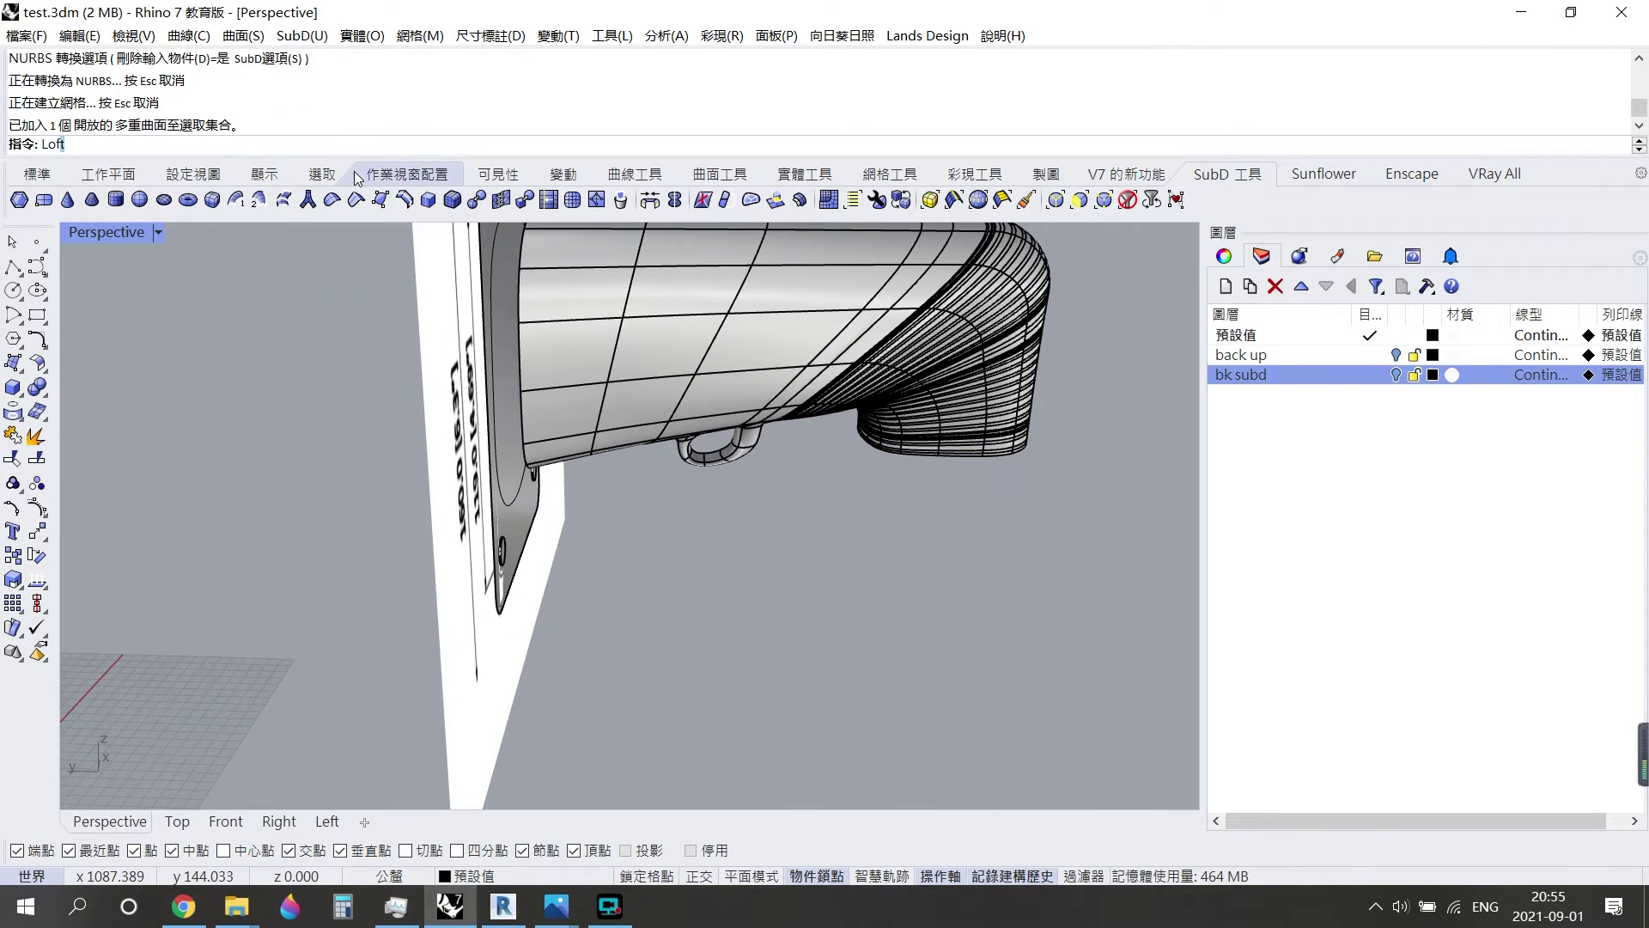
{"action": "key", "text": "Return"}
{"action": "key", "text": "Return"}
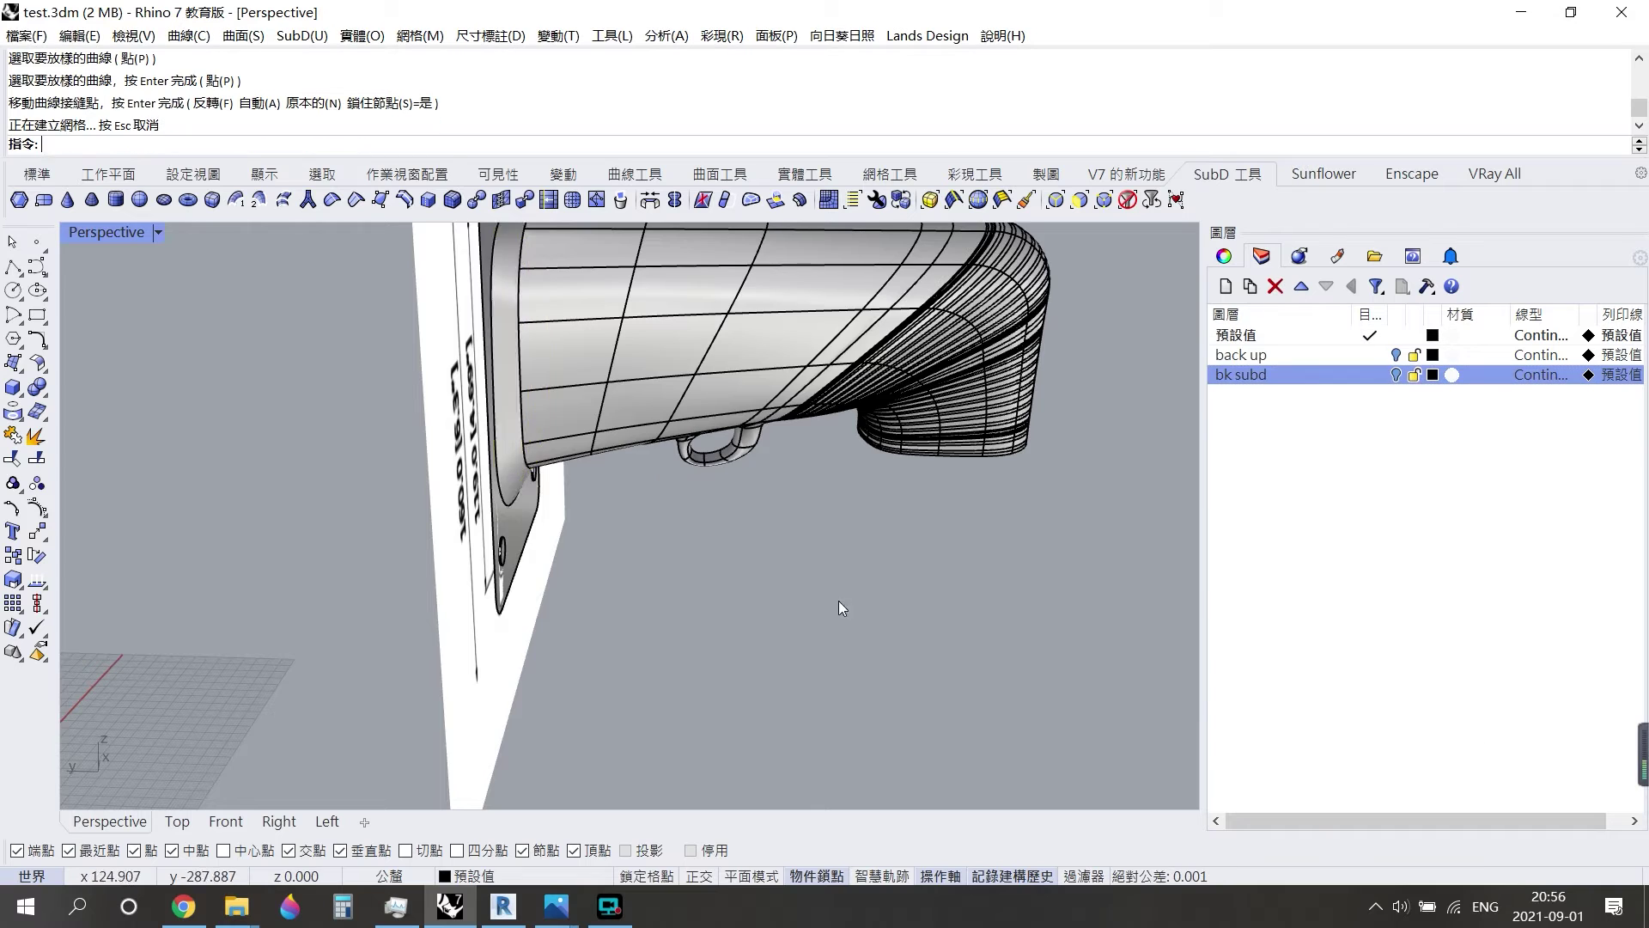
{"action": "right_click_drag", "start_coordinate": [838, 600], "coordinate": [945, 559]}
Create a layer named line, move all nine curves onto it, and save.
{"action": "left_click", "coordinate": [1226, 286]}
{"action": "type", "text": "line"}
{"action": "scroll", "coordinate": [566, 316], "scroll_direction": "down", "scroll_amount": 5}
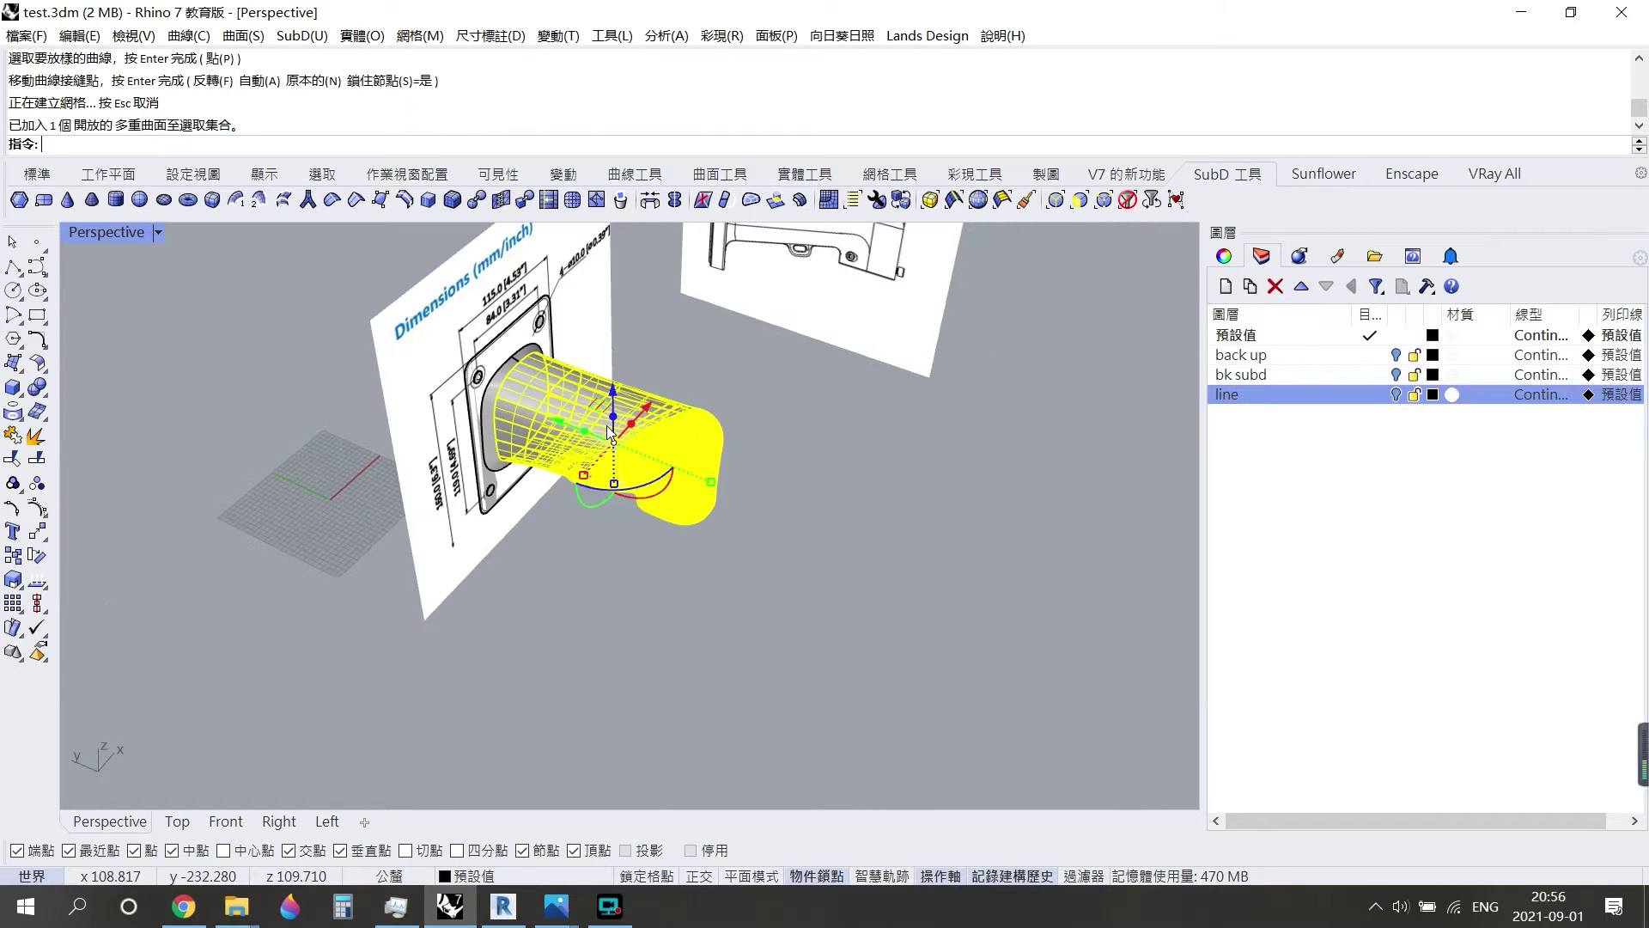
{"action": "left_click", "coordinate": [322, 174]}
{"action": "left_click", "coordinate": [164, 199]}
{"action": "right_click", "coordinate": [464, 875]}
{"action": "left_click", "coordinate": [456, 825]}
{"action": "right_click_drag", "start_coordinate": [976, 573], "coordinate": [910, 558]}
{"action": "key", "text": "ctrl+s"}
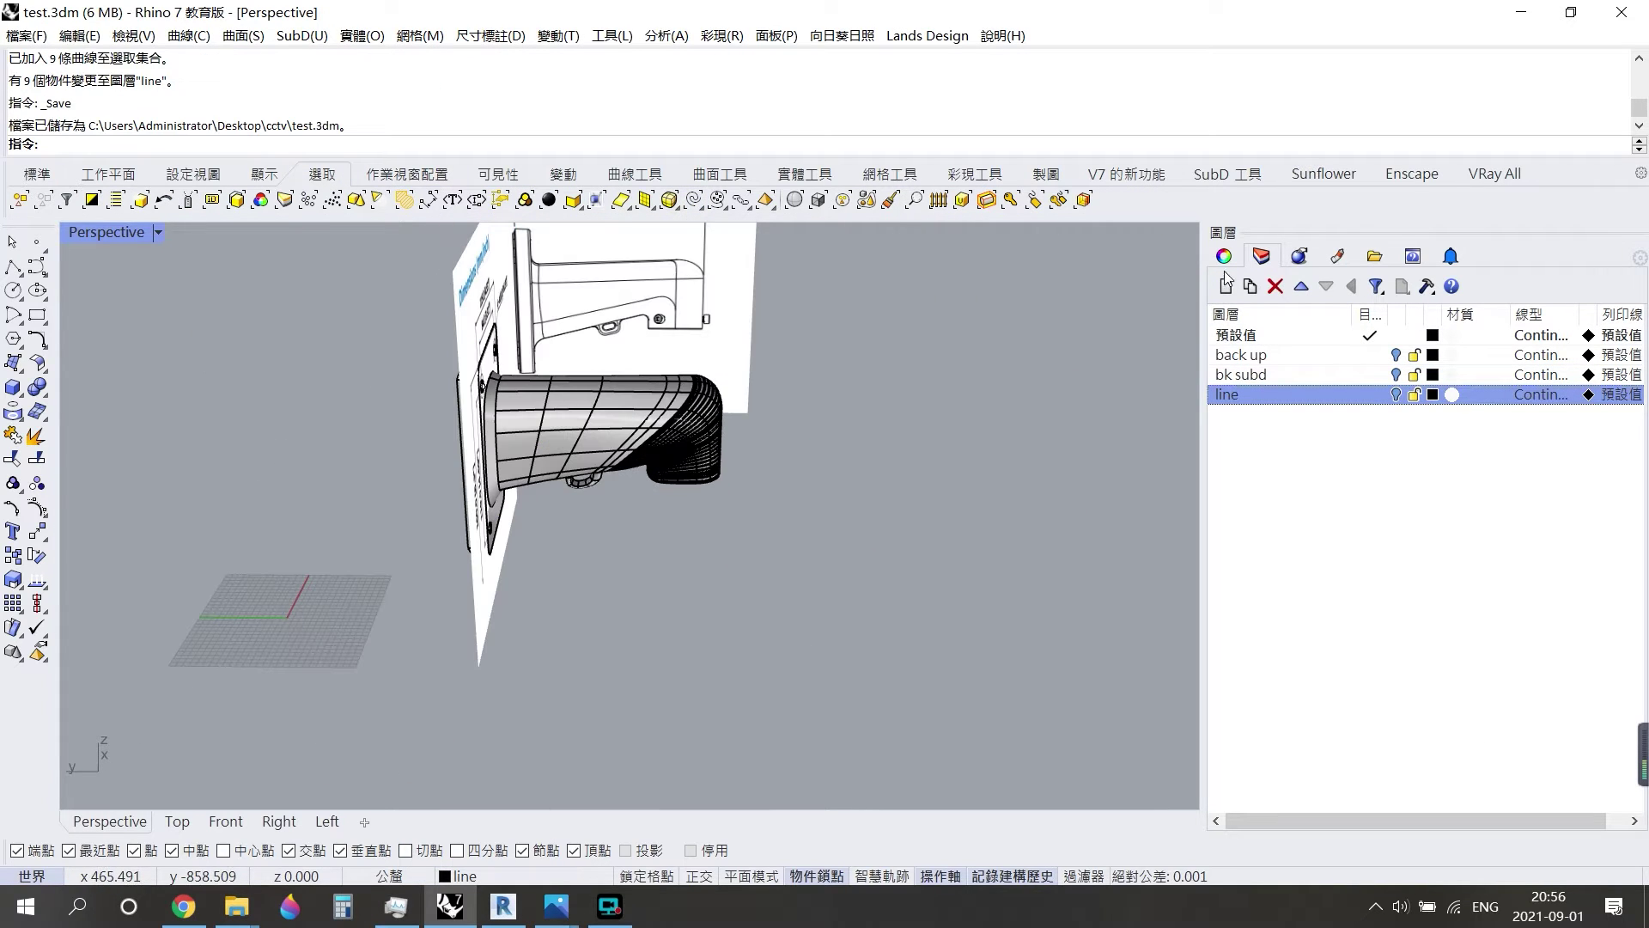
Unlock the two picture planes.
{"action": "right_click_drag", "start_coordinate": [1160, 395], "coordinate": [945, 293]}
{"action": "type", "text": "lock"}
{"action": "key", "text": "Return"}
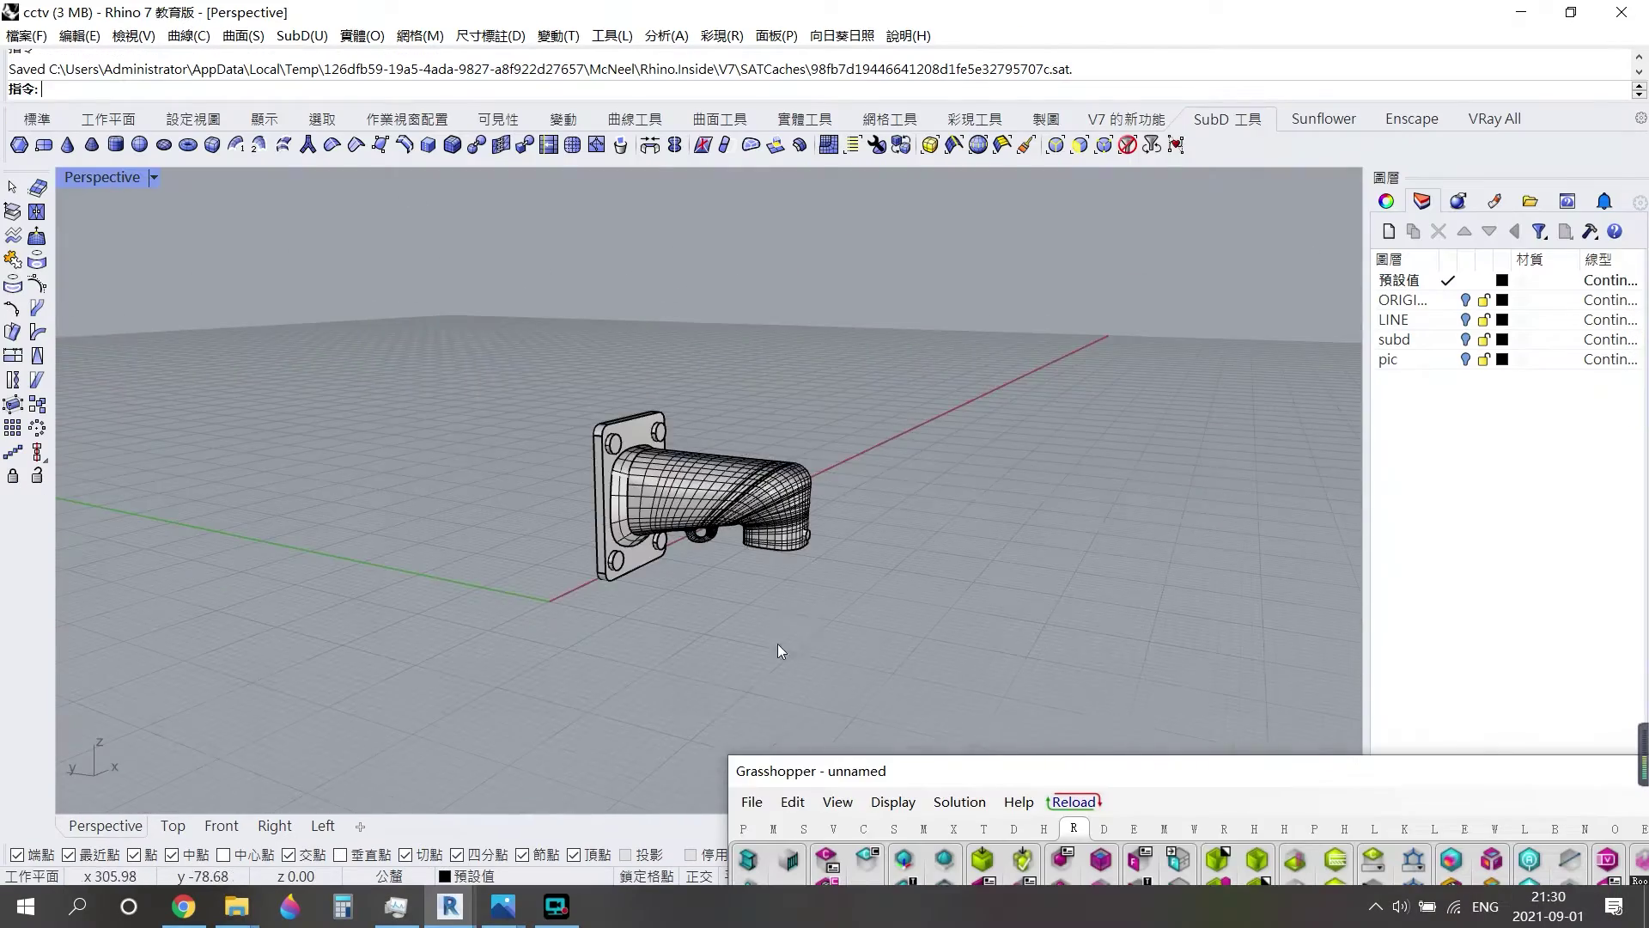
Draw a vertical profile line straight below the arm's round end.
{"action": "scroll", "coordinate": [515, 386], "scroll_direction": "up", "scroll_amount": 3}
{"action": "scroll", "coordinate": [1022, 550], "scroll_direction": "down", "scroll_amount": 5}
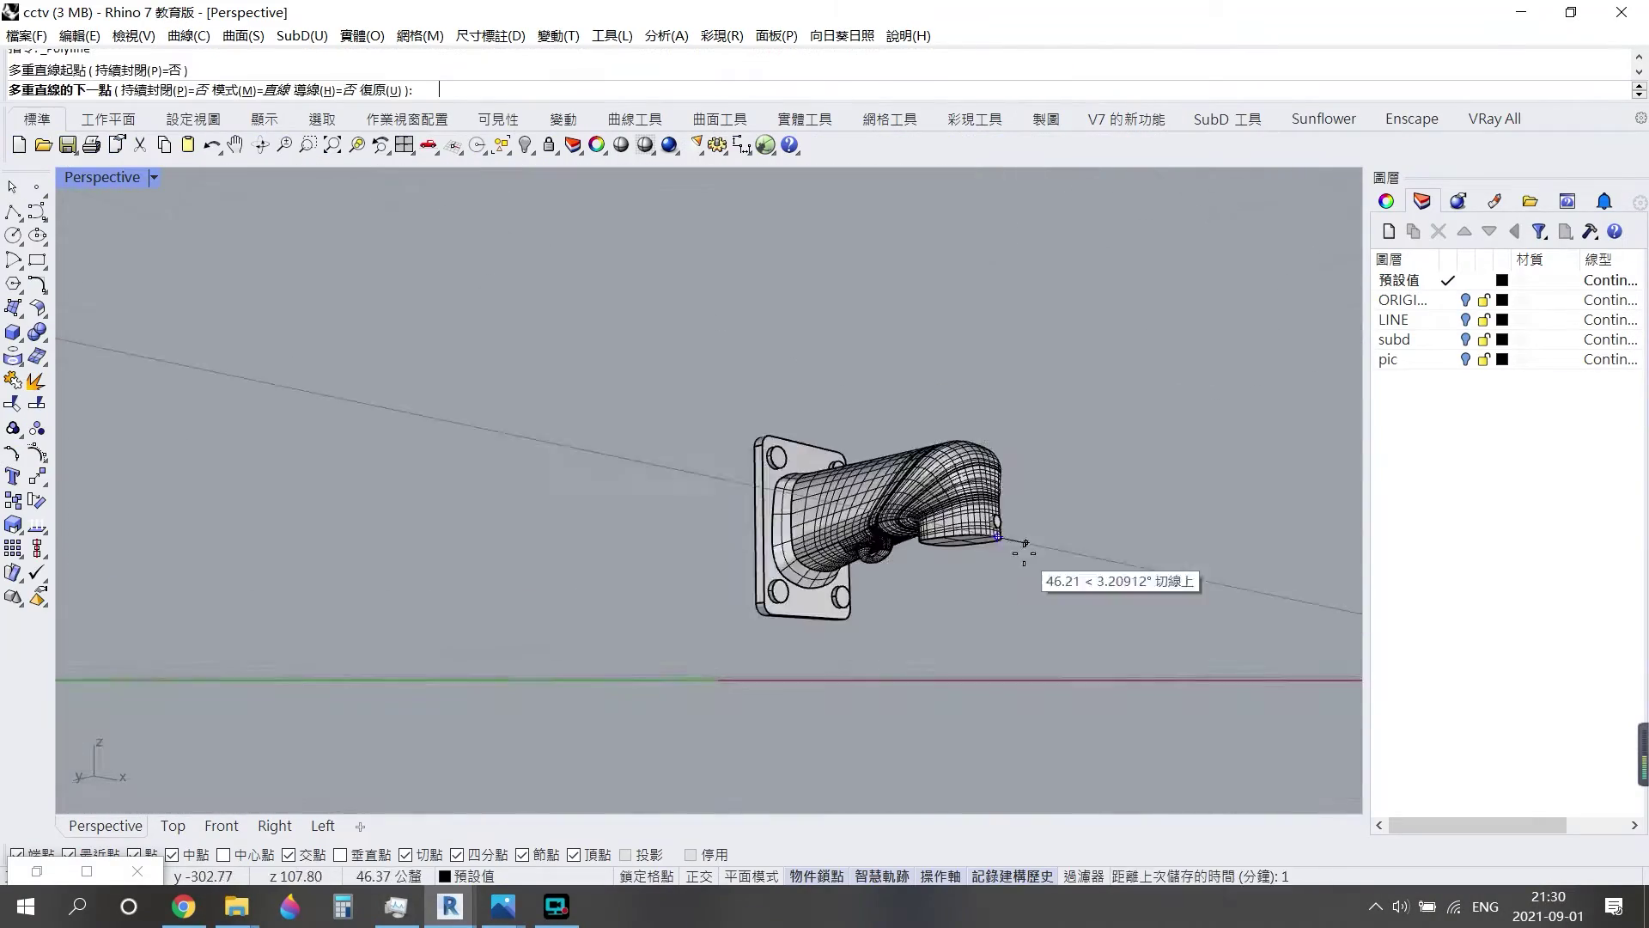
{"action": "scroll", "coordinate": [1005, 549], "scroll_direction": "up", "scroll_amount": 4}
{"action": "left_click", "coordinate": [1007, 517]}
{"action": "scroll", "coordinate": [988, 481], "scroll_direction": "down", "scroll_amount": 5}
{"action": "right_click_drag", "start_coordinate": [988, 481], "coordinate": [662, 526]}
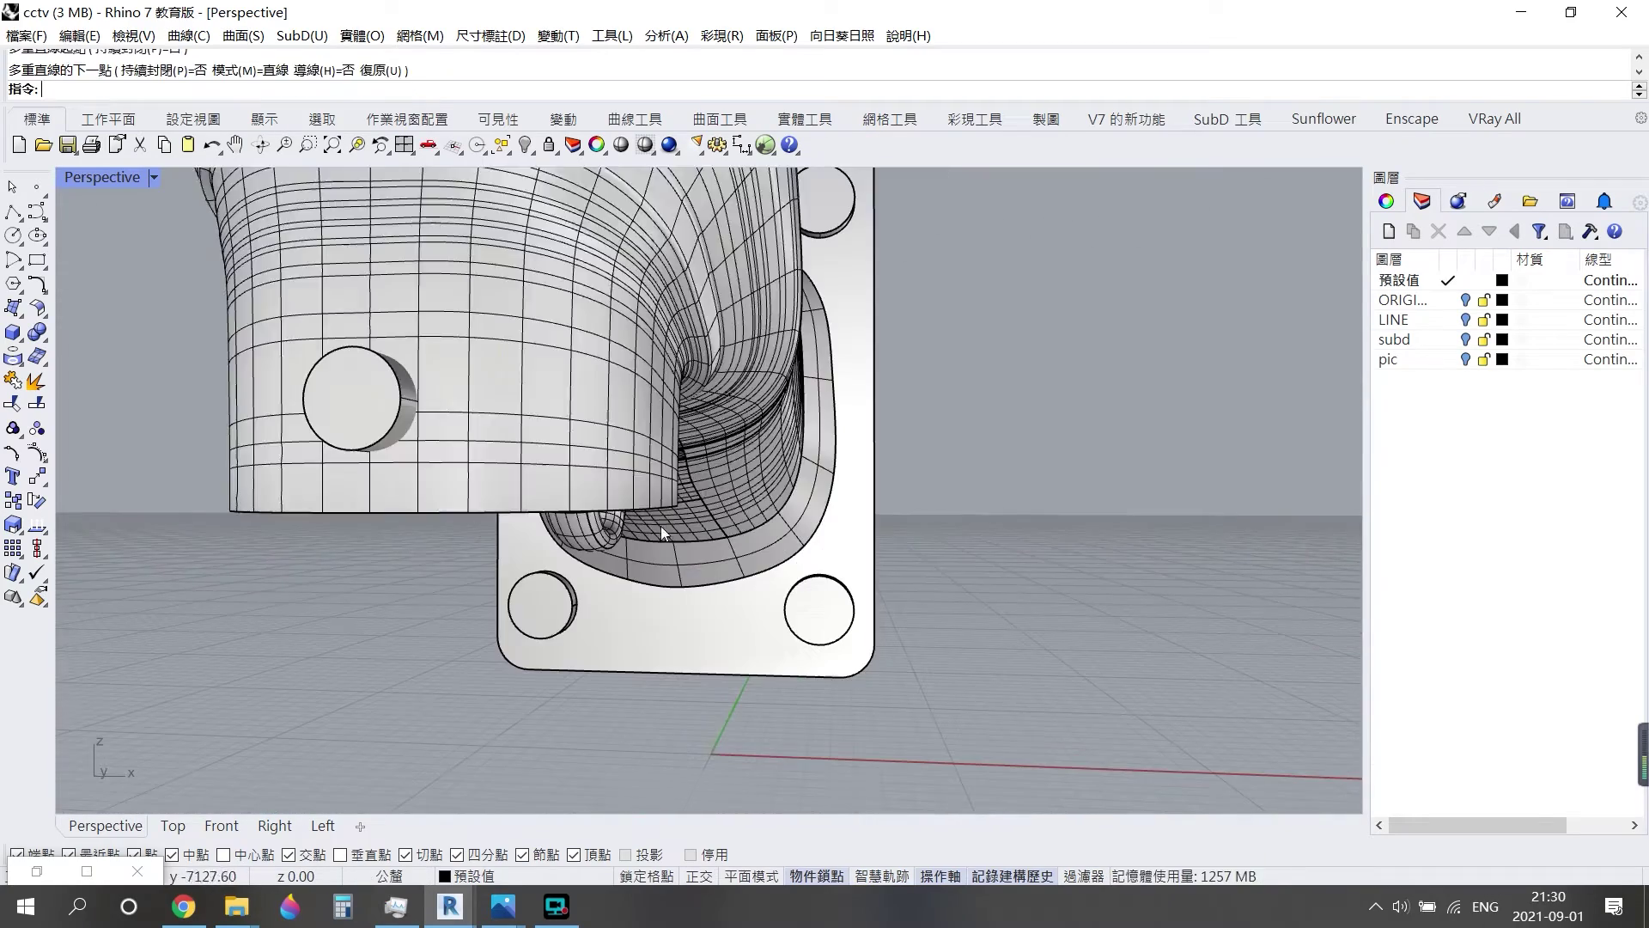
{"action": "scroll", "coordinate": [391, 580], "scroll_direction": "down", "scroll_amount": 3}
{"action": "left_click", "coordinate": [13, 212]}
{"action": "left_click", "coordinate": [464, 584]}
{"action": "left_click", "coordinate": [464, 666]}
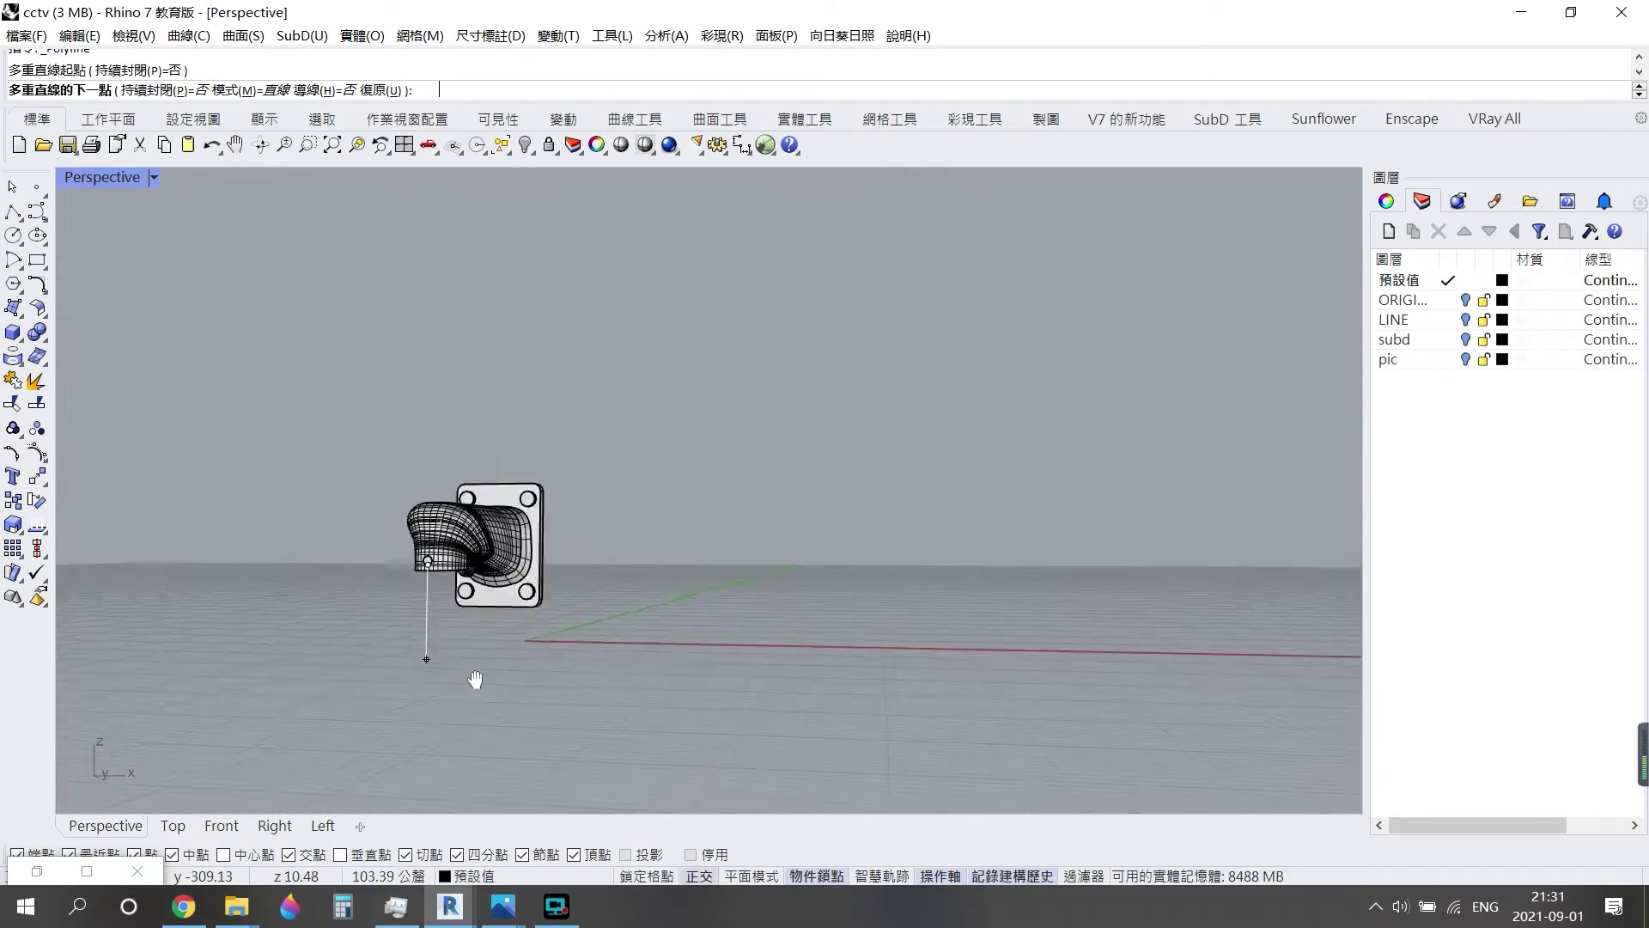
{"action": "scroll", "coordinate": [479, 679], "scroll_direction": "down", "scroll_amount": 3}
{"action": "key", "text": "Return"}
Align the line's points with SetPt on X, Y and Z, checking the camera-mount reference photo.
{"action": "scroll", "coordinate": [486, 550], "scroll_direction": "up", "scroll_amount": 5}
{"action": "left_click", "coordinate": [201, 500]}
{"action": "type", "text": "SetPt"}
{"action": "key", "text": "Return"}
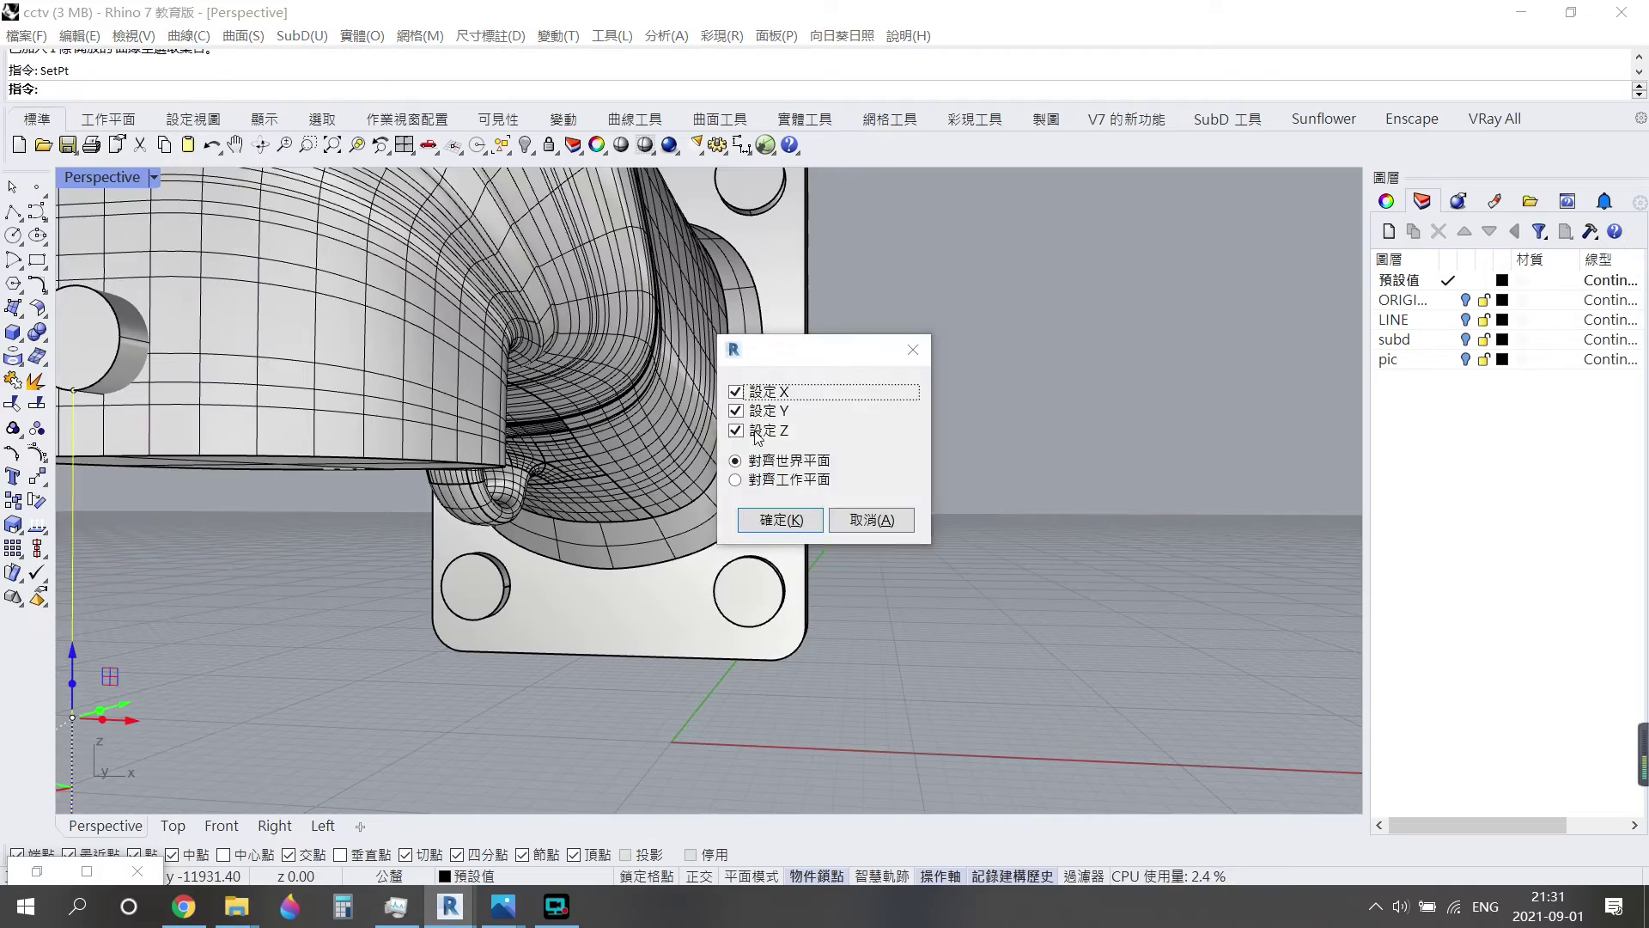
{"action": "key", "text": "Return"}
{"action": "scroll", "coordinate": [534, 498], "scroll_direction": "up", "scroll_amount": 3}
{"action": "scroll", "coordinate": [700, 590], "scroll_direction": "down", "scroll_amount": 5}
{"action": "right_click_drag", "start_coordinate": [701, 589], "coordinate": [700, 539]}
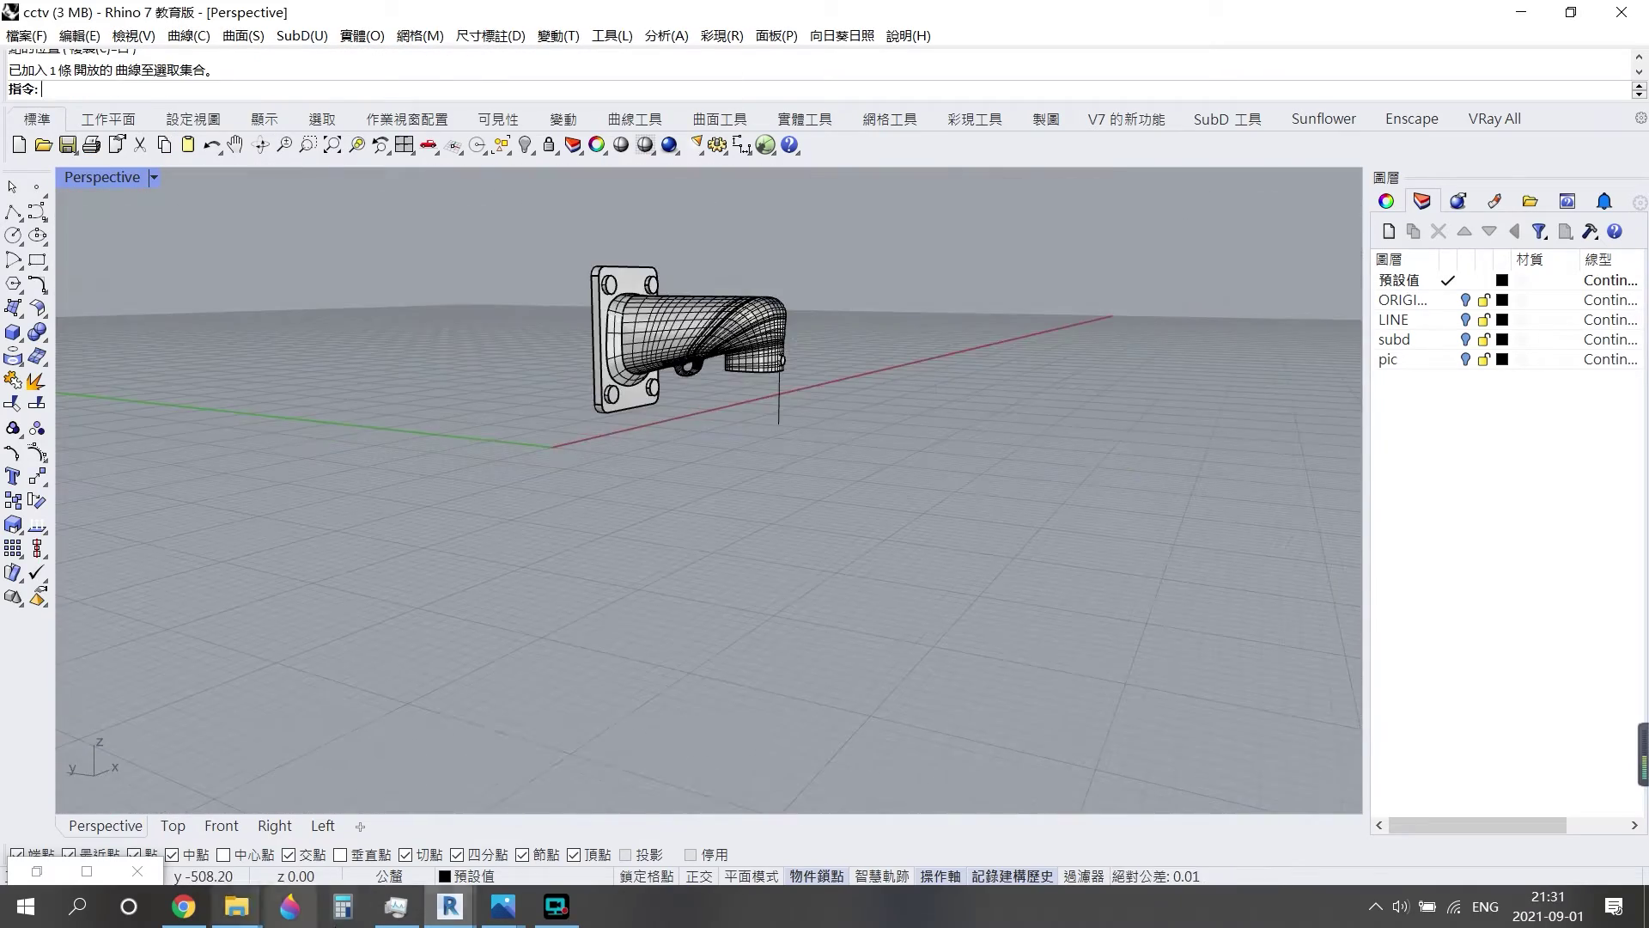
{"action": "key", "text": "alt+Tab"}
{"action": "key", "text": "alt+Tab"}
{"action": "scroll", "coordinate": [766, 368], "scroll_direction": "up", "scroll_amount": 3}
Rebuild the profile curve with 4 points, degree 3, and bend a middle control point into an S-curve.
{"action": "type", "text": "Rebuild"}
{"action": "key", "text": "Return"}
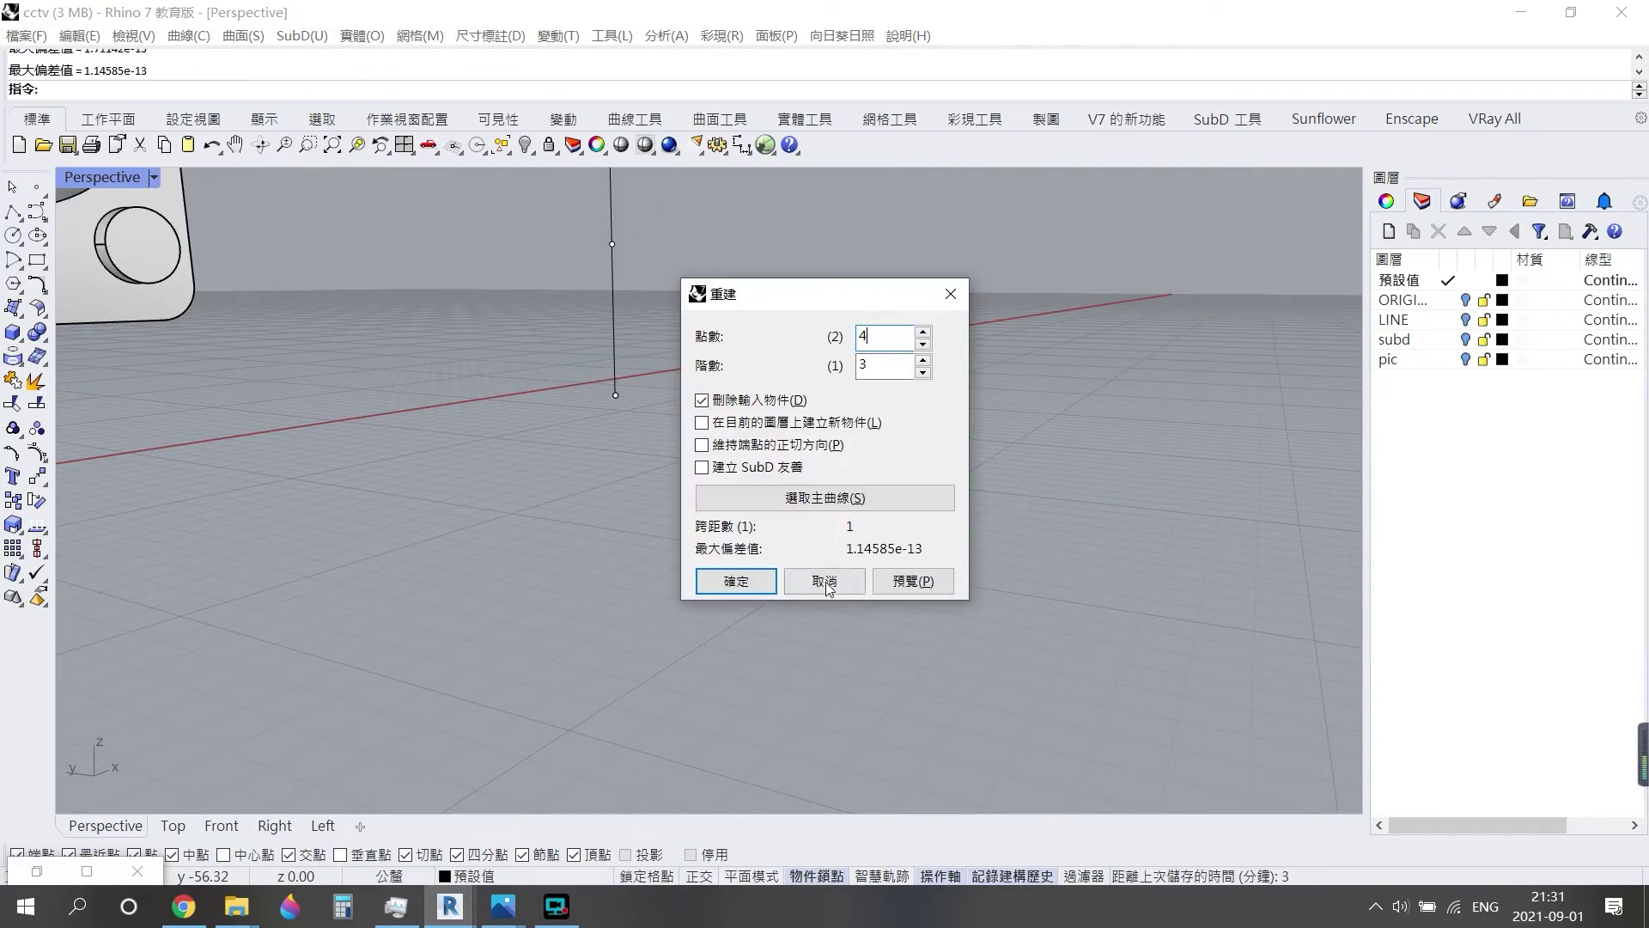
{"action": "left_click", "coordinate": [876, 643]}
{"action": "left_click", "coordinate": [677, 435]}
{"action": "scroll", "coordinate": [589, 275], "scroll_direction": "up", "scroll_amount": 2}
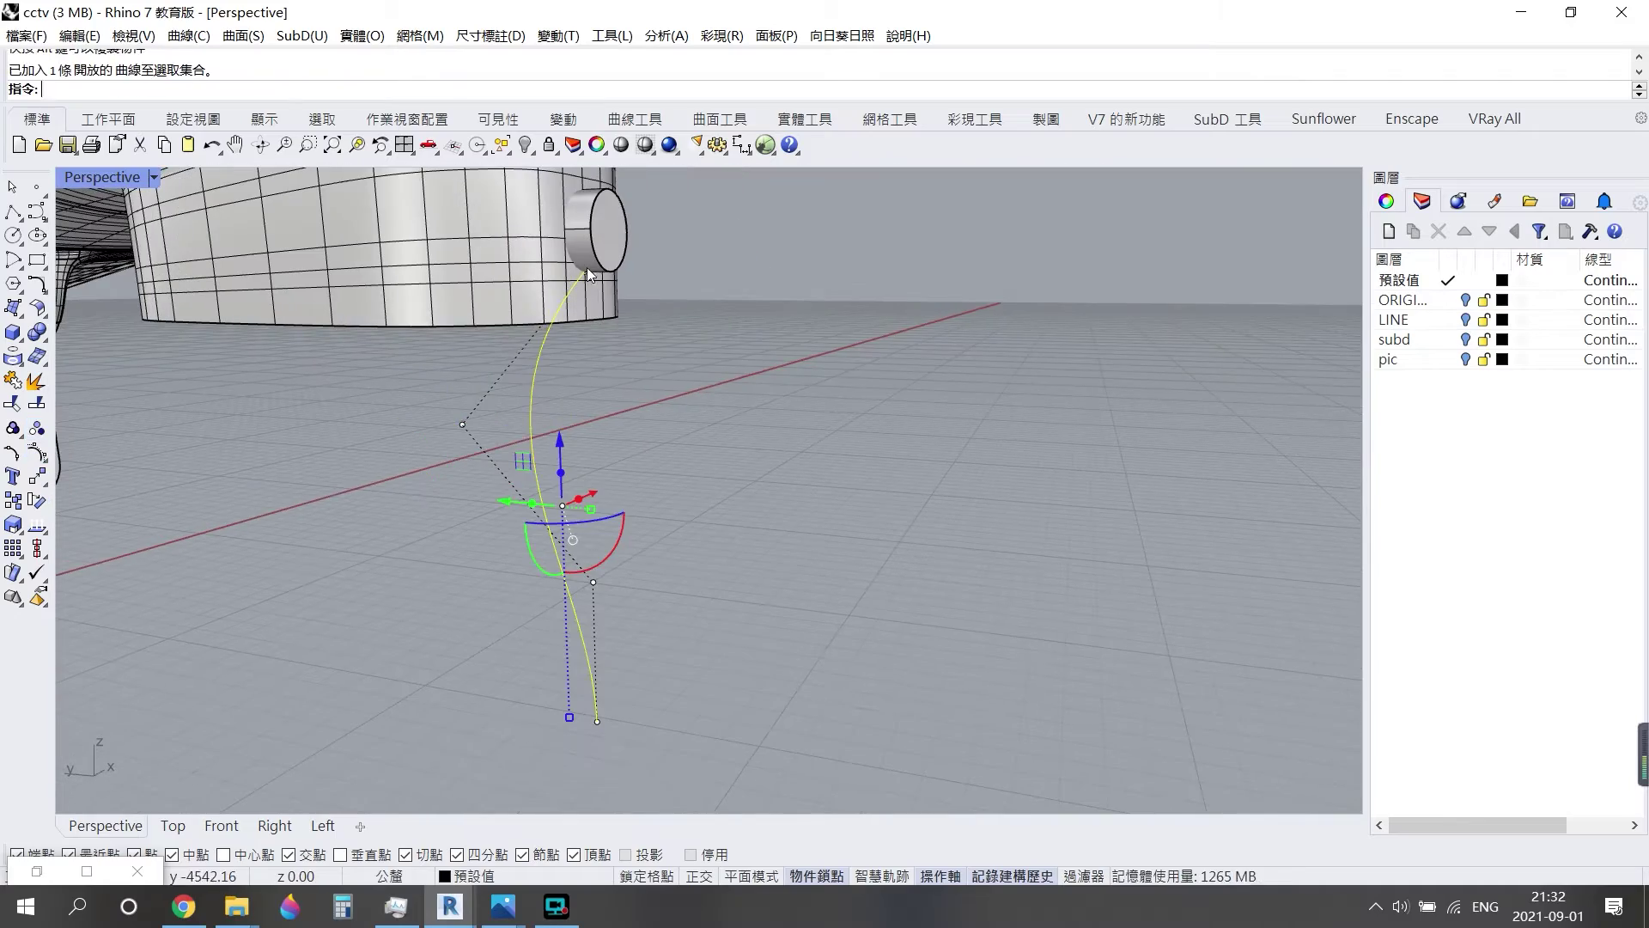
{"action": "scroll", "coordinate": [587, 317], "scroll_direction": "down", "scroll_amount": 3}
{"action": "left_click", "coordinate": [788, 467]}
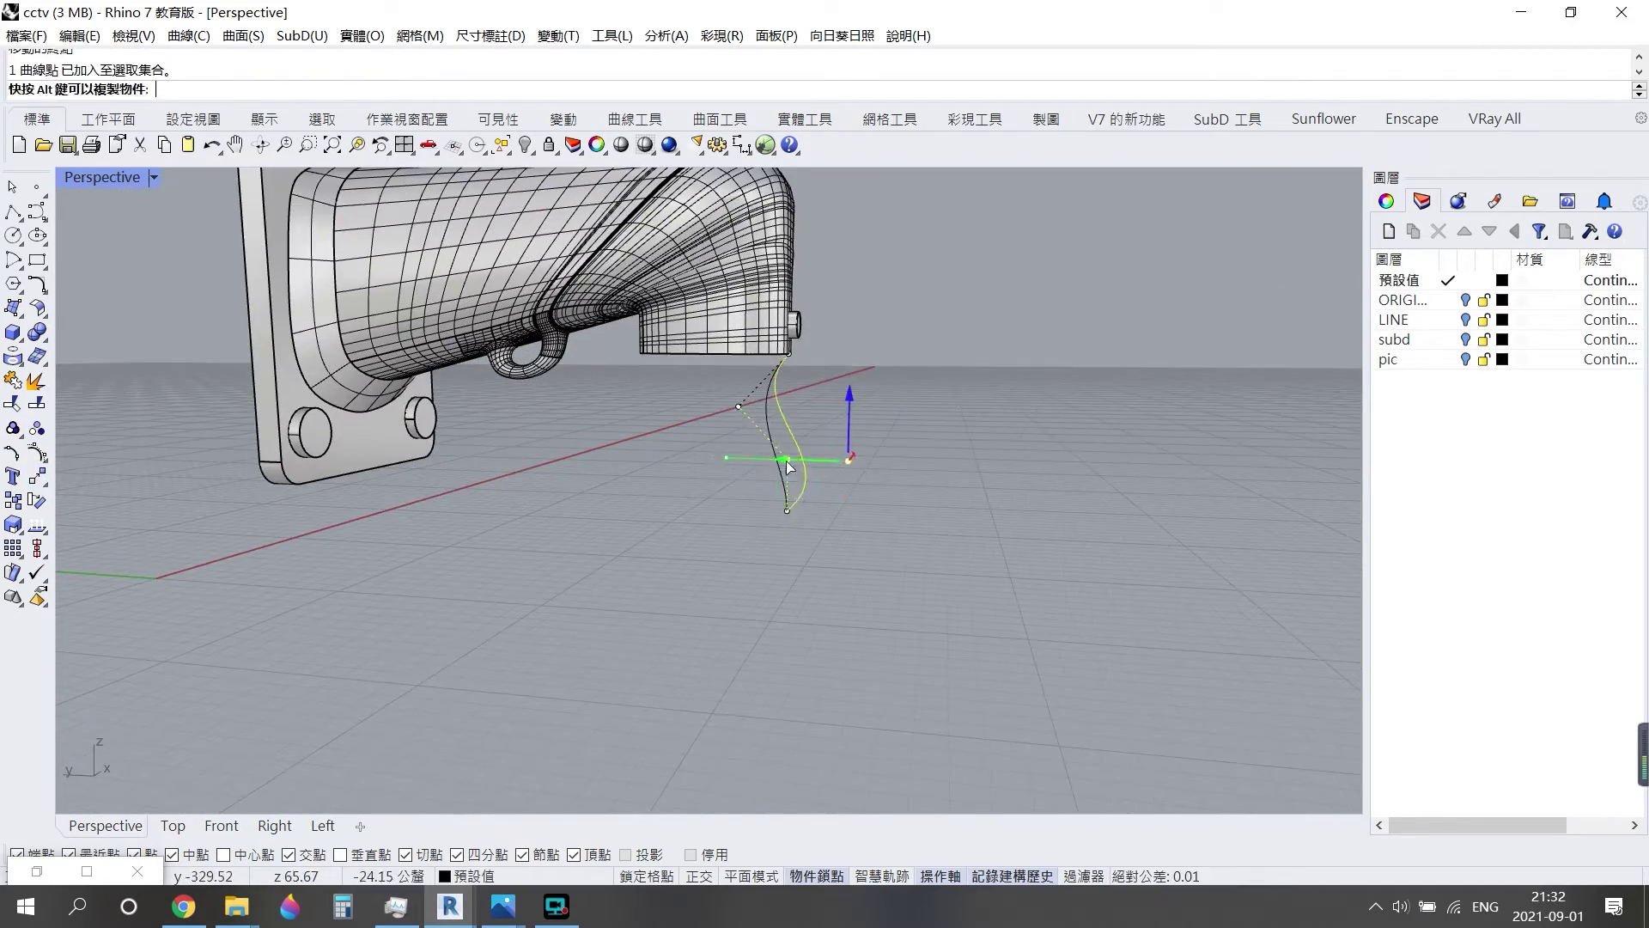
Begin revolving the profile curve from the recent-commands list.
{"action": "middle_click", "coordinate": [884, 631]}
{"action": "left_click", "coordinate": [687, 214]}
{"action": "right_click_drag", "start_coordinate": [688, 214], "coordinate": [837, 332]}
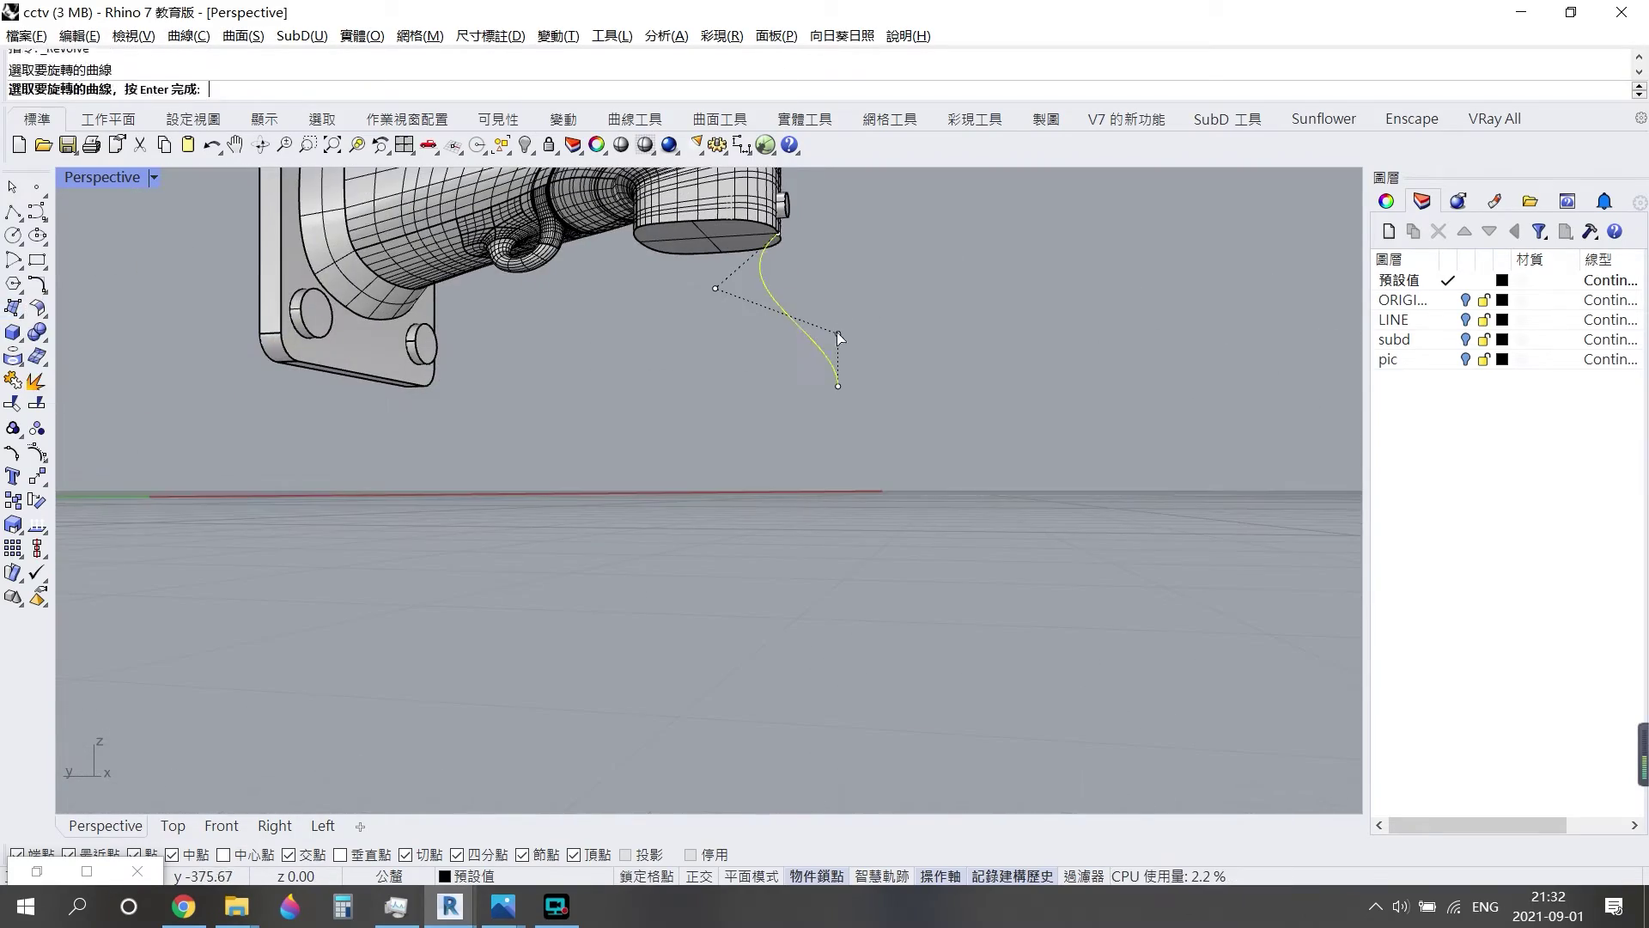
Abandon the attempt to revolve the S-shaped profile curve.
{"action": "right_click_drag", "start_coordinate": [788, 238], "coordinate": [787, 356]}
{"action": "key", "text": "Return"}
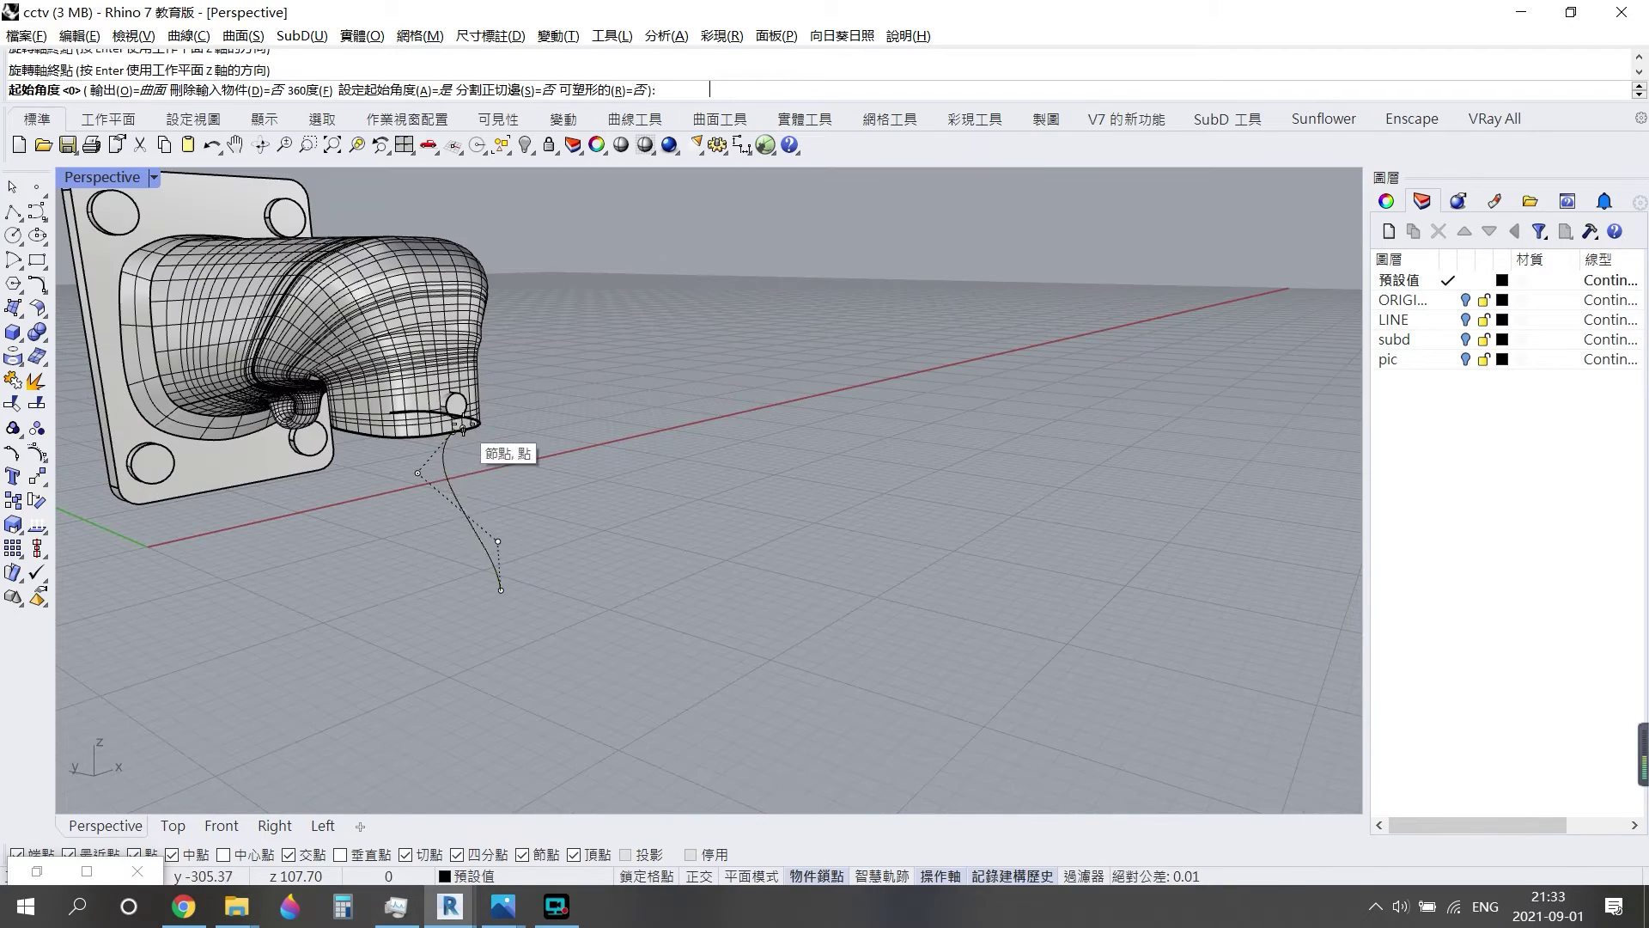
{"action": "key", "text": "Escape"}
{"action": "key", "text": "Return"}
{"action": "left_click", "coordinate": [665, 361]}
{"action": "key", "text": "Return"}
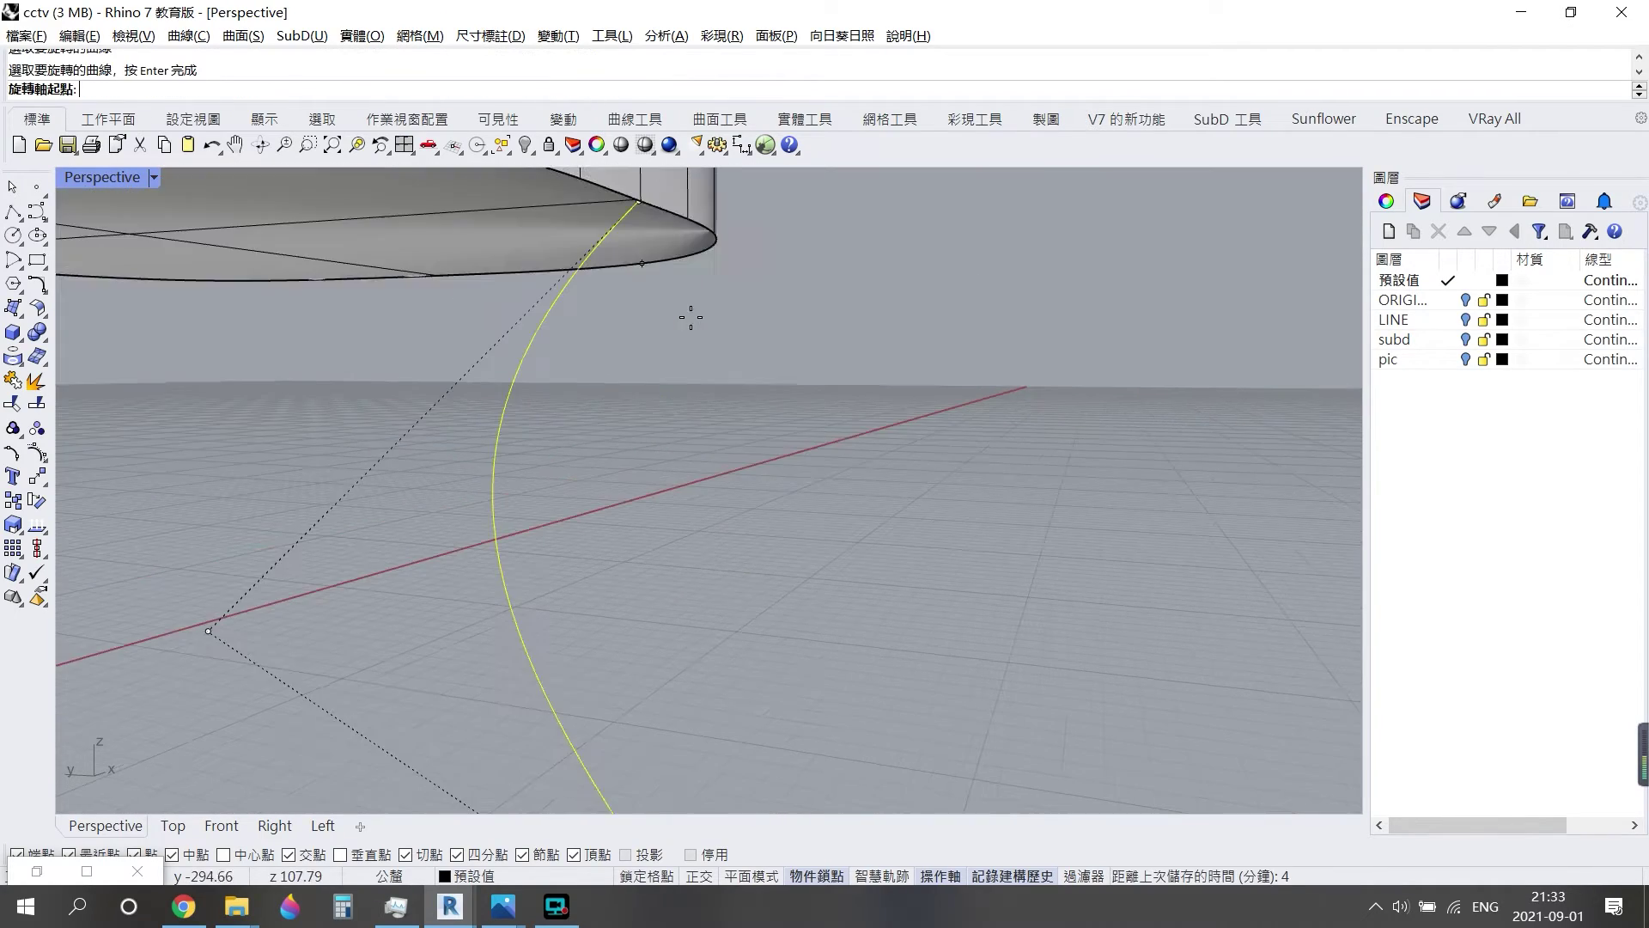
{"action": "right_click_drag", "start_coordinate": [724, 363], "coordinate": [601, 361]}
{"action": "left_click", "coordinate": [545, 293]}
{"action": "left_click", "coordinate": [446, 319]}
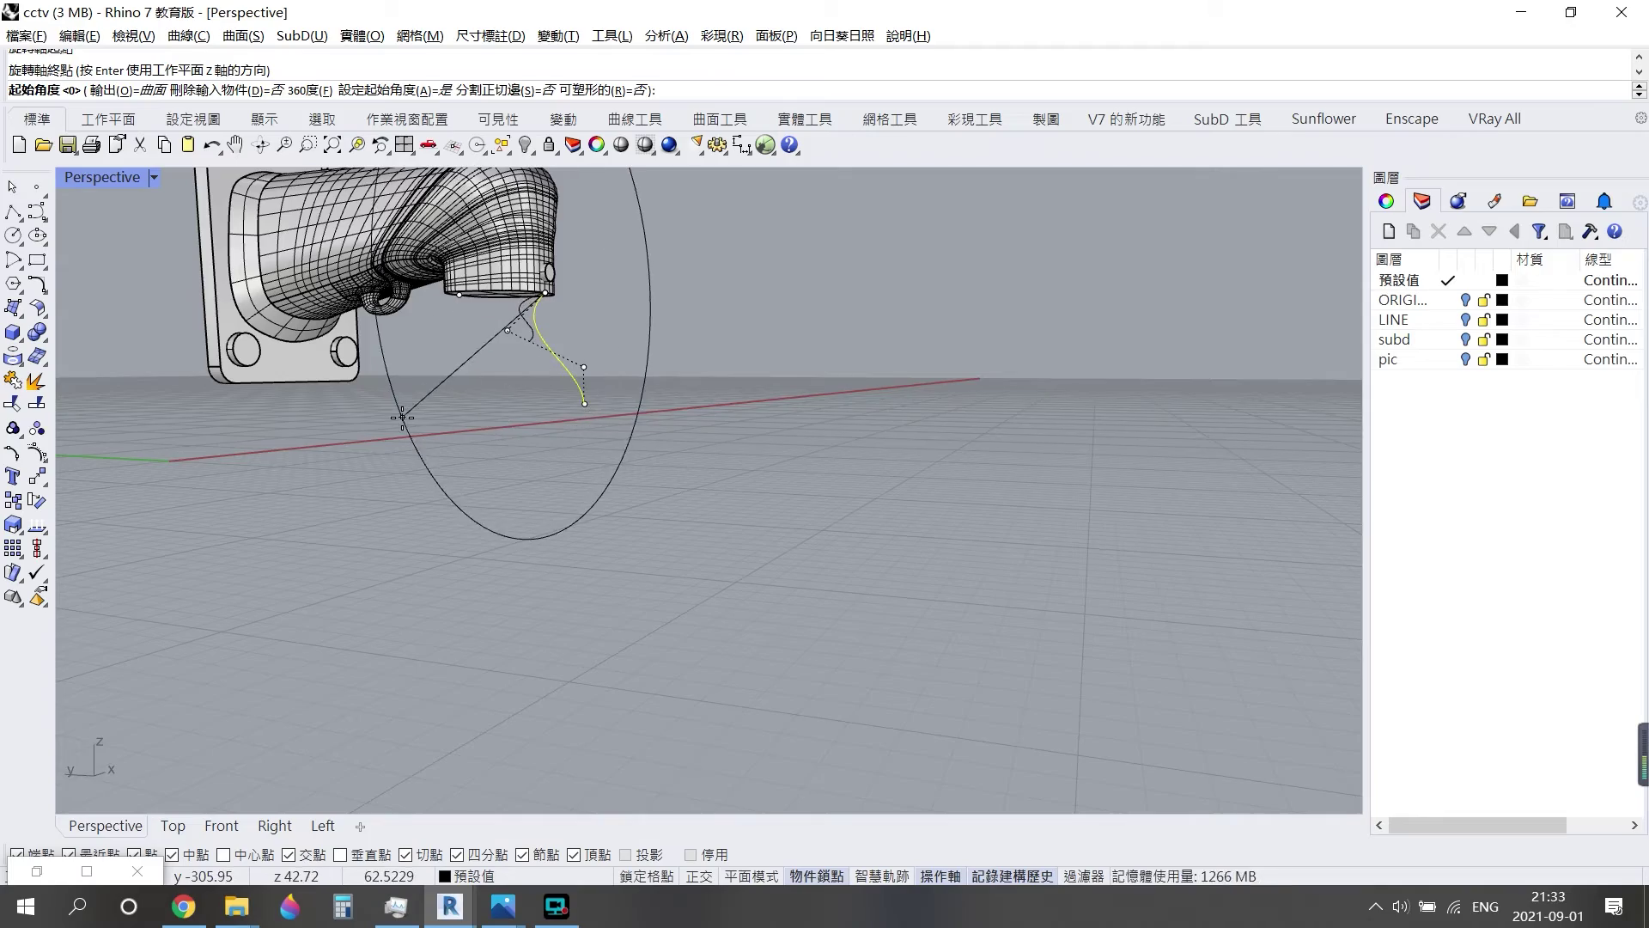
{"action": "key", "text": "Escape"}
Review the profile curve around the bracket and show the LINE layer curves.
{"action": "scroll", "coordinate": [725, 379], "scroll_direction": "up", "scroll_amount": 5}
{"action": "left_click", "coordinate": [640, 392]}
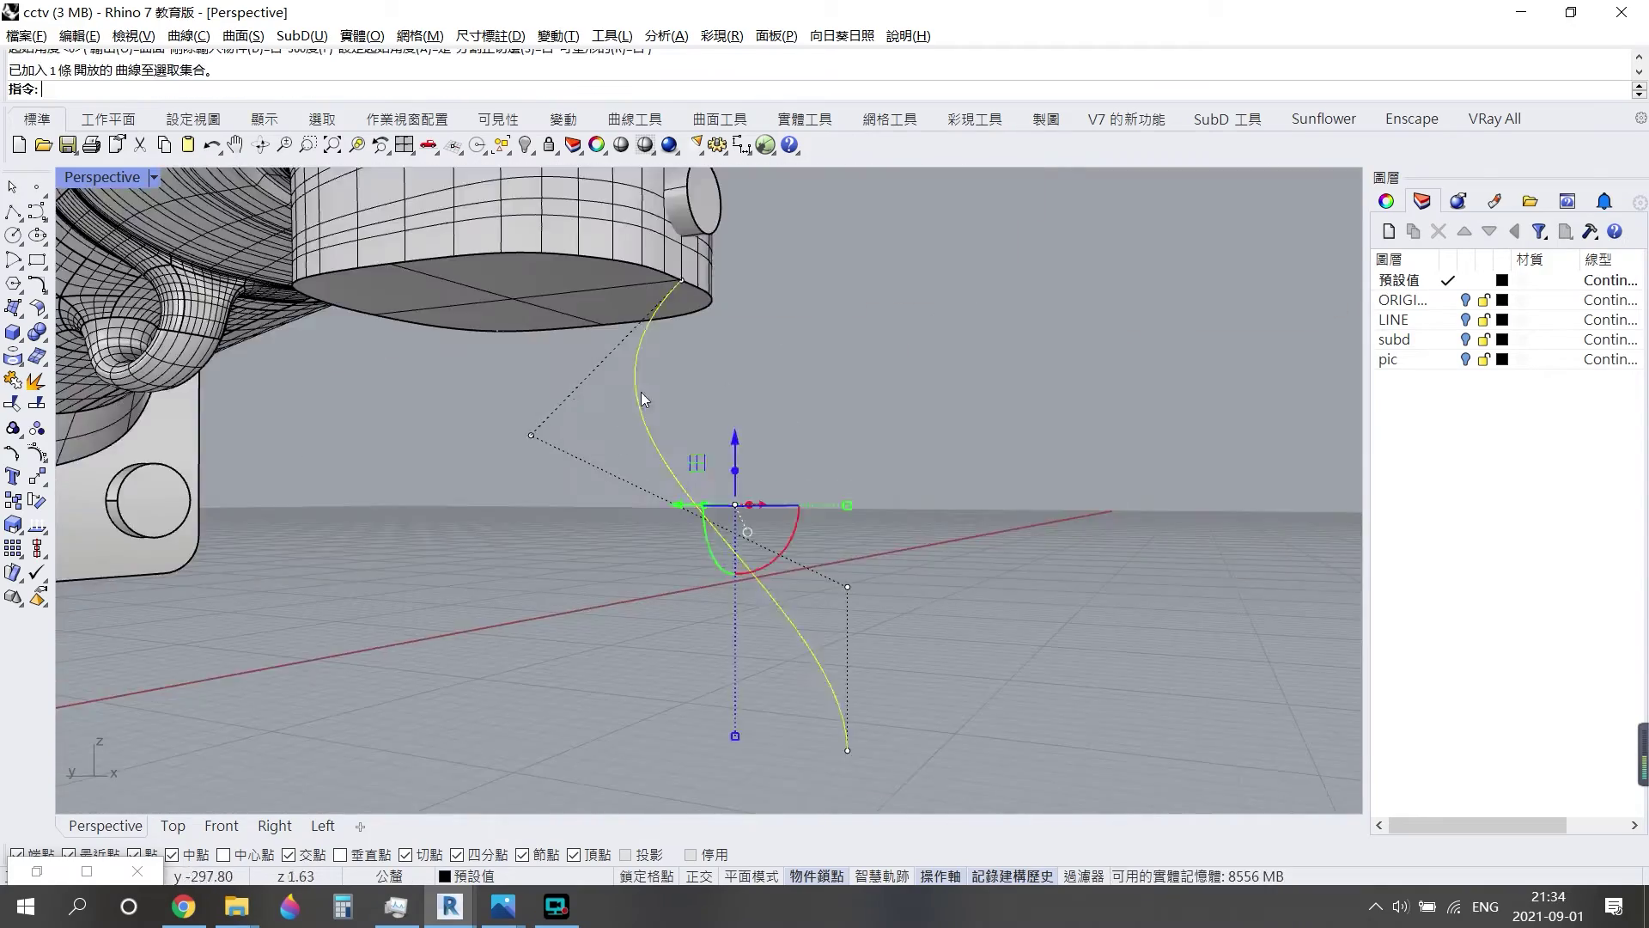
{"action": "right_click_drag", "start_coordinate": [641, 392], "coordinate": [741, 601]}
{"action": "key", "text": "Escape"}
{"action": "right_click", "coordinate": [1065, 348]}
{"action": "left_click", "coordinate": [1104, 378]}
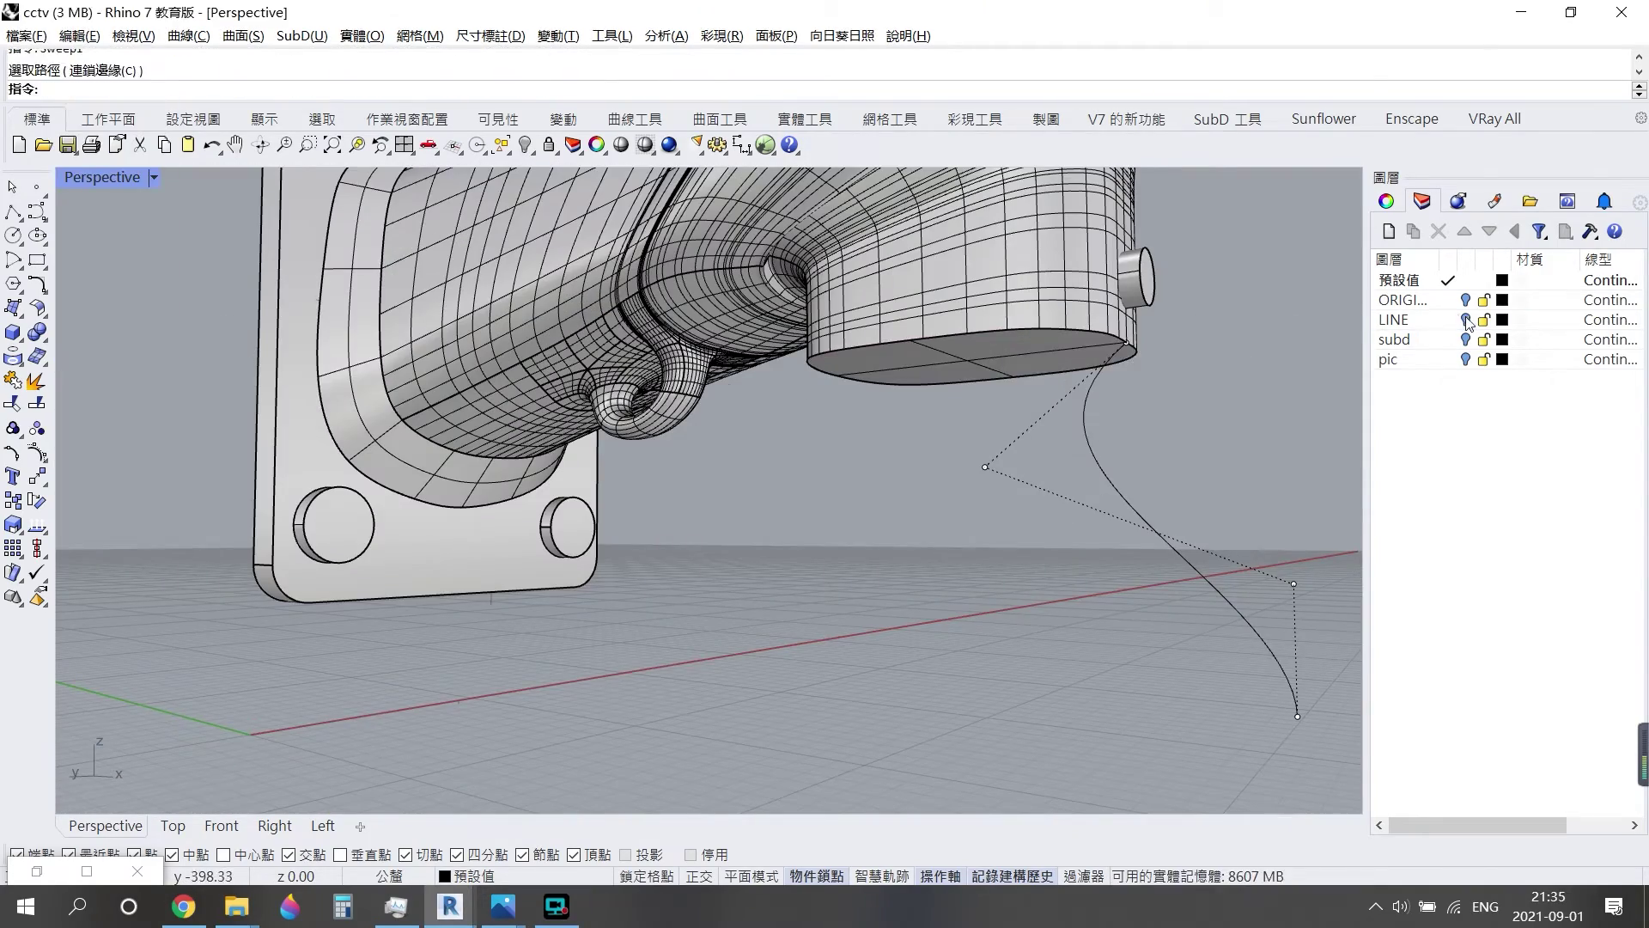
{"action": "left_click", "coordinate": [1466, 319]}
{"action": "scroll", "coordinate": [911, 435], "scroll_direction": "up", "scroll_amount": 3}
Sweep the round end's bottom rim along the S-profile rail into a flared bell surface.
{"action": "left_click", "coordinate": [911, 295]}
{"action": "key", "text": "Return"}
{"action": "right_click", "coordinate": [764, 337]}
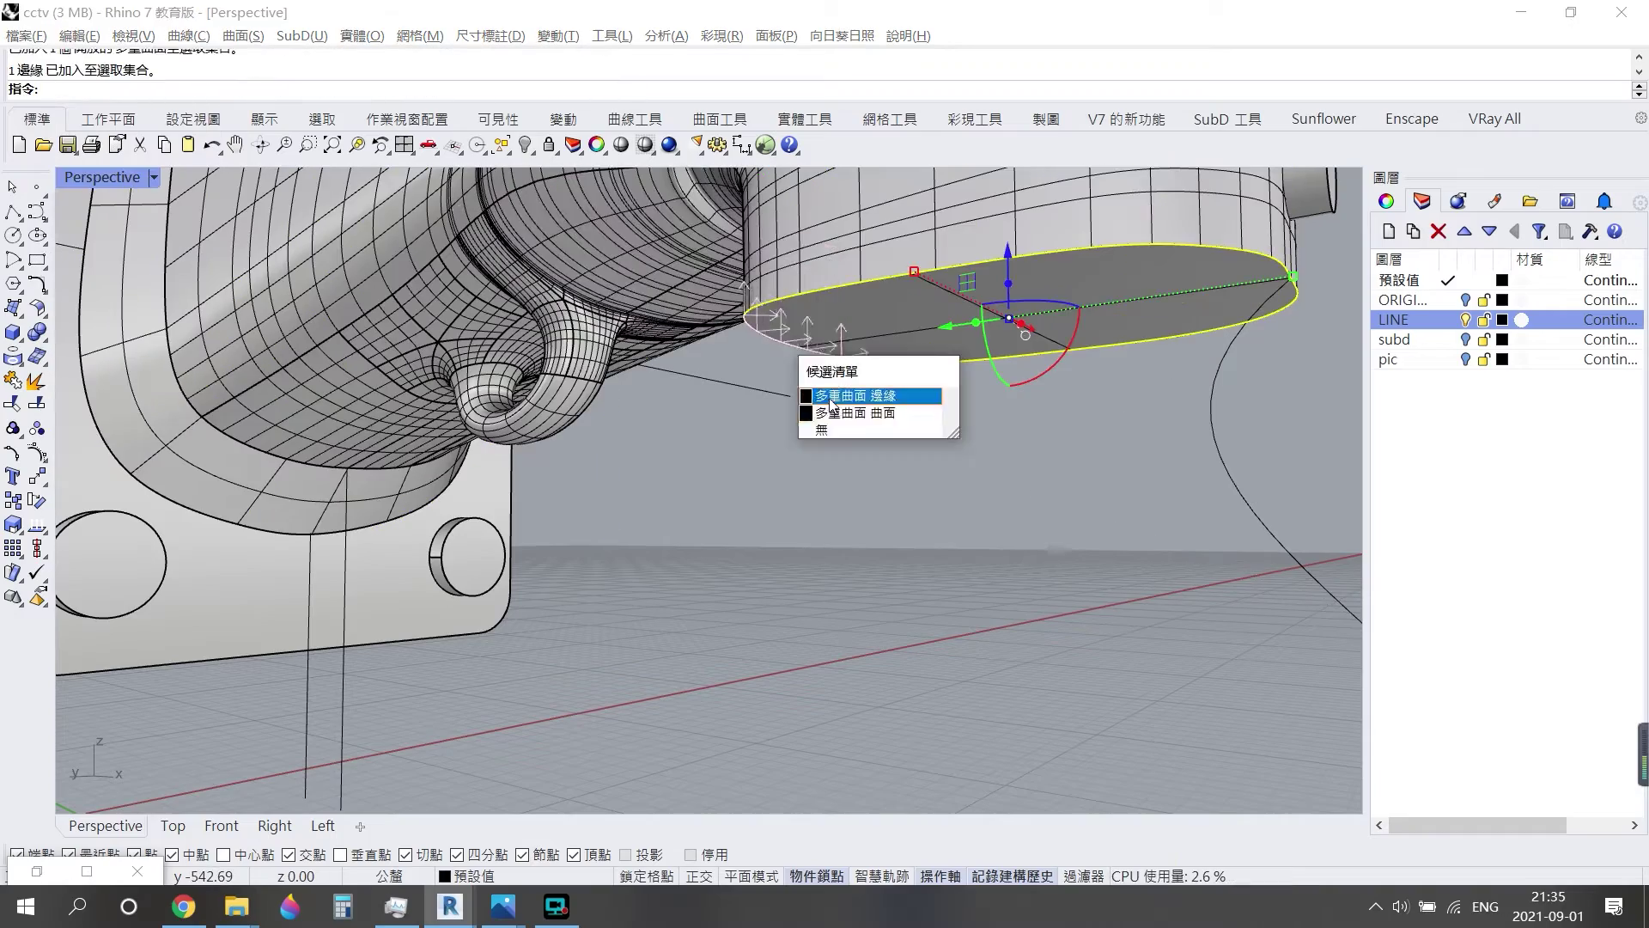
{"action": "left_click", "coordinate": [756, 388]}
{"action": "key", "text": "Return"}
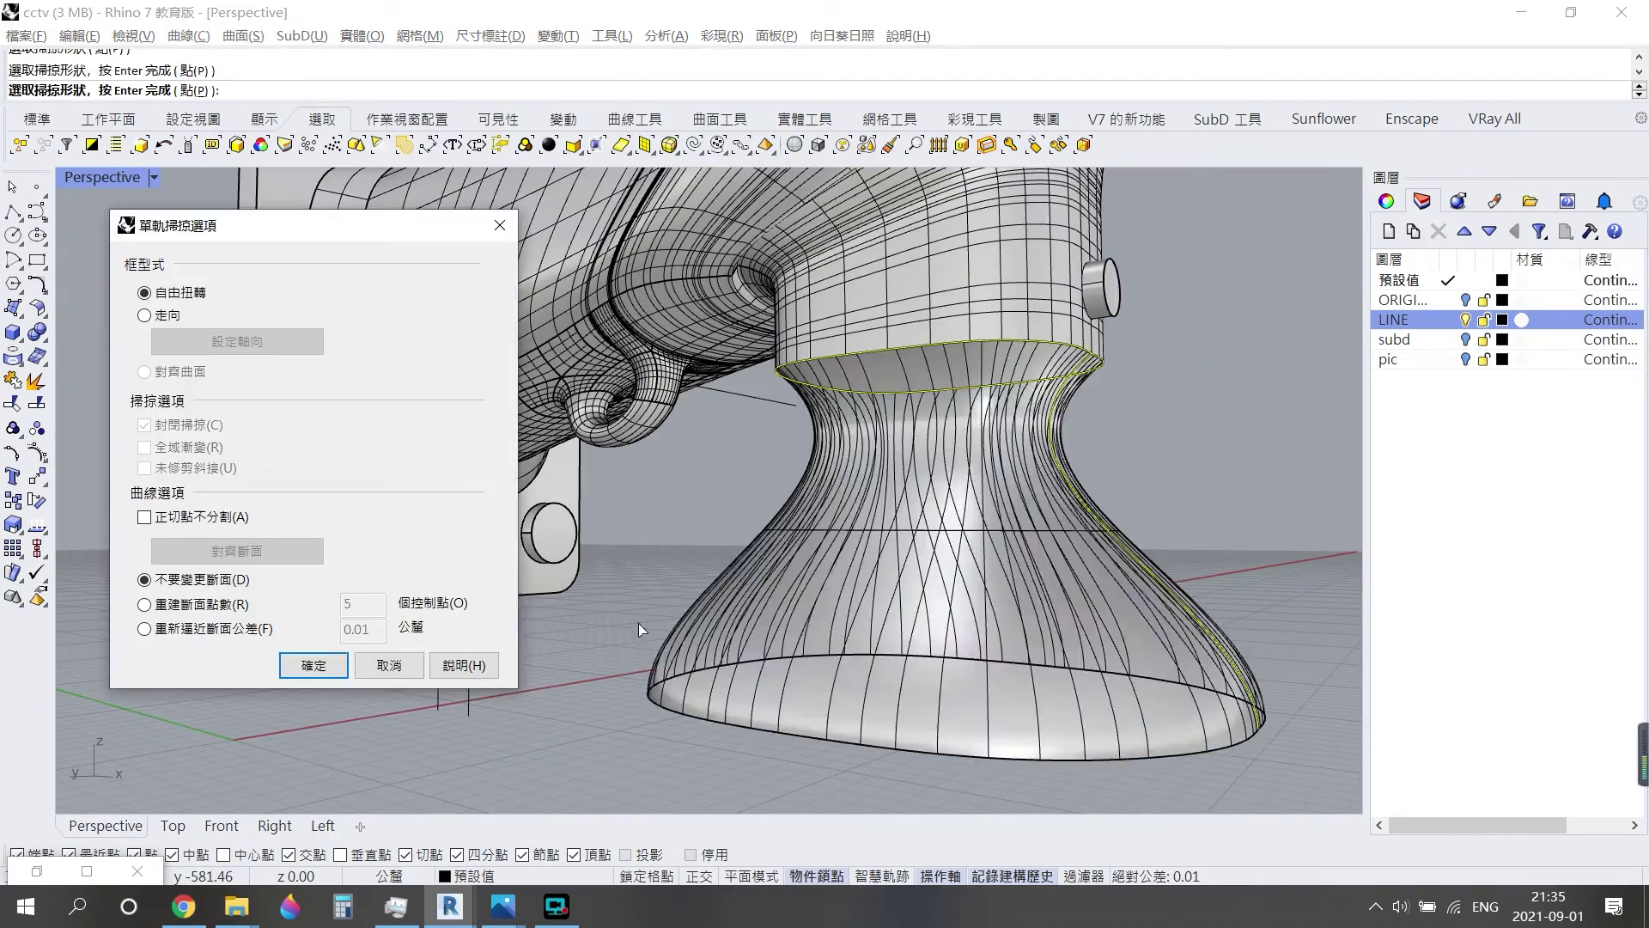
{"action": "key", "text": "Return"}
Zoom out to view the new bell and select its bottom rim edge.
{"action": "right_click_drag", "start_coordinate": [785, 623], "coordinate": [853, 406]}
{"action": "scroll", "coordinate": [853, 407], "scroll_direction": "up", "scroll_amount": 3}
{"action": "left_click", "coordinate": [917, 568], "text": "ctrl+shift"}
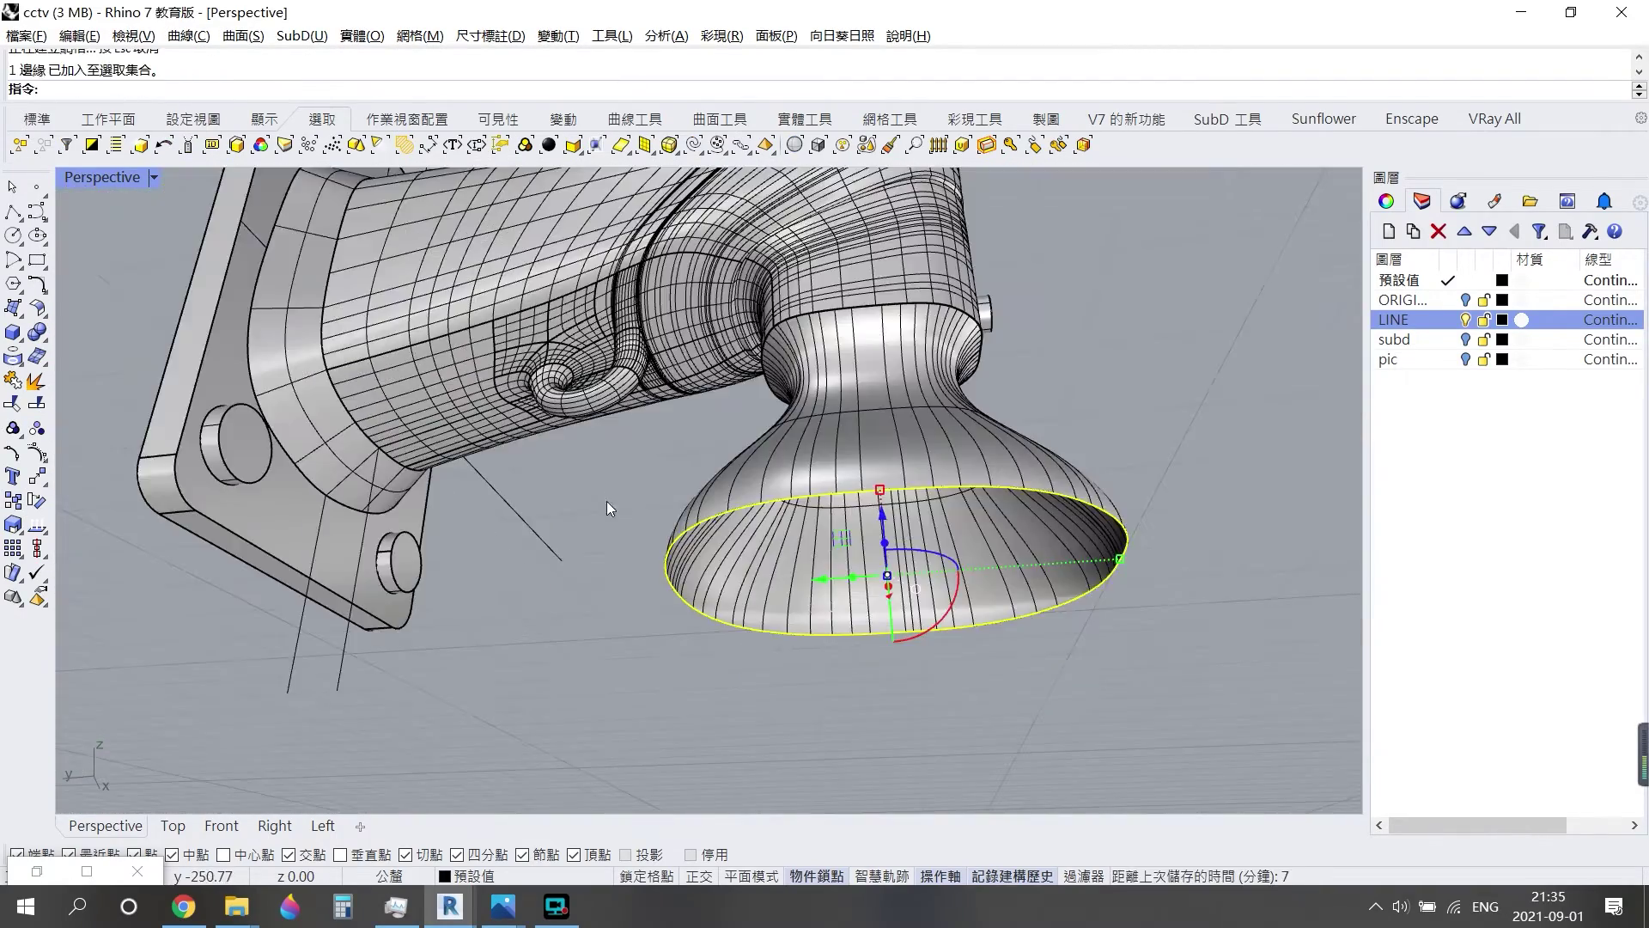
Duplicate the bell's rim edge, save the model as cctv.3dm, and select all bracket geometry.
{"action": "type", "text": "Dup"}
{"action": "scroll", "coordinate": [830, 611], "scroll_direction": "down", "scroll_amount": 5}
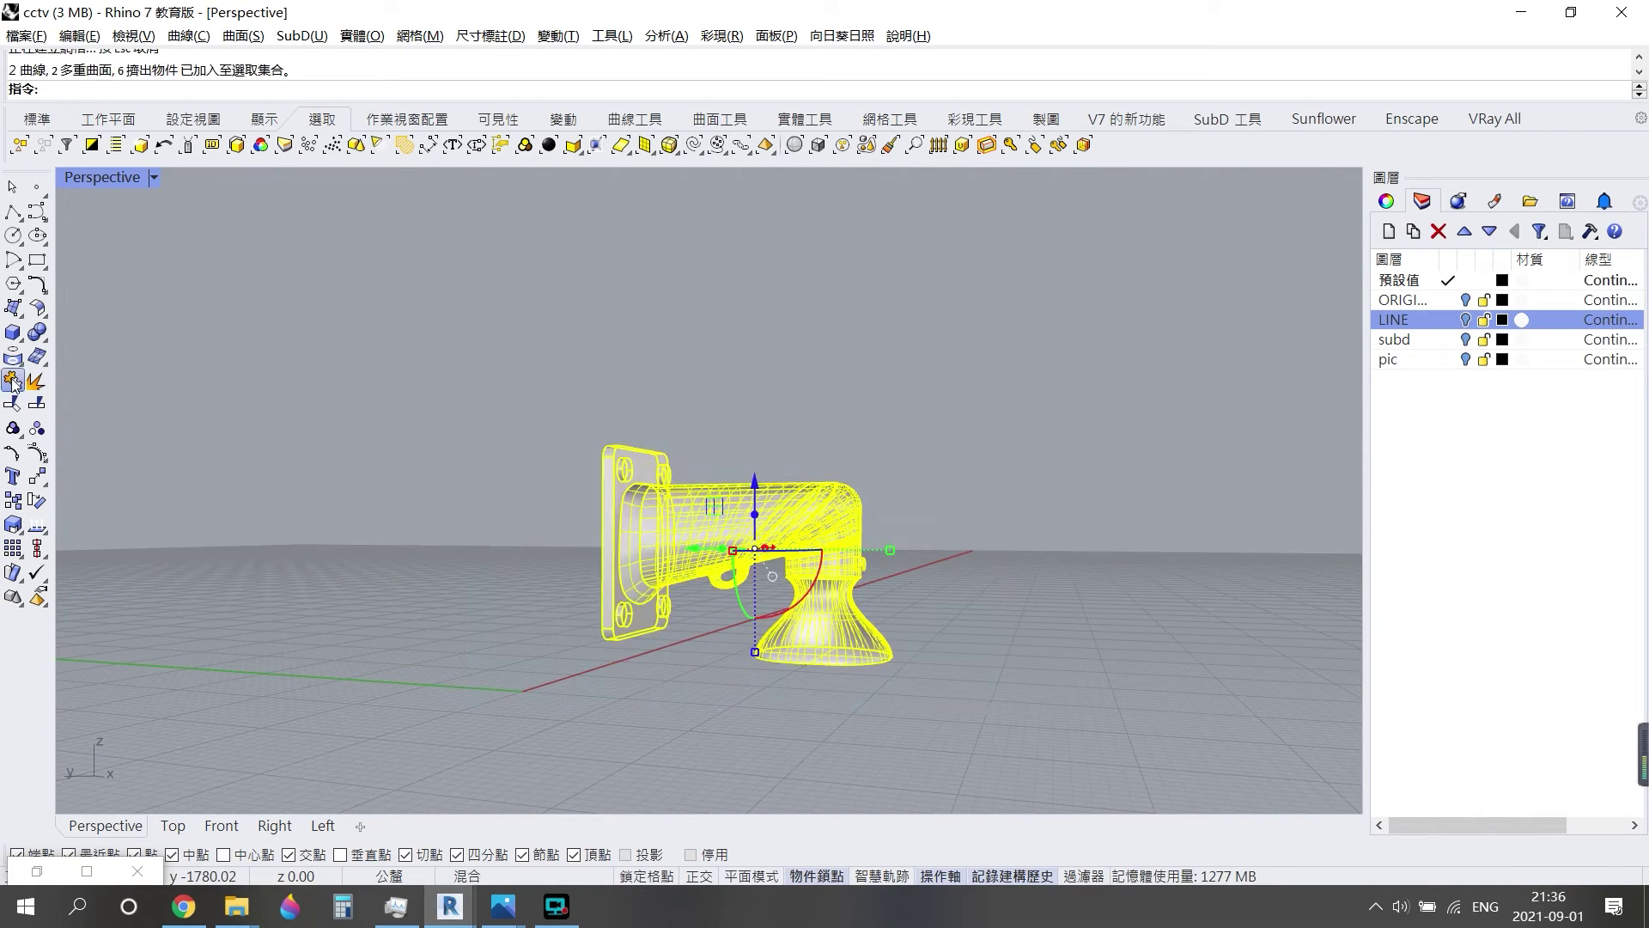
{"action": "key", "text": "ctrl+s"}
{"action": "left_click_drag", "start_coordinate": [832, 646], "coordinate": [333, 260]}
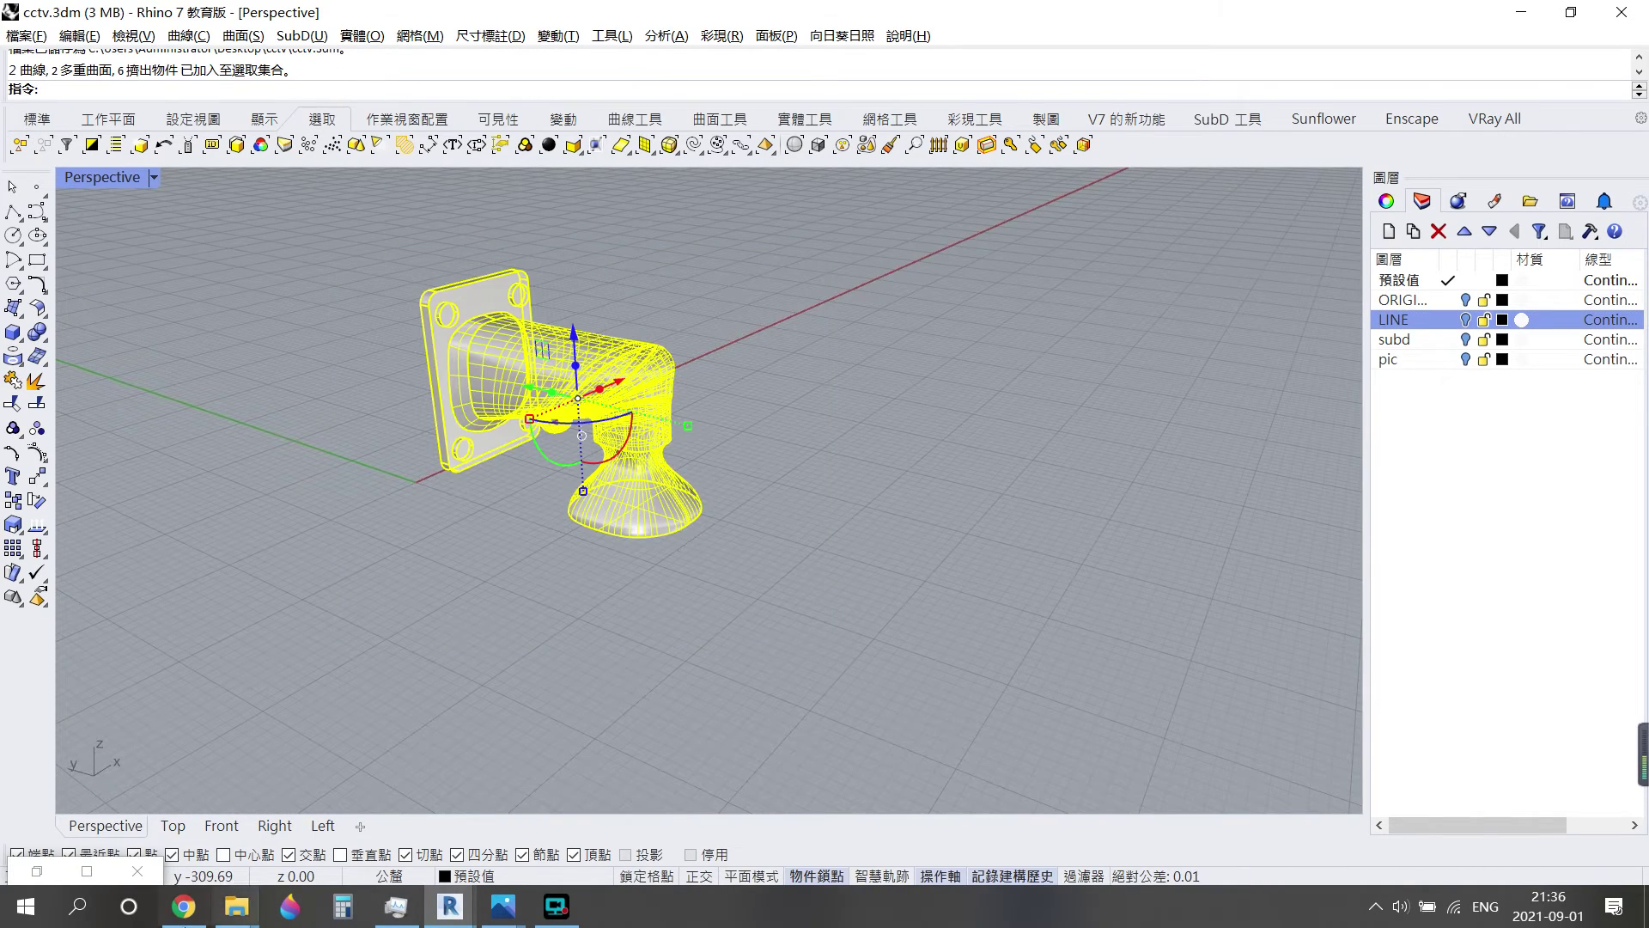
In Grasshopper, set the selected bracket geometry as multiple Breps feeding Add Form.
{"action": "left_click", "coordinate": [110, 874]}
{"action": "right_click", "coordinate": [404, 501]}
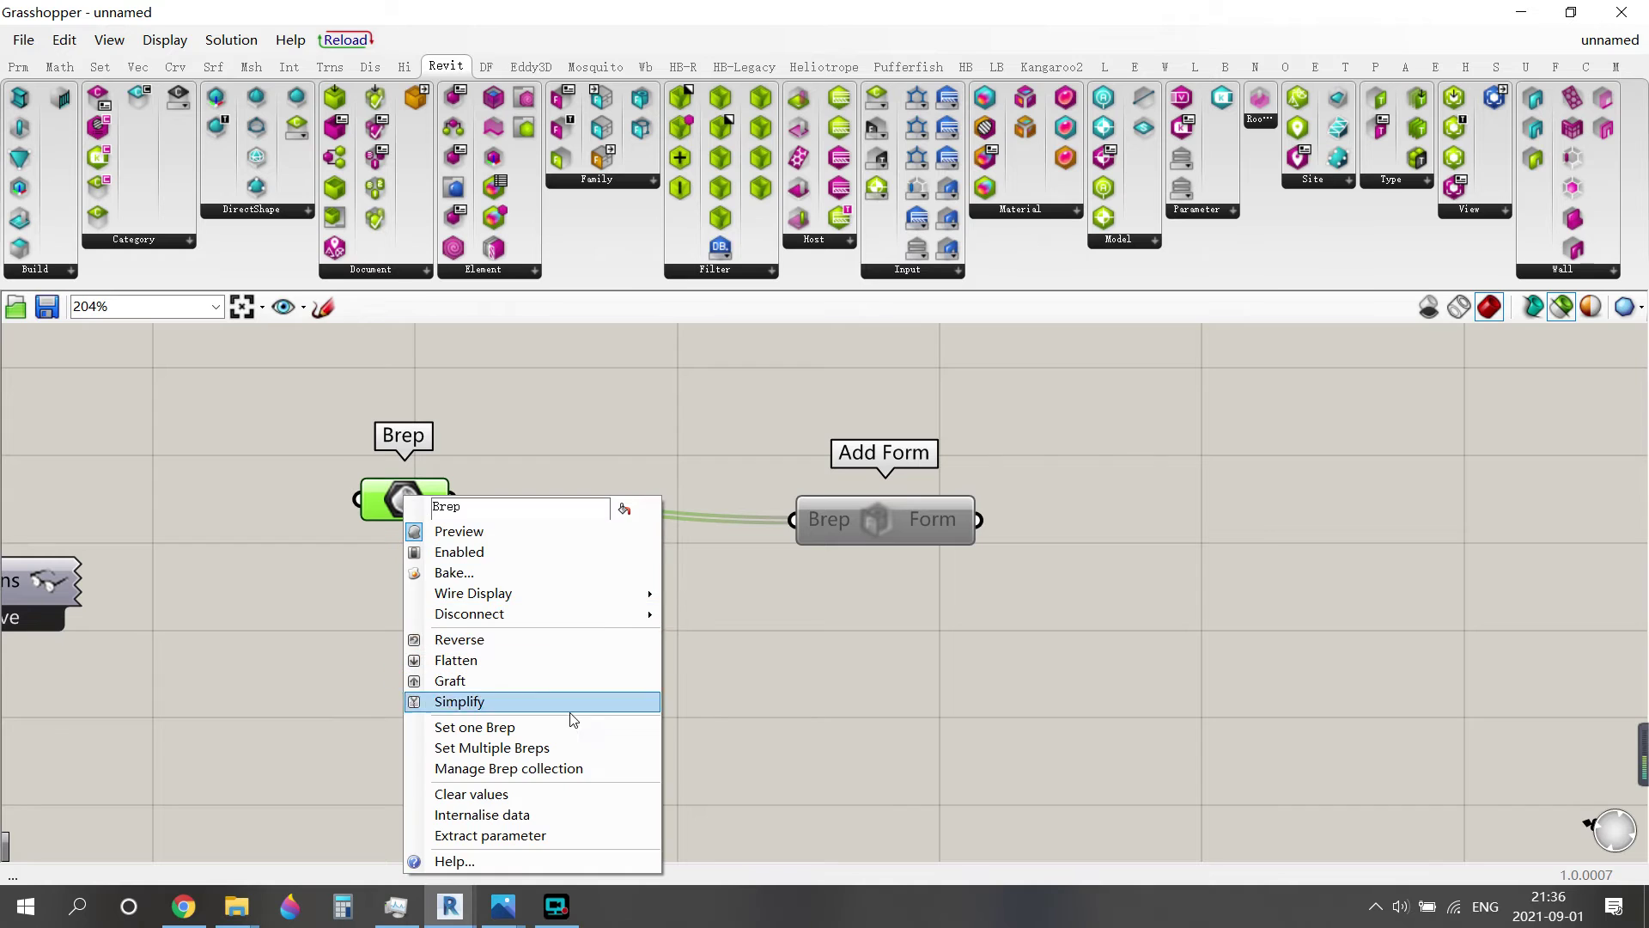
{"action": "left_click", "coordinate": [565, 744]}
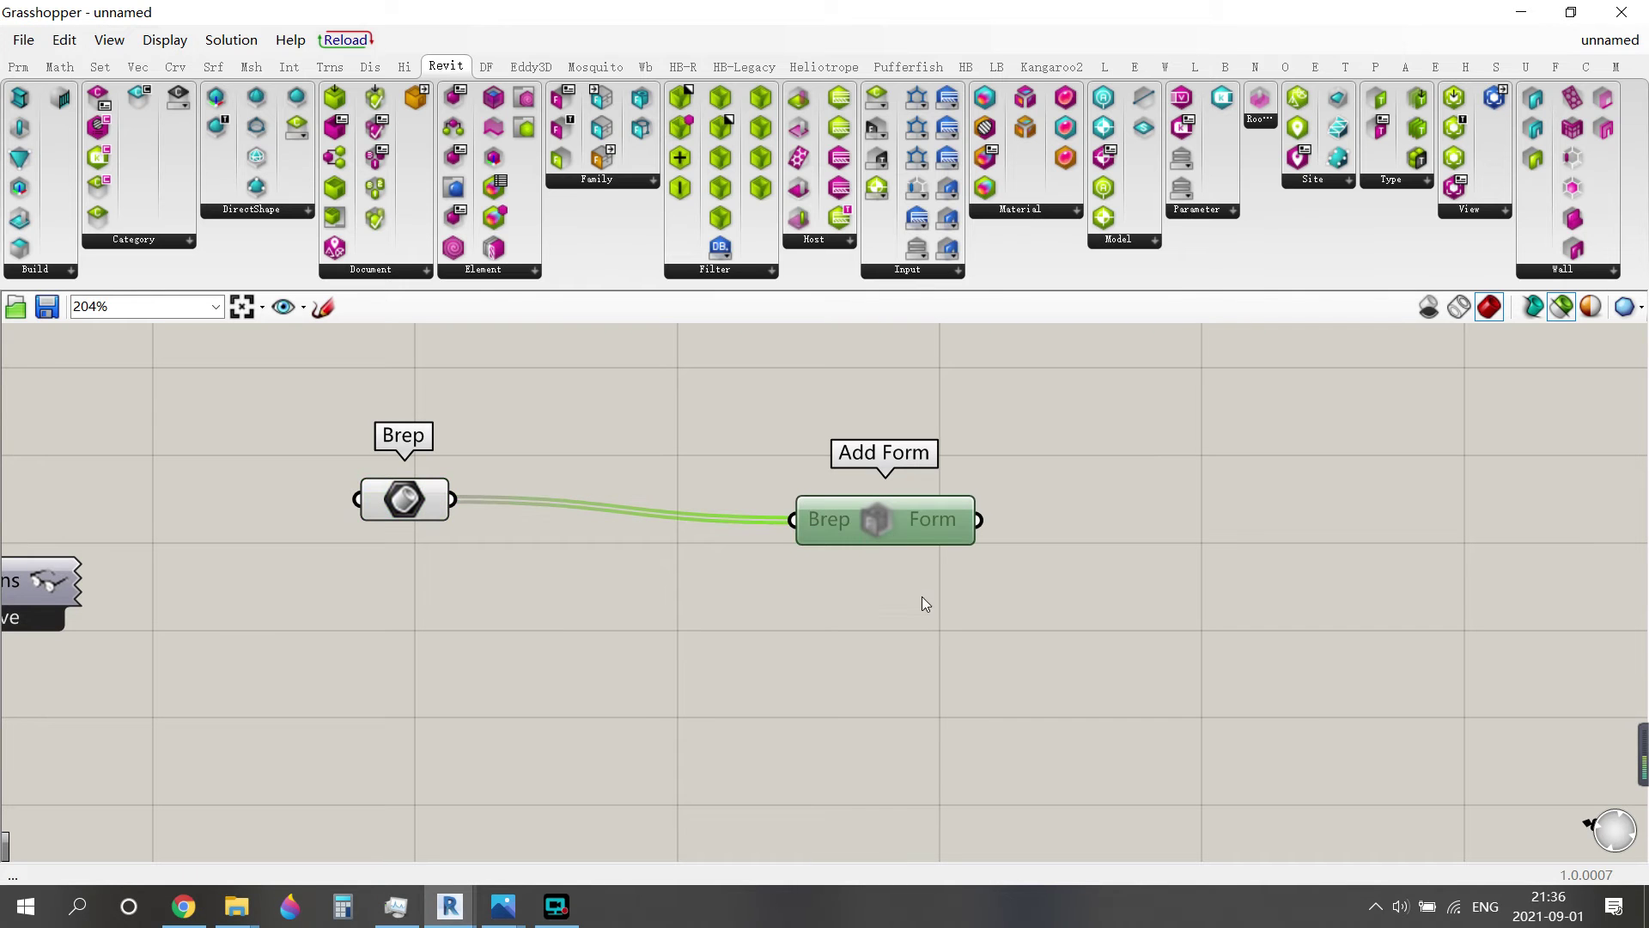
{"action": "middle_click", "coordinate": [928, 538]}
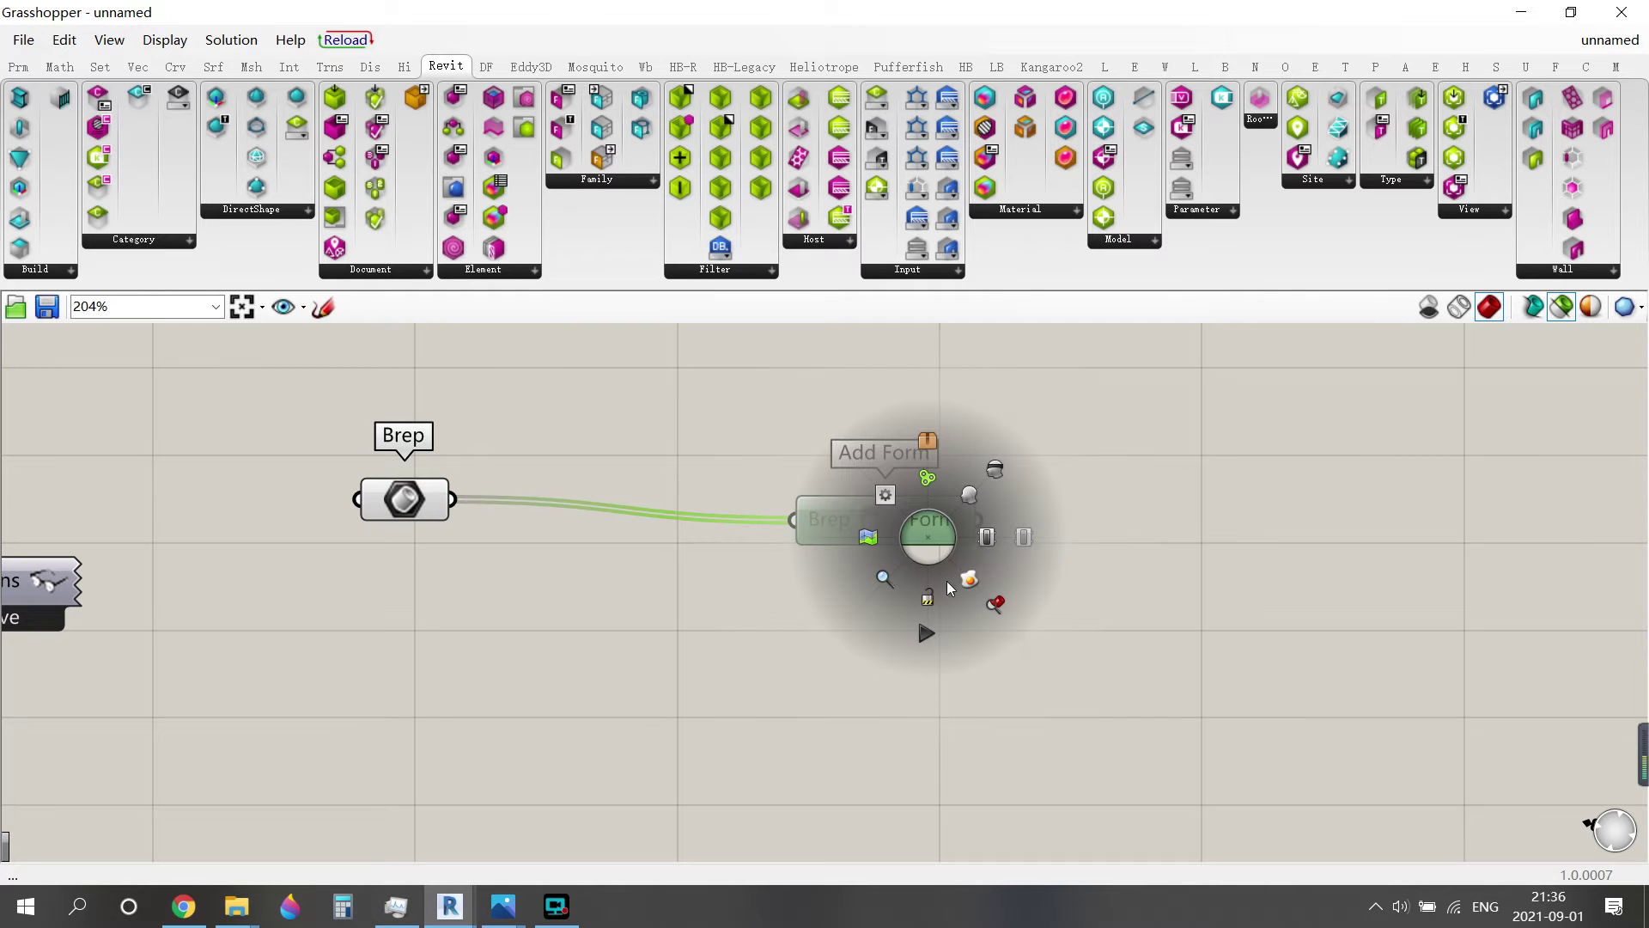
{"action": "left_click", "coordinate": [914, 664]}
{"action": "middle_click", "coordinate": [944, 503]}
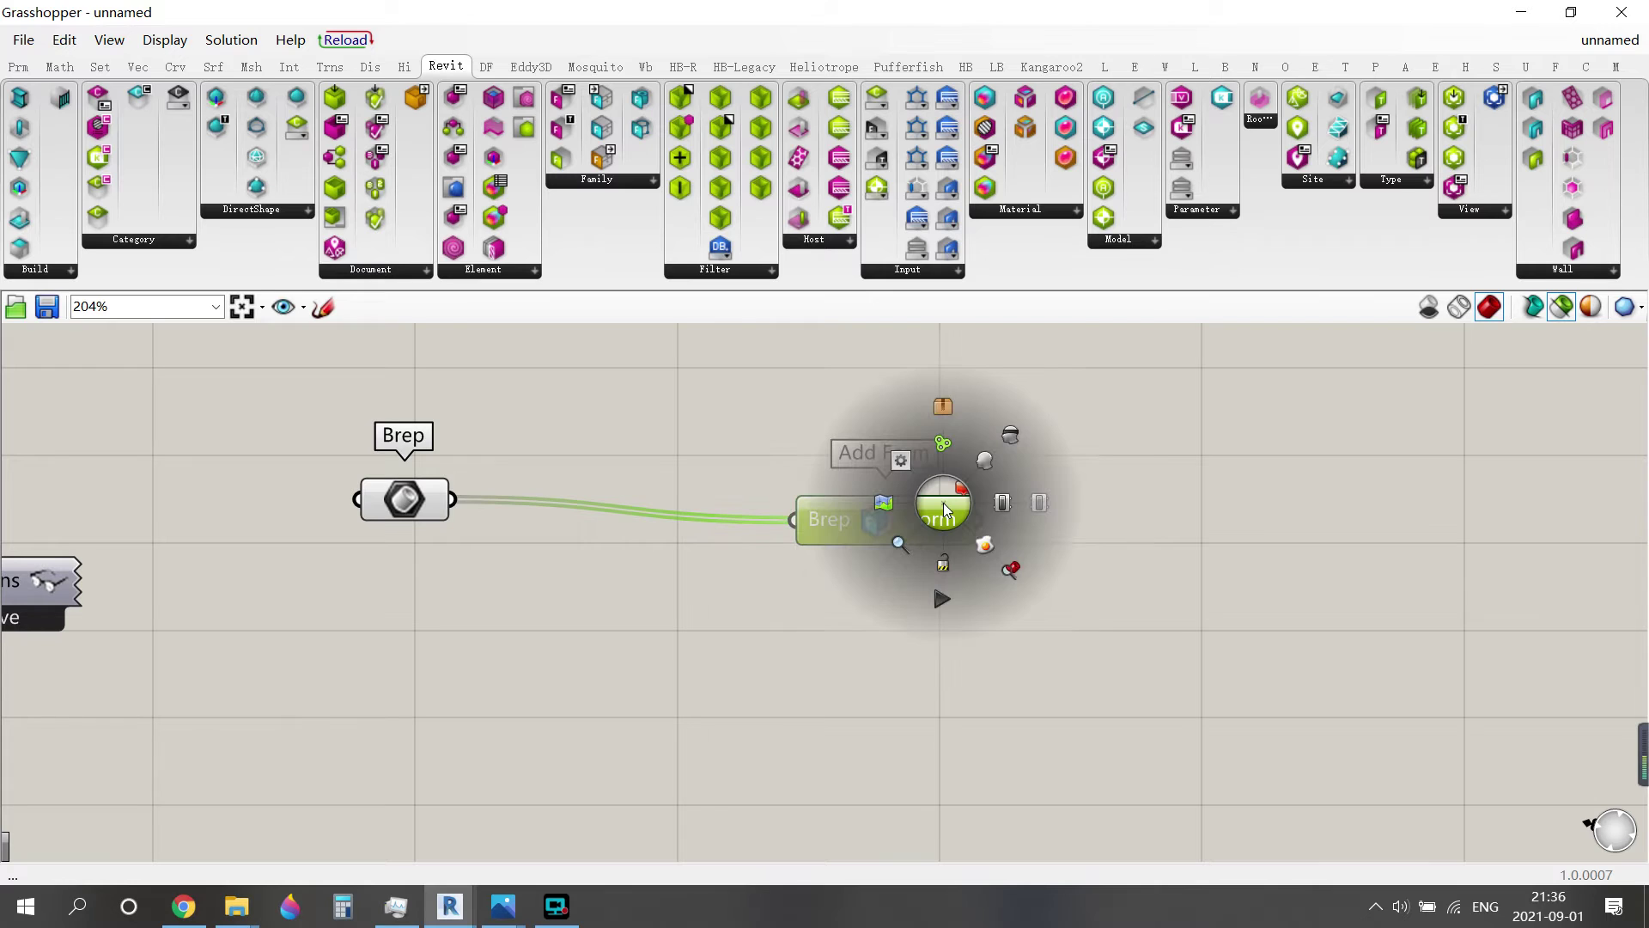
{"action": "left_click", "coordinate": [932, 652]}
Disable Add Form once it has run, then return to the Revit family 3D view.
{"action": "left_click", "coordinate": [917, 503]}
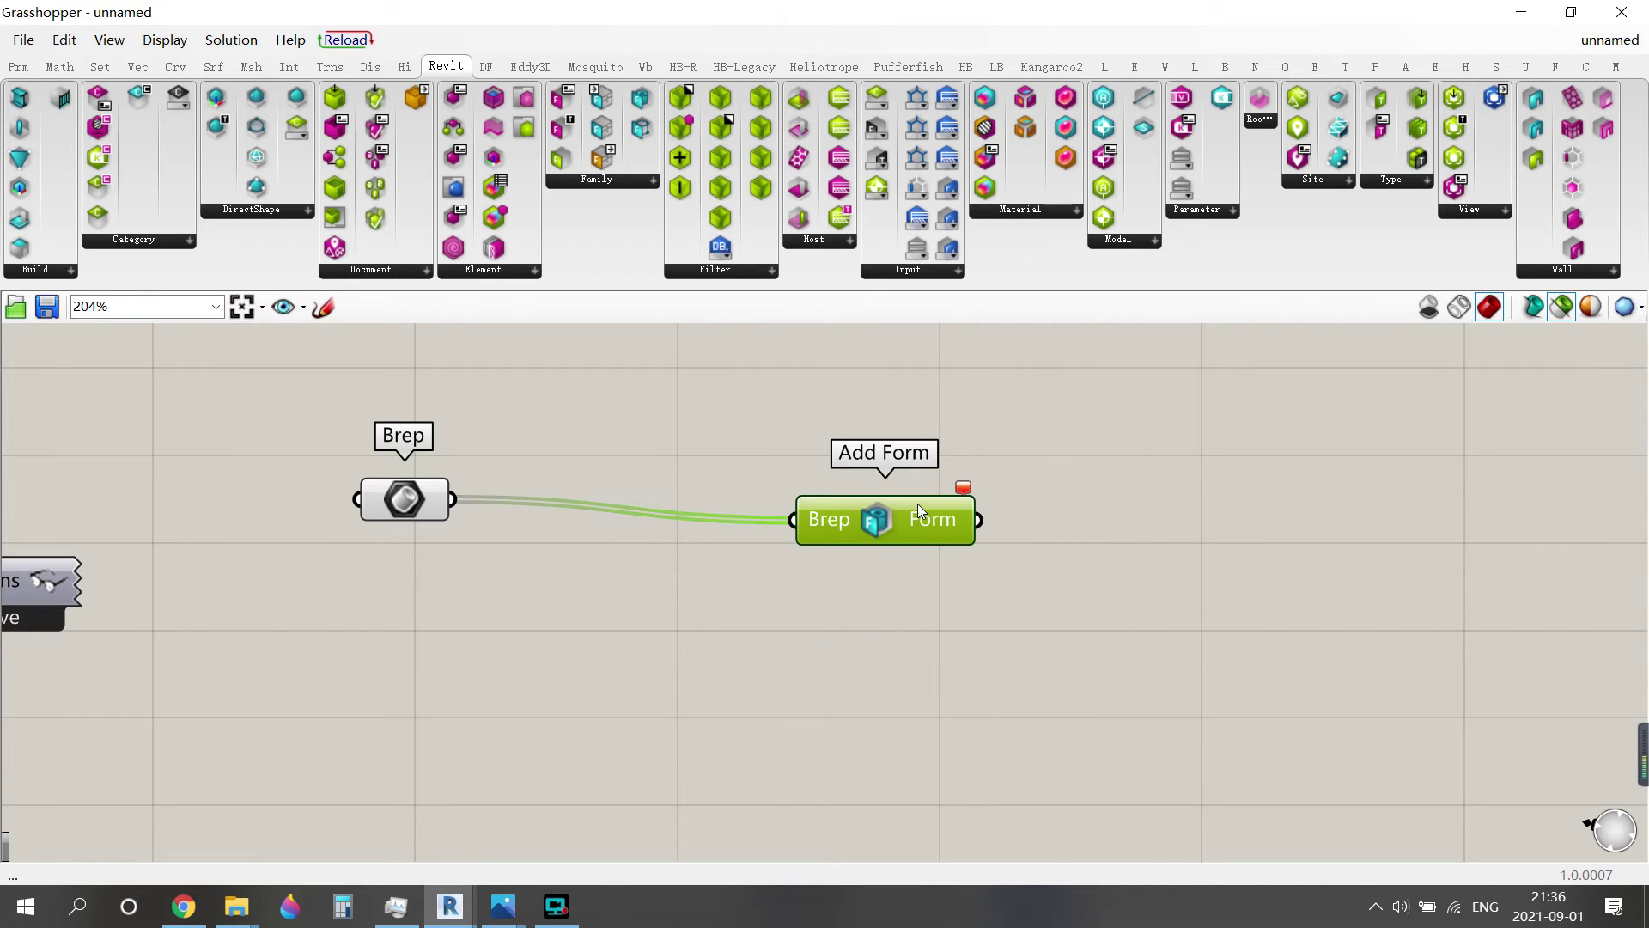
{"action": "middle_click", "coordinate": [917, 503]}
{"action": "left_click", "coordinate": [1014, 505]}
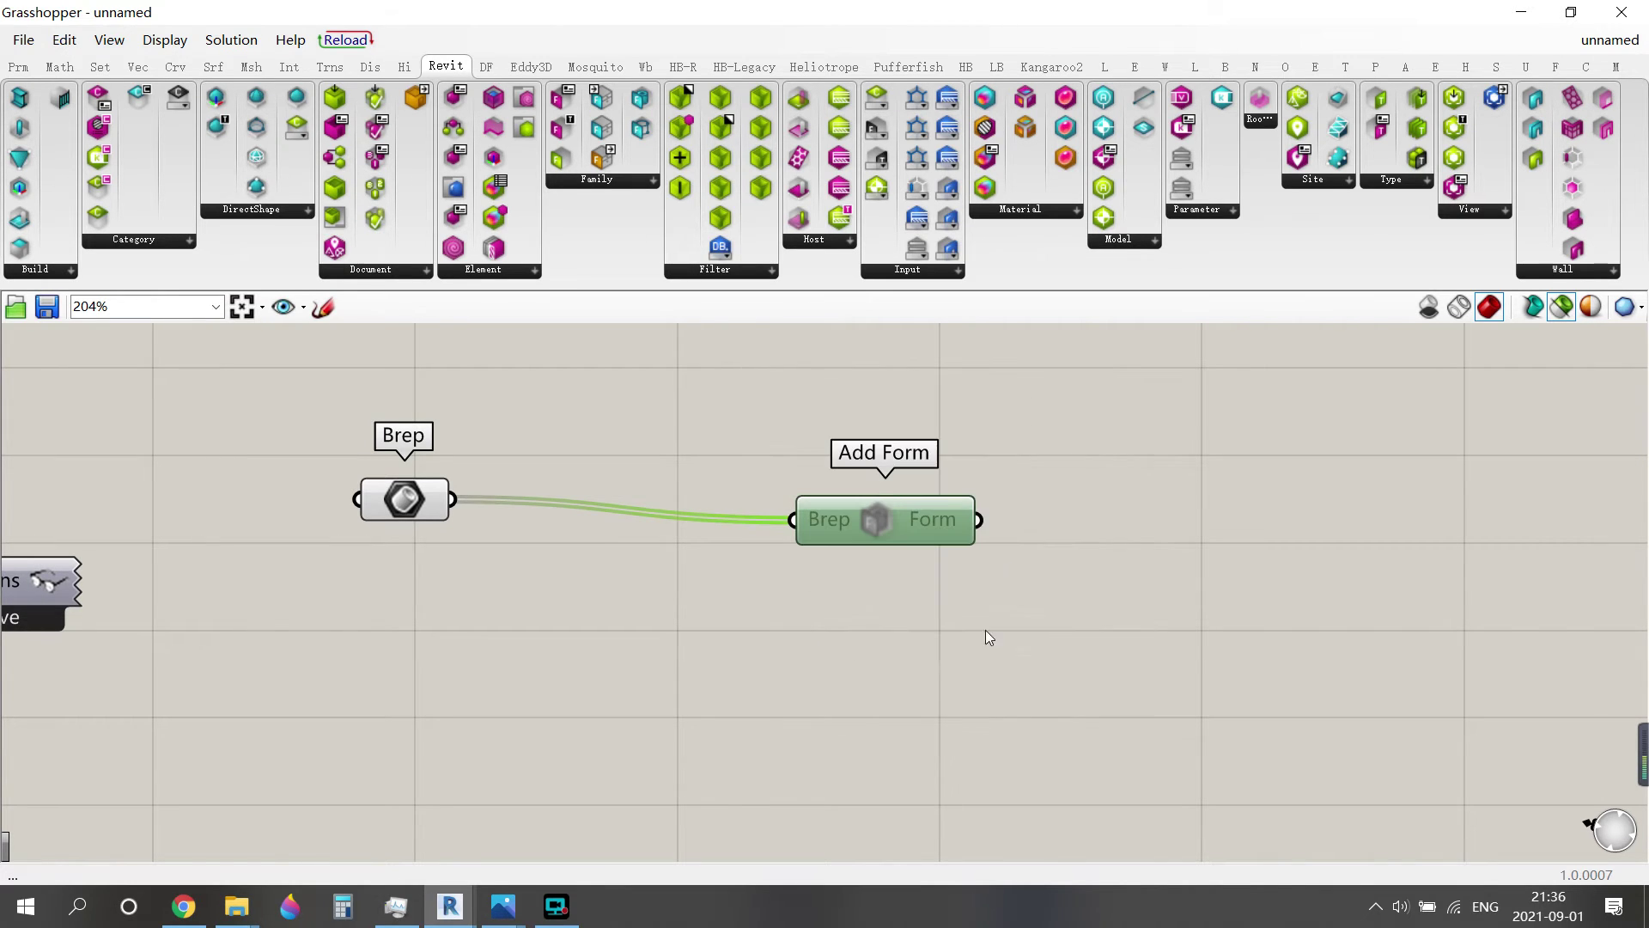
{"action": "left_click", "coordinate": [1508, 12]}
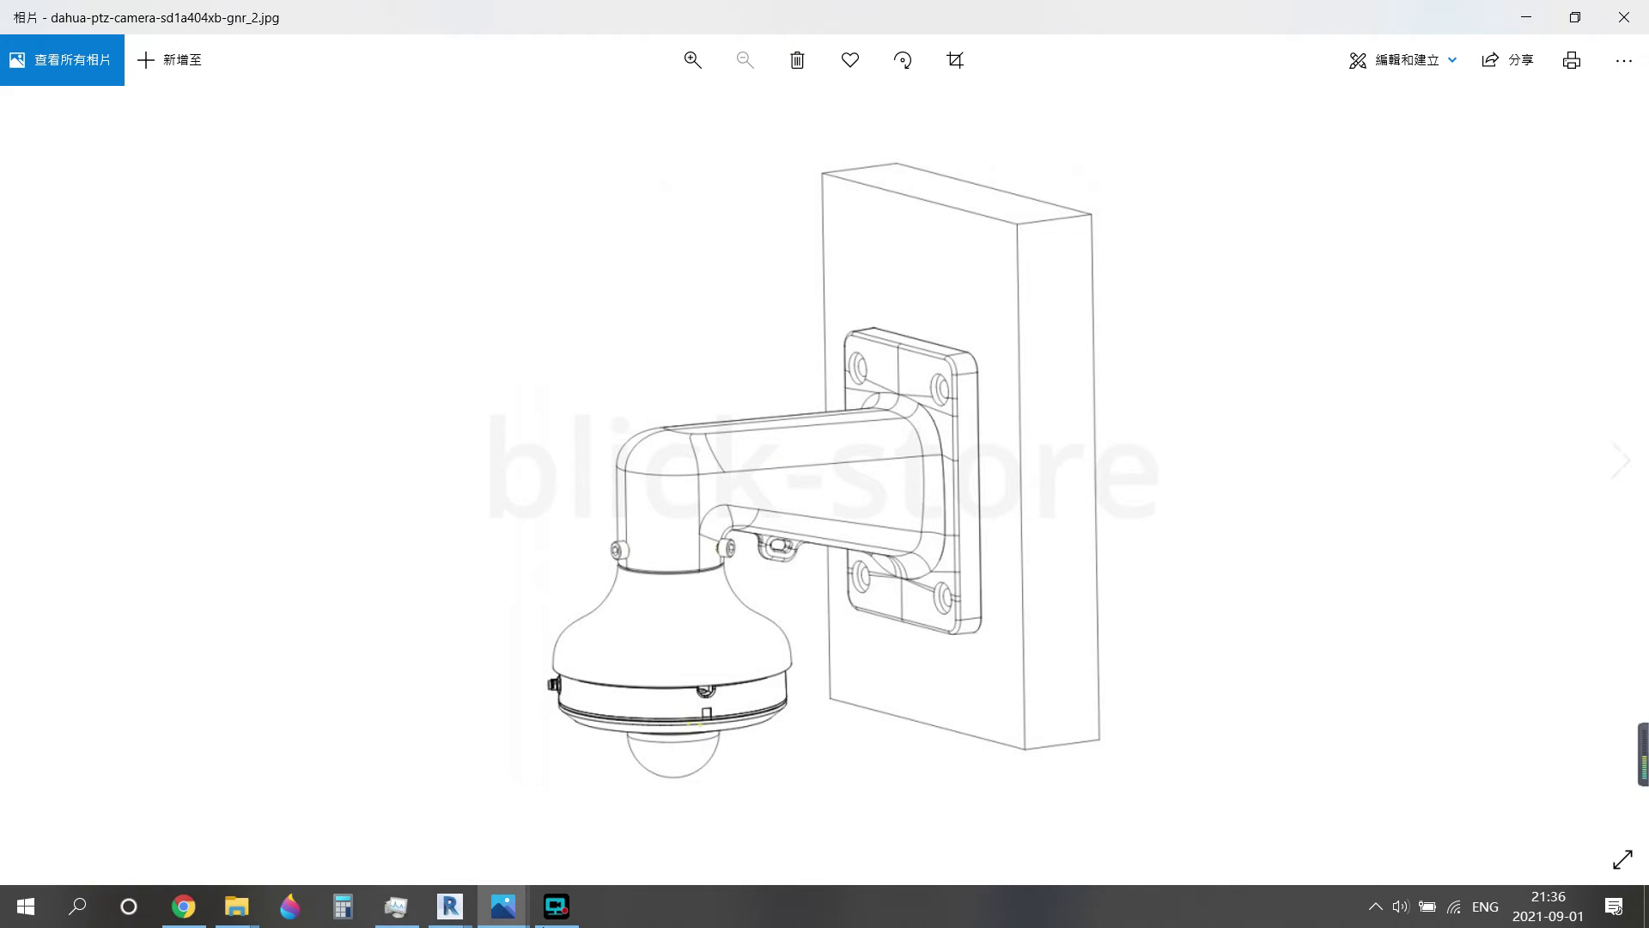
{"action": "mouse_move", "coordinate": [450, 906]}
{"action": "left_click", "coordinate": [366, 815]}
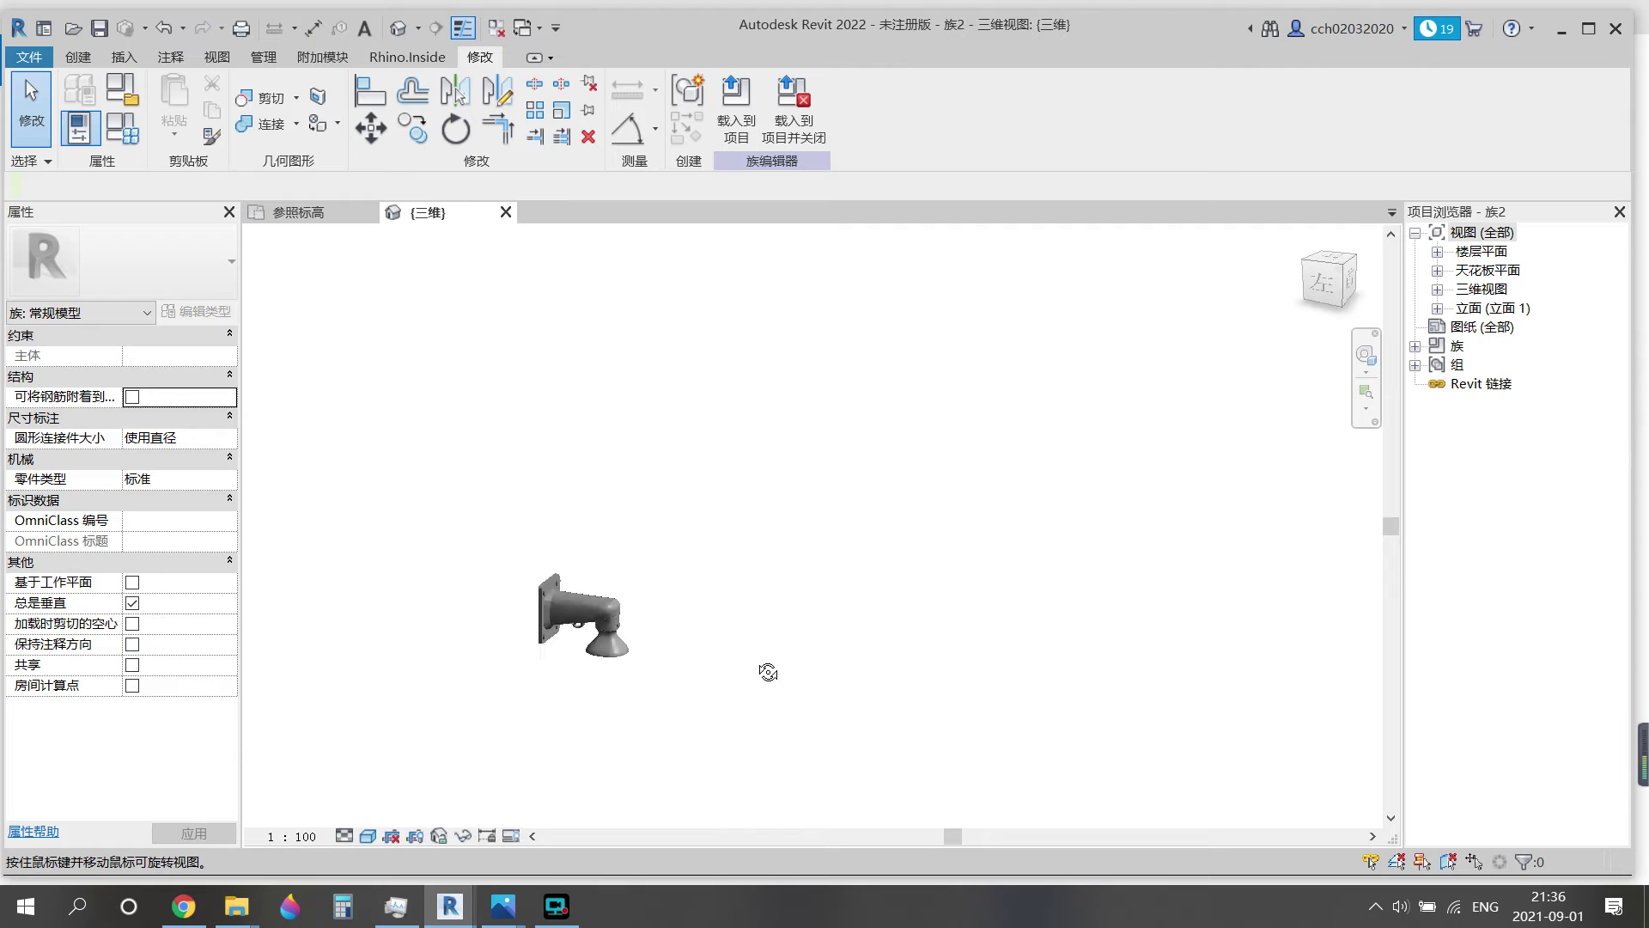
{"action": "middle_click_drag", "start_coordinate": [768, 671], "coordinate": [742, 671], "text": "shift"}
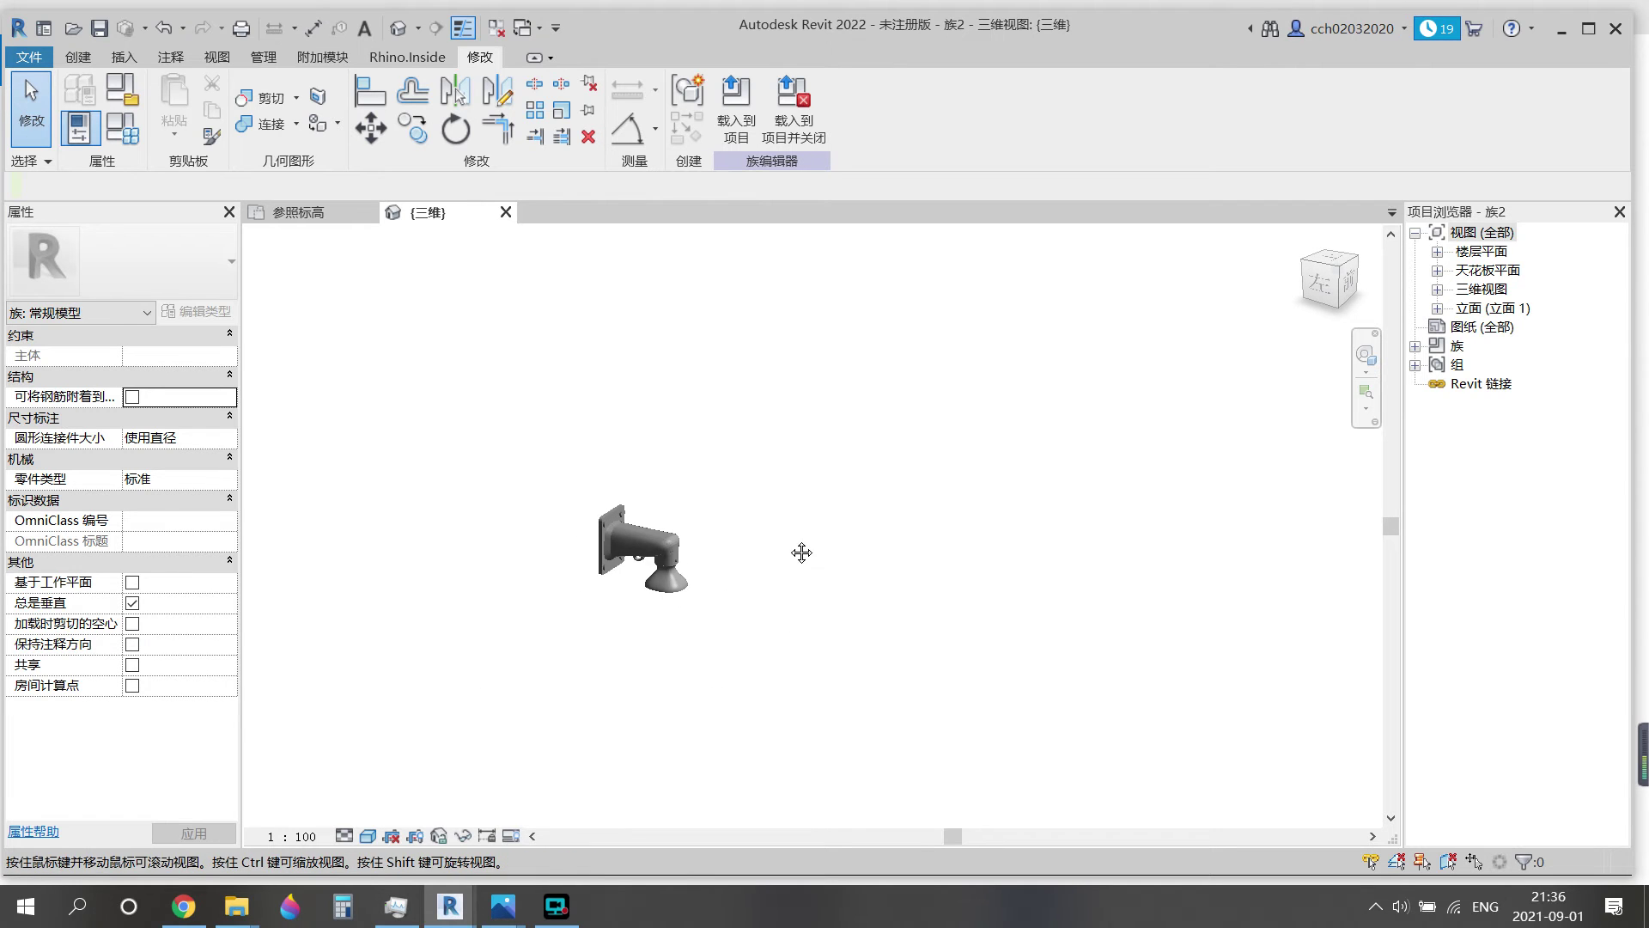
{"action": "scroll", "coordinate": [652, 526], "scroll_direction": "up", "scroll_amount": 2}
{"action": "scroll", "coordinate": [666, 586], "scroll_direction": "up", "scroll_amount": 2}
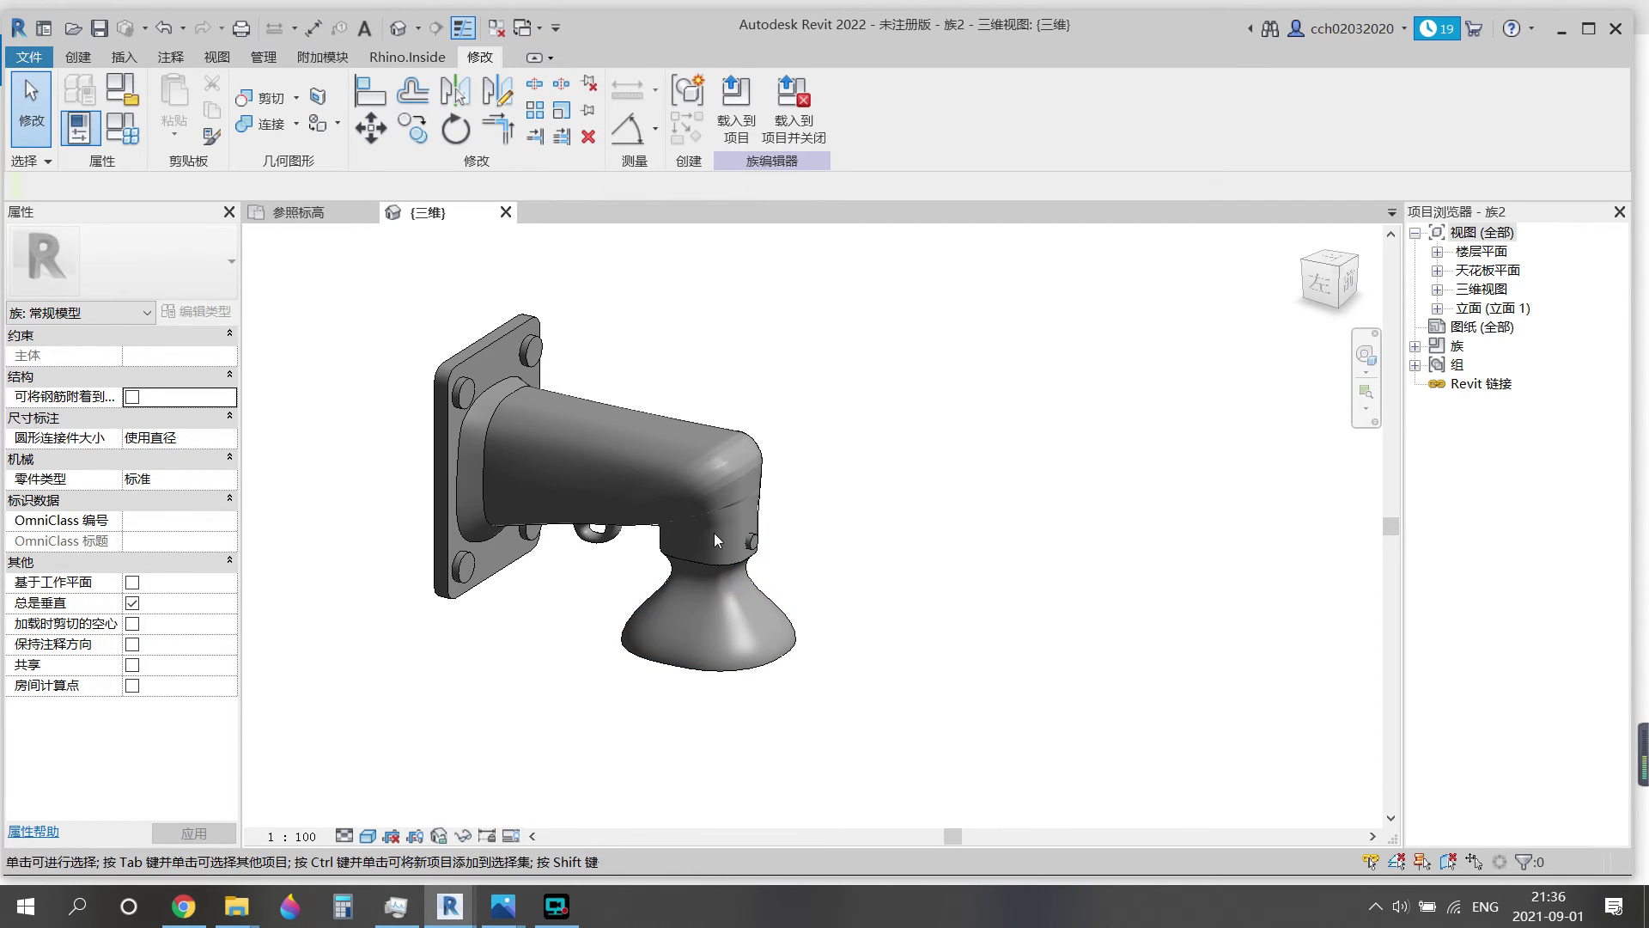
{"action": "mouse_move", "coordinate": [798, 614]}
{"action": "middle_mouse_down"}
{"action": "mouse_move", "coordinate": [1018, 606]}
{"action": "mouse_move", "coordinate": [419, 333]}
{"action": "middle_mouse_up"}
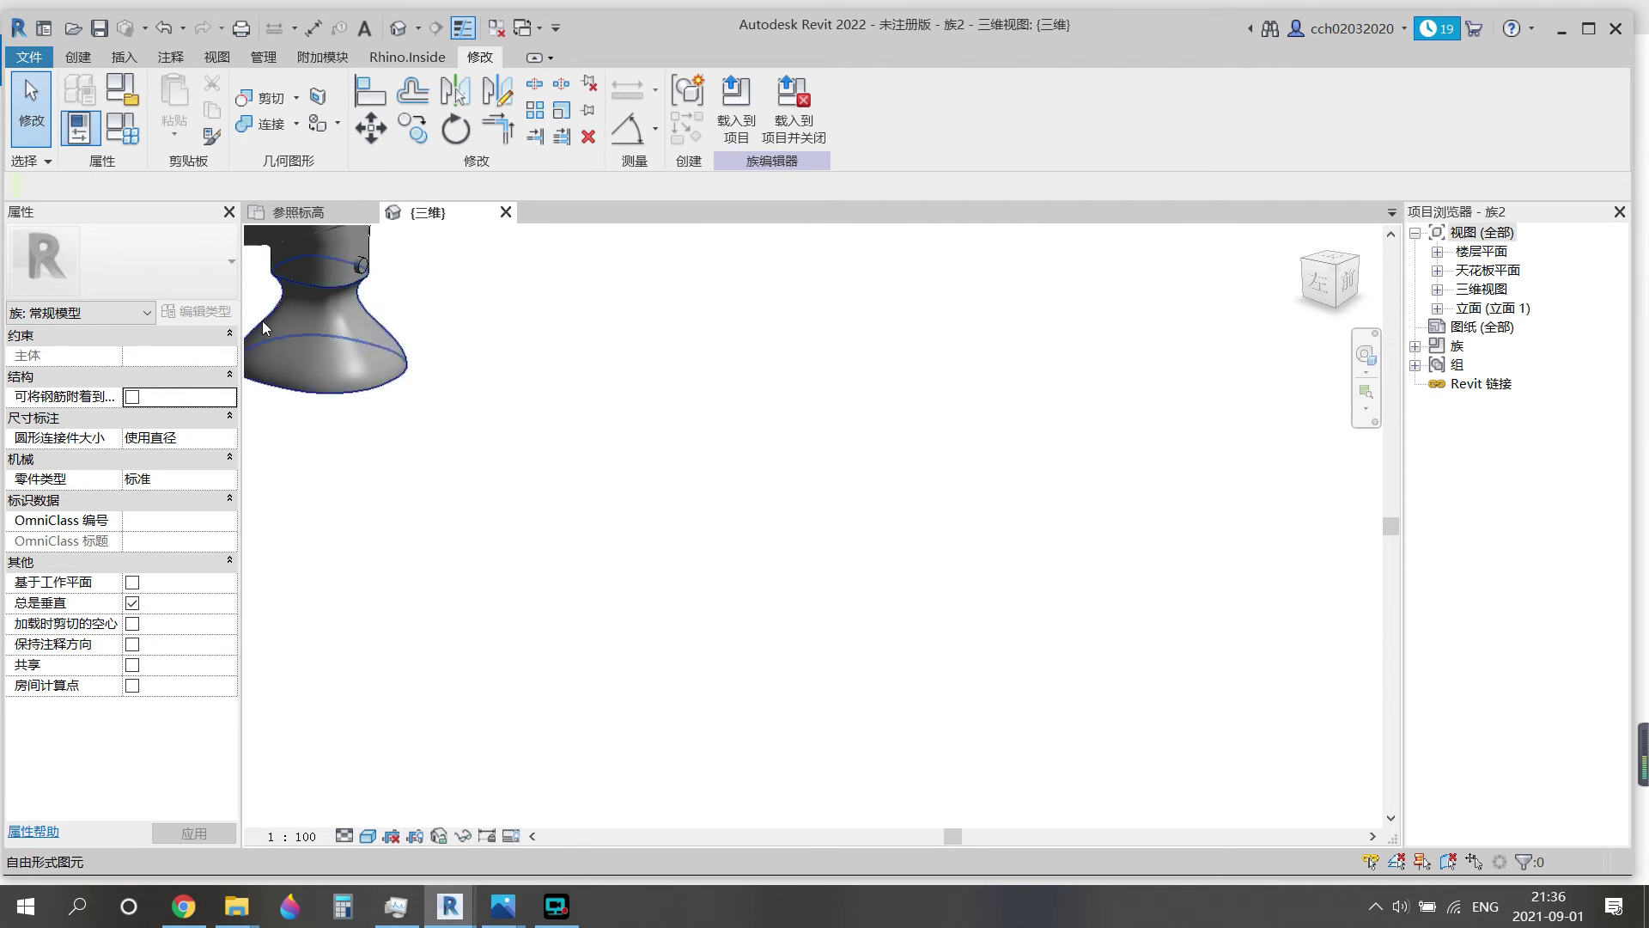
{"action": "left_click", "coordinate": [335, 359]}
{"action": "mouse_move", "coordinate": [512, 480]}
{"action": "middle_mouse_down"}
{"action": "mouse_move", "coordinate": [946, 719]}
{"action": "mouse_move", "coordinate": [528, 585]}
{"action": "middle_mouse_up"}
{"action": "mouse_move", "coordinate": [1000, 660]}
{"action": "middle_mouse_down"}
{"action": "mouse_move", "coordinate": [957, 626]}
{"action": "mouse_move", "coordinate": [910, 376]}
{"action": "mouse_move", "coordinate": [771, 530]}
{"action": "mouse_move", "coordinate": [1049, 648]}
{"action": "mouse_move", "coordinate": [825, 581]}
{"action": "mouse_move", "coordinate": [937, 747]}
{"action": "mouse_move", "coordinate": [1097, 684]}
{"action": "mouse_move", "coordinate": [1086, 524]}
{"action": "mouse_move", "coordinate": [755, 688]}
{"action": "mouse_move", "coordinate": [877, 679]}
{"action": "mouse_move", "coordinate": [692, 684]}
{"action": "mouse_move", "coordinate": [697, 585]}
{"action": "mouse_move", "coordinate": [799, 648]}
{"action": "mouse_move", "coordinate": [644, 707]}
{"action": "mouse_move", "coordinate": [869, 633]}
{"action": "mouse_move", "coordinate": [1006, 654]}
{"action": "mouse_move", "coordinate": [1082, 575]}
{"action": "mouse_move", "coordinate": [1034, 762]}
{"action": "mouse_move", "coordinate": [897, 712]}
{"action": "middle_mouse_up"}
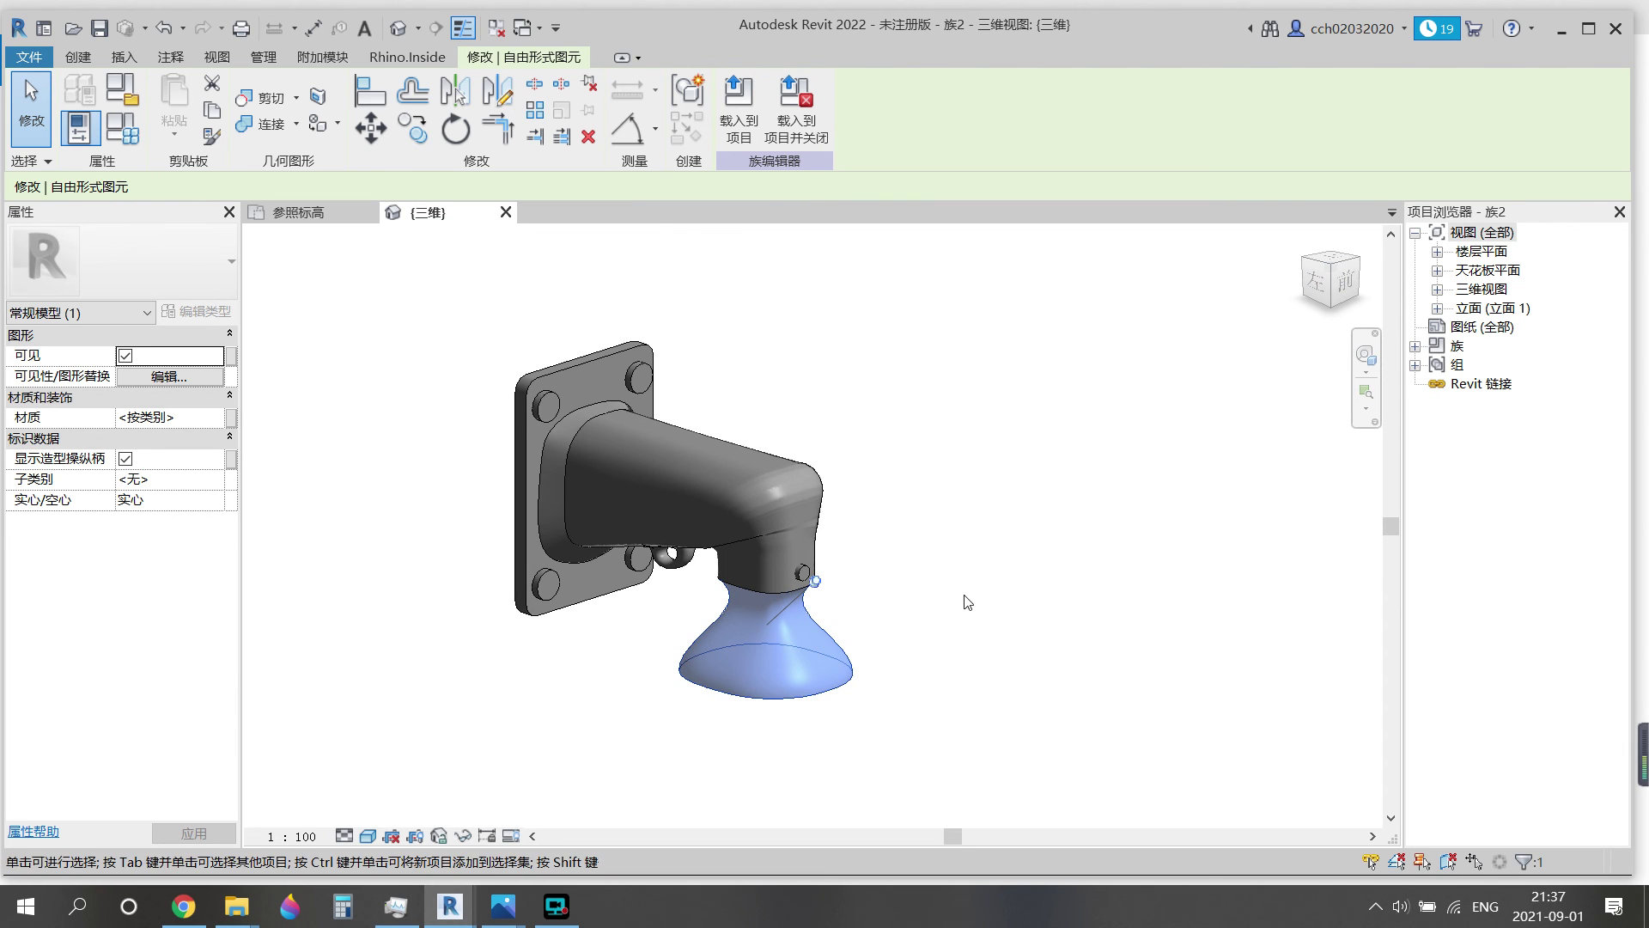
{"action": "scroll", "coordinate": [968, 602], "scroll_direction": "up", "scroll_amount": 1}
{"action": "left_click", "coordinate": [985, 610]}
{"action": "scroll", "coordinate": [797, 590], "scroll_direction": "up", "scroll_amount": 2}
{"action": "mouse_move", "coordinate": [797, 590]}
{"action": "middle_mouse_down", "text": "shift"}
{"action": "mouse_move", "coordinate": [802, 687]}
{"action": "mouse_move", "coordinate": [823, 703]}
{"action": "mouse_move", "coordinate": [925, 612]}
{"action": "middle_mouse_up", "text": "shift"}
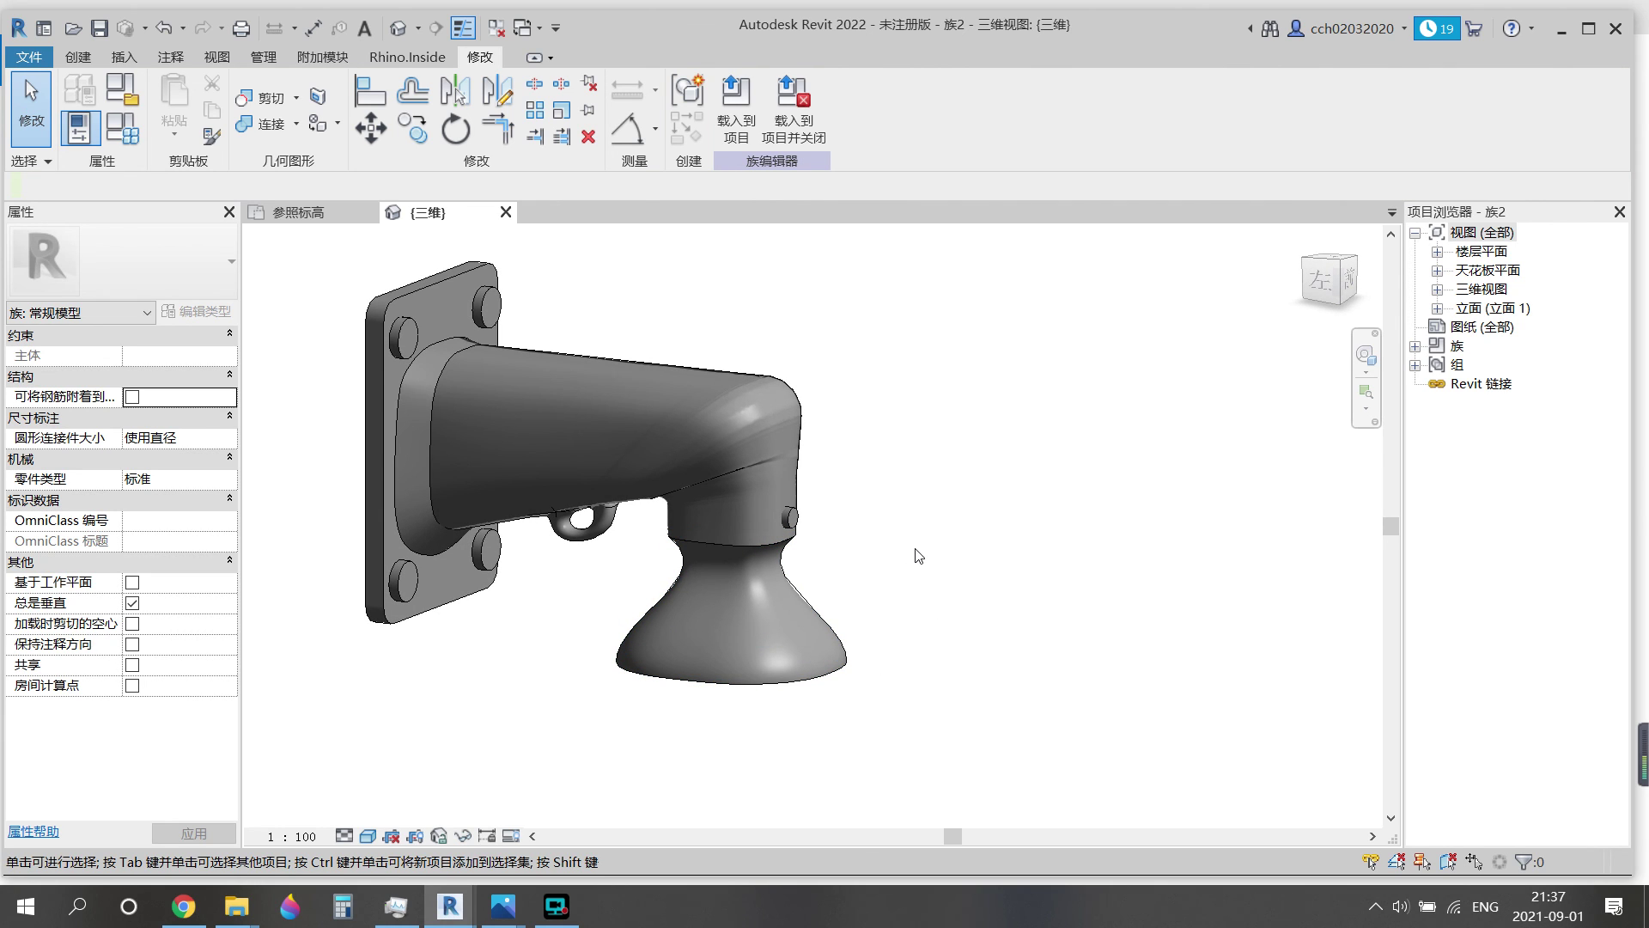